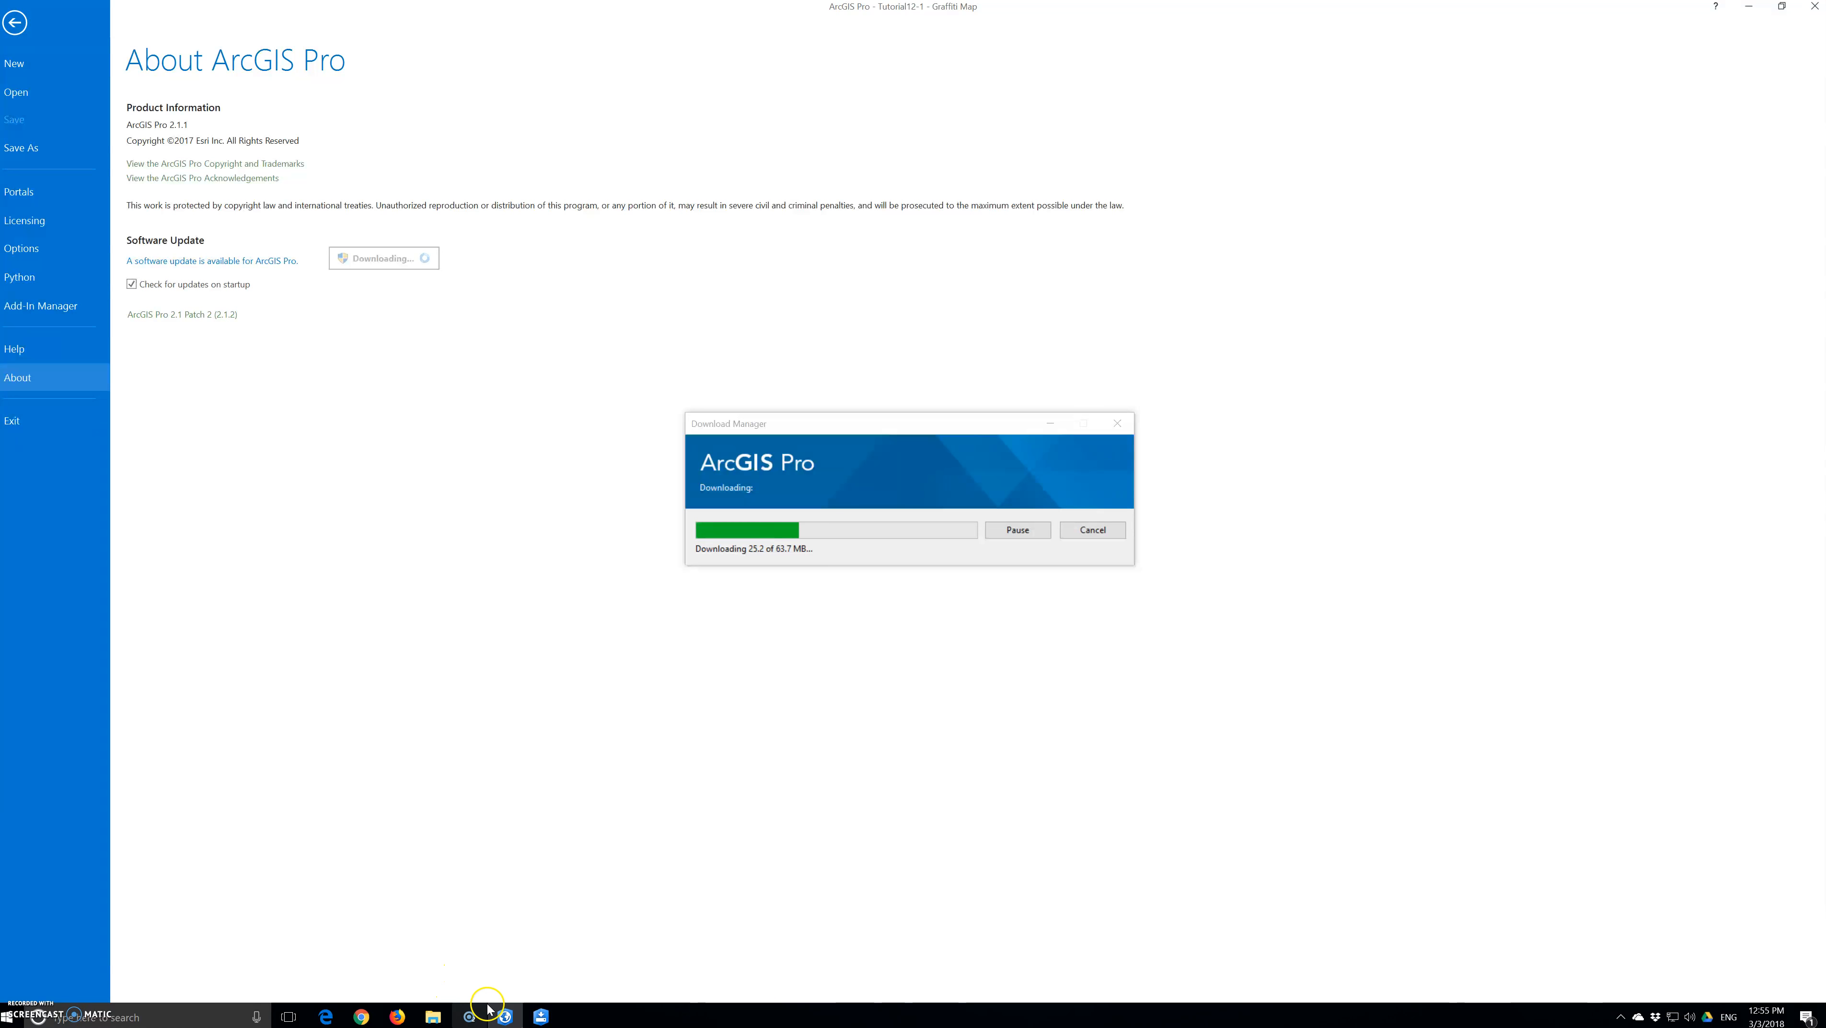
Bring up the Tutorials folder window and agree to start ArcGIS Pro once its update has finished
mouse_move(487, 1016)
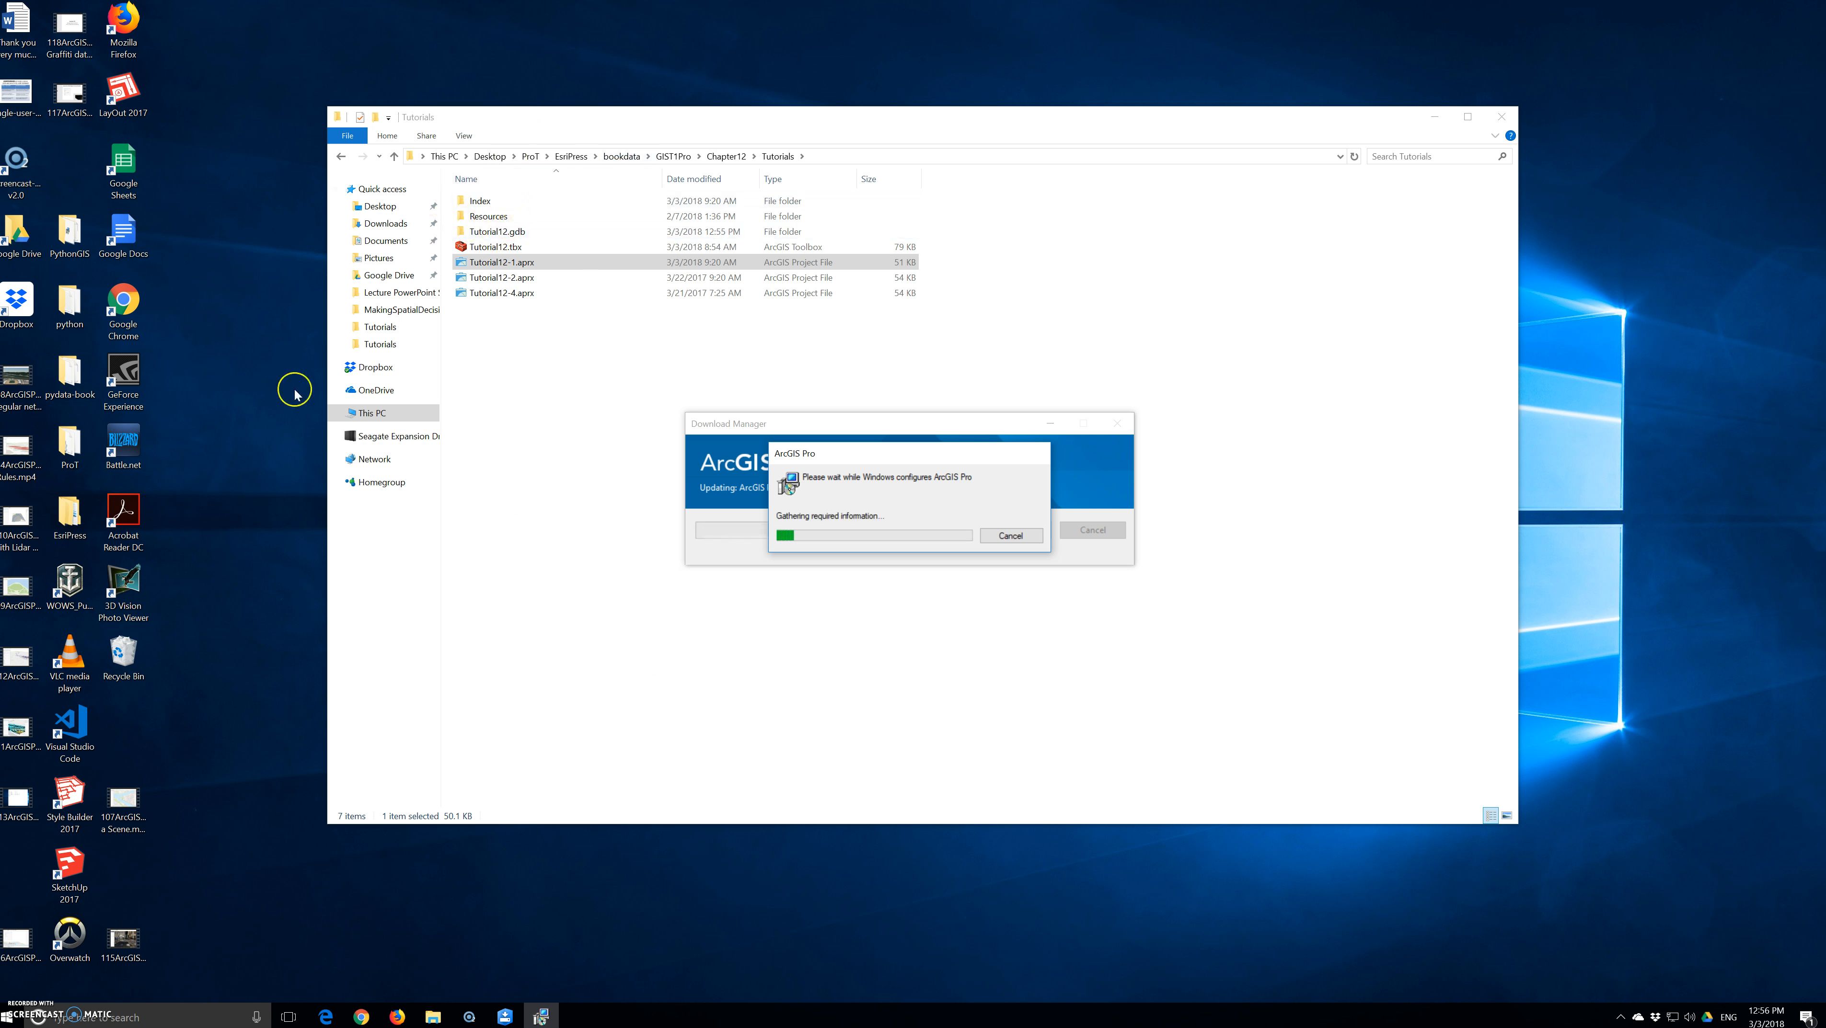
left_click(441, 1018)
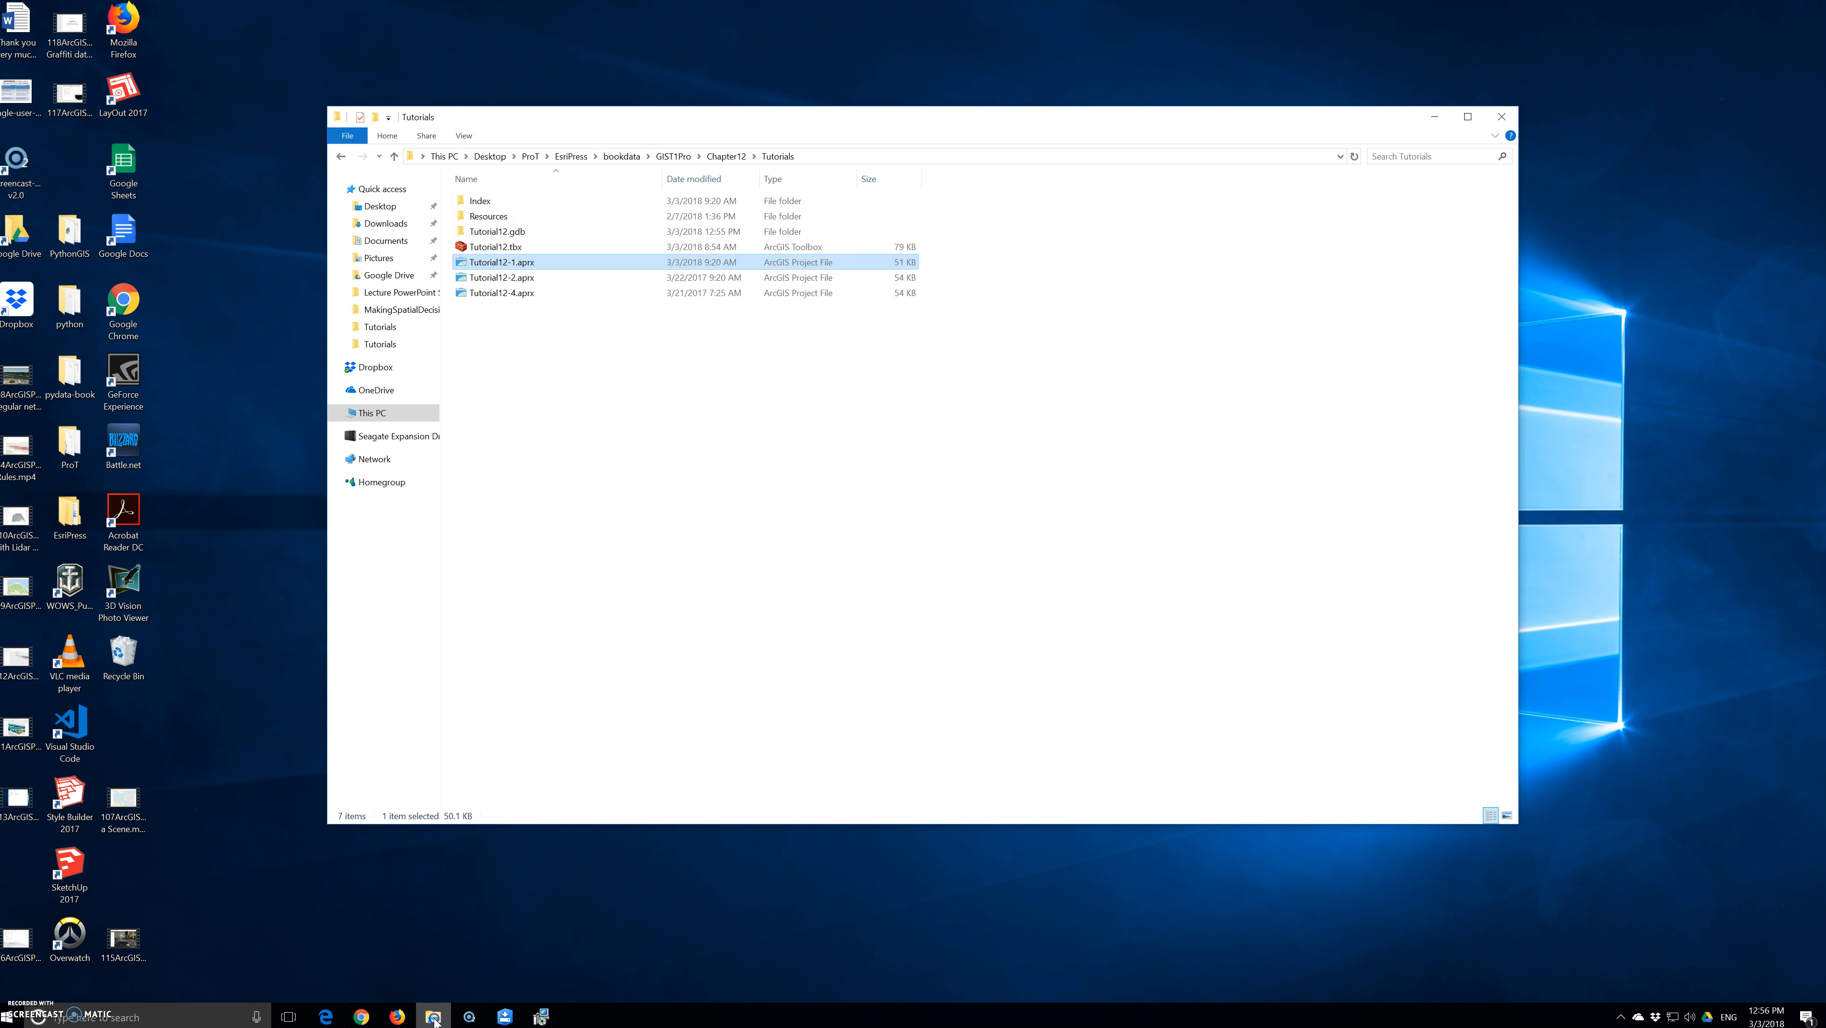
left_click(435, 1018)
left_click(433, 1017)
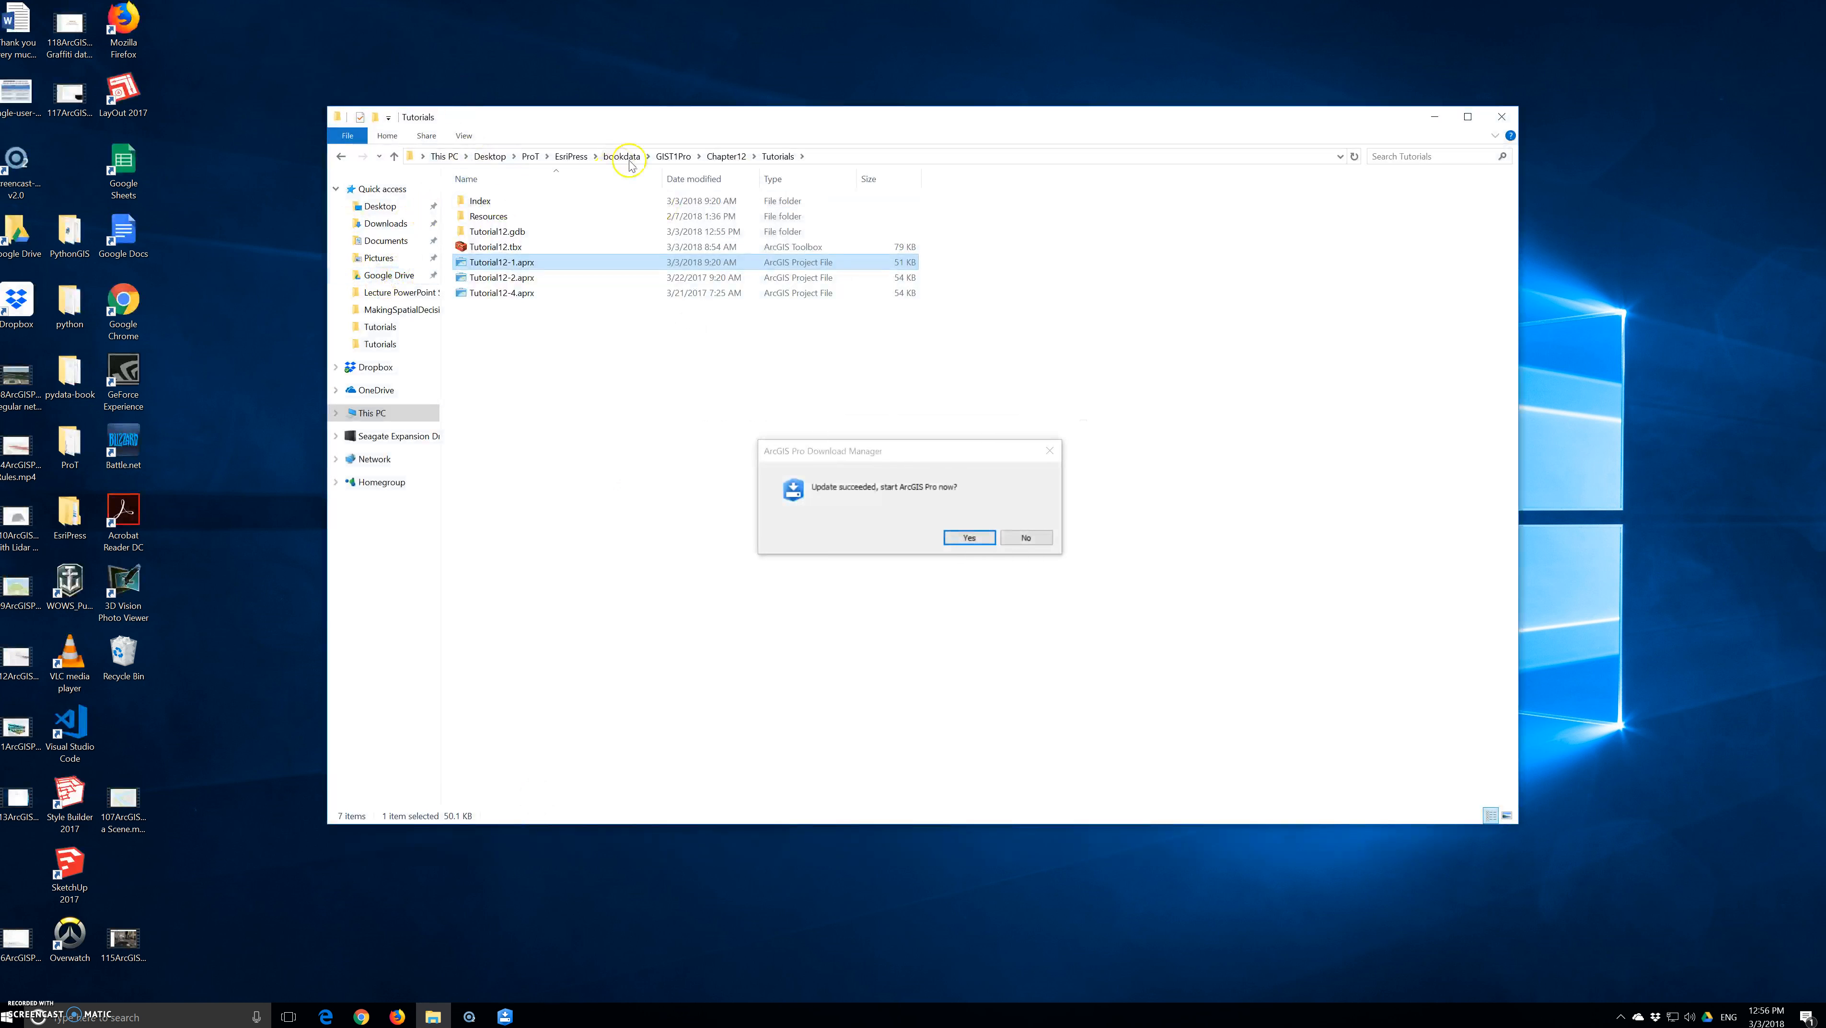
left_click(971, 540)
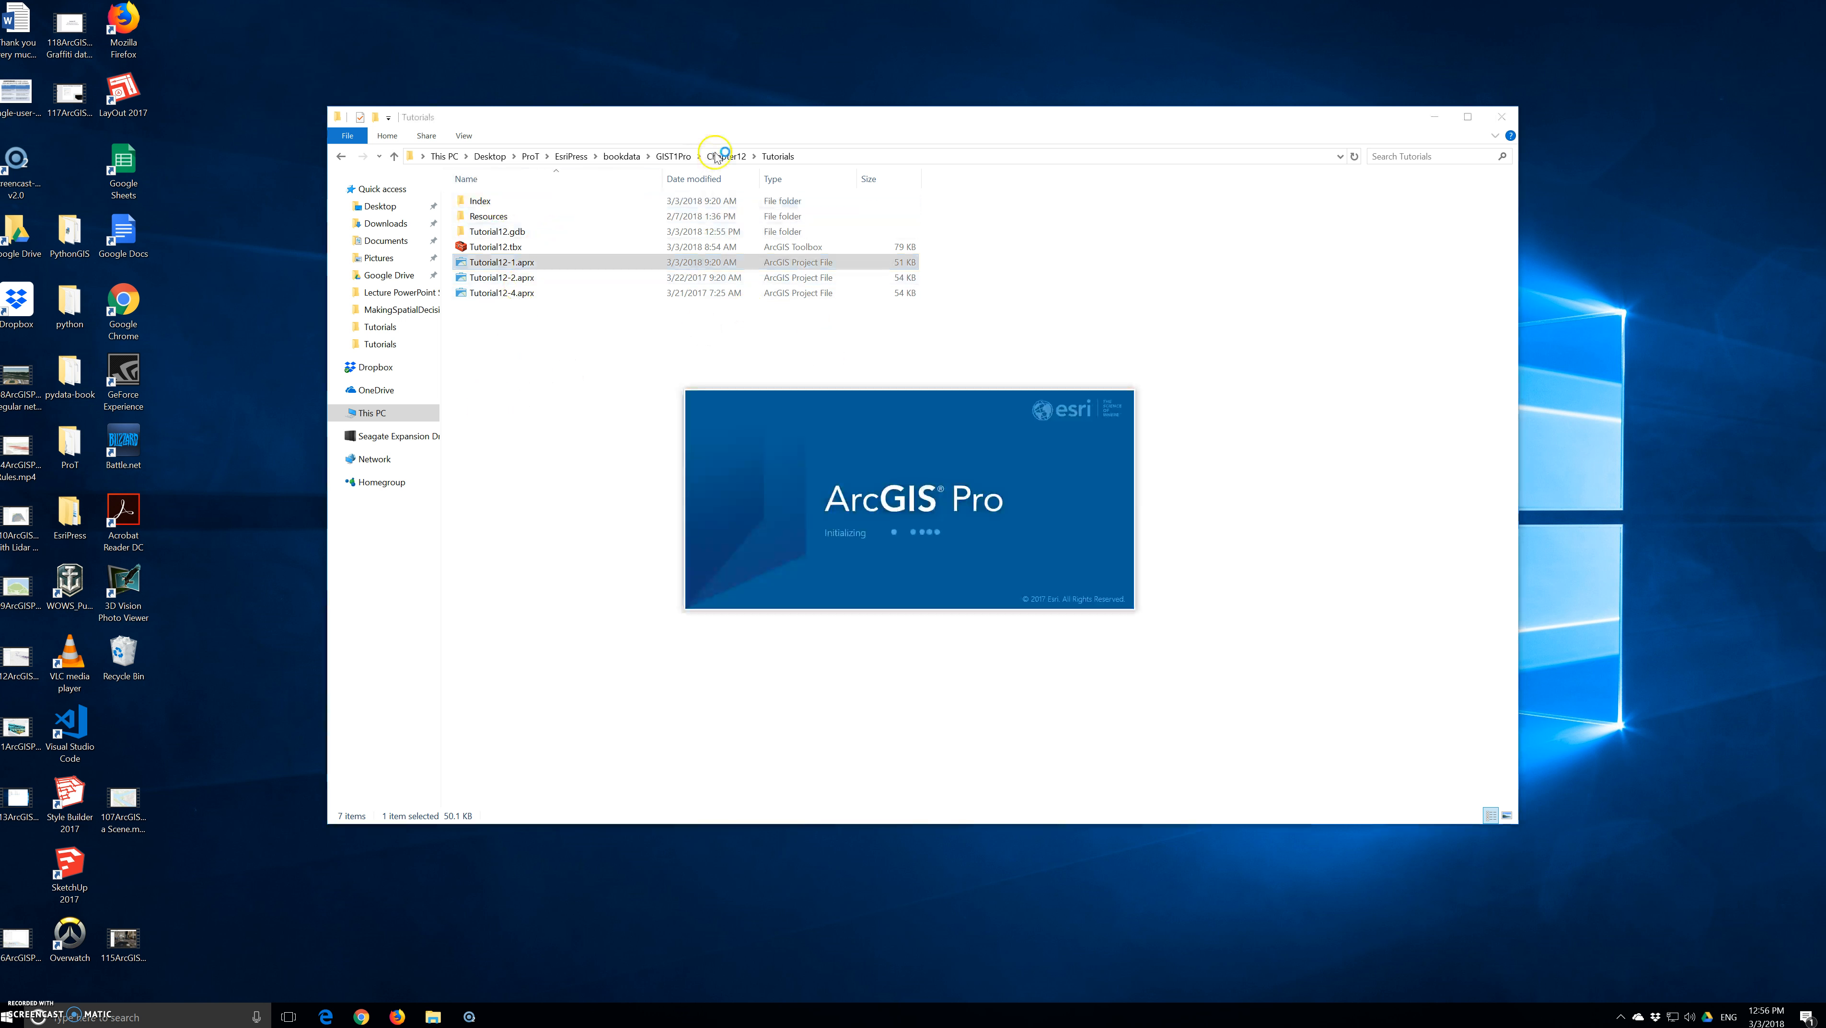
Open Lecture12.pptx from the Lecture PowerPoint Slides folder inside the EsriPress instructor resources
left_click(571, 156)
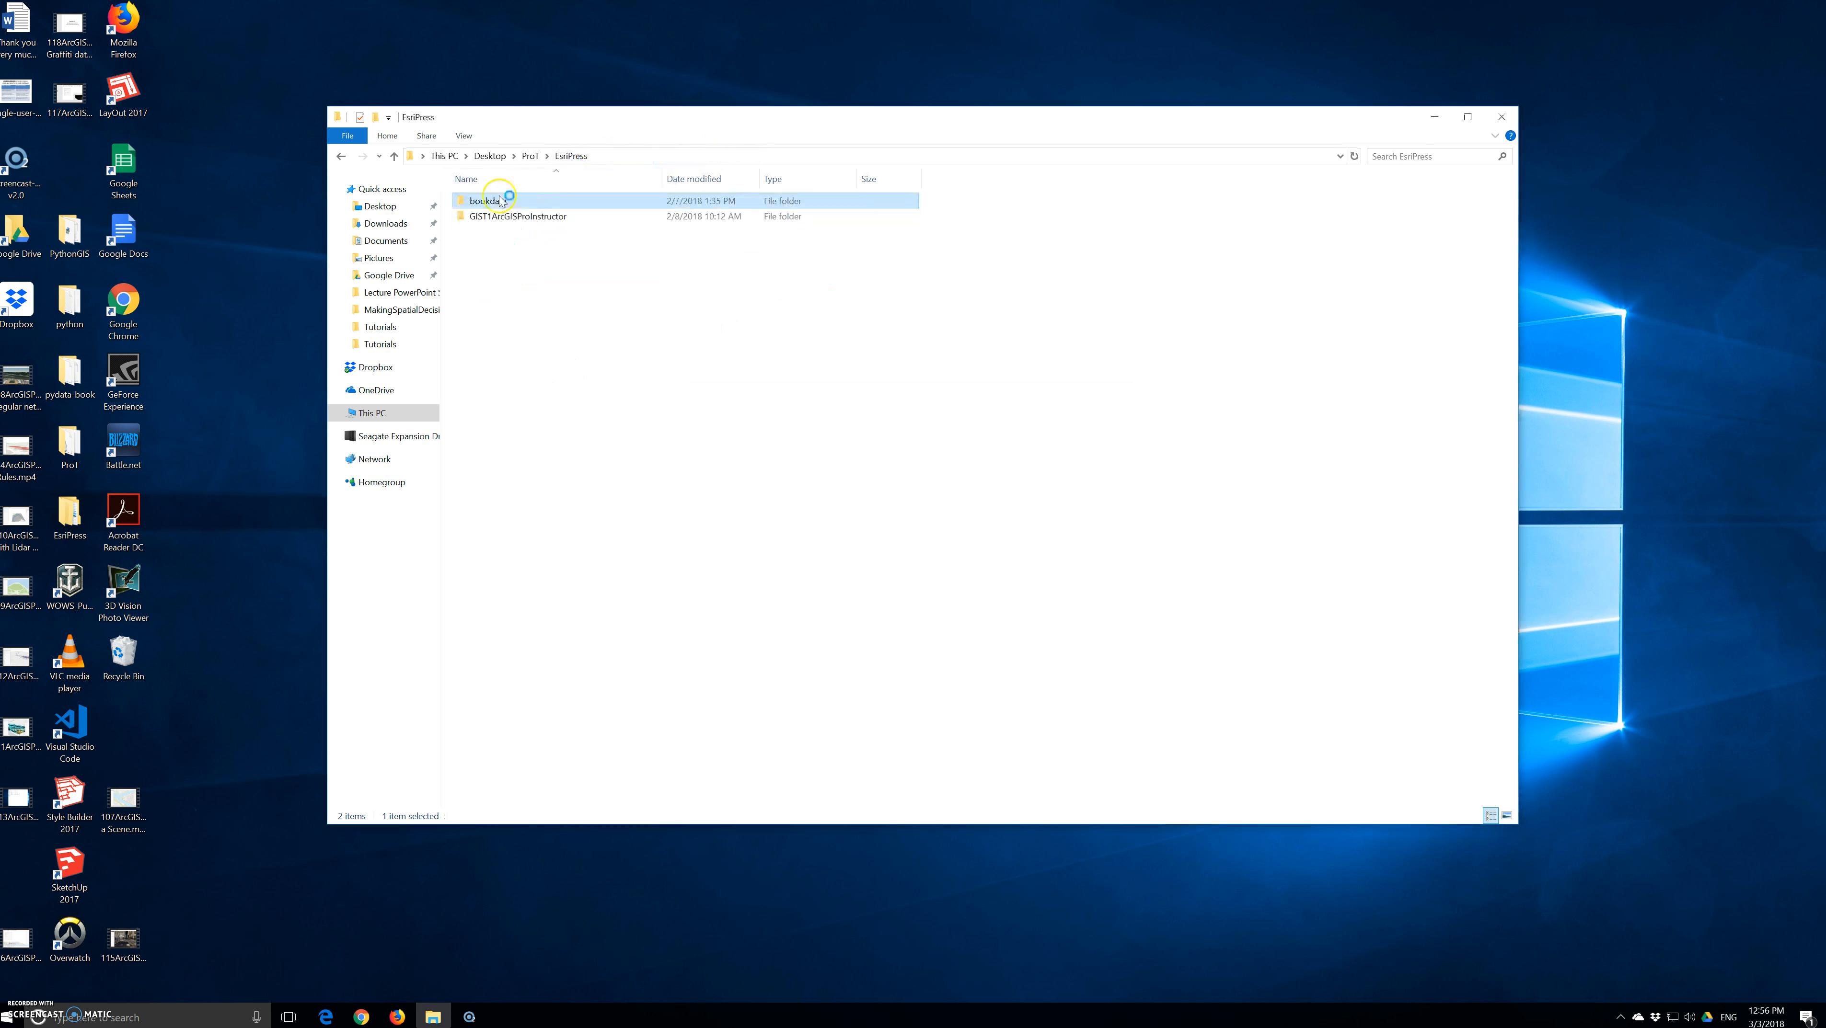
double_click(504, 217)
double_click(525, 201)
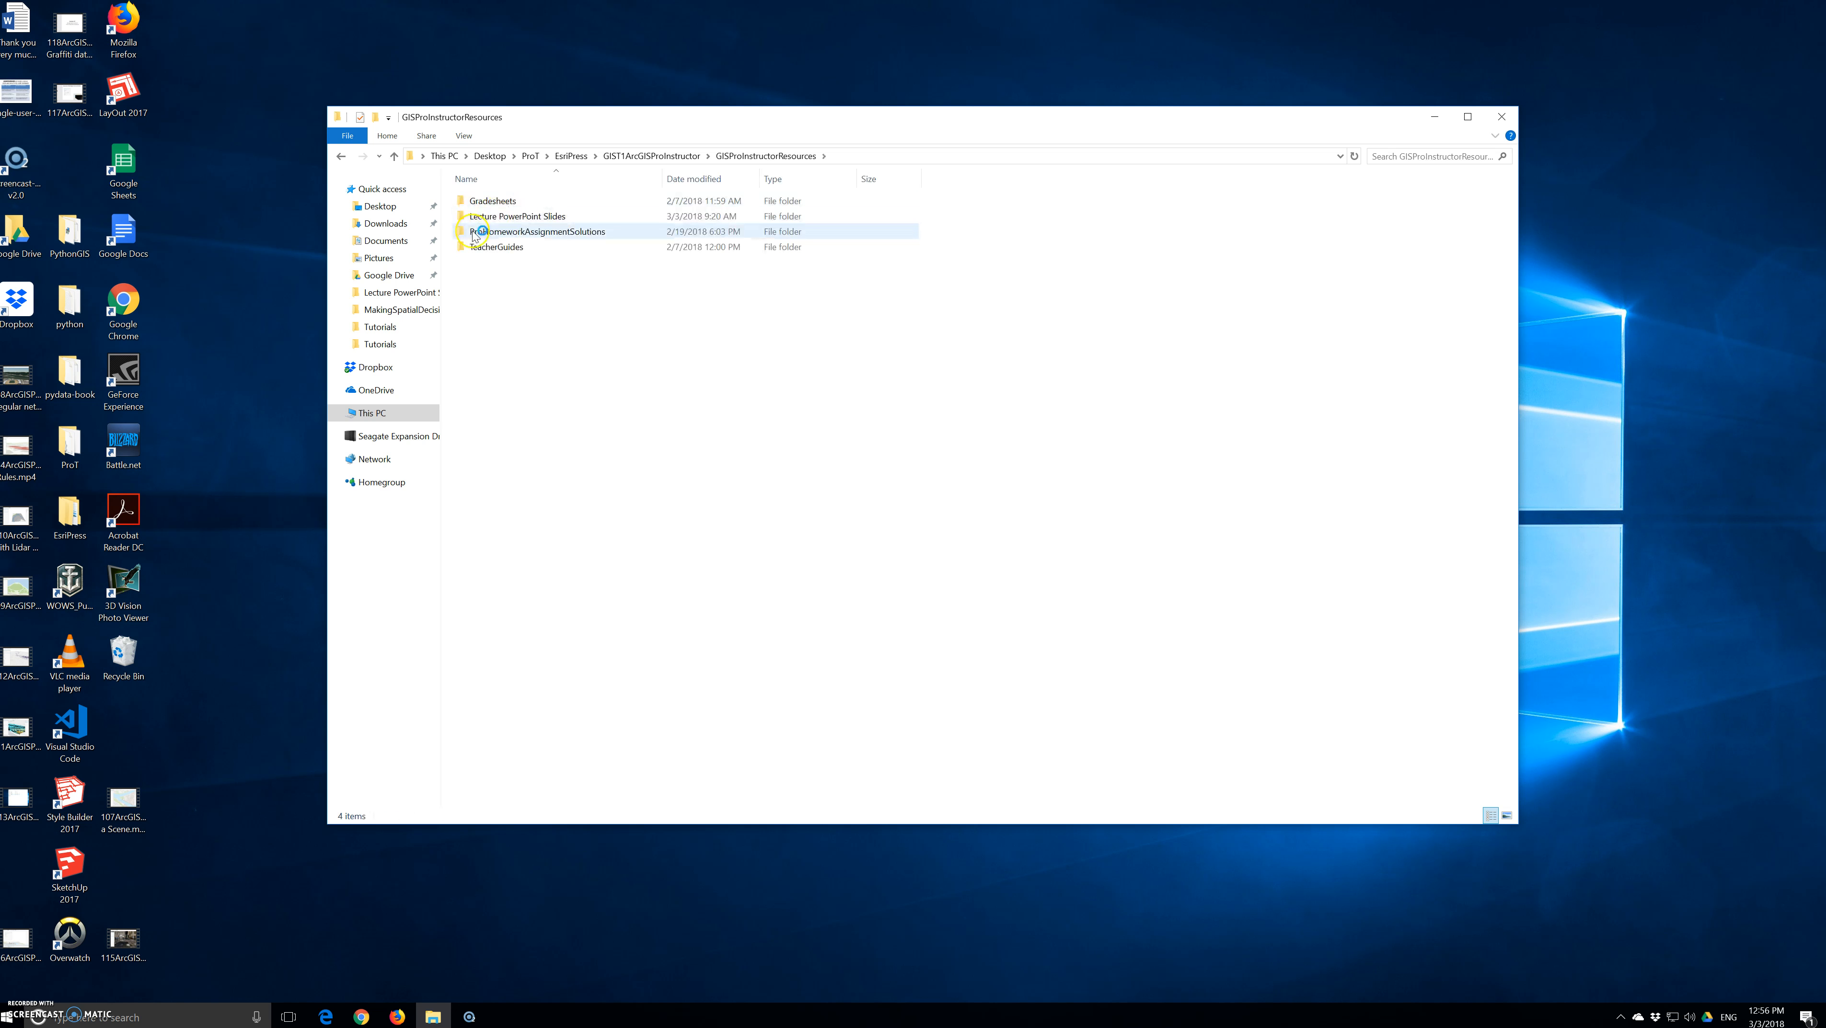
double_click(504, 216)
left_click(504, 369)
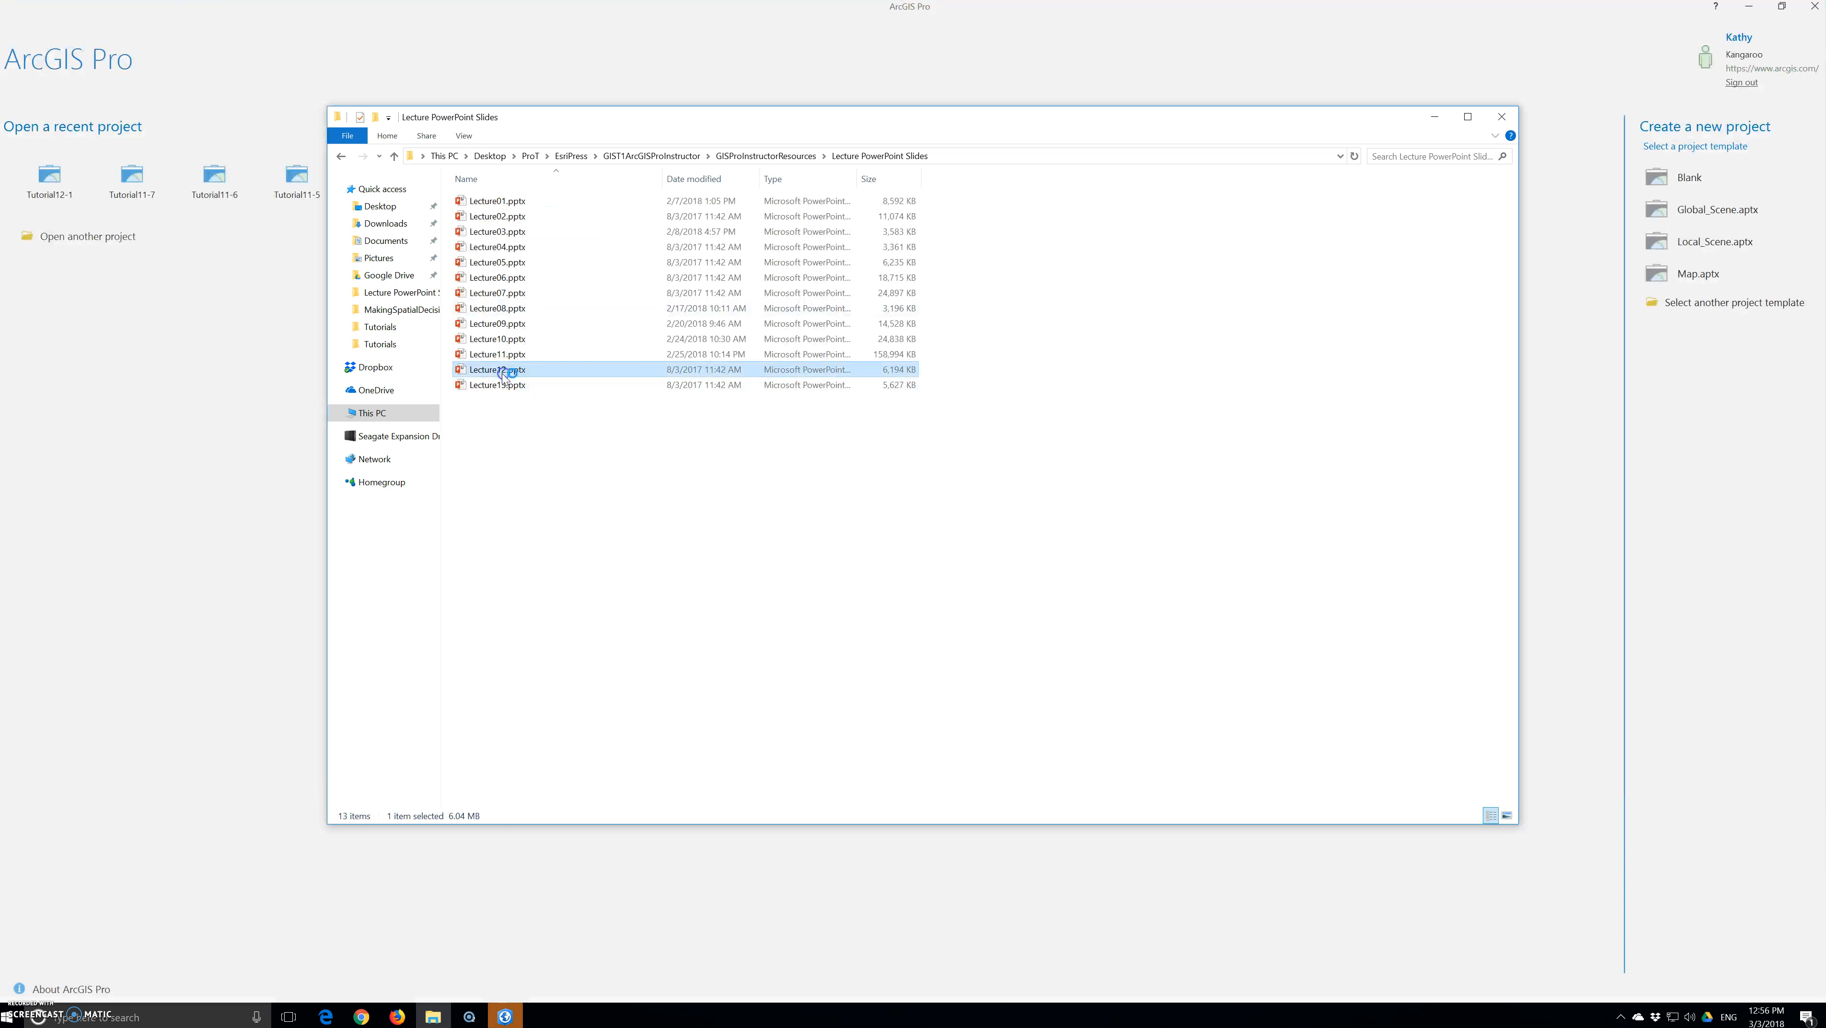
double_click(504, 371)
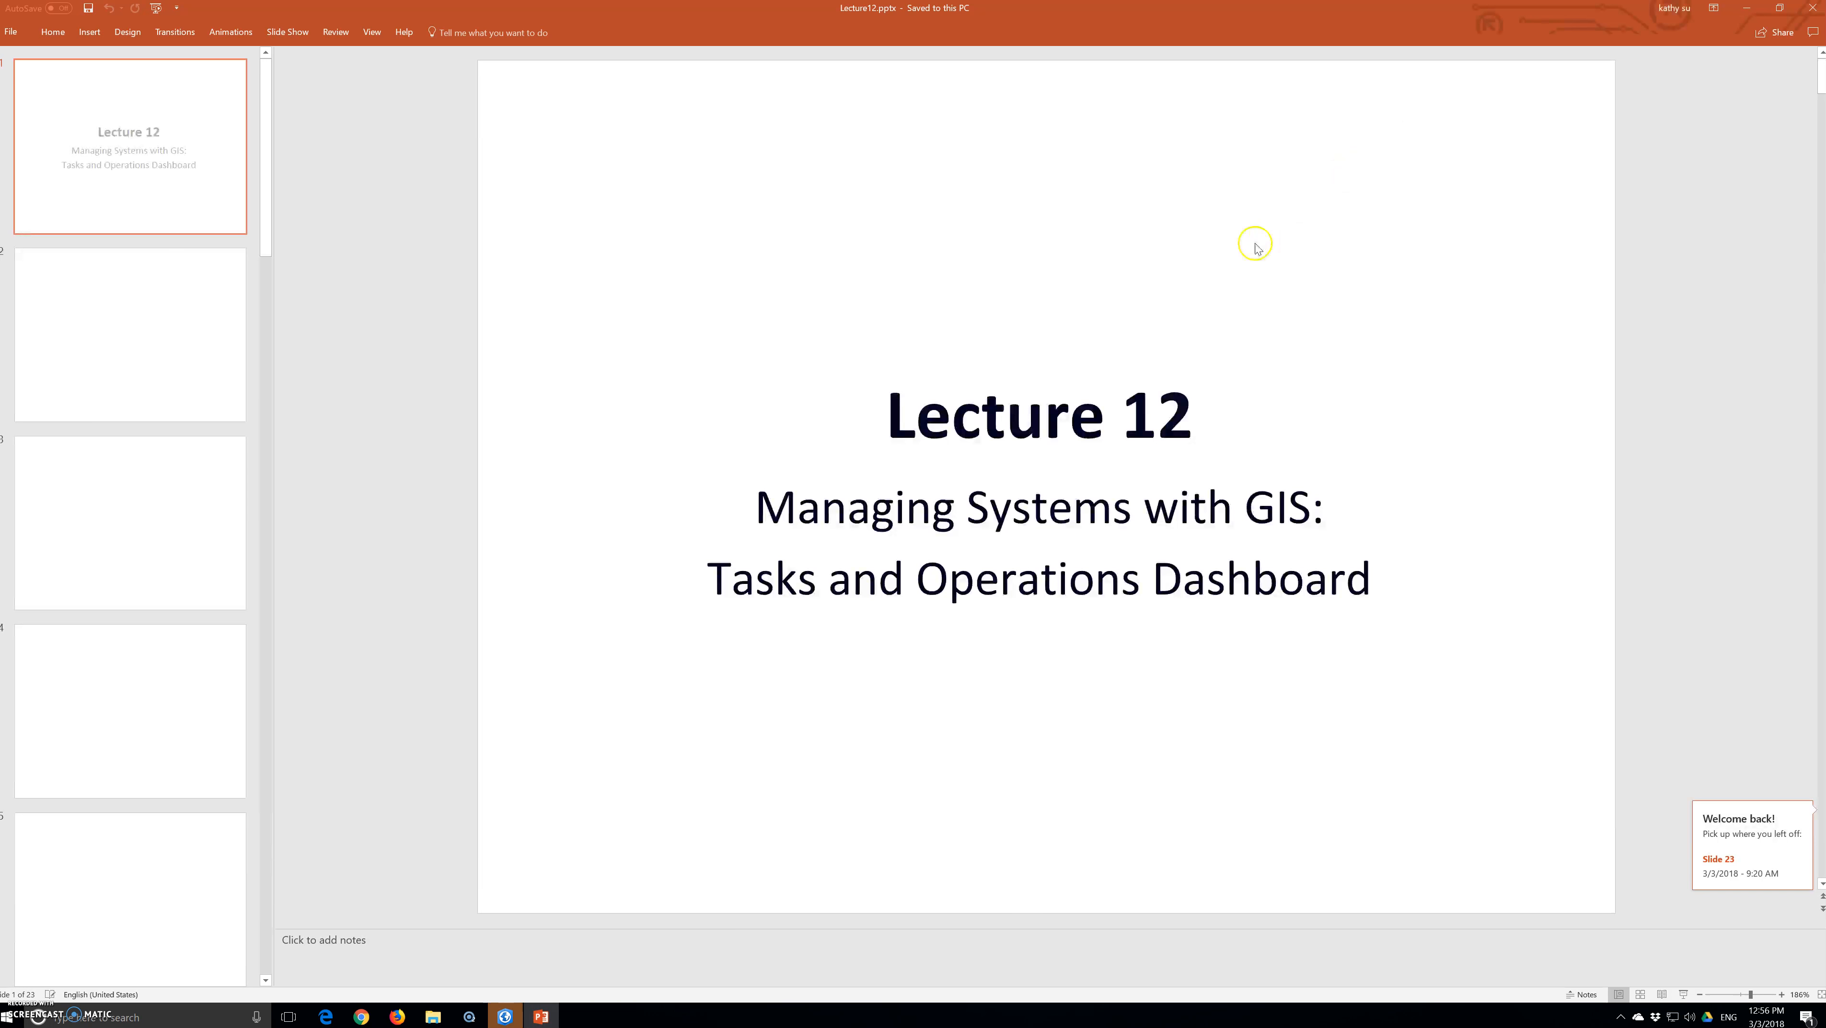
Examine the lecture's Graffiti Data Import model slide and the Share Heading and Graffiti Web Layer steps slide
scroll(73, 509, "down", 10)
scroll(73, 509, "down", 6)
left_click(80, 682)
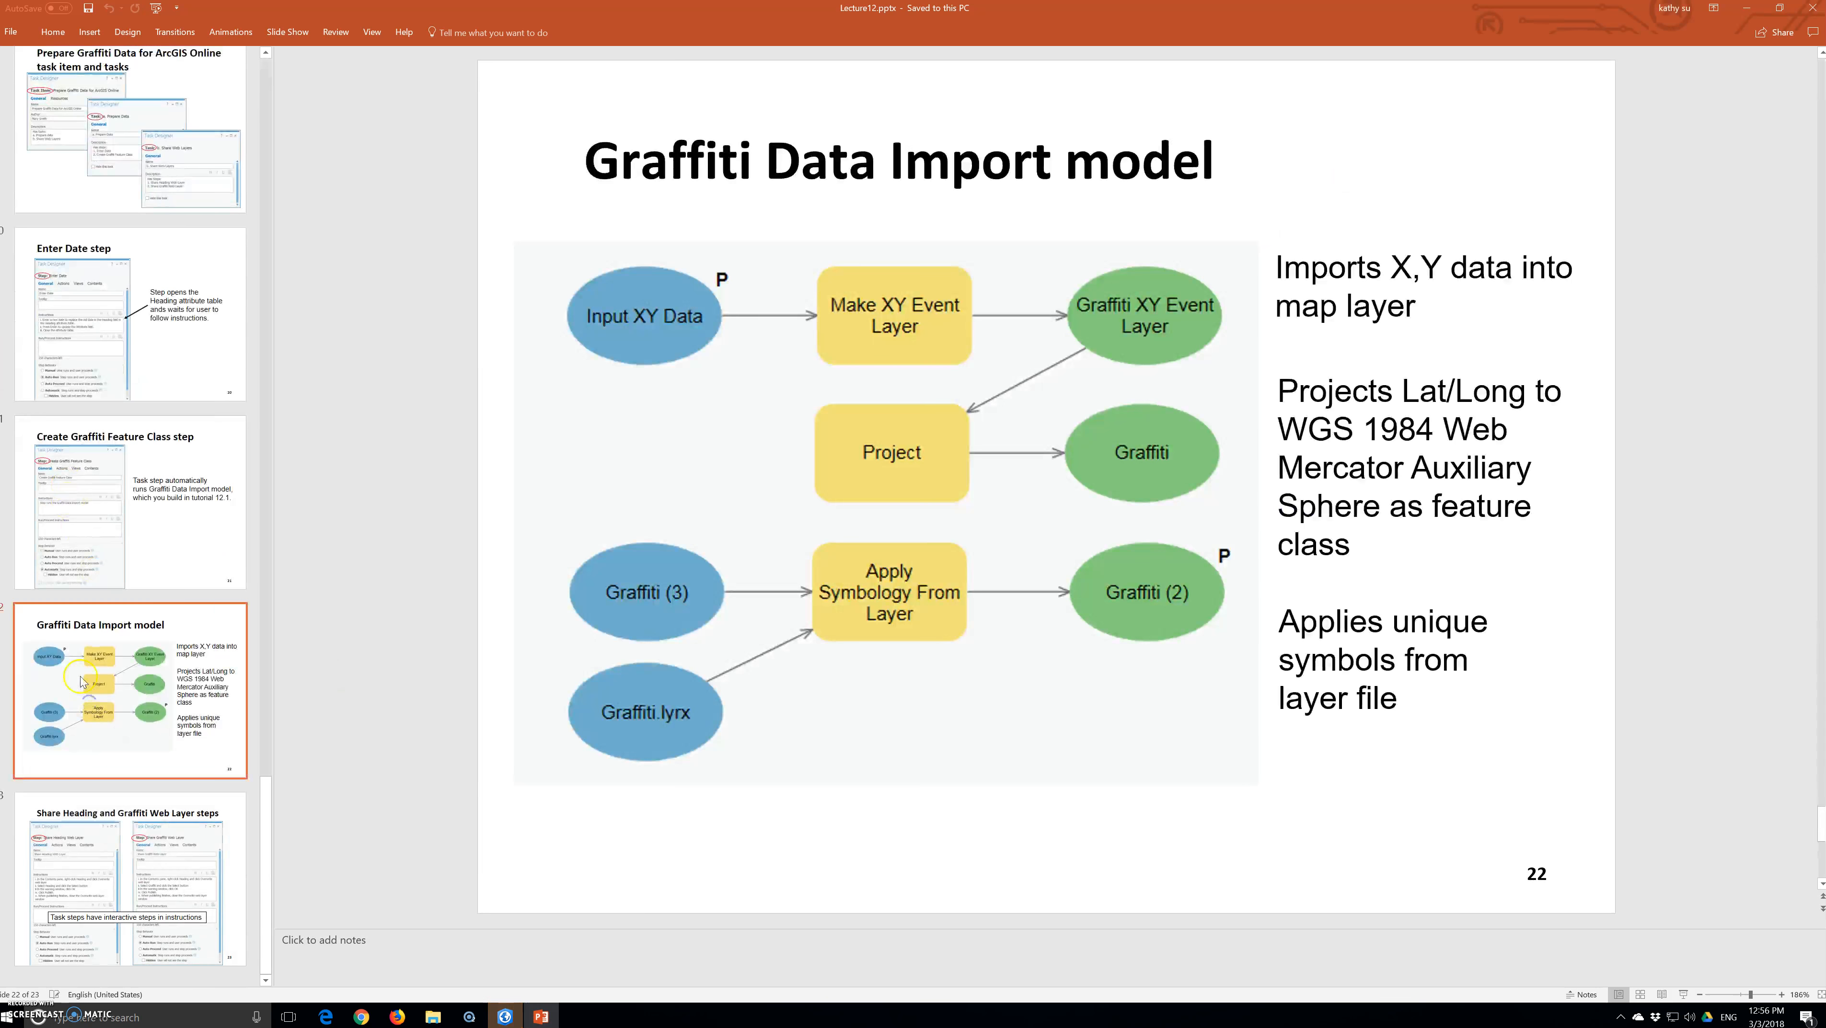
left_click(169, 906)
scroll(170, 906, "up", 2)
scroll(169, 906, "down", 2)
scroll(169, 901, "up", 8)
scroll(129, 504, "up", 10)
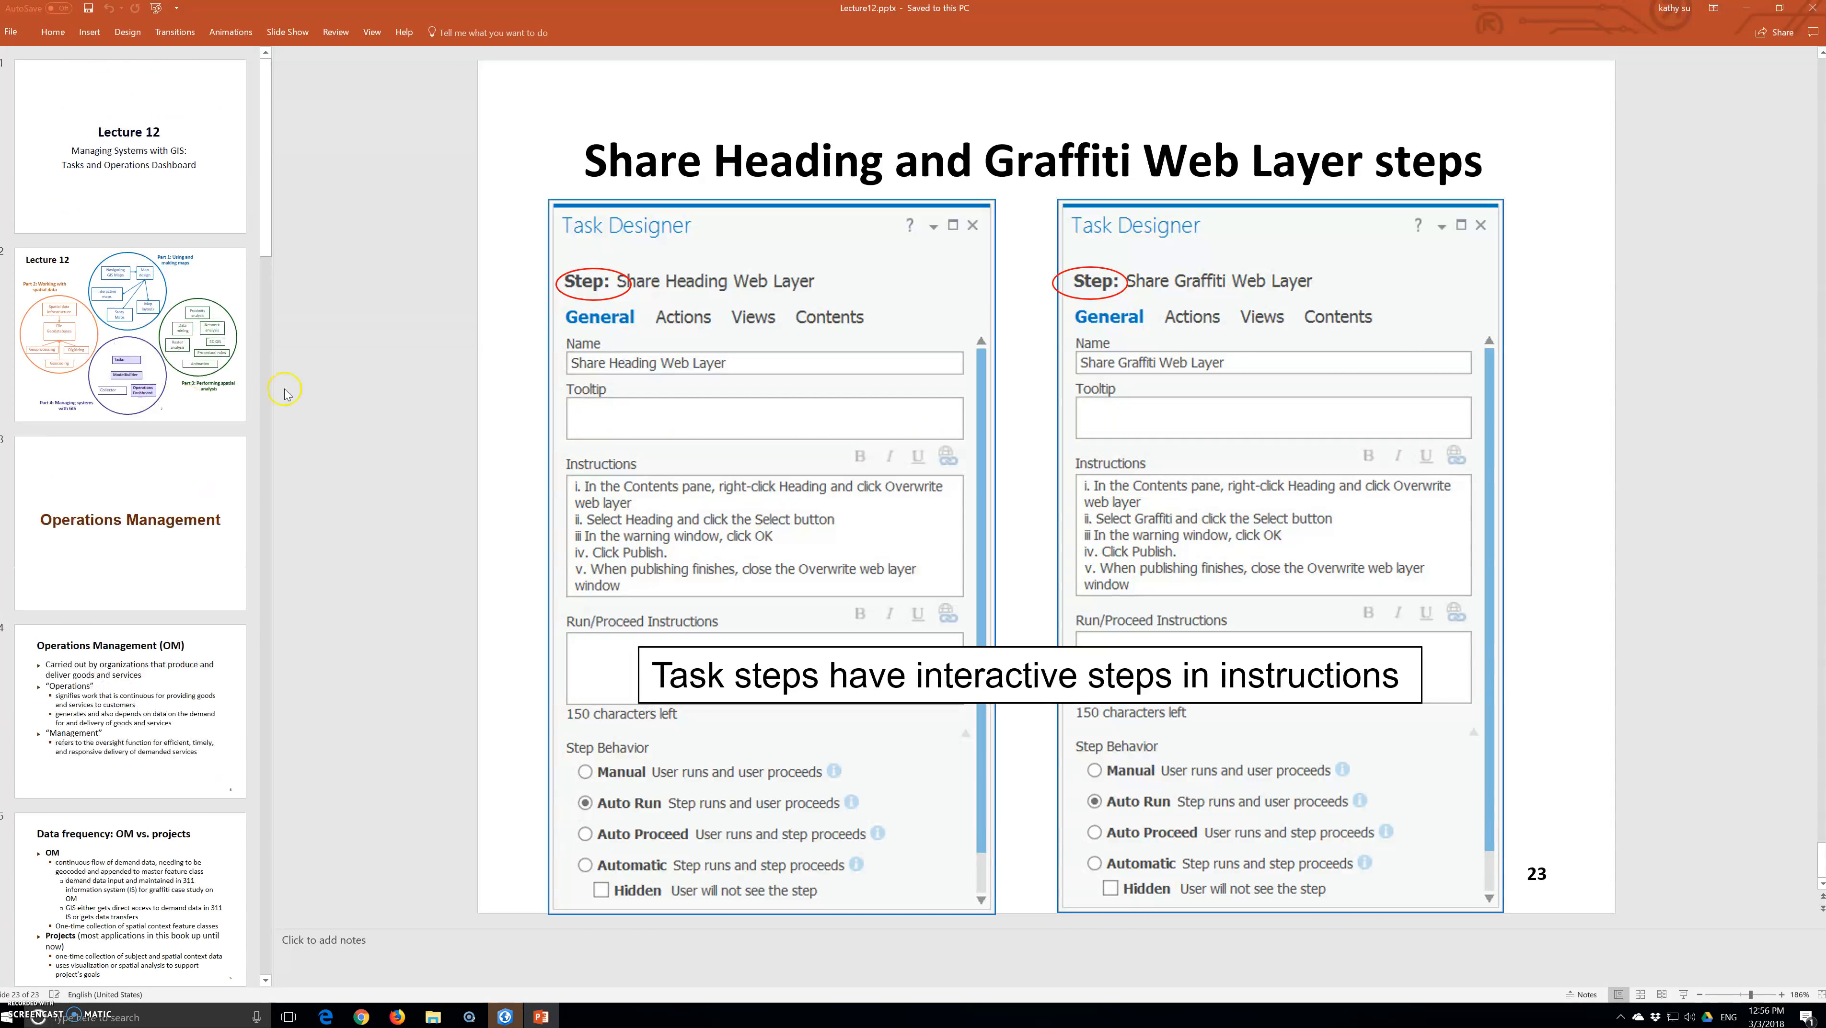
Minimize the presentation and the folder window, and open the recent project Tutorial12-1 in ArcGIS Pro
left_click(1745, 7)
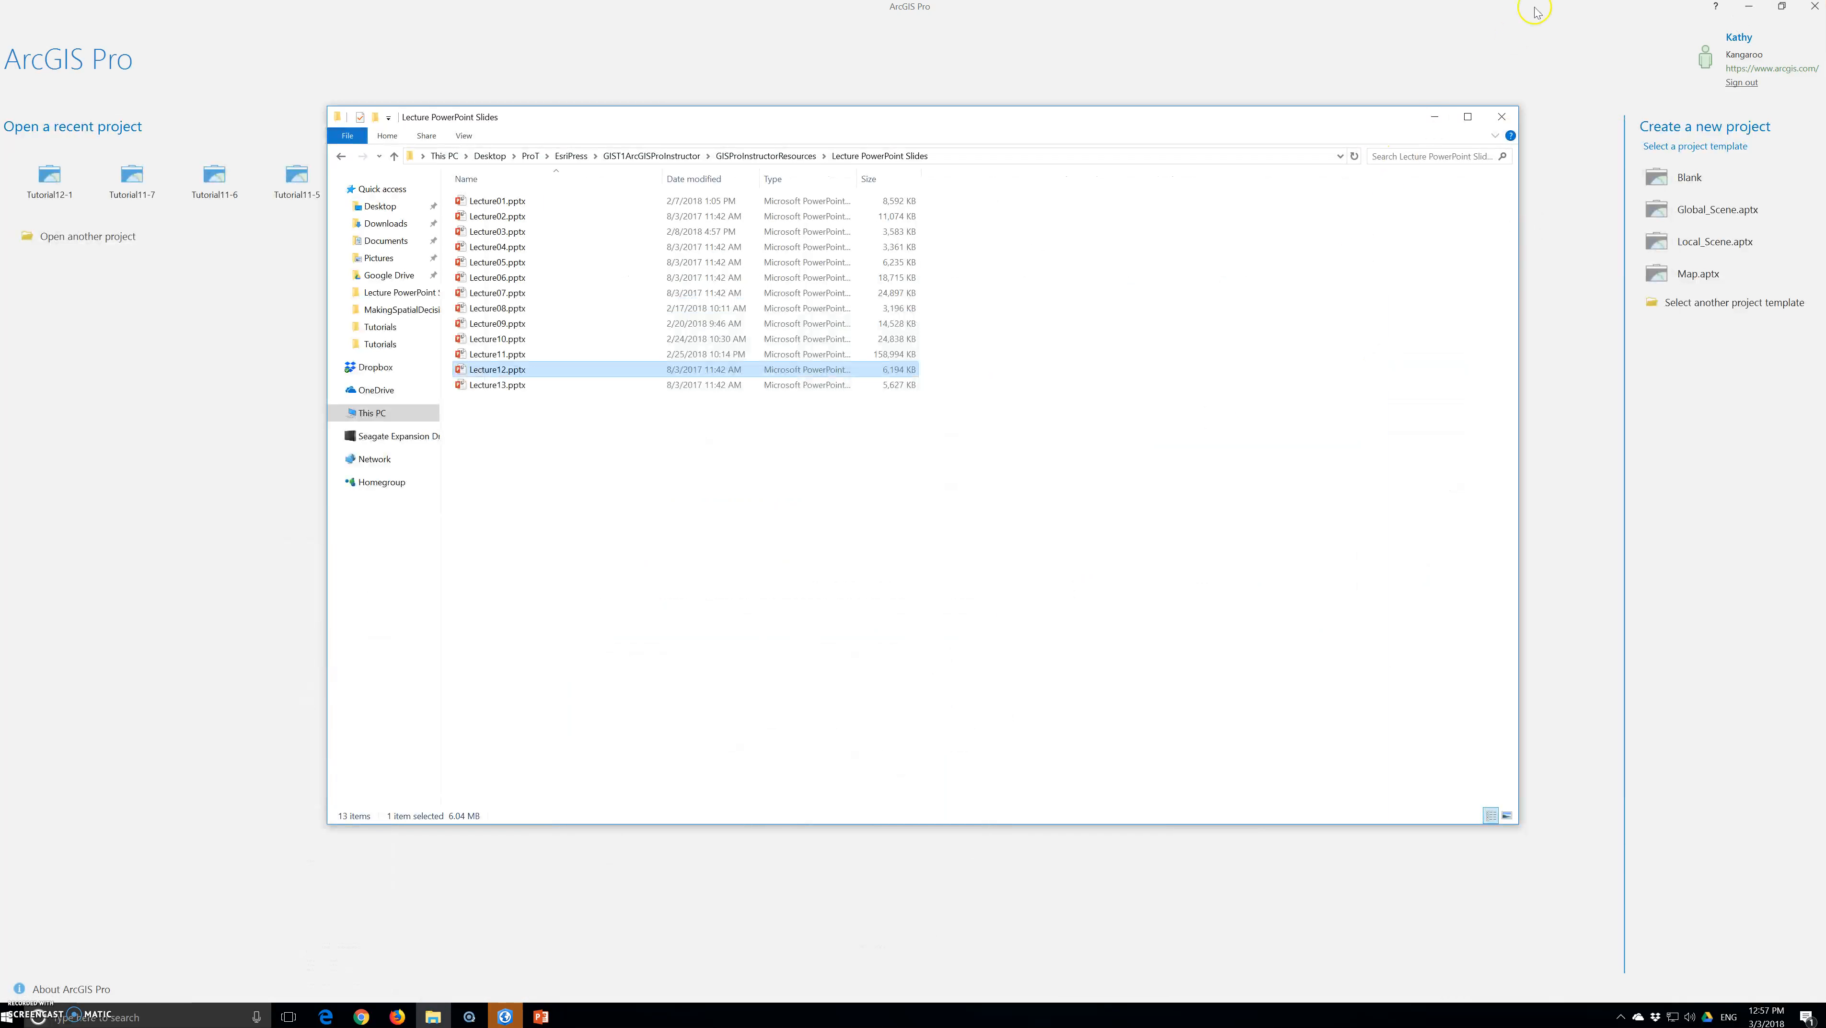
left_click(1434, 117)
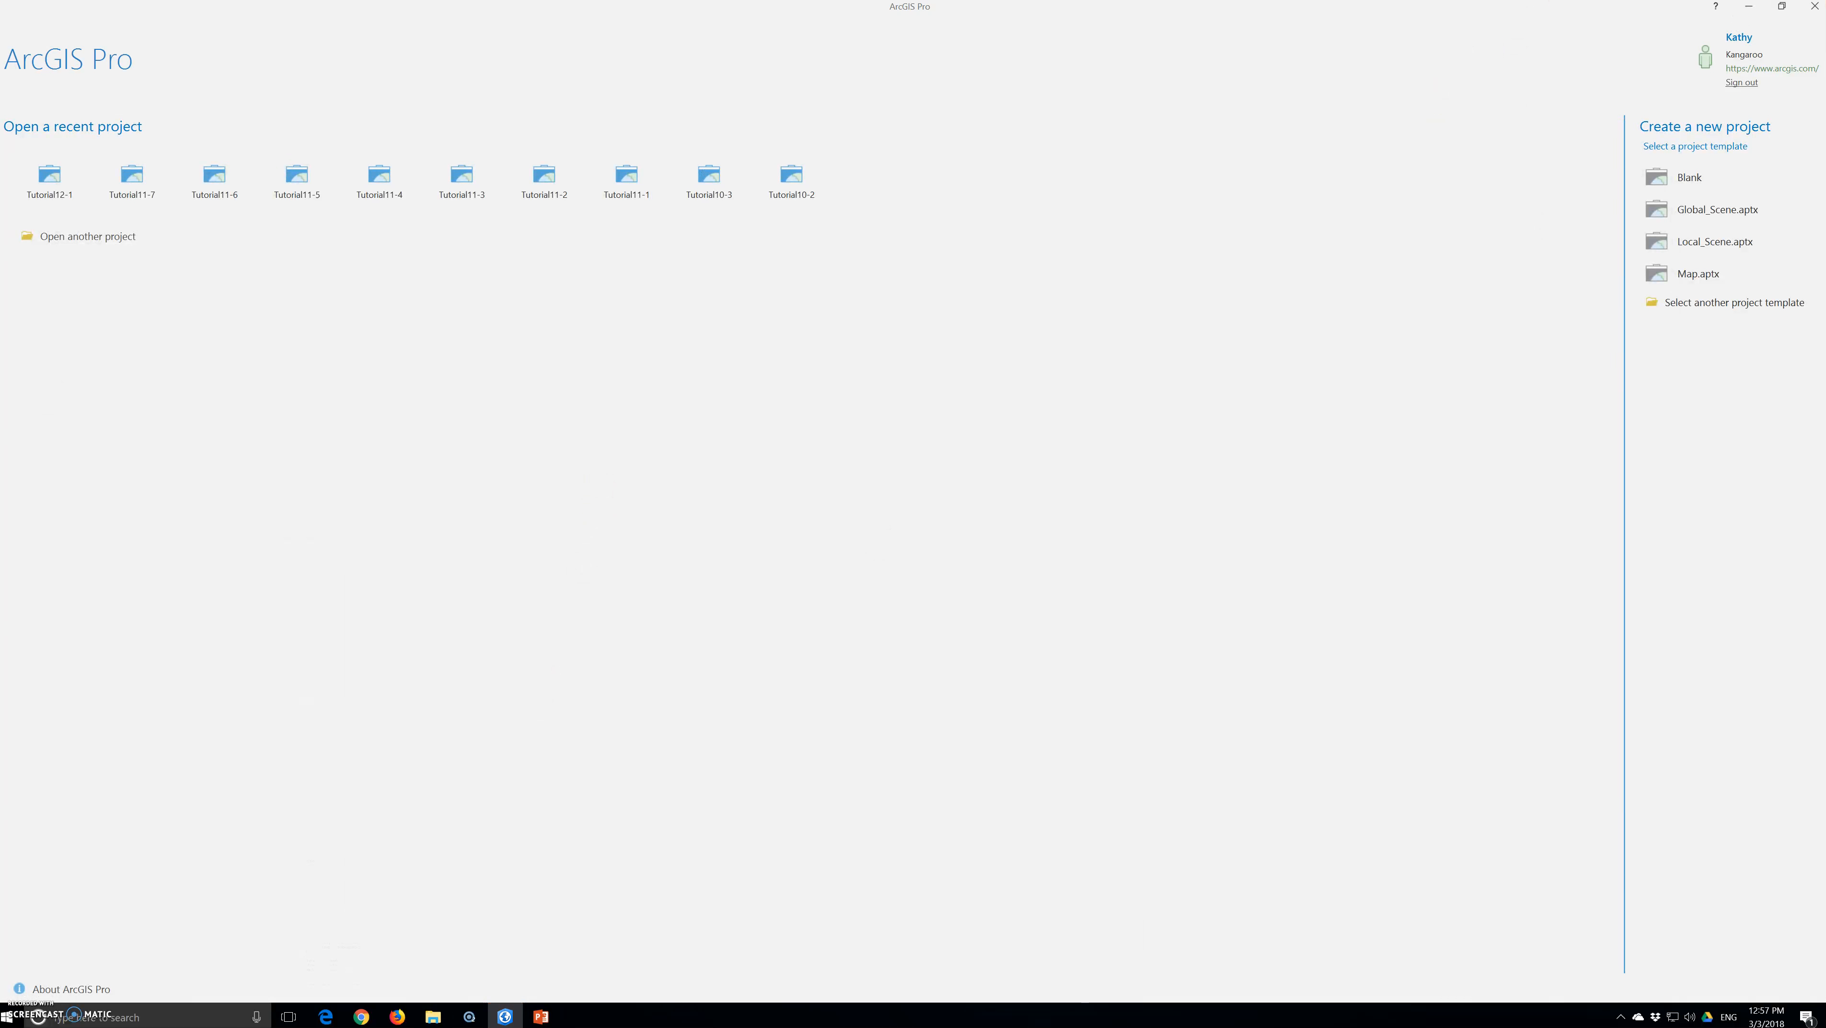
left_click(50, 178)
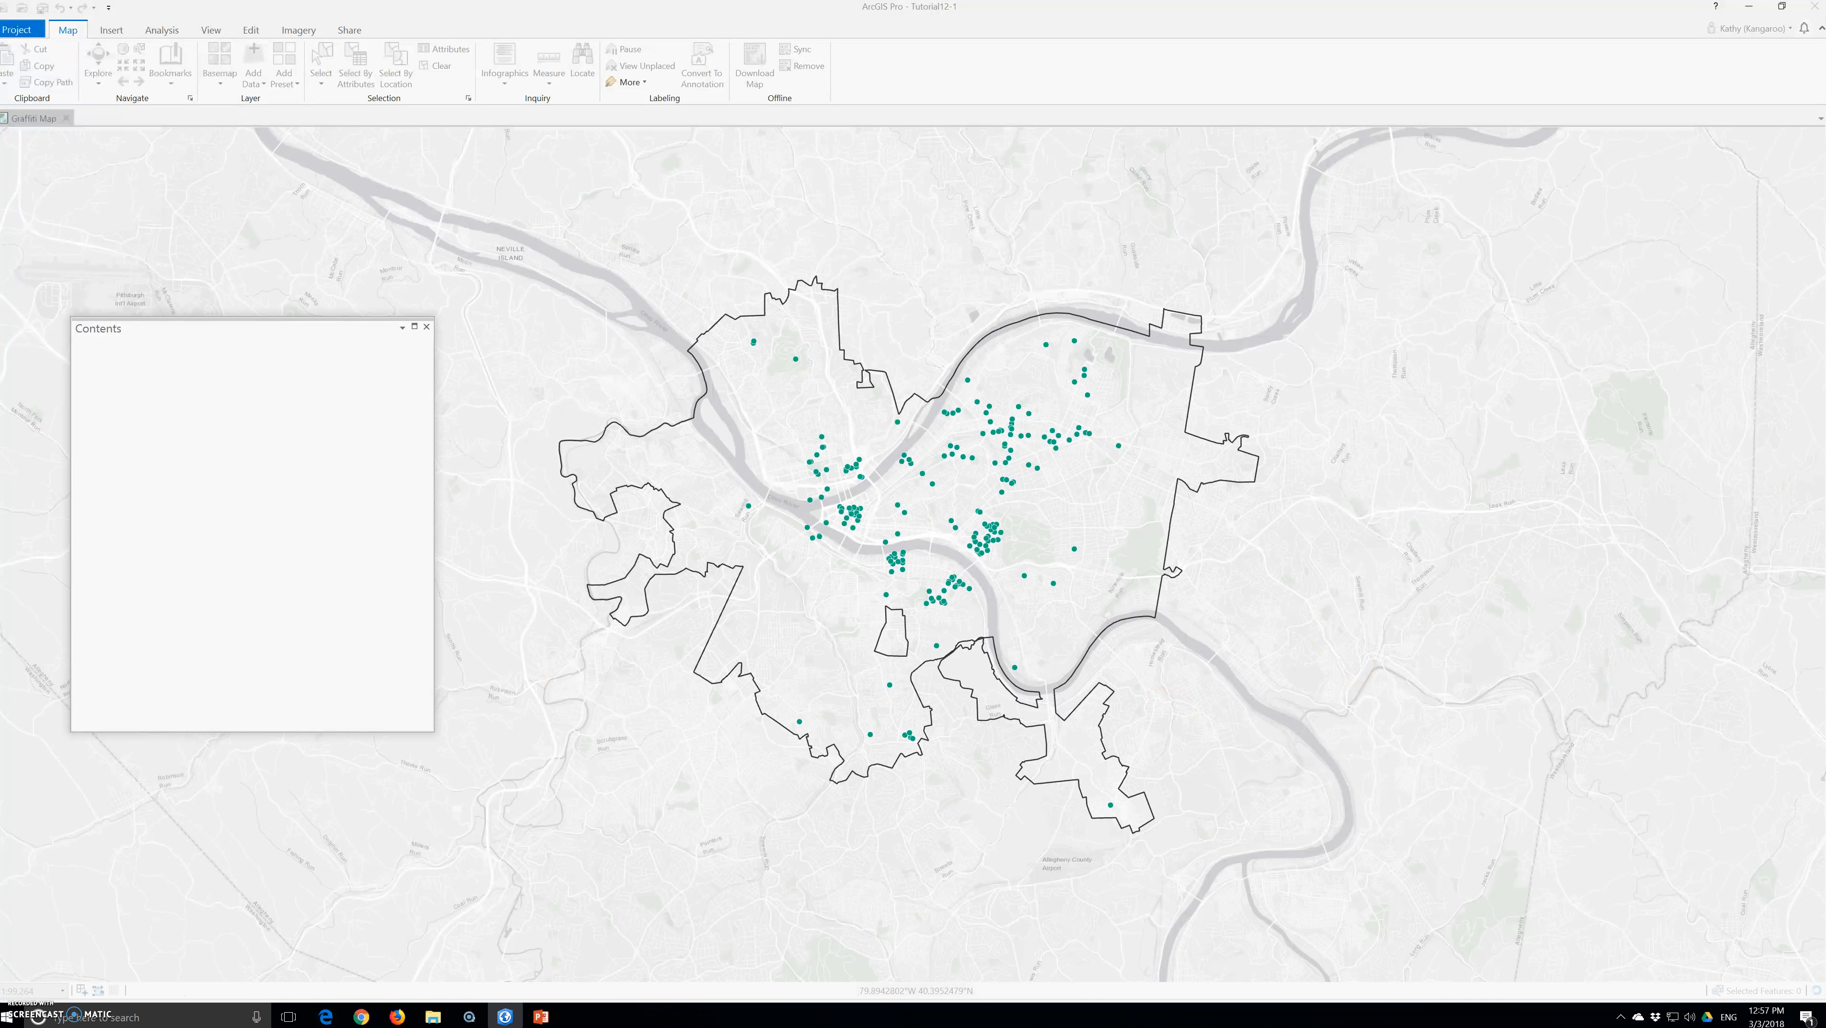
Show the Catalog pane and open the model in the Tutorial12.tbx toolbox for editing
left_click(211, 30)
left_click(129, 65)
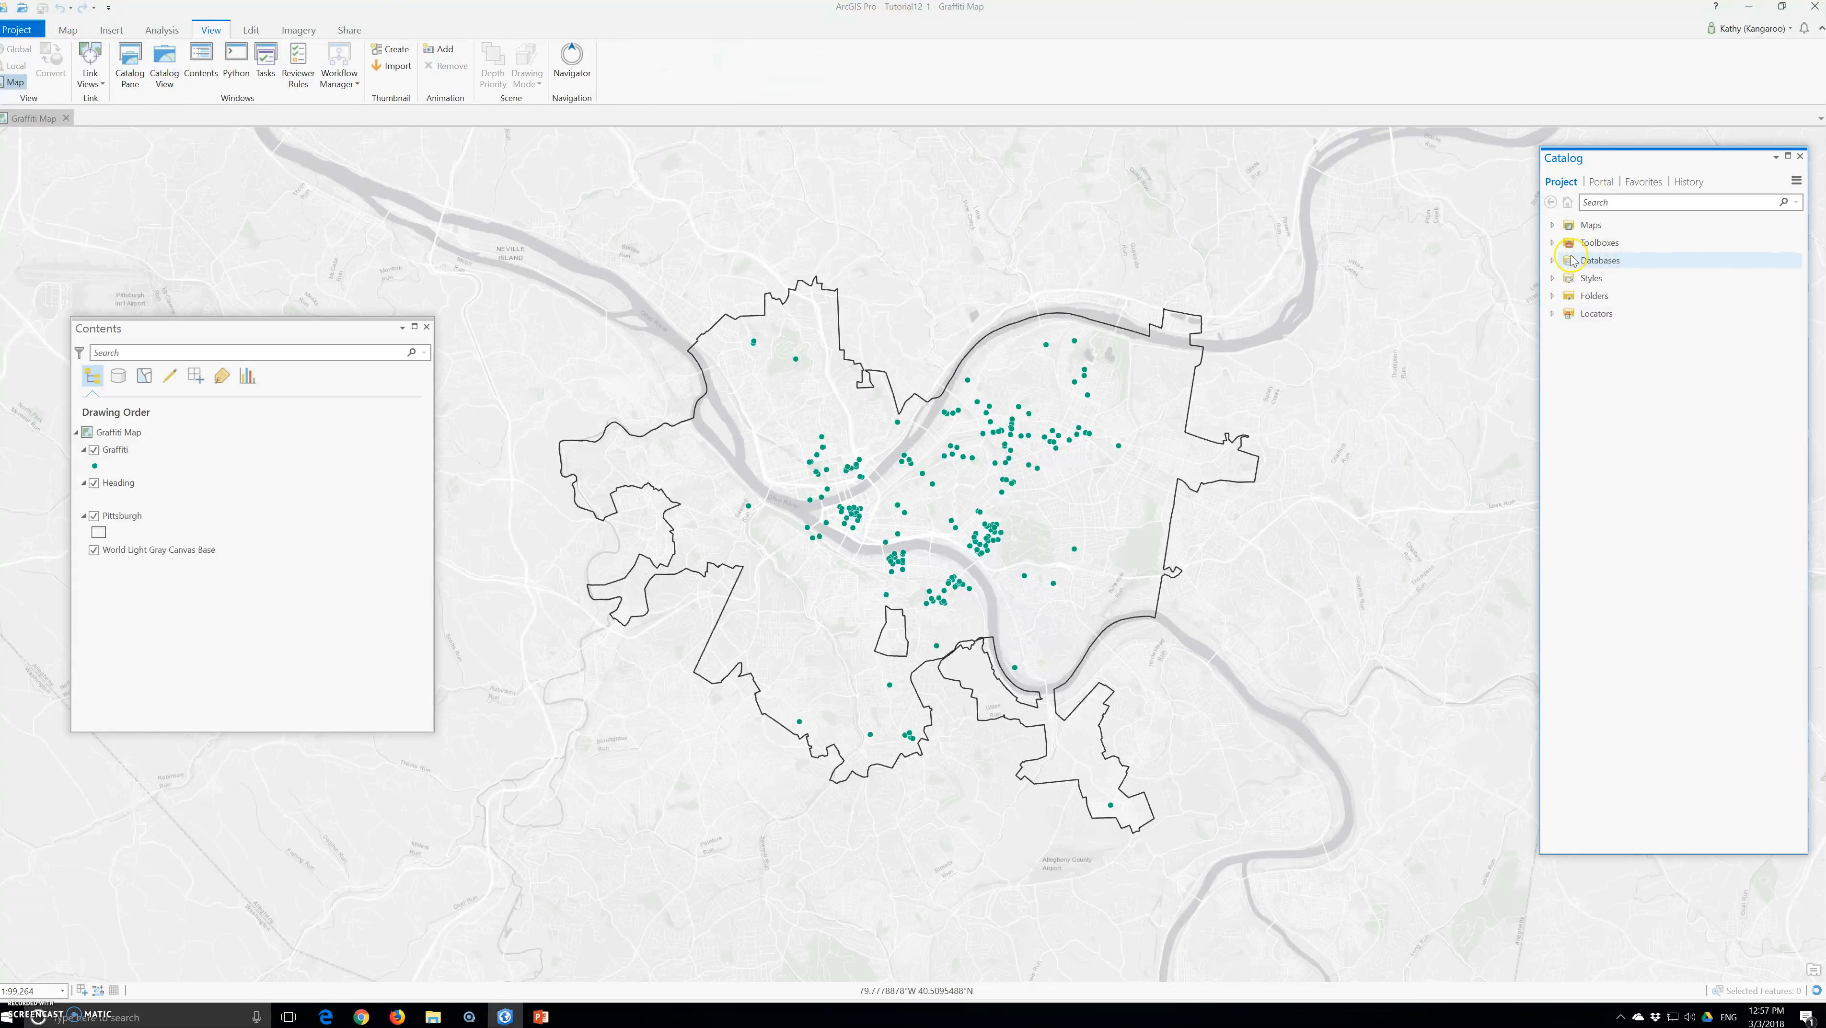
left_click(1552, 243)
left_click(1565, 260)
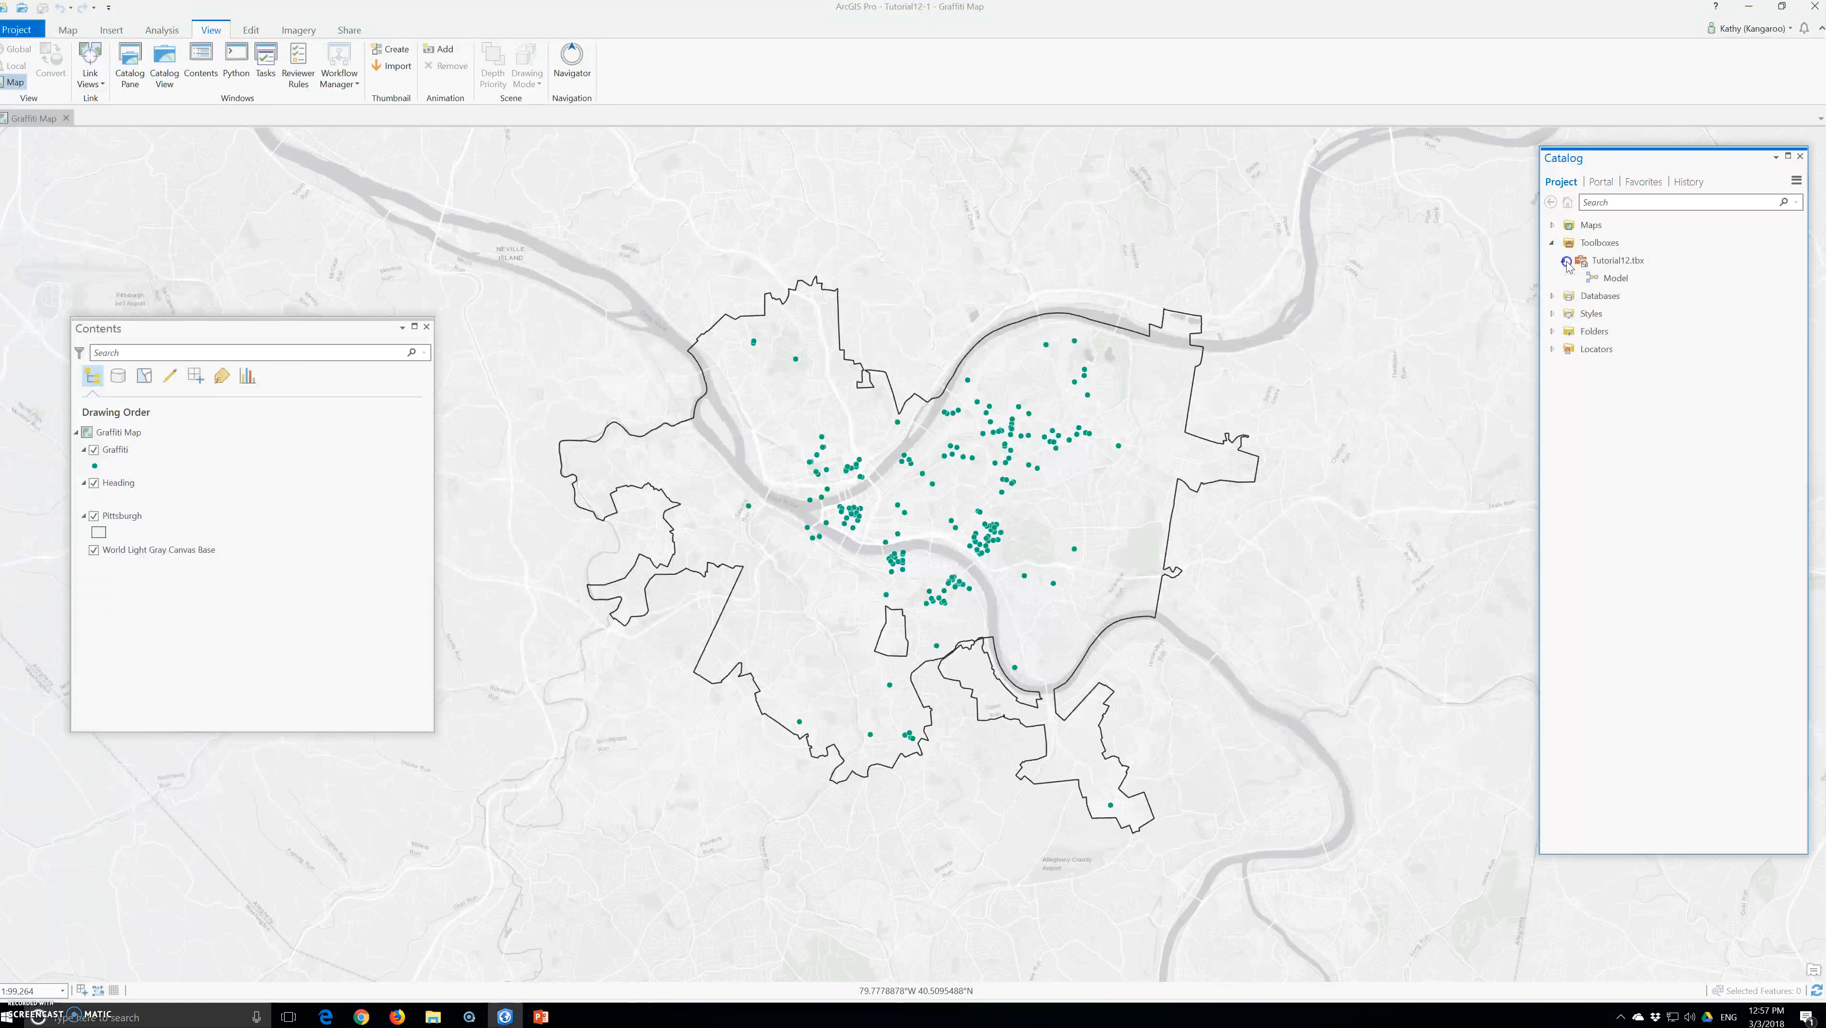
right_click(1587, 279)
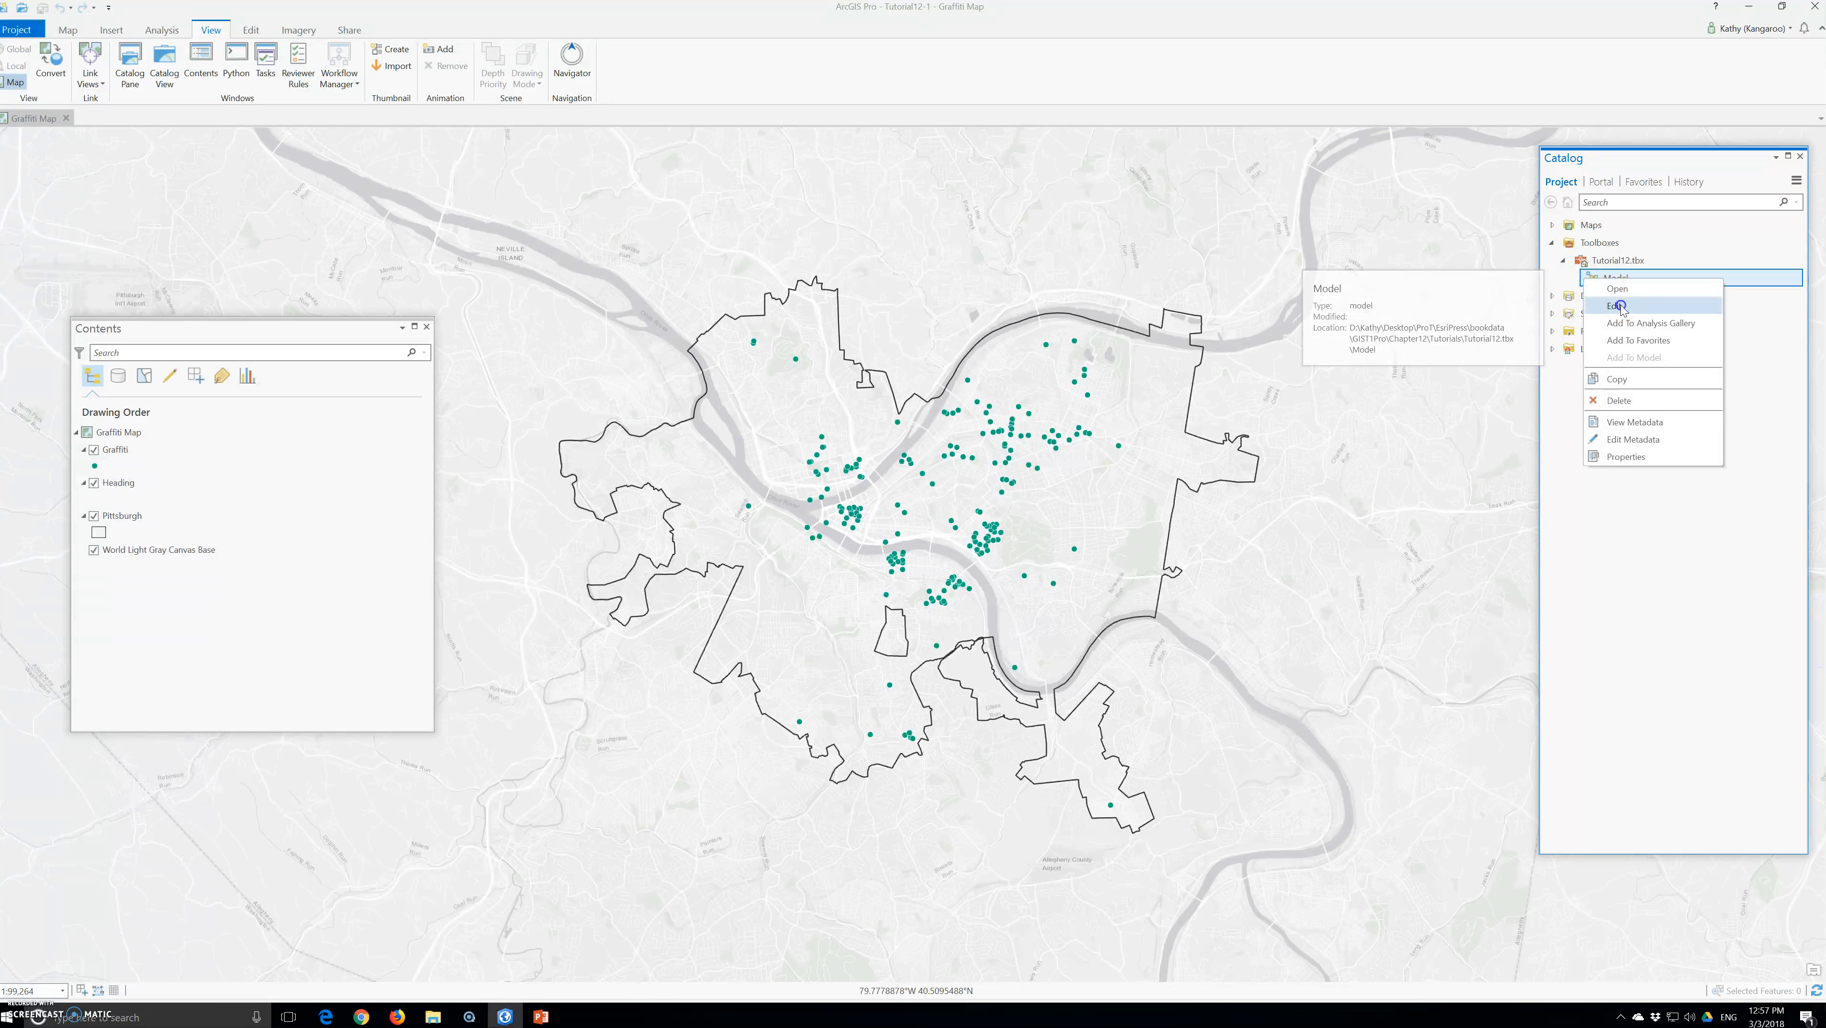
left_click(1619, 306)
Undock the model view into an enlarged floating window over the map and auto-arrange its diagram to fill the view
left_click_drag(95, 122, 564, 311)
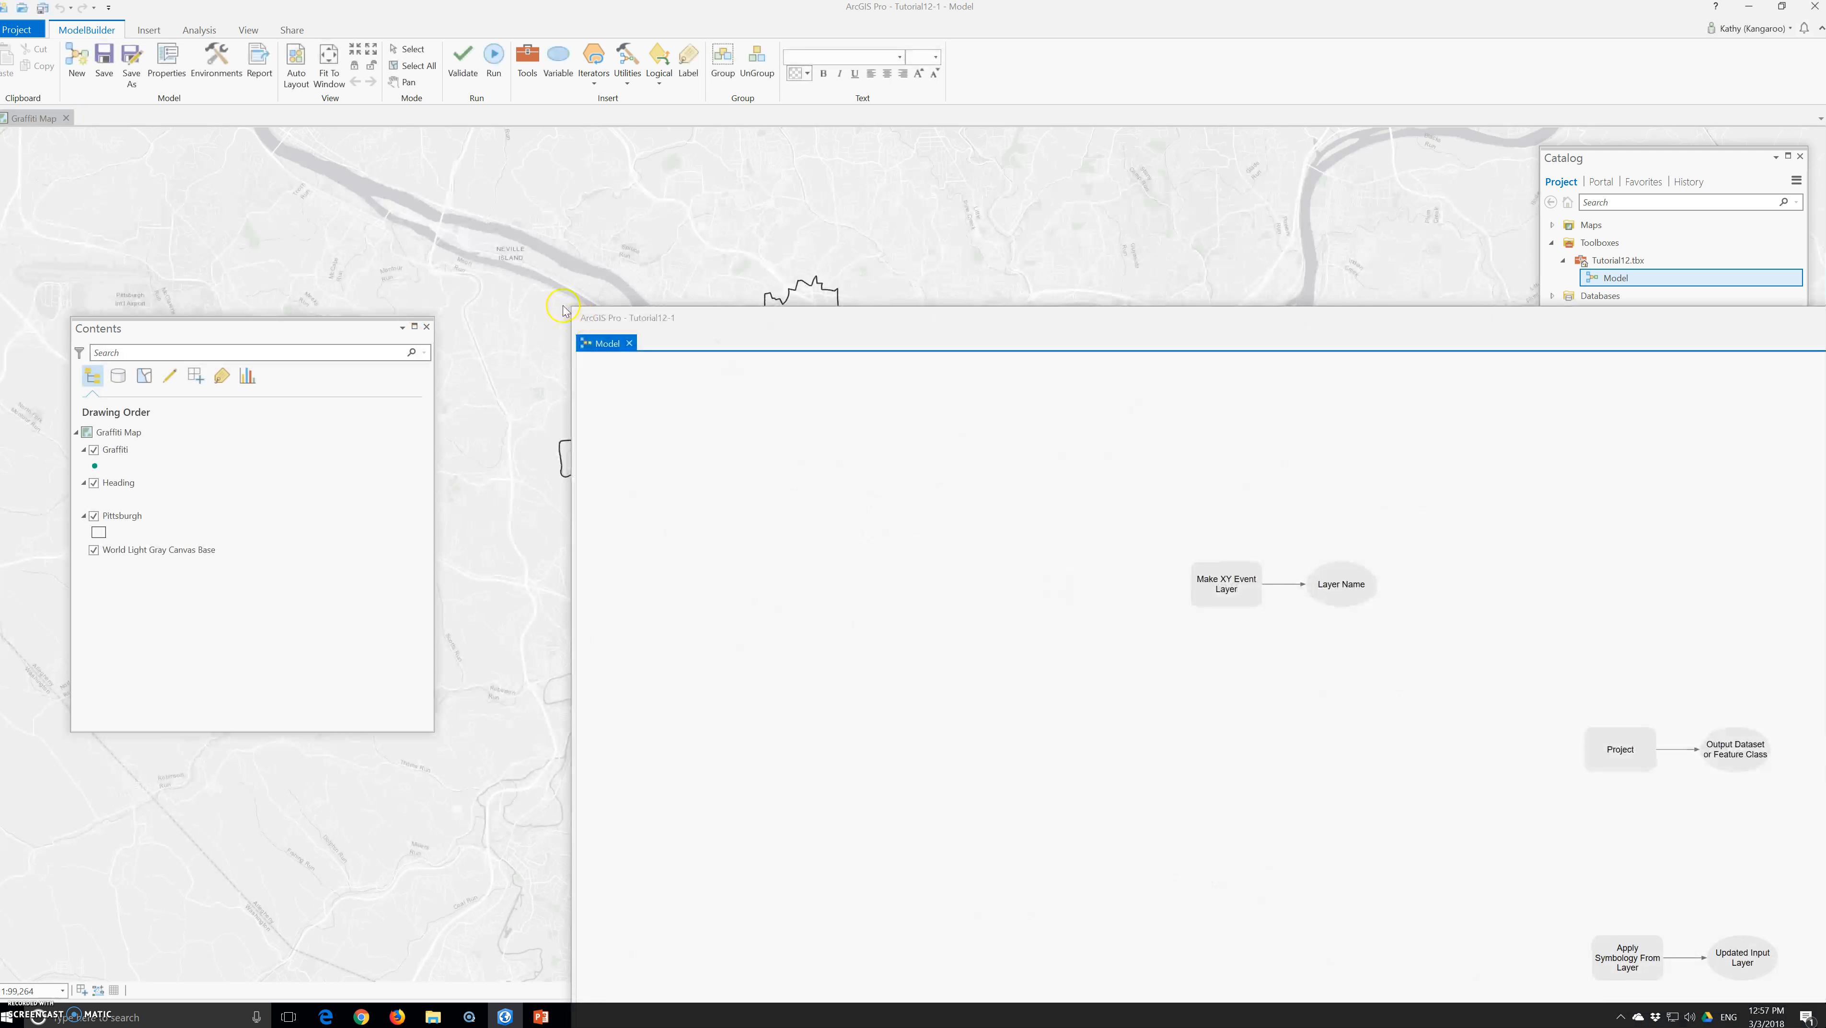
left_click(572, 307)
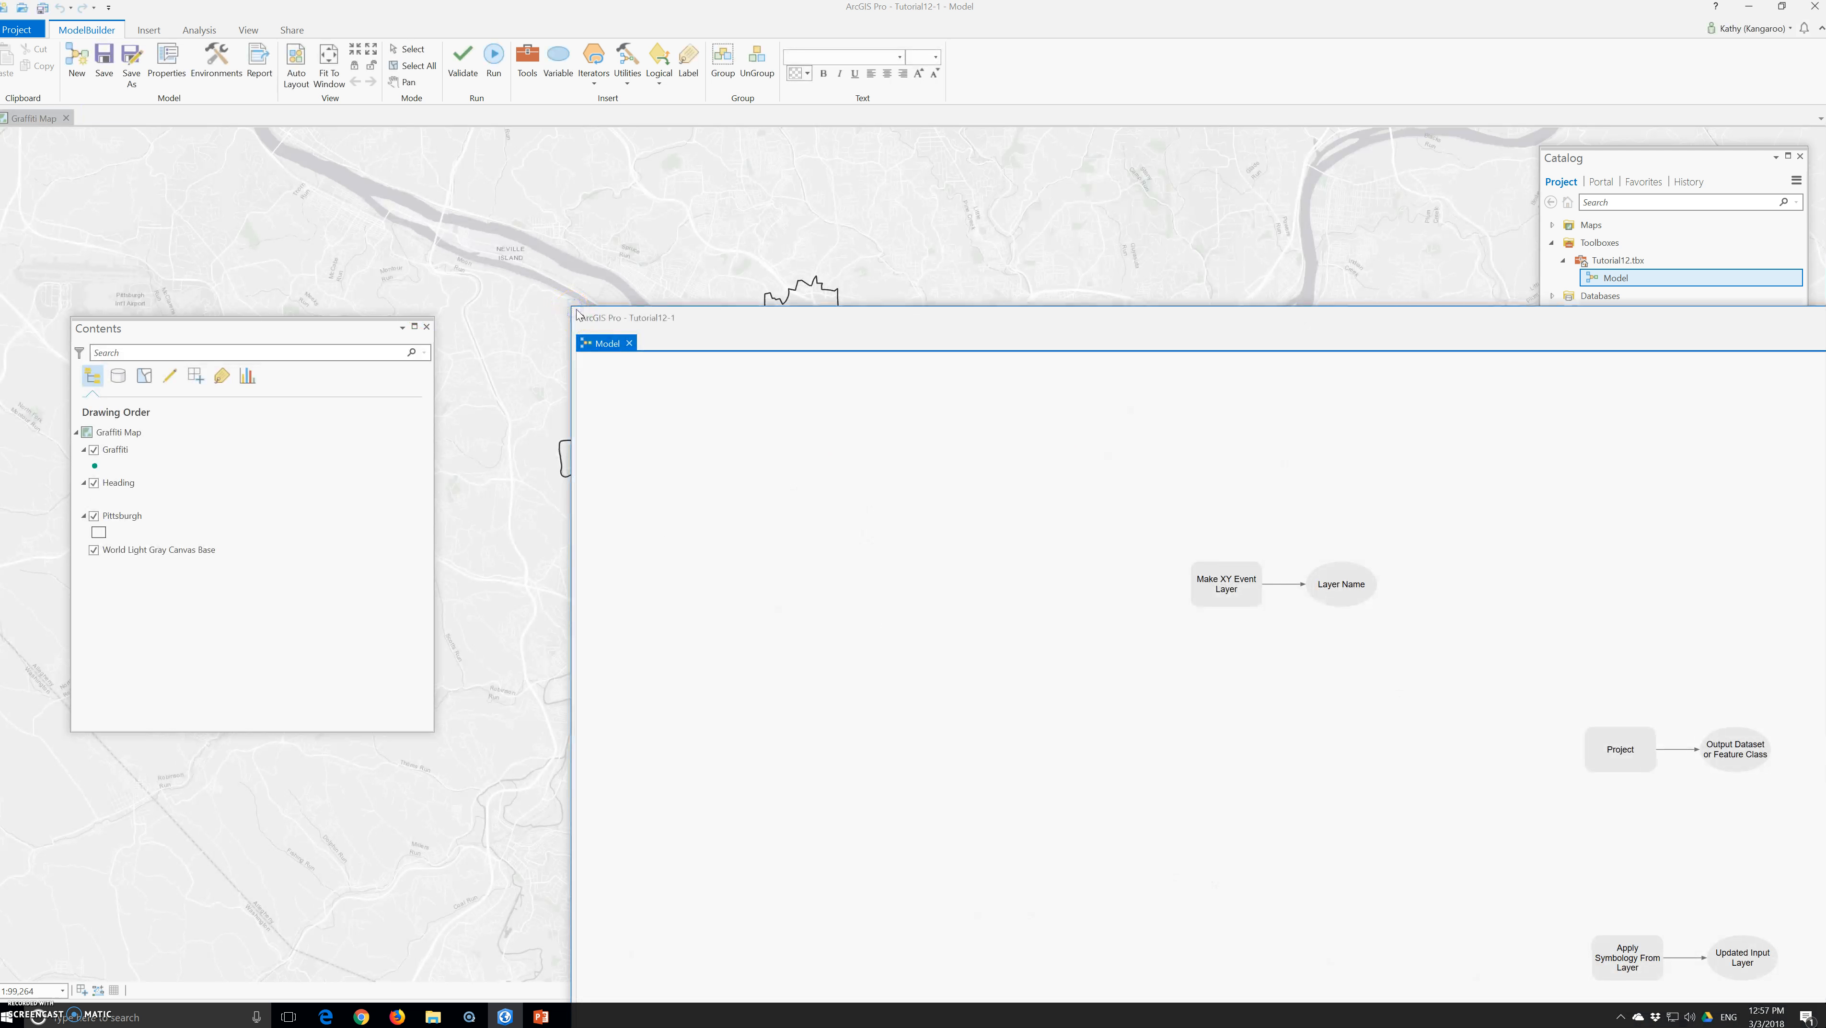
left_click_drag(578, 315, 1447, 603)
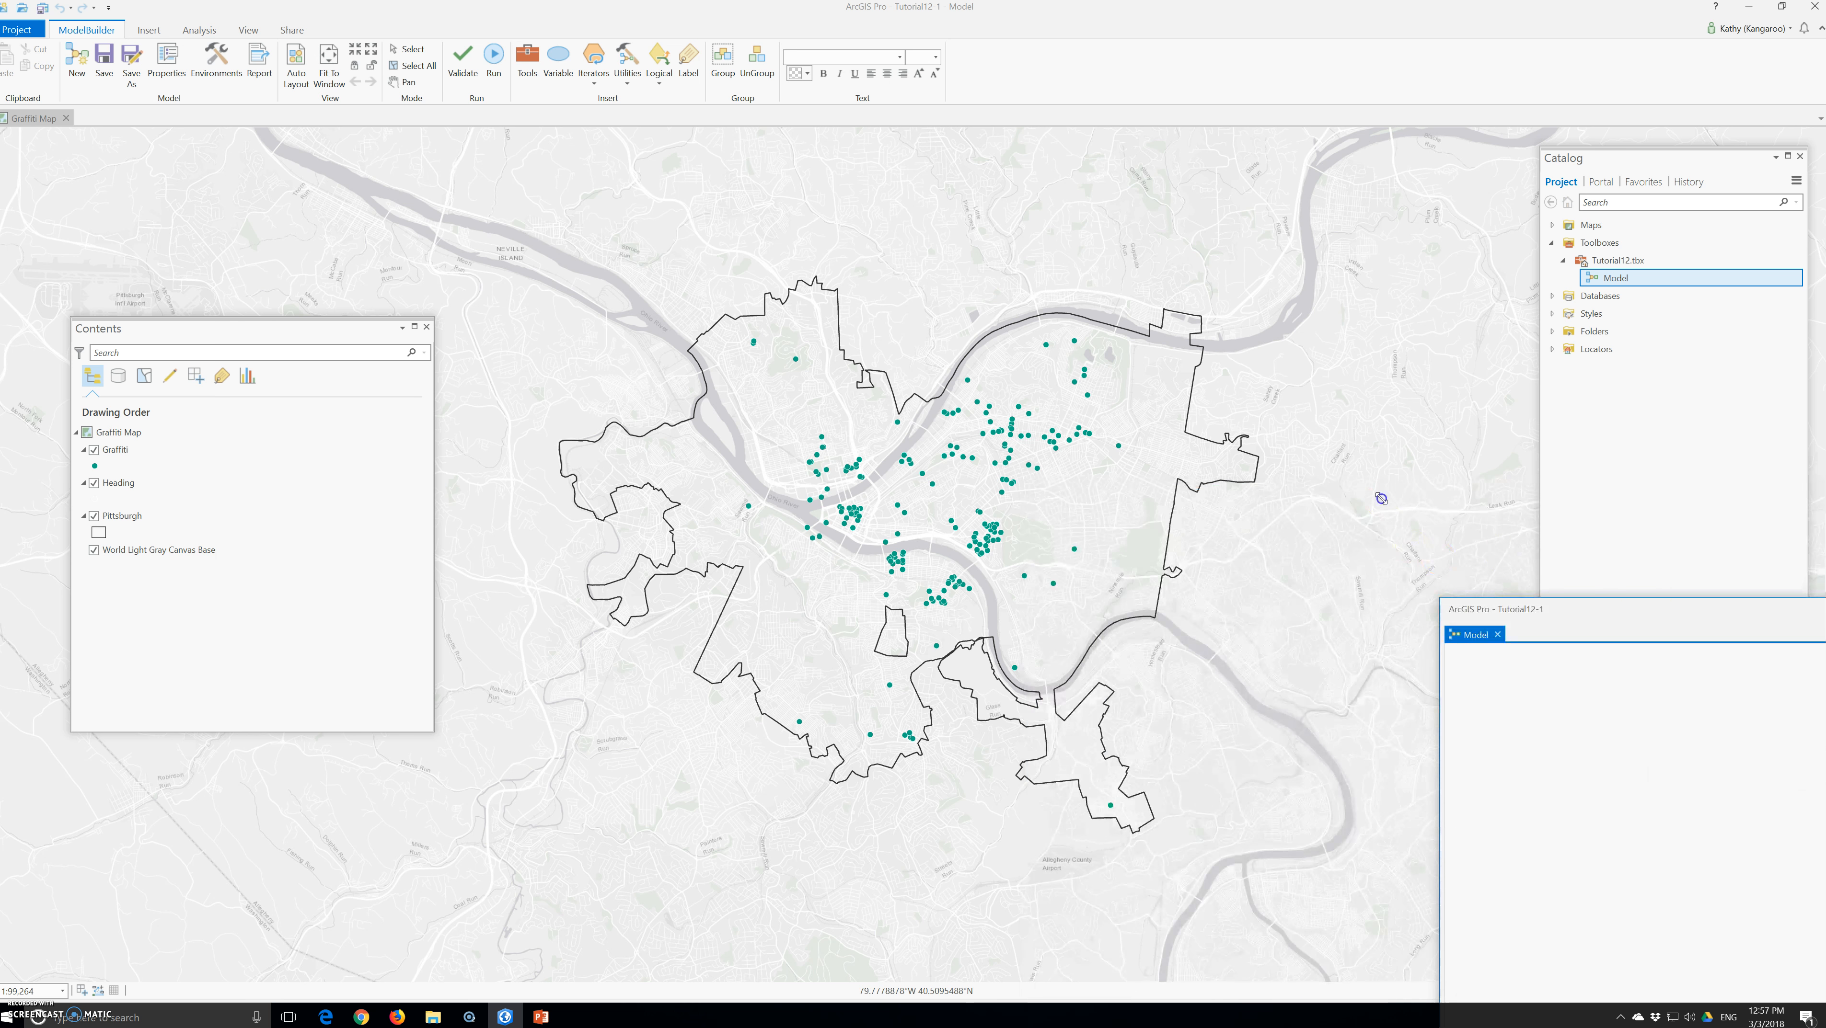
left_click_drag(1641, 609, 512, 163)
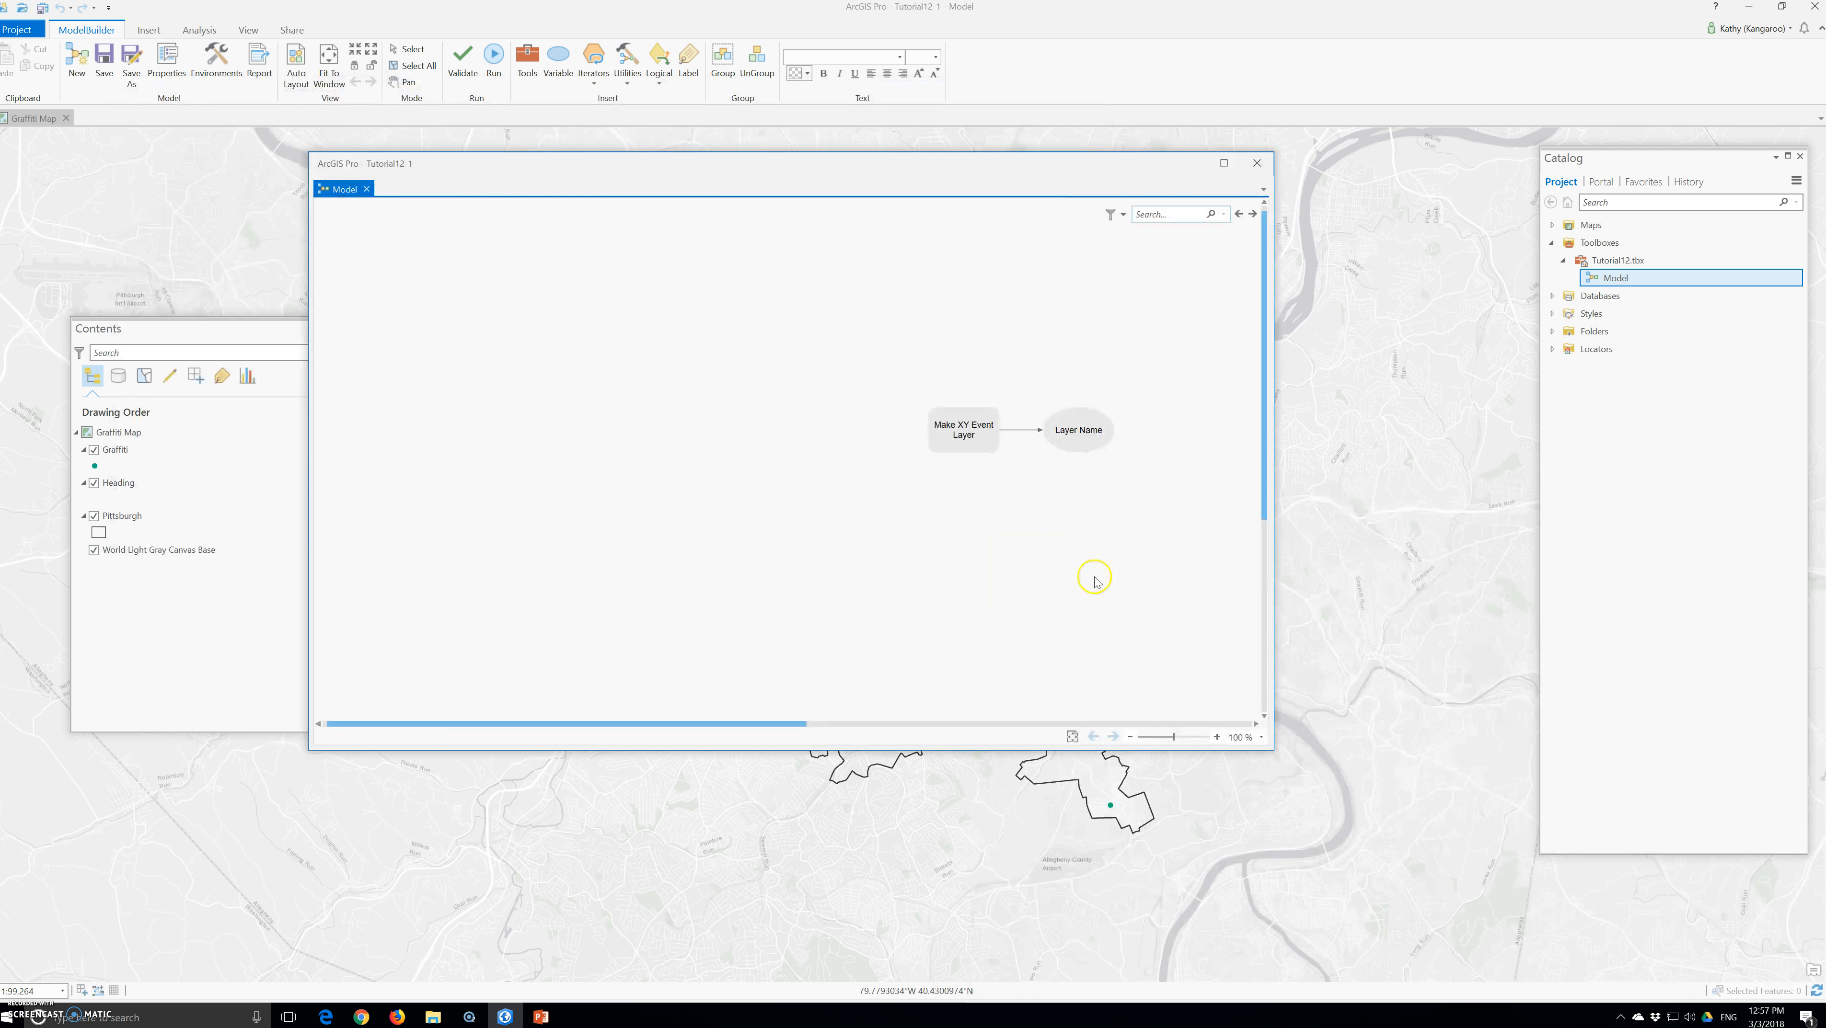
left_click(310, 71)
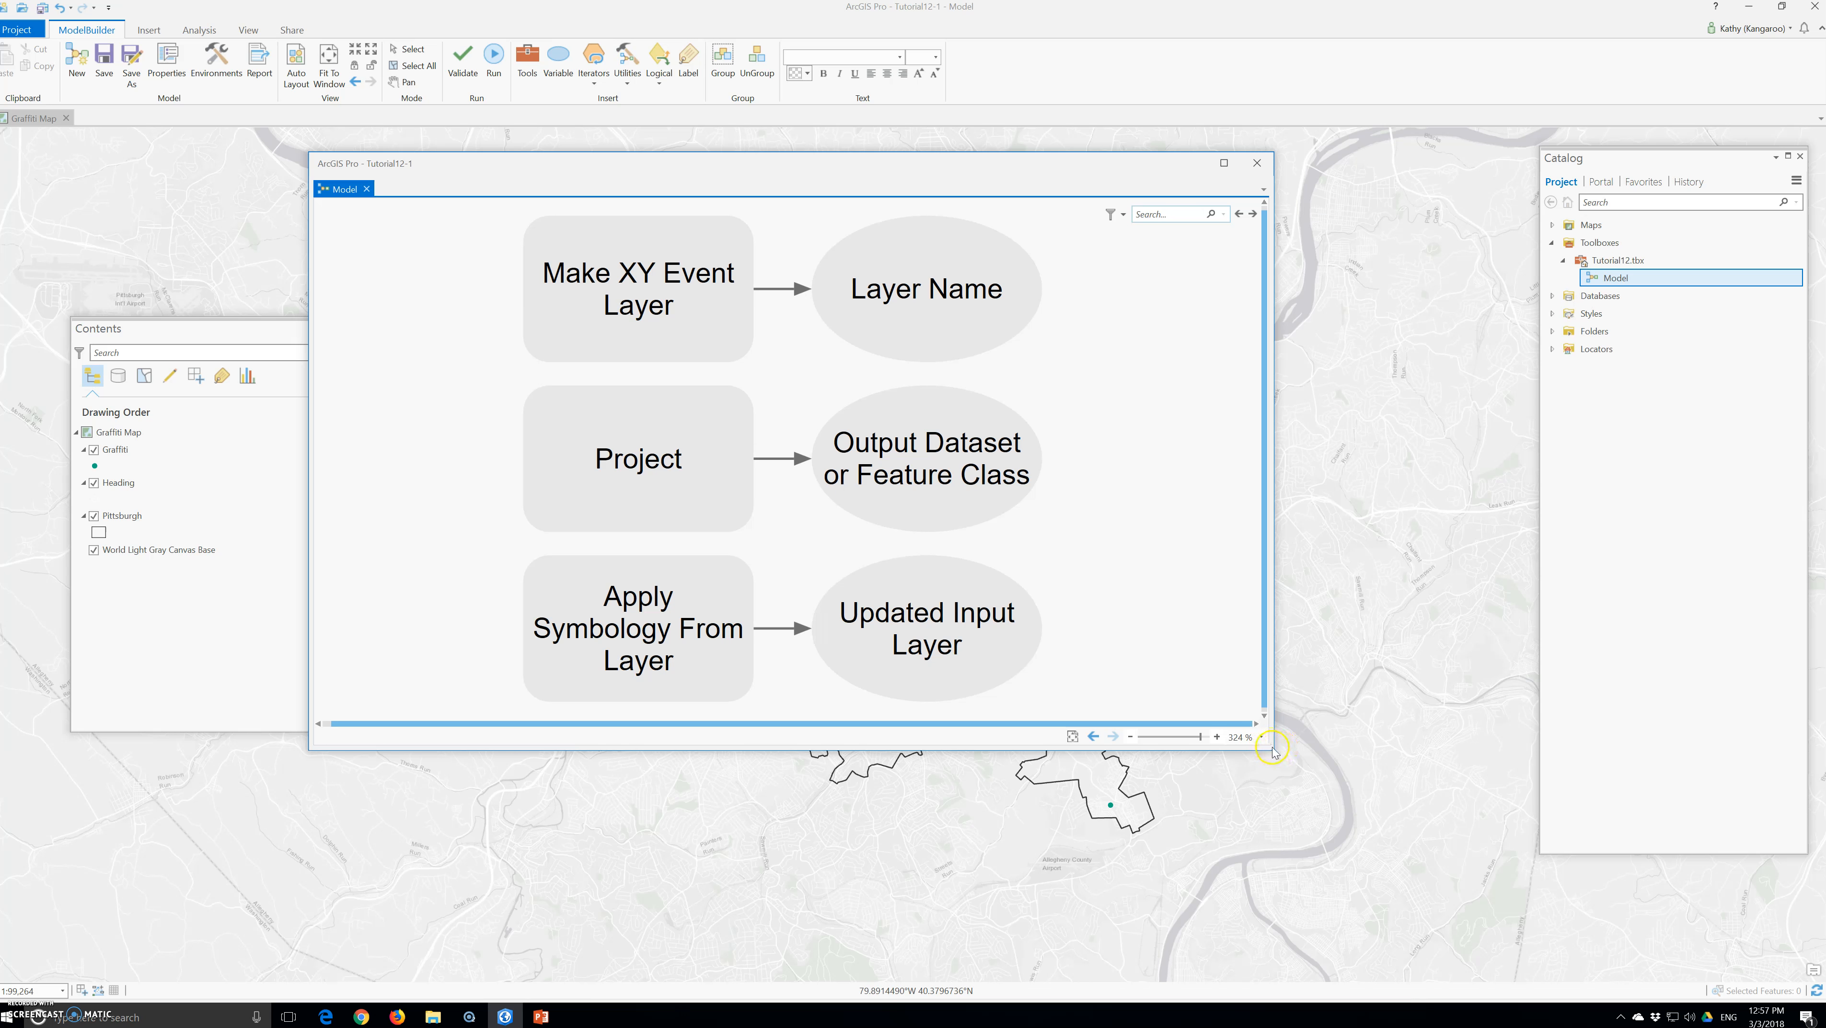
left_click_drag(1274, 748, 1407, 830)
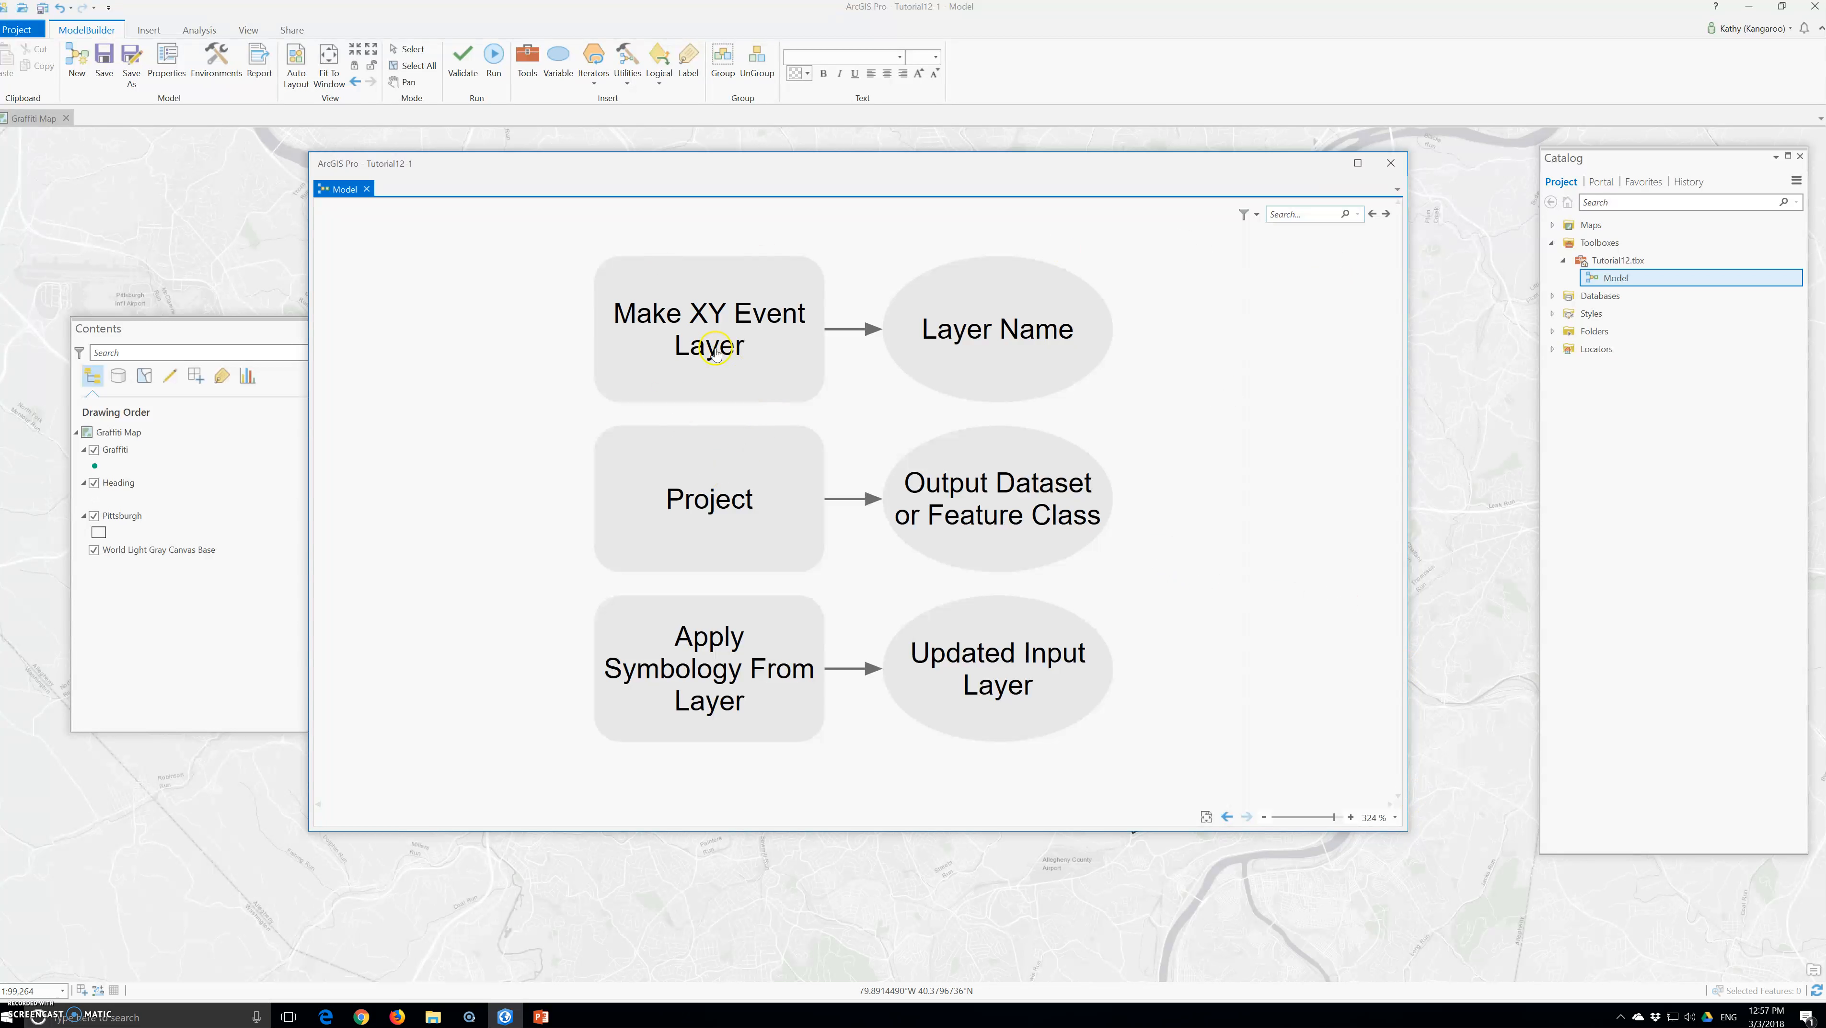
Set the XY table of the Make XY Event Layer tool to Graffiti20160603.txt from the Chapter12 Data folder
mouse_move(715, 355)
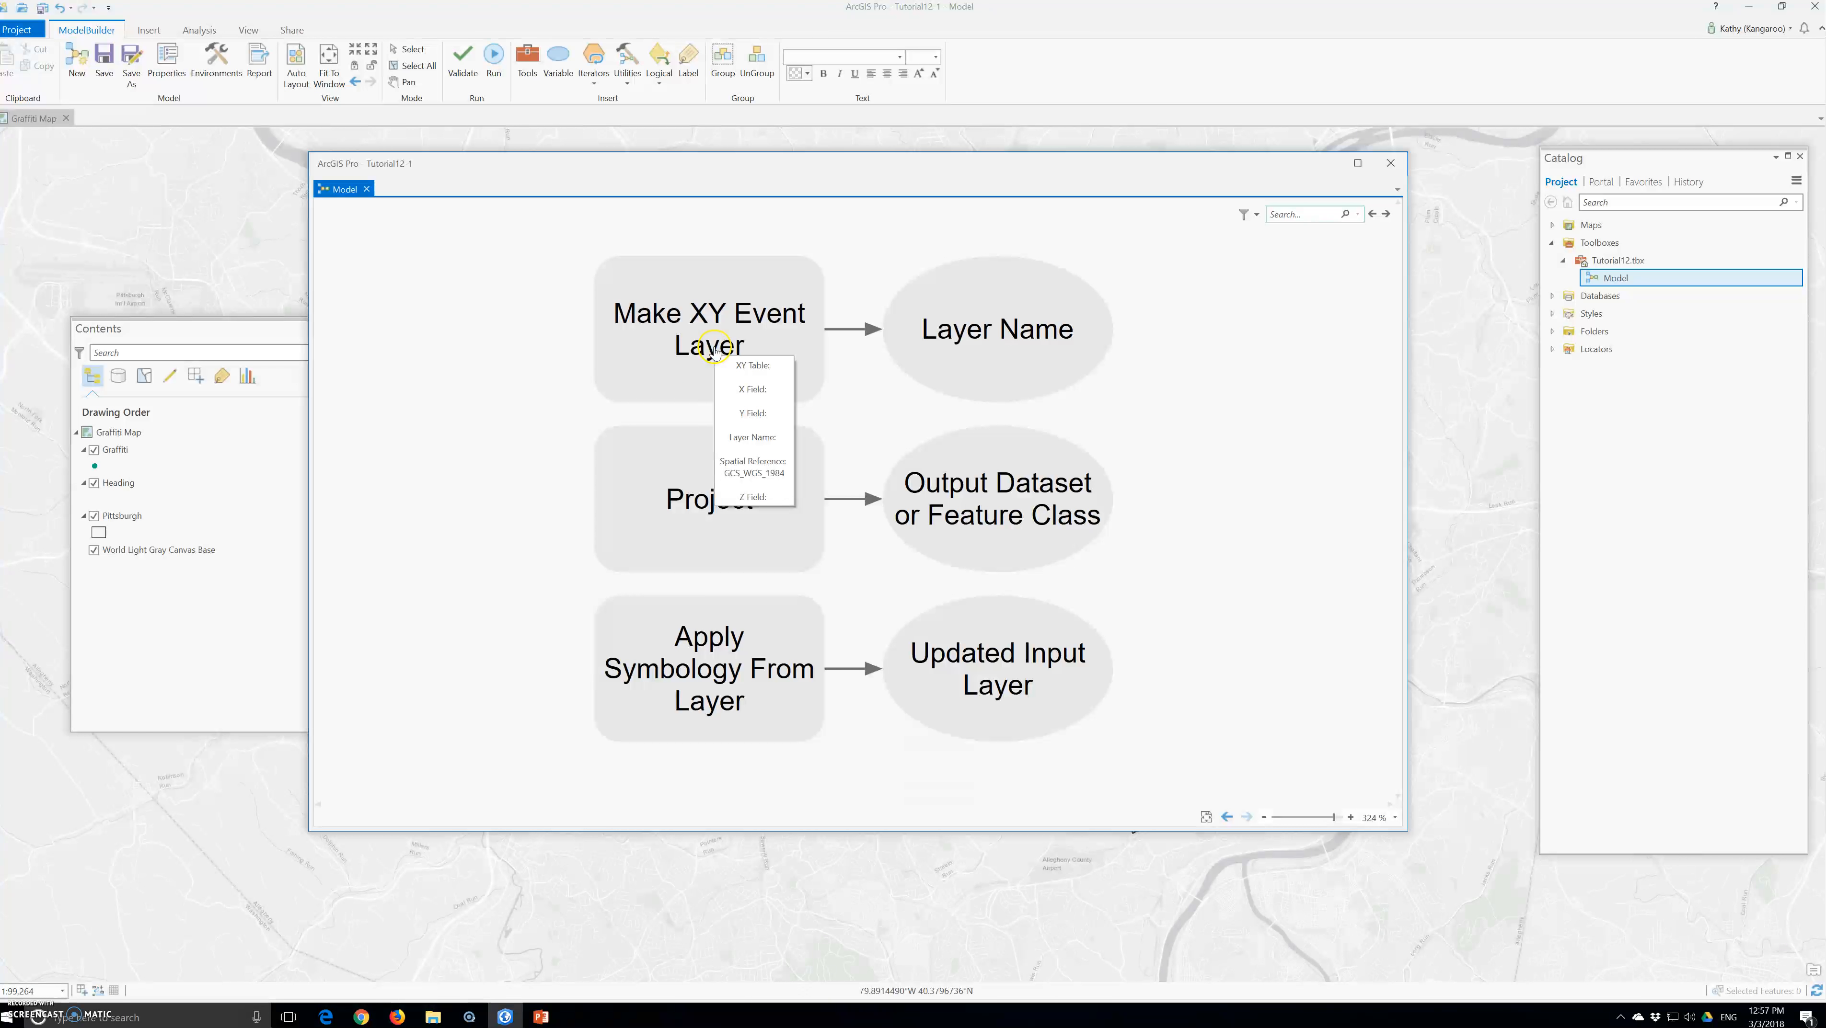
double_click(670, 338)
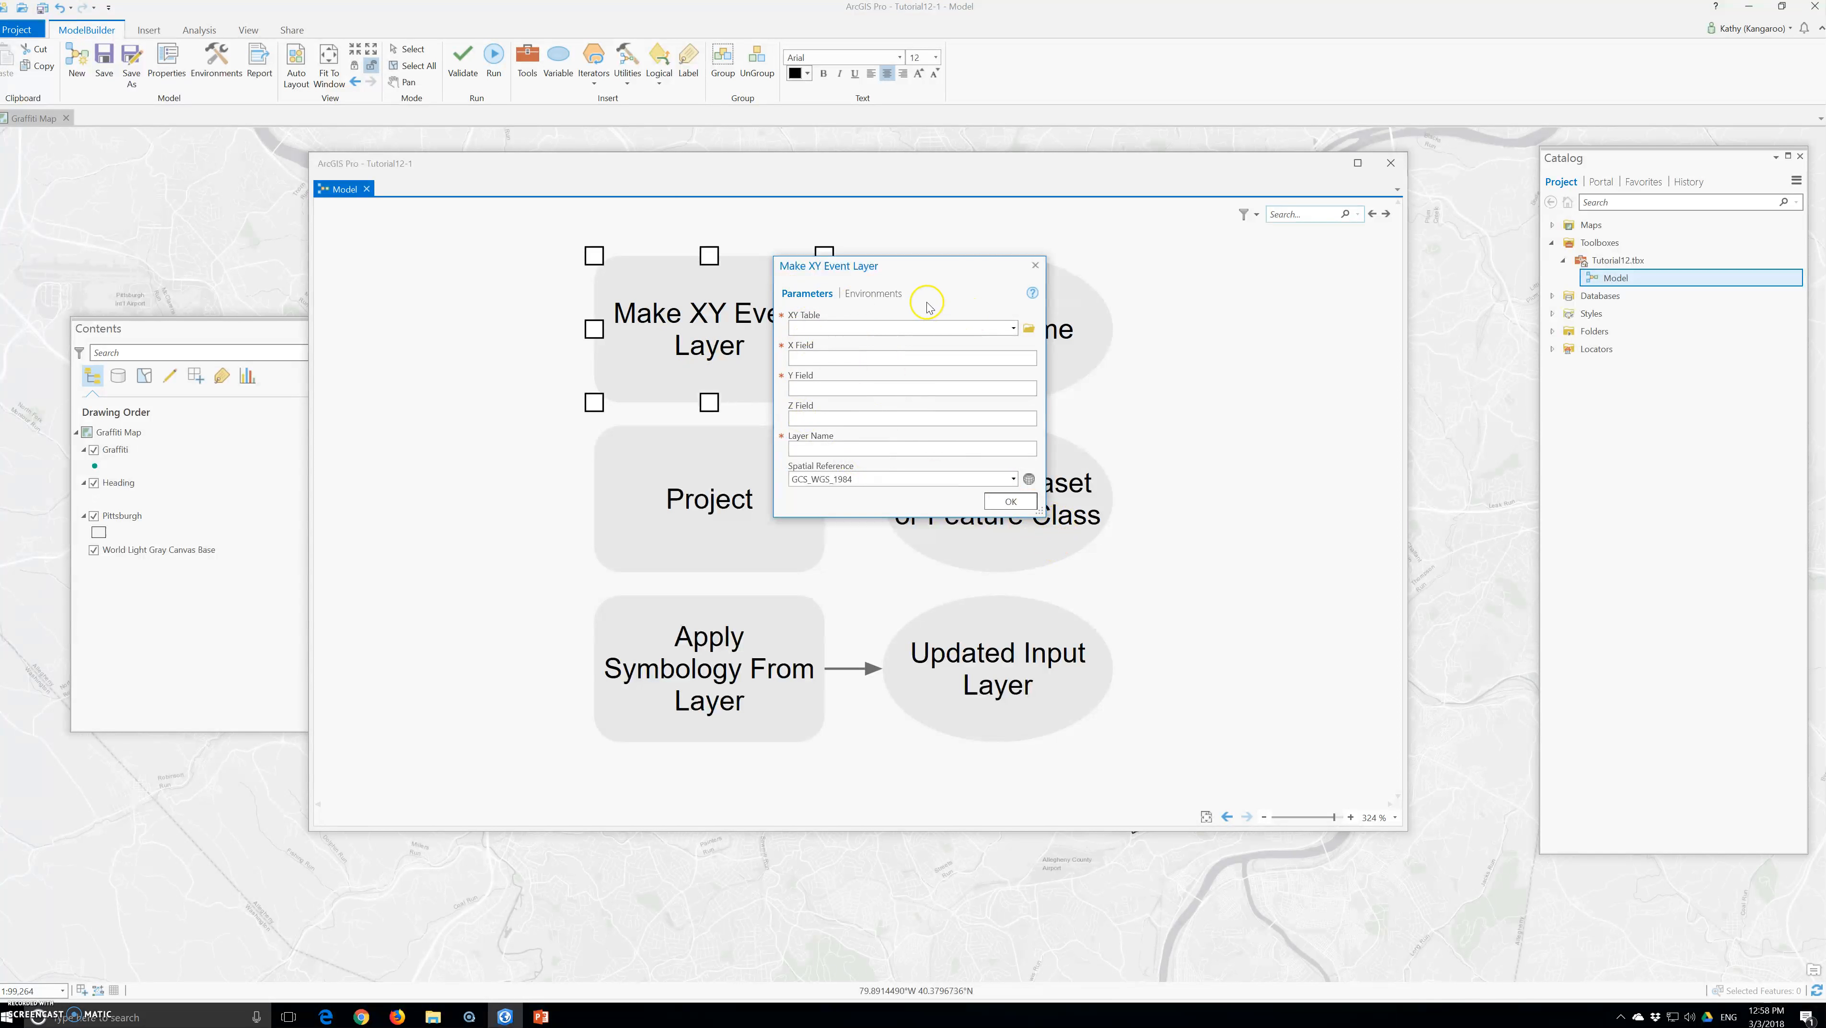
left_click(1010, 329)
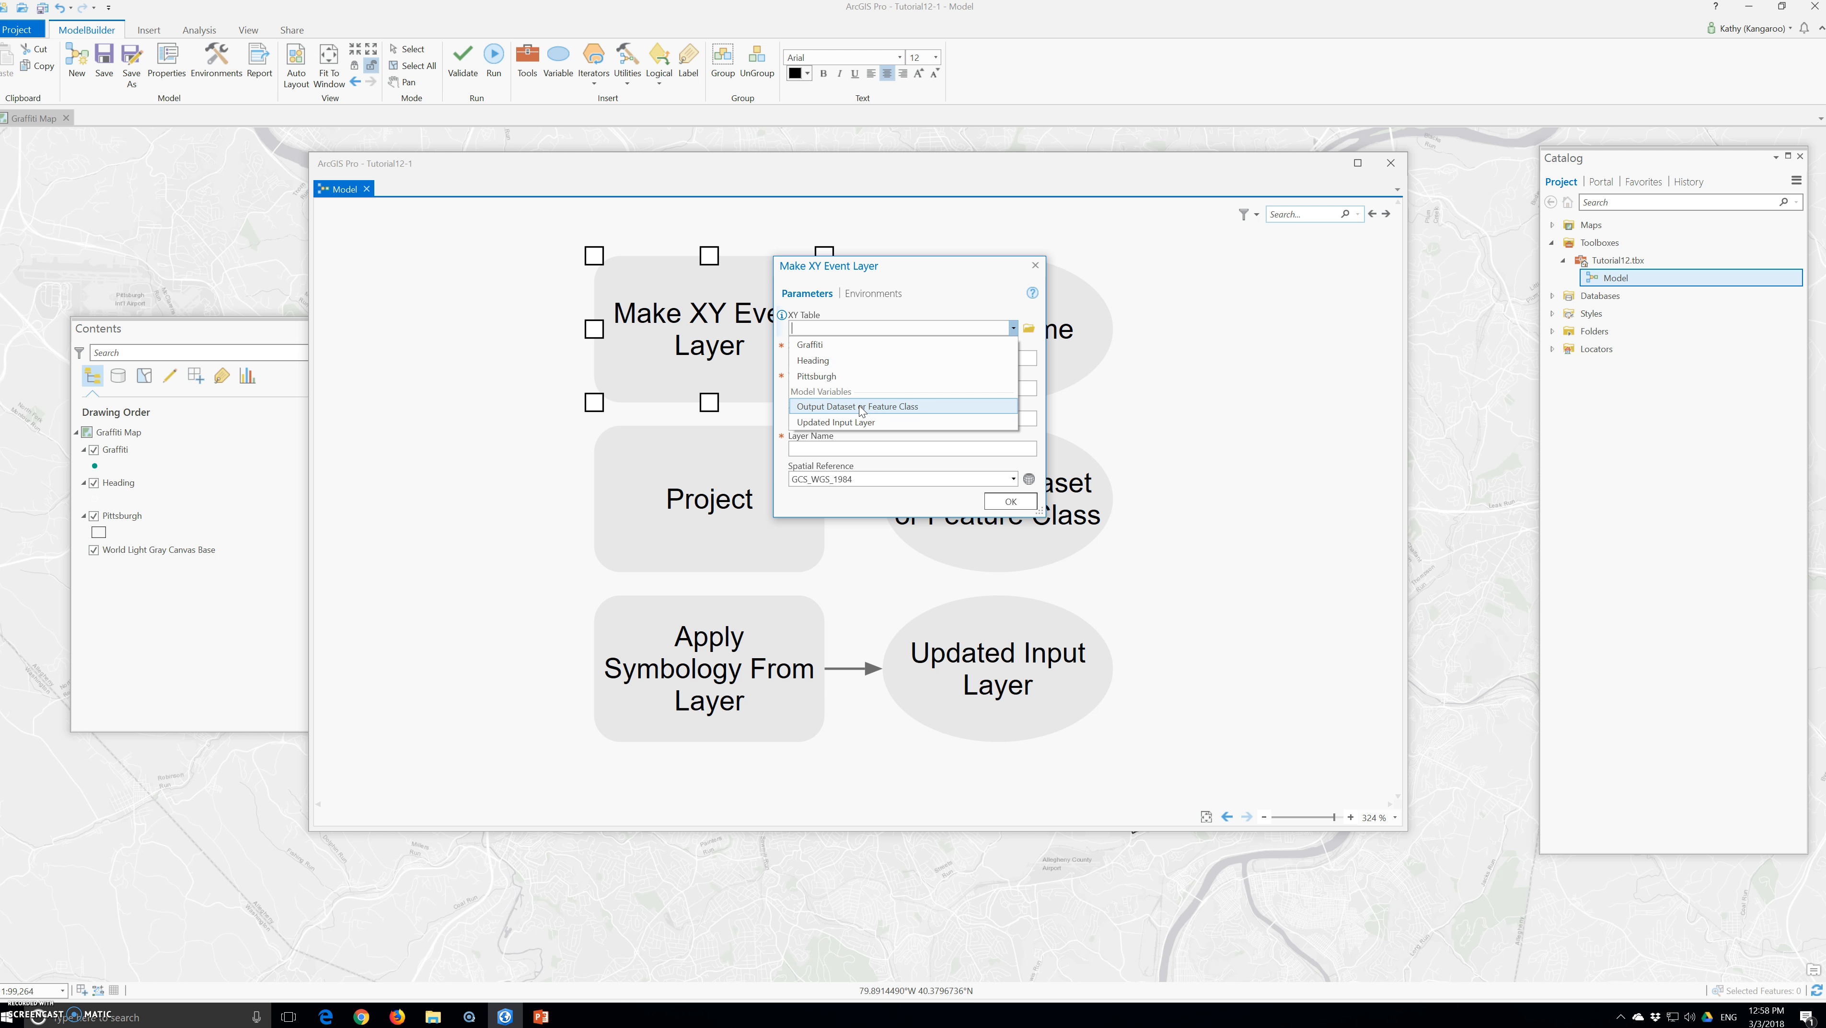
left_click(1030, 329)
left_click(1028, 331)
left_click(819, 315)
double_click(821, 320)
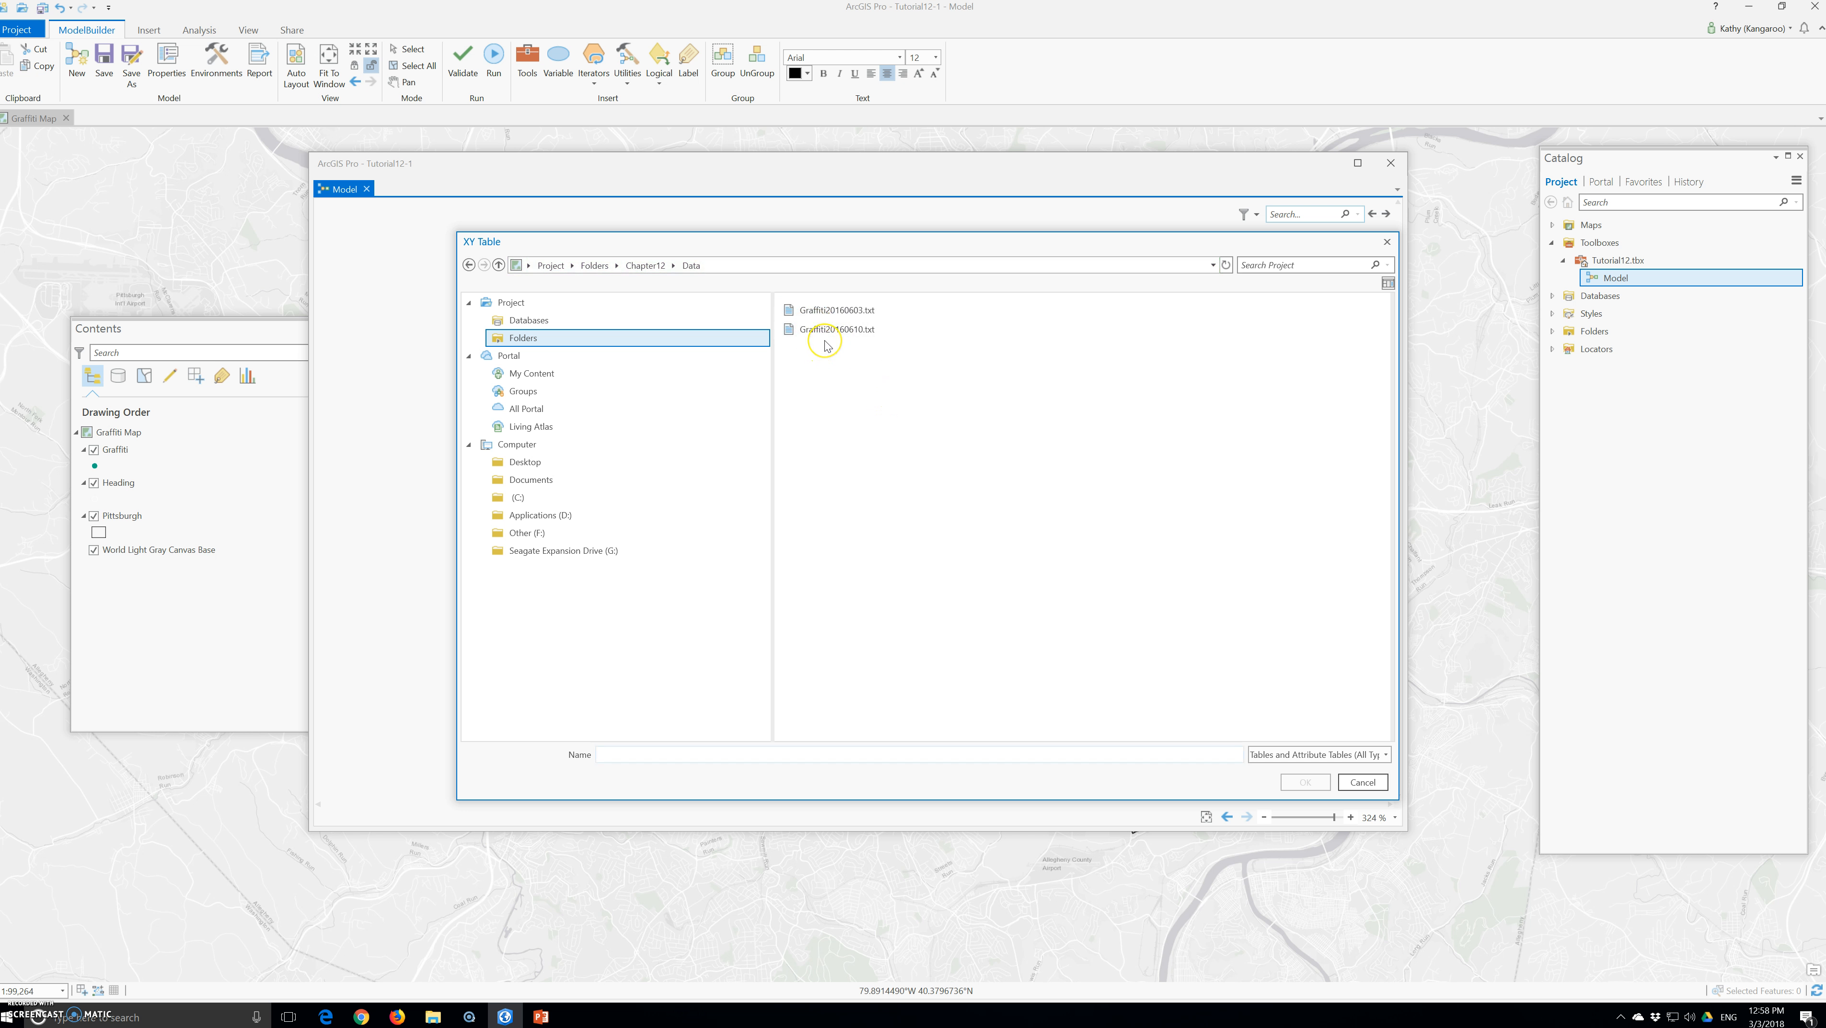
left_click(819, 312)
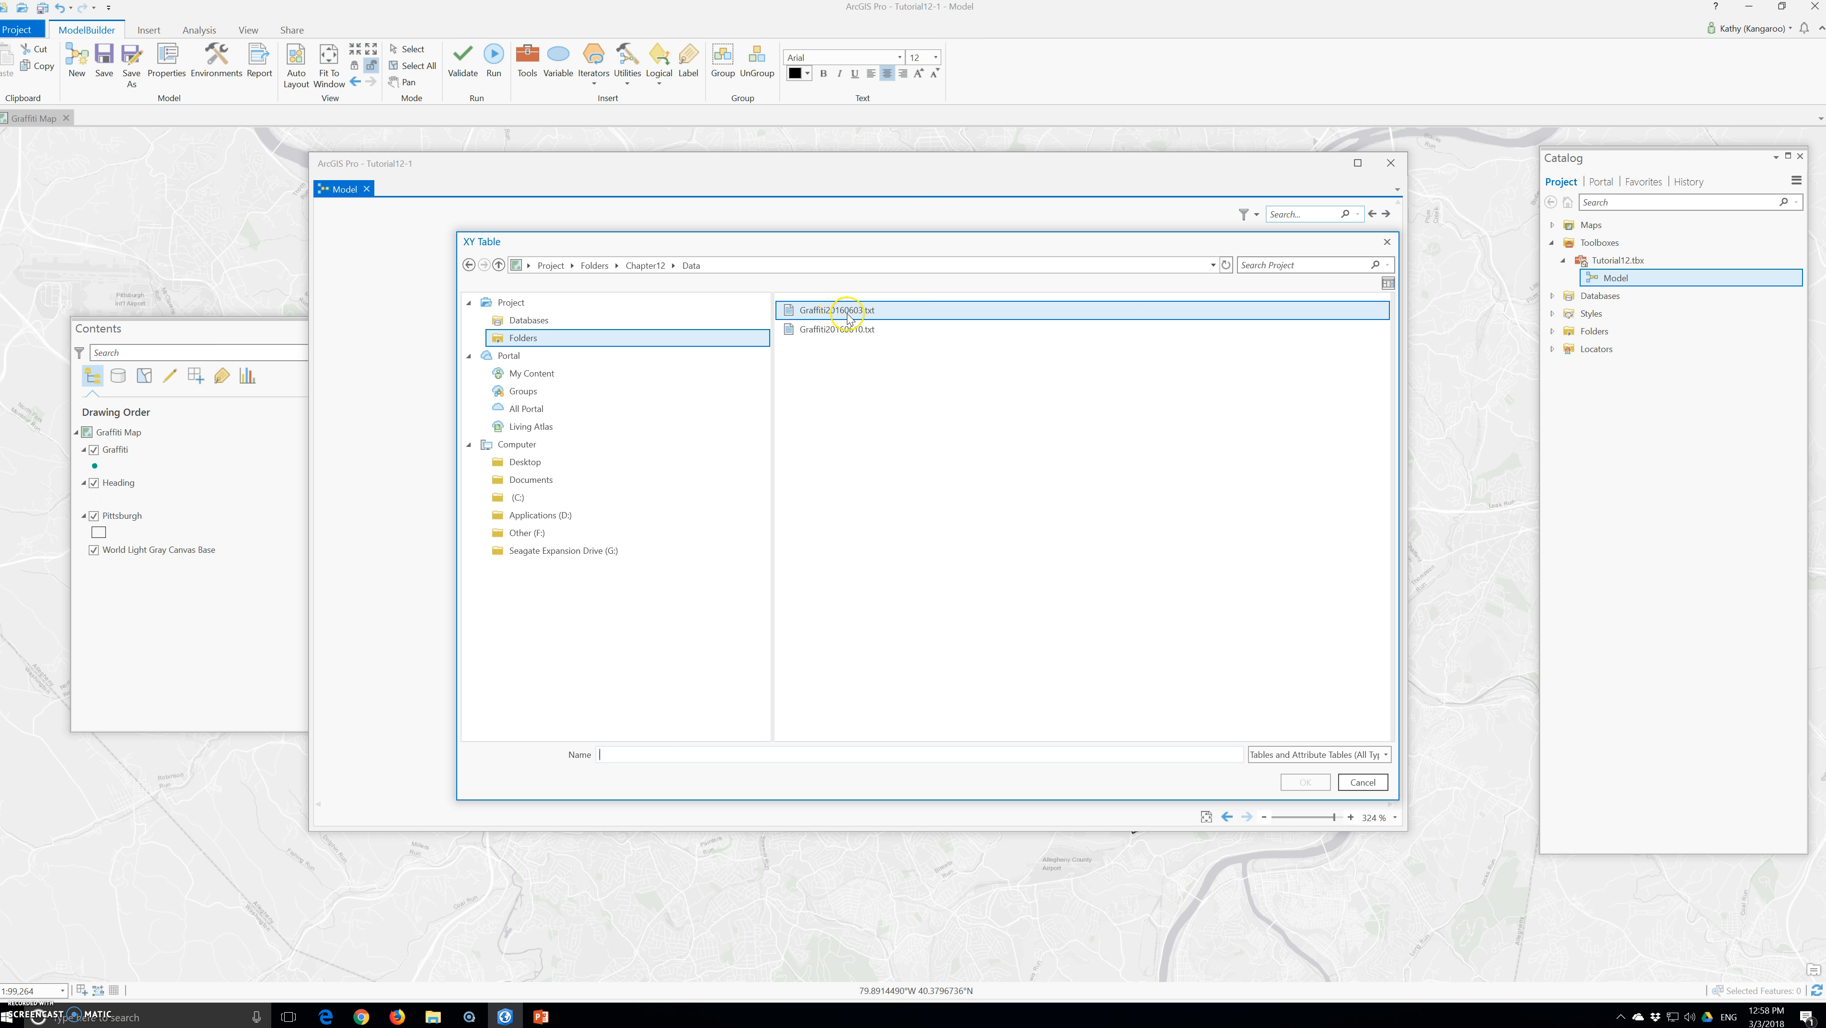
left_click(1304, 783)
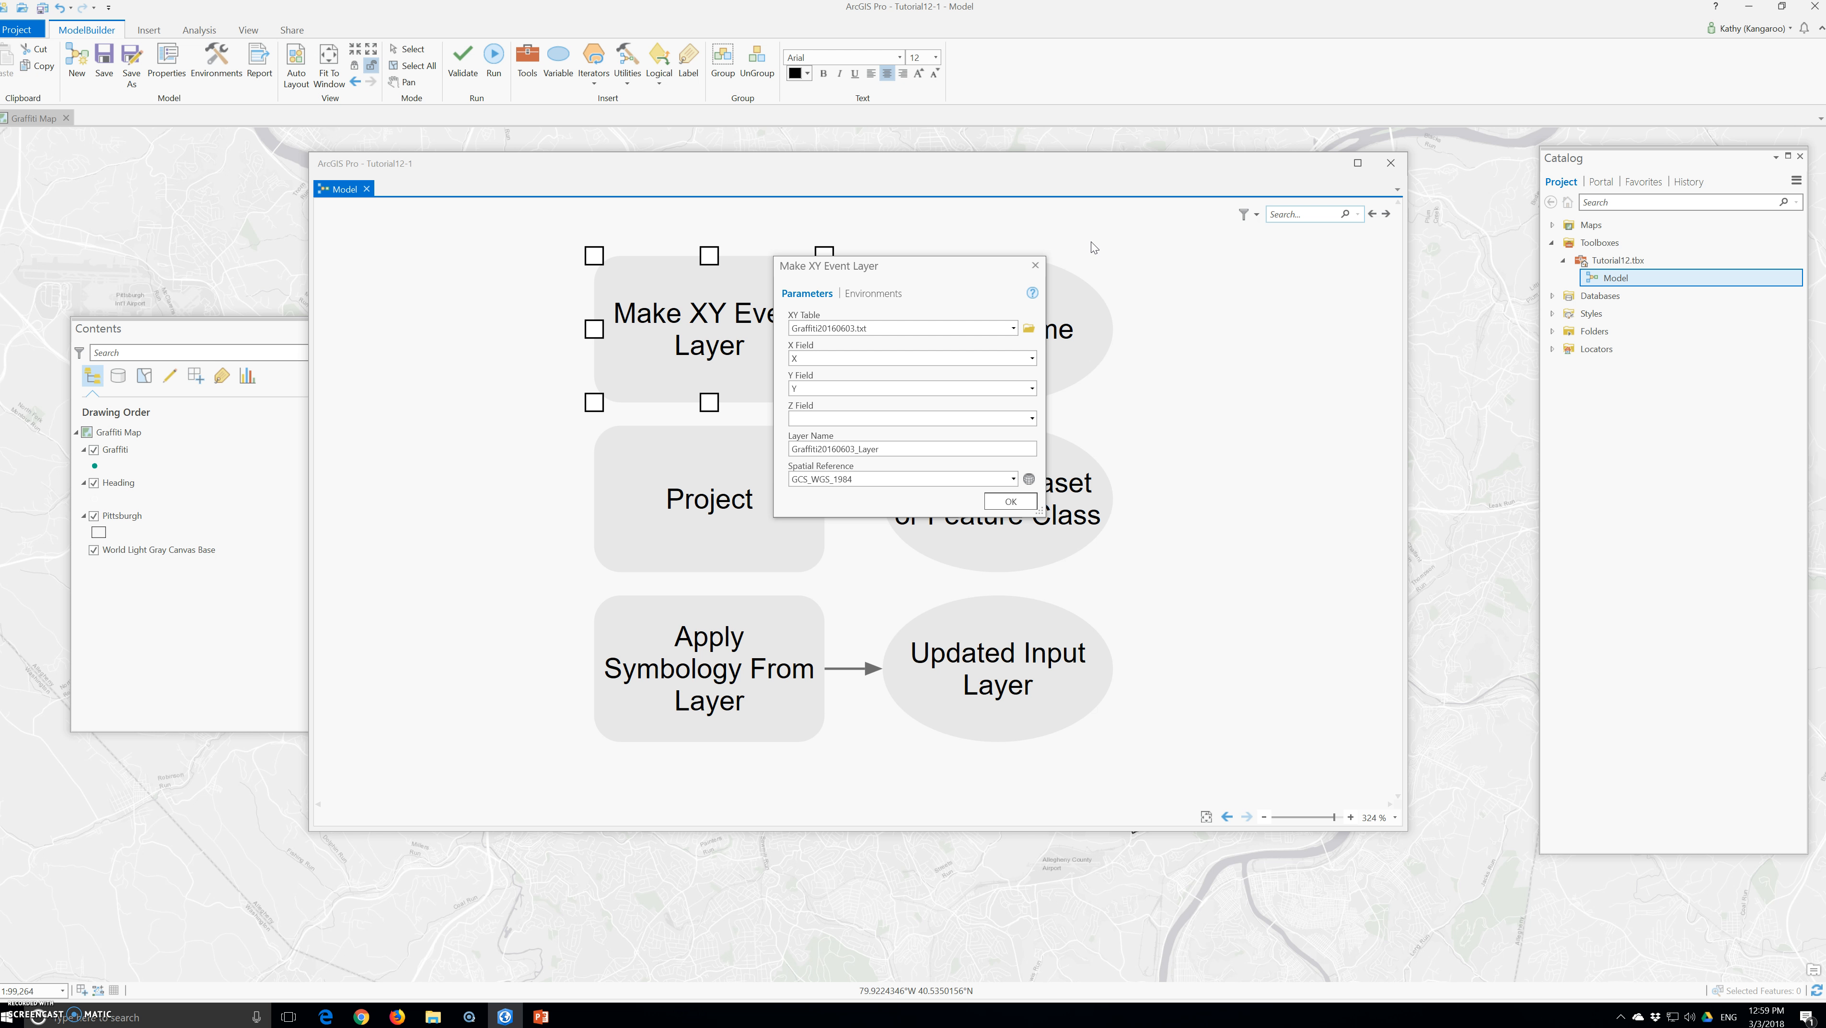
left_click(1023, 507)
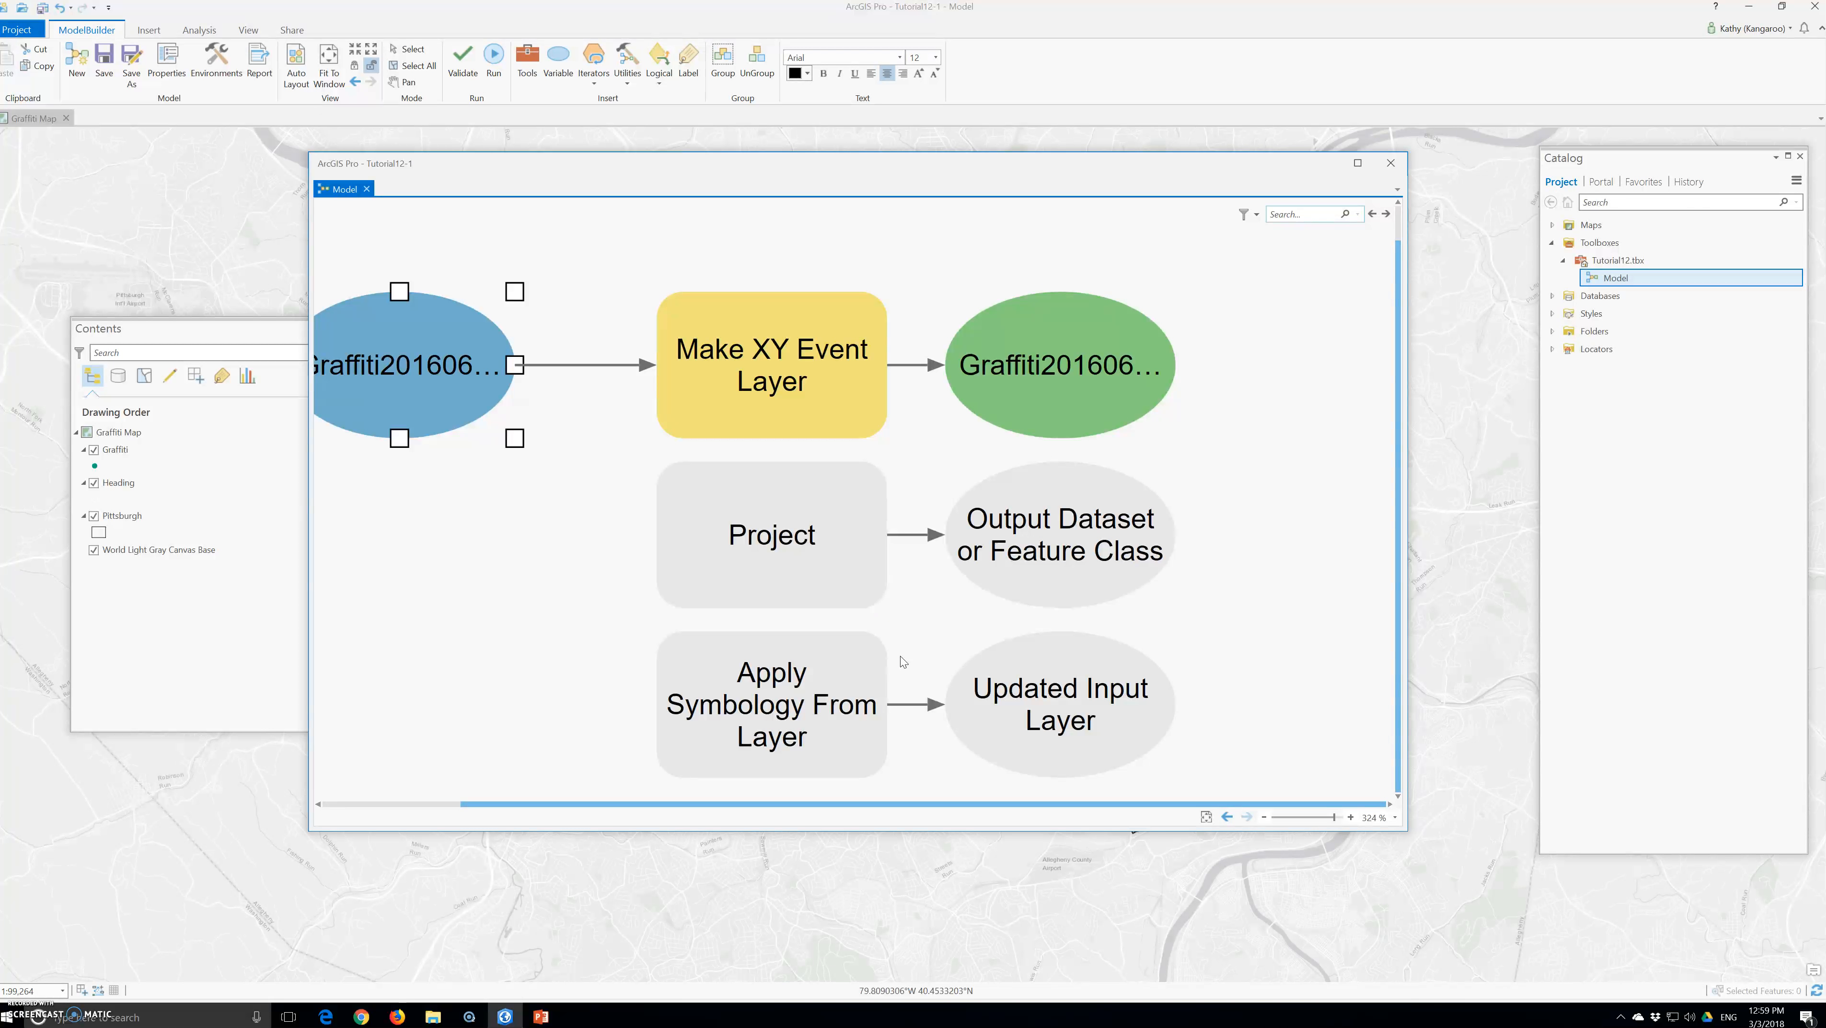
Rename the input table variable of Make XY Event Layer to "imput XY Data" and make it a model parameter
left_click(458, 53)
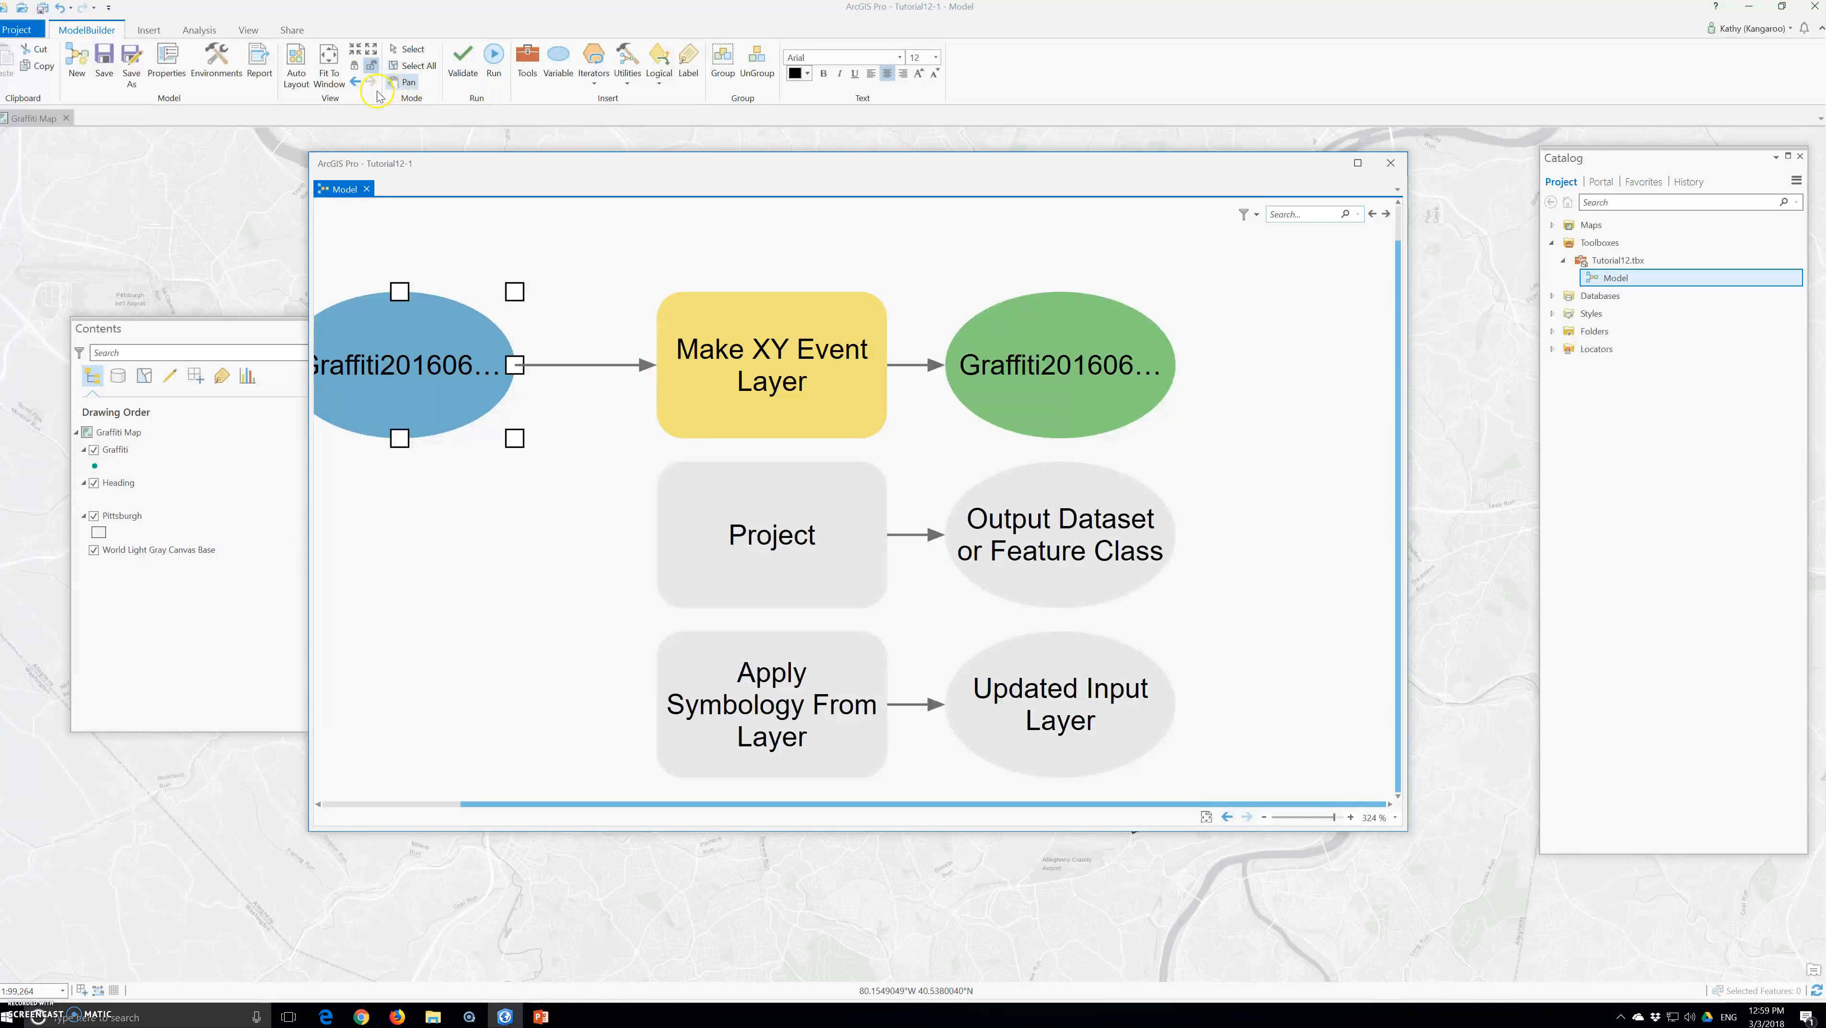
right_click(393, 410)
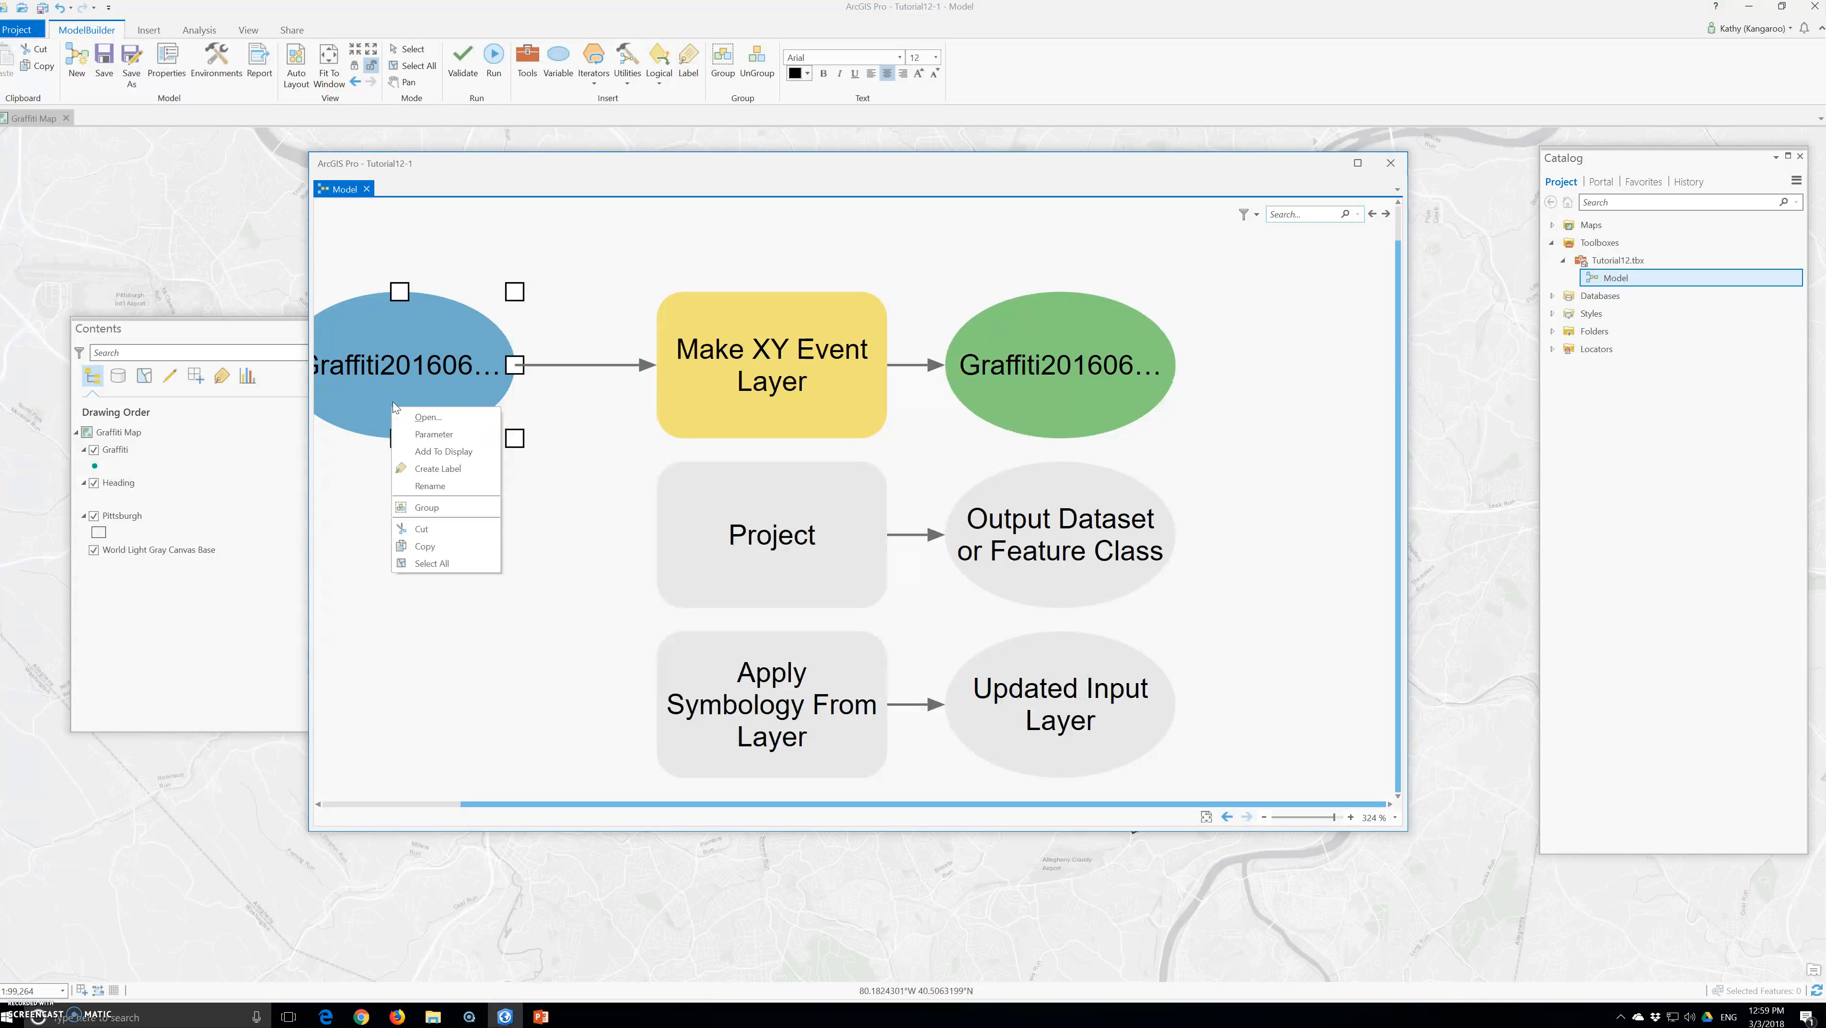
left_click(426, 487)
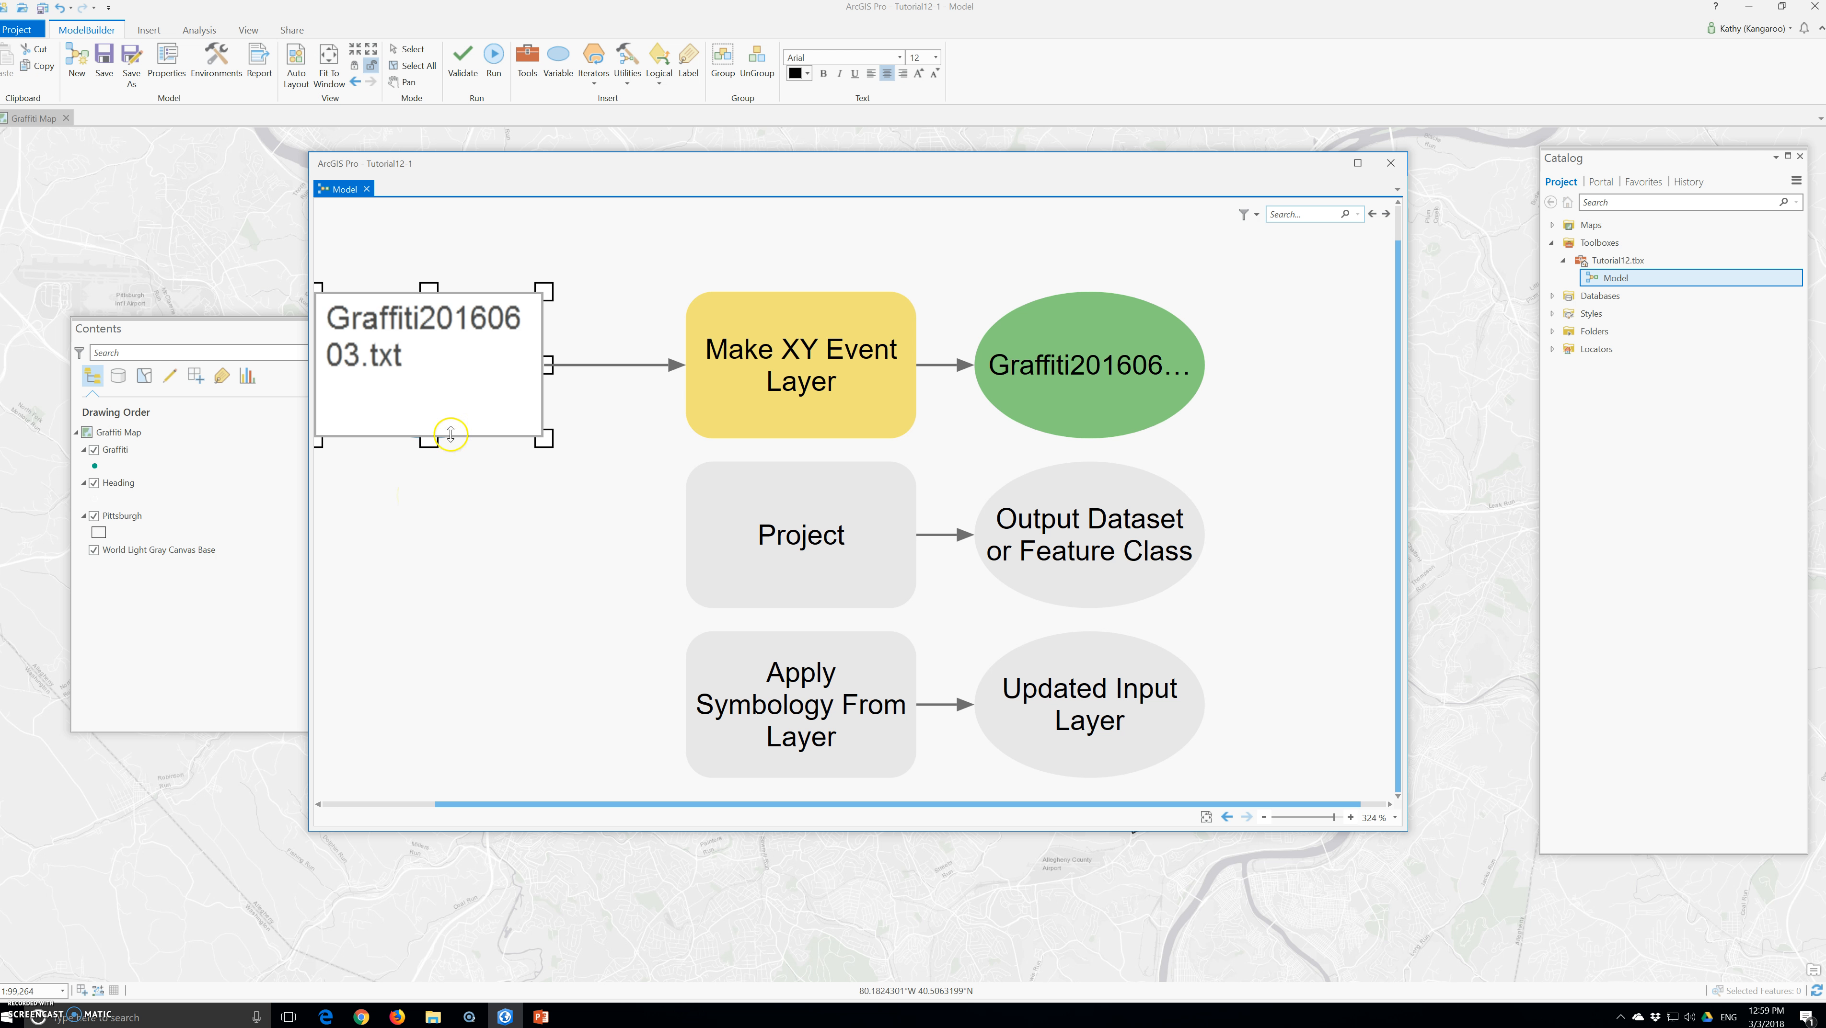
left_click_drag(396, 365, 313, 332)
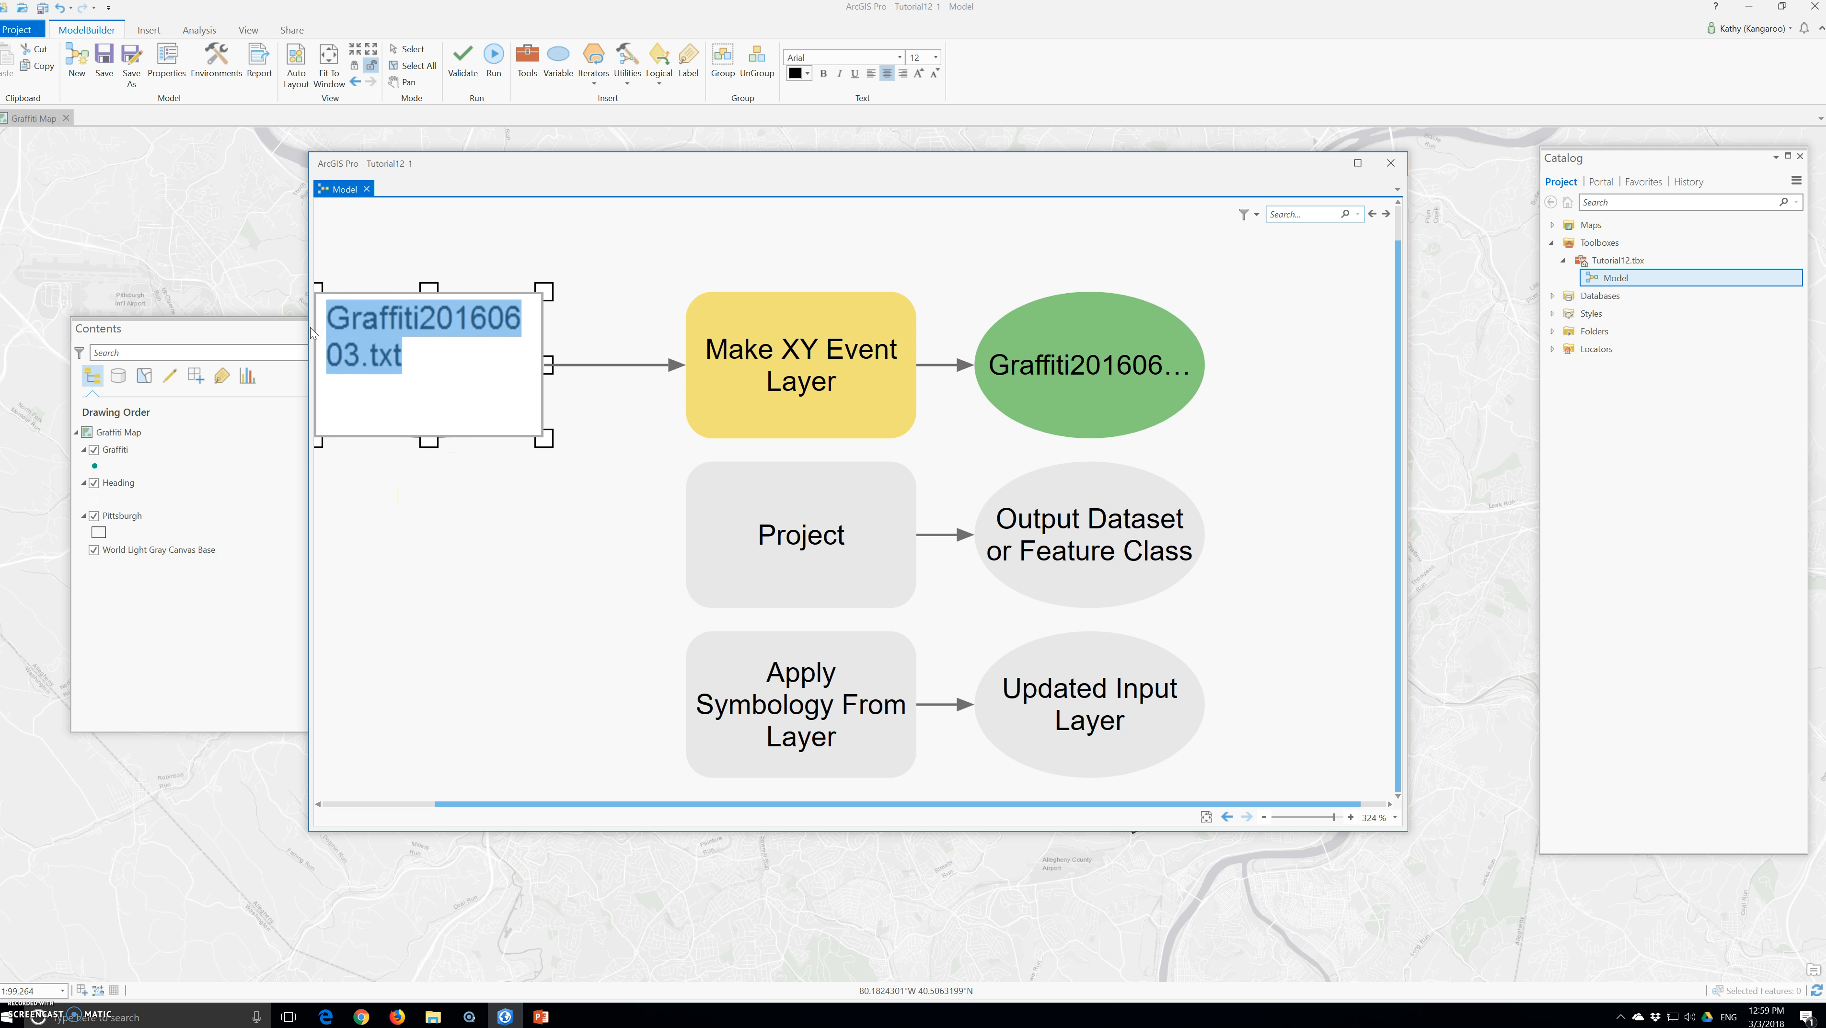
type("impo")
key("BackSpace")
type("u")
key("BackSpace")
type("ut")
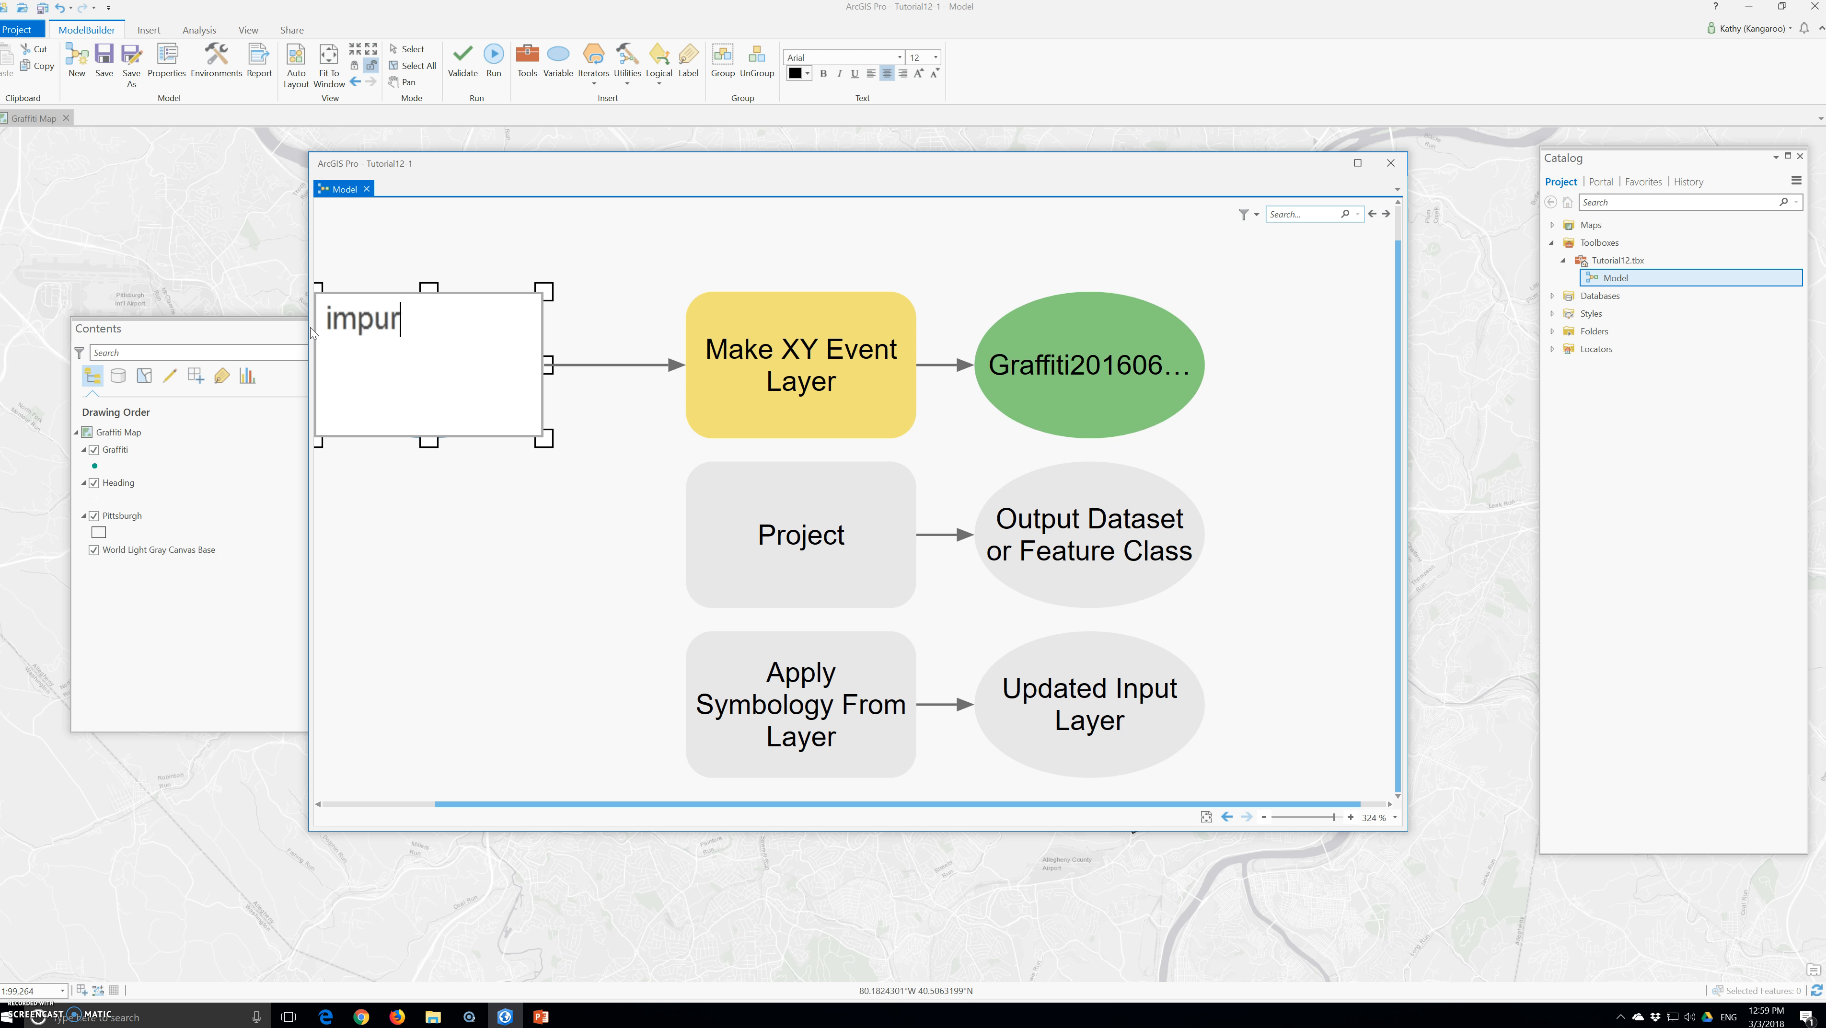
type(" XY Data")
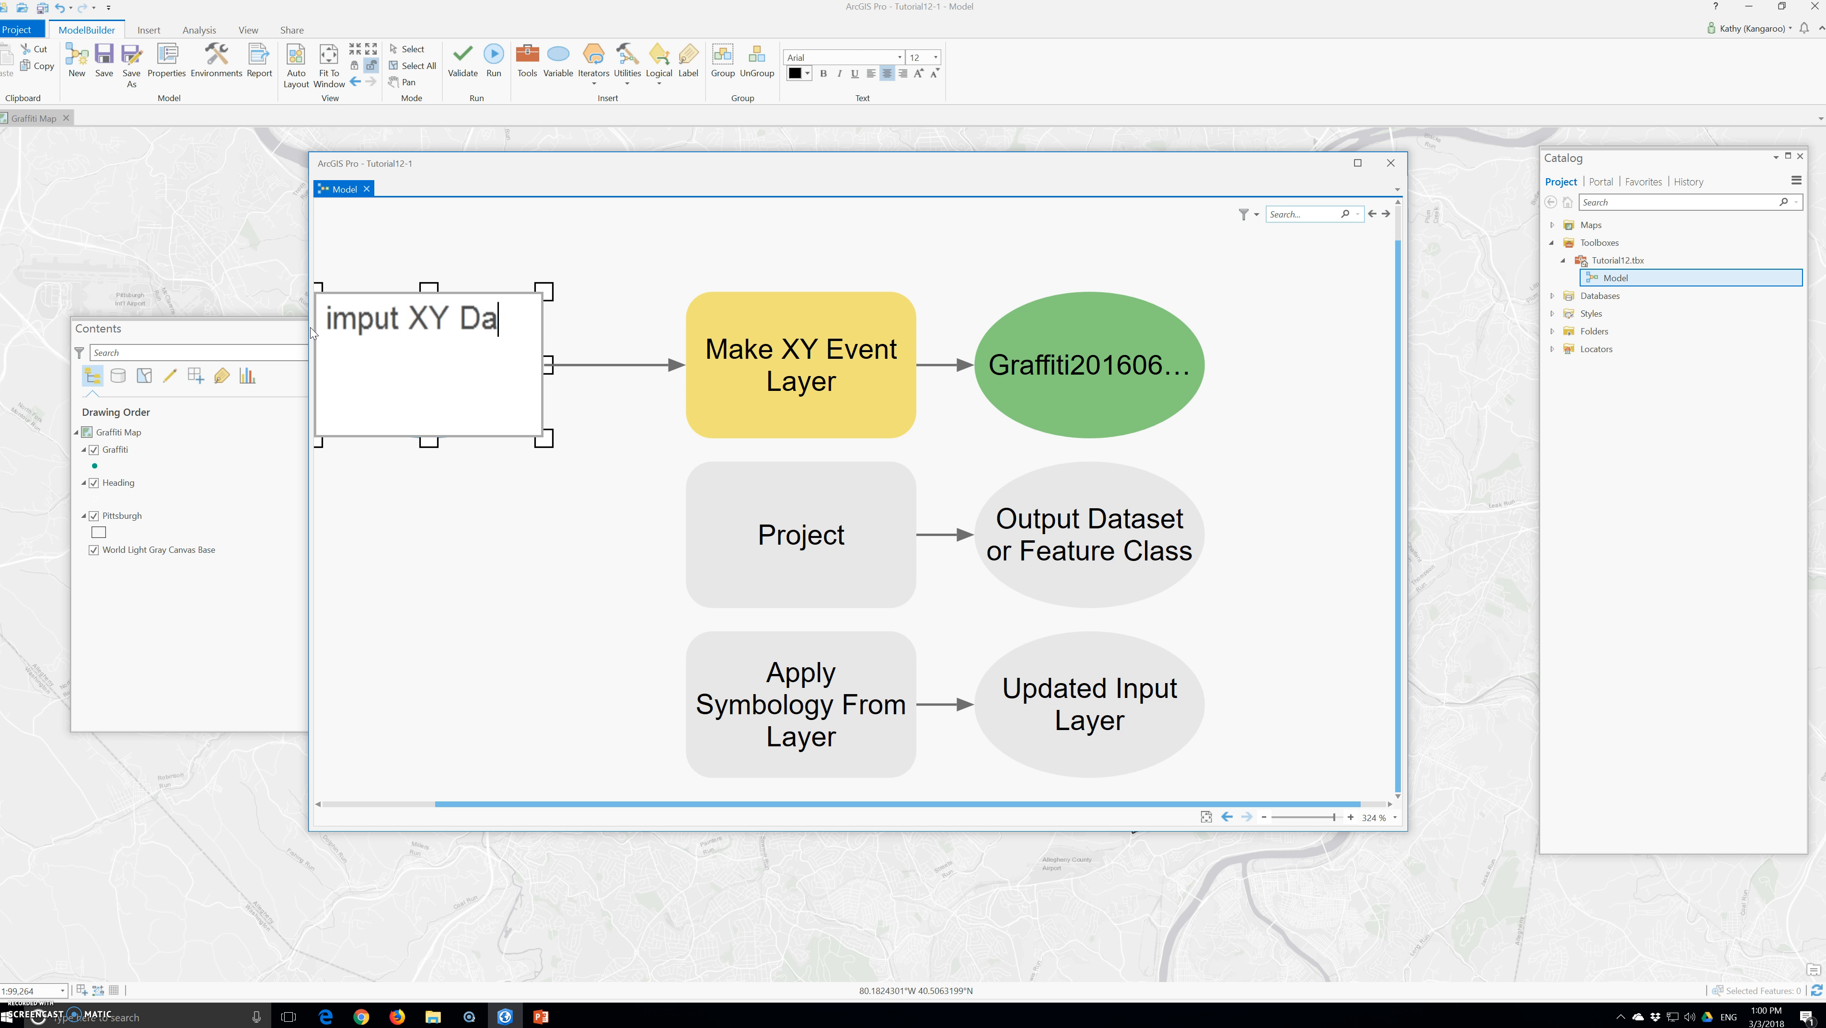
left_click(338, 434)
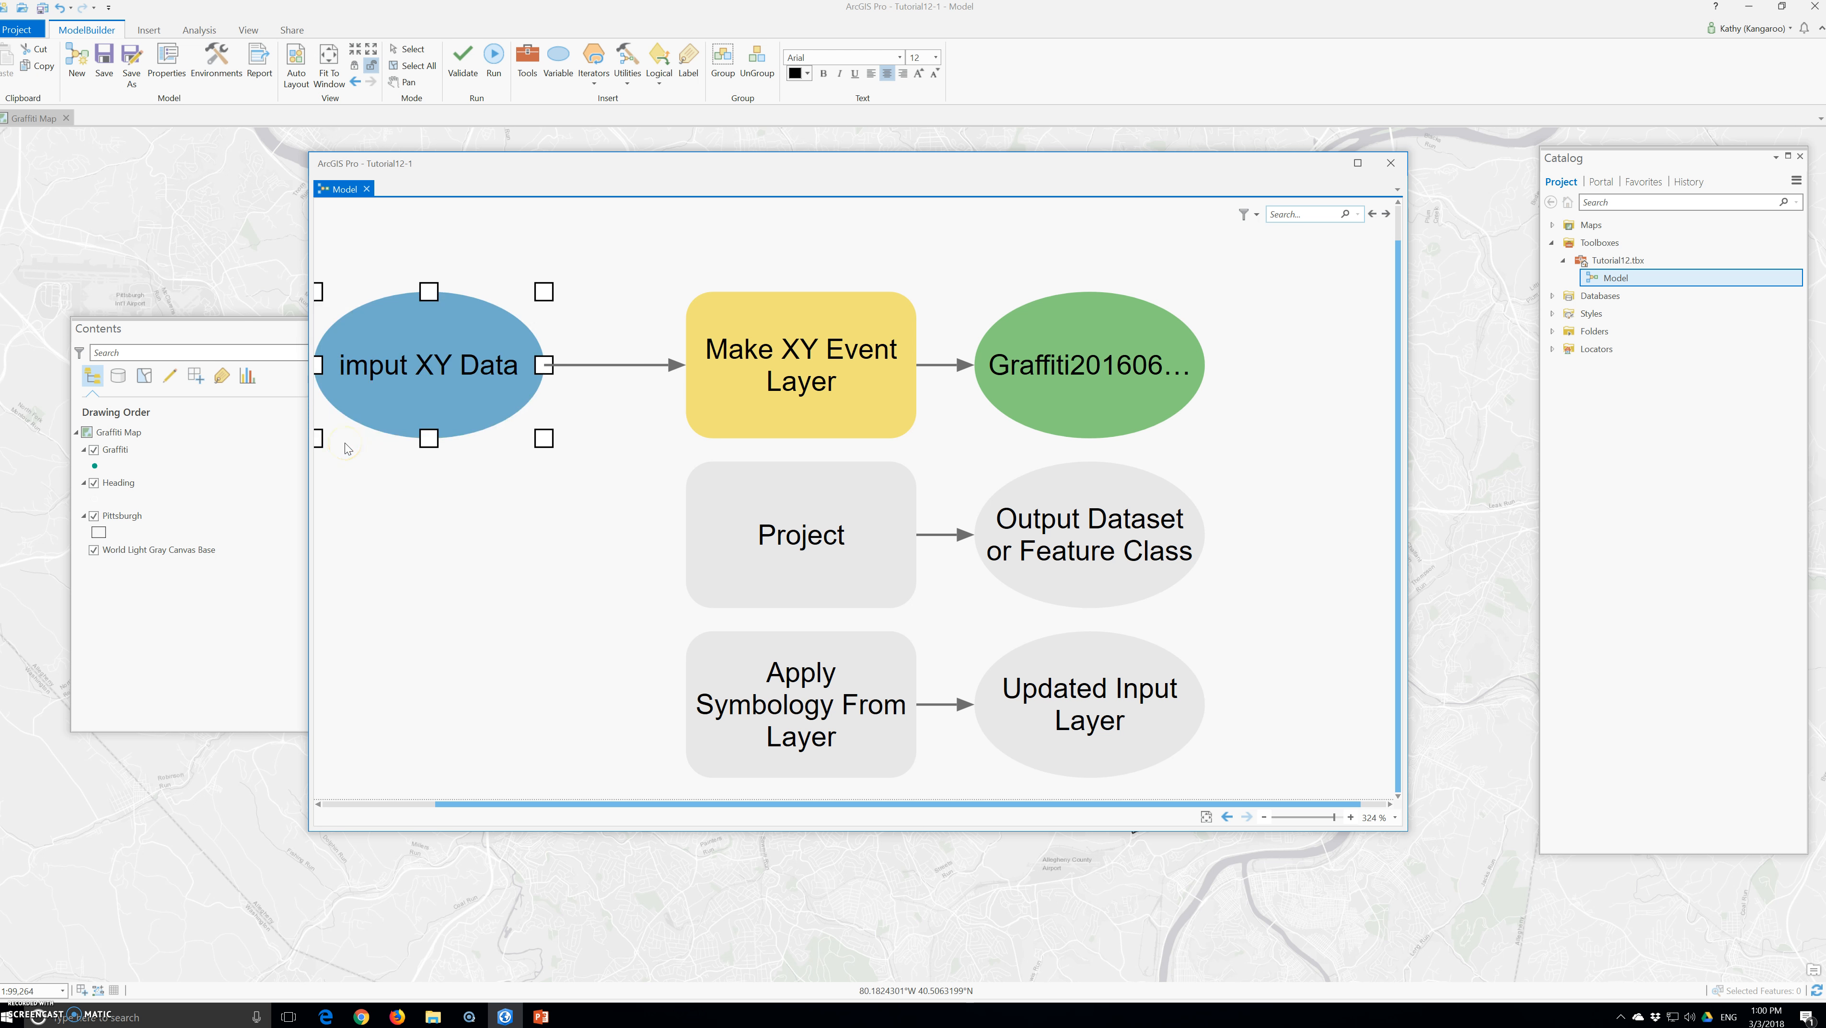
right_click(479, 350)
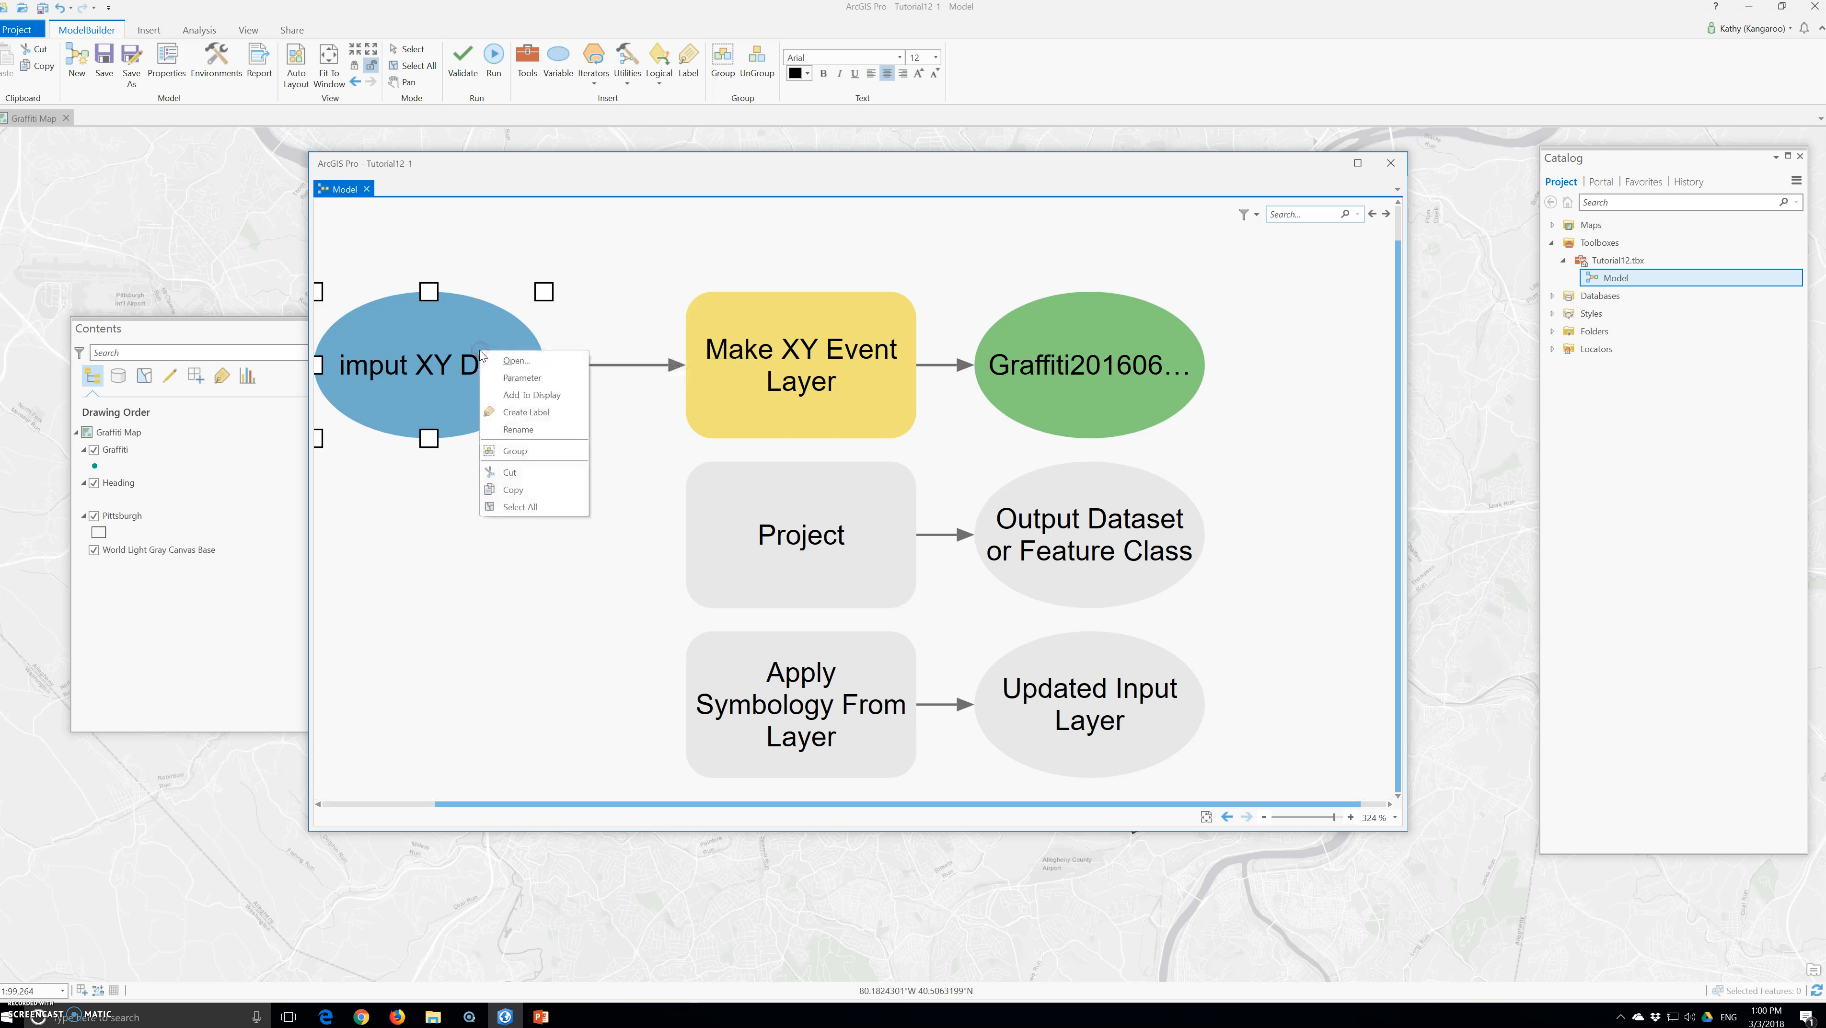
left_click(500, 383)
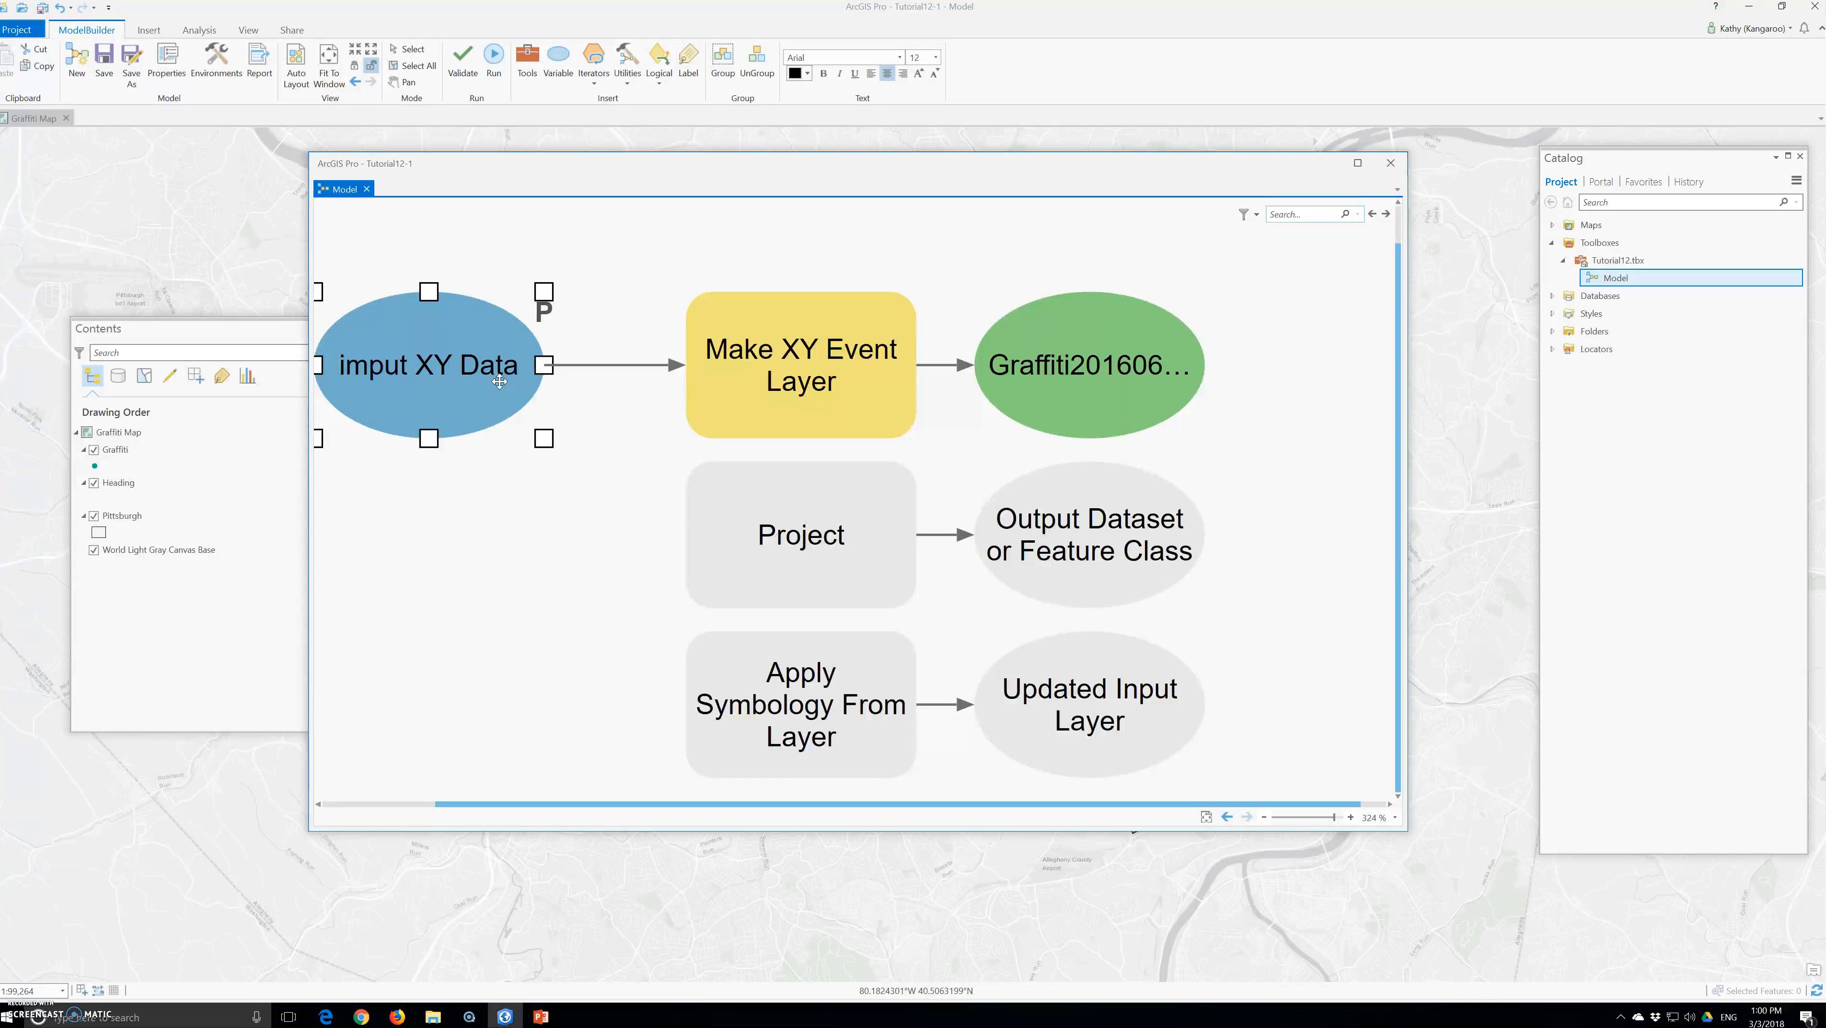
Rename the output variable of the Make XY Event Layer tool to "Graffiti XY Event Layer"
right_click(1075, 356)
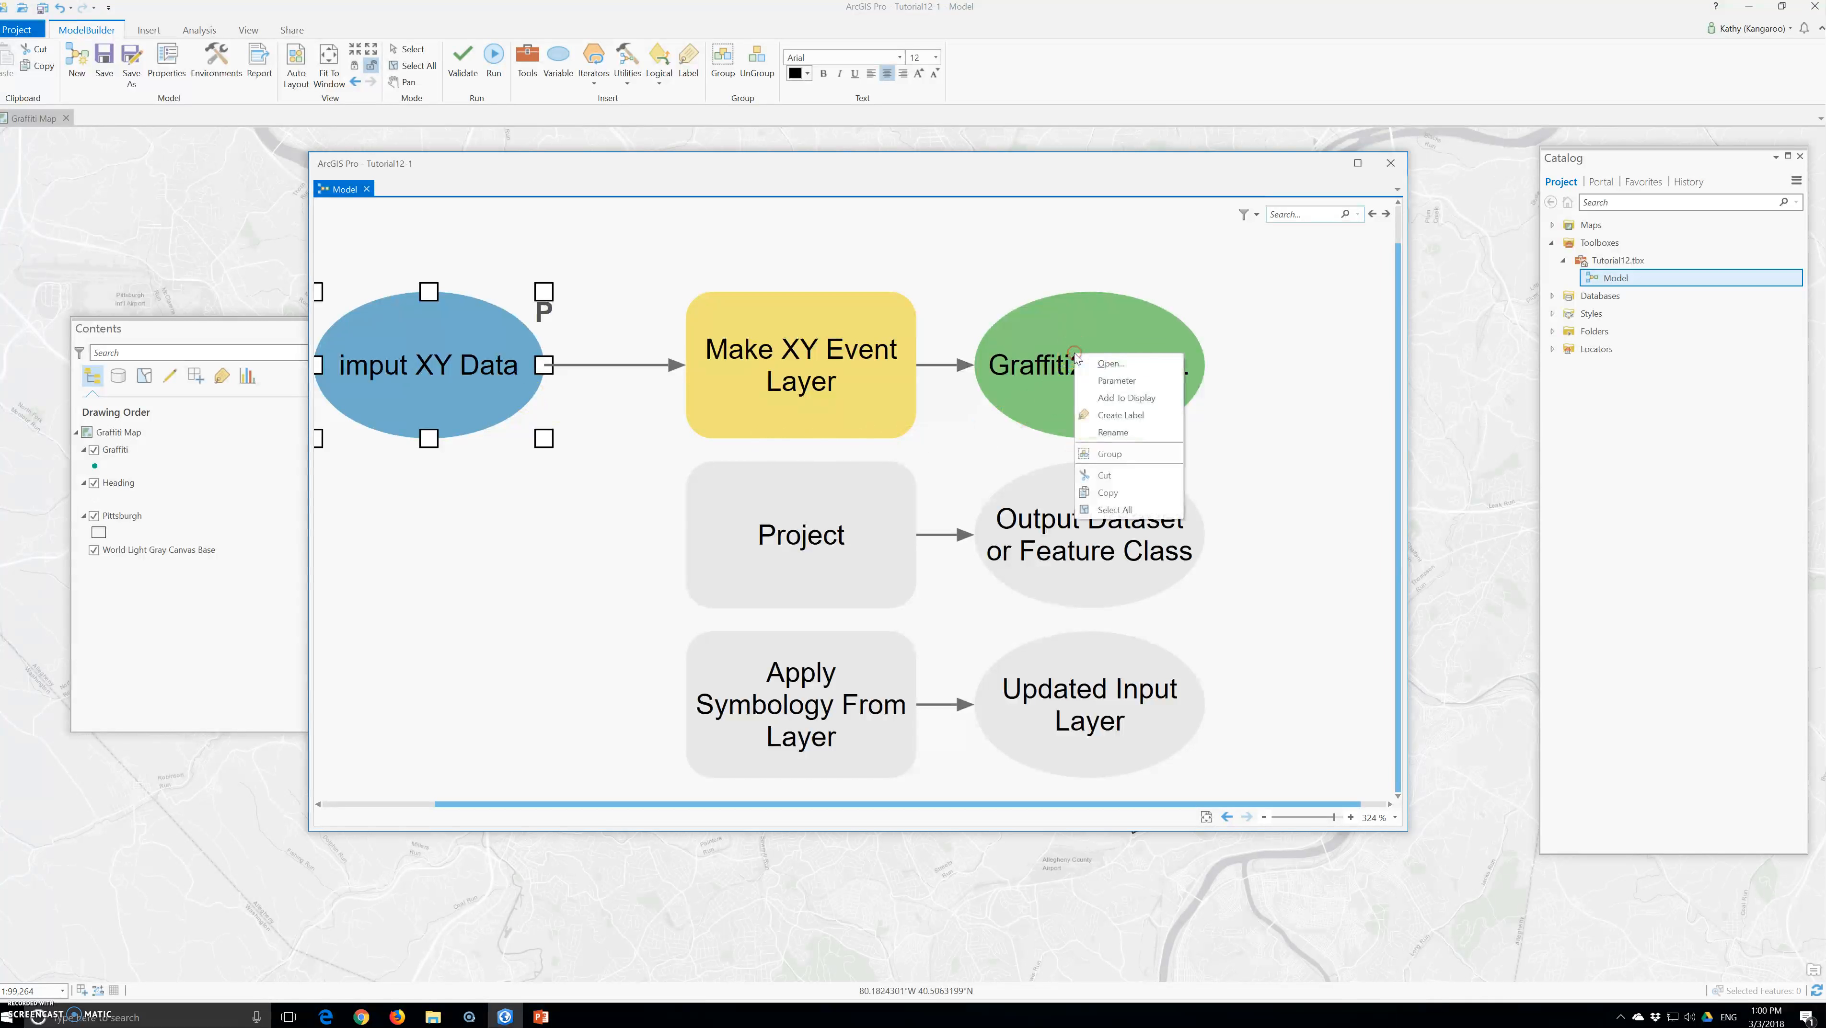
left_click(1120, 432)
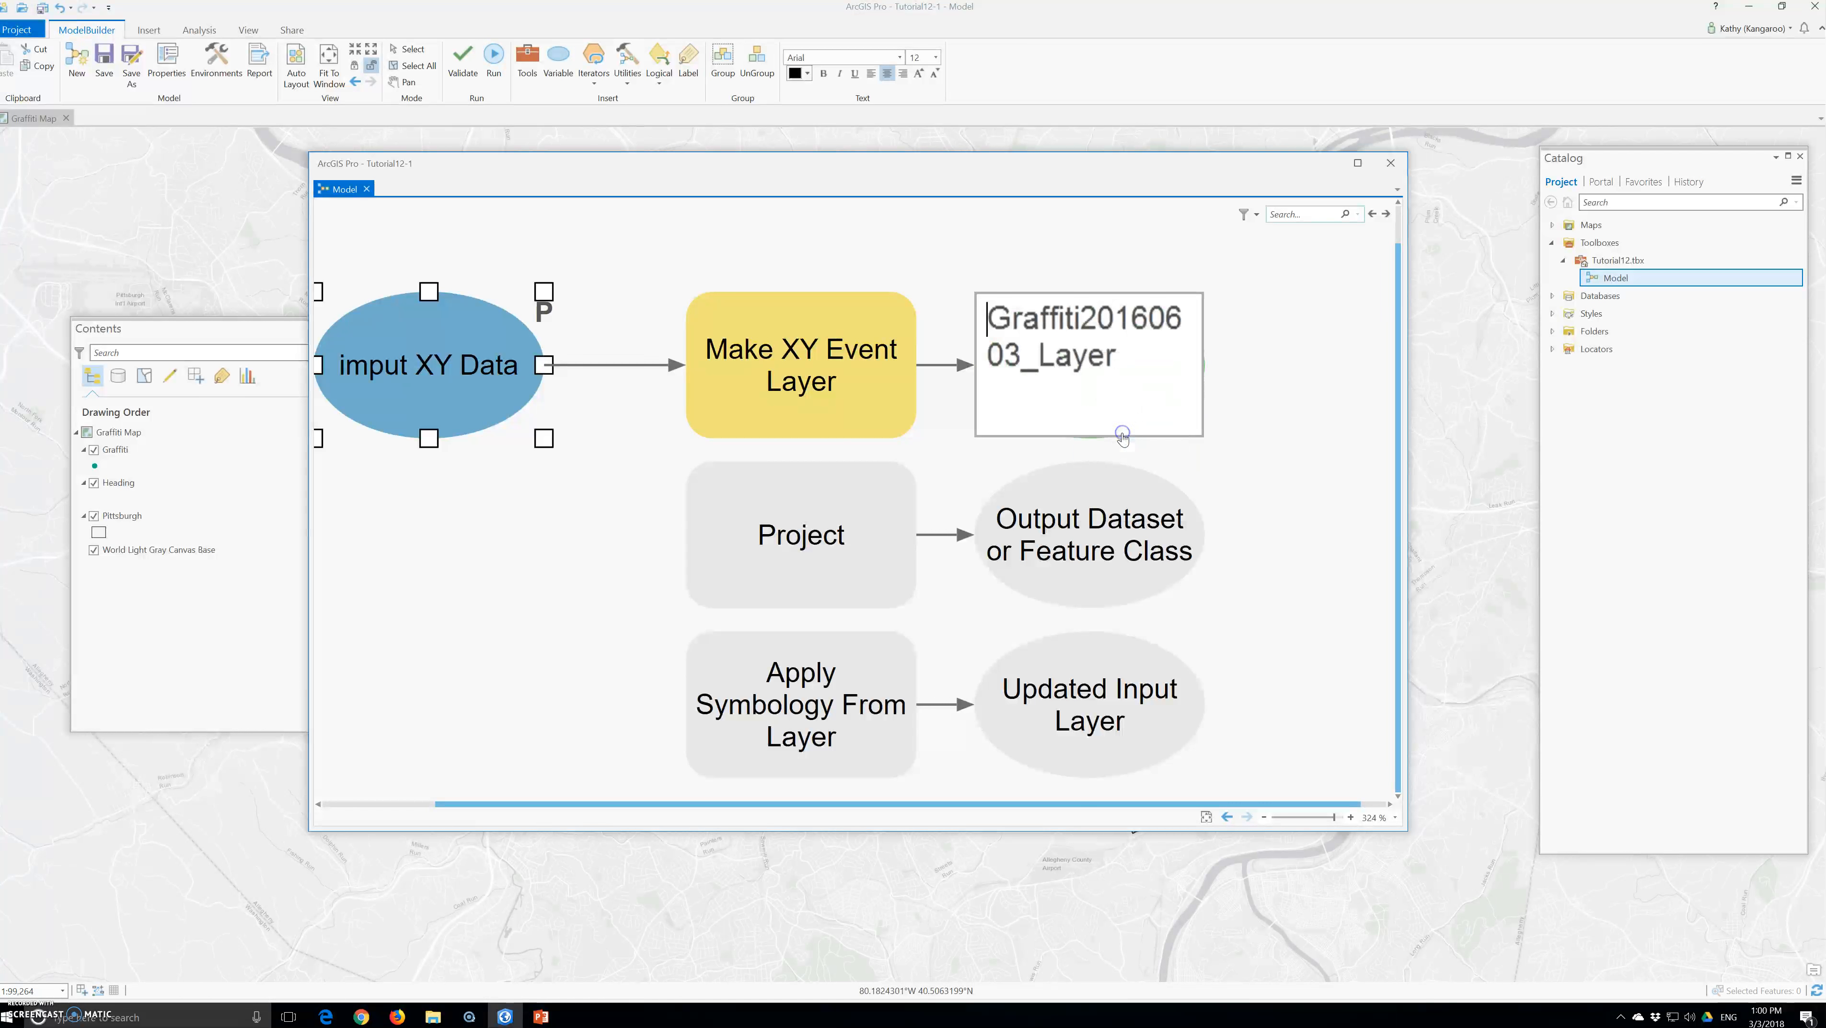
type("Gra")
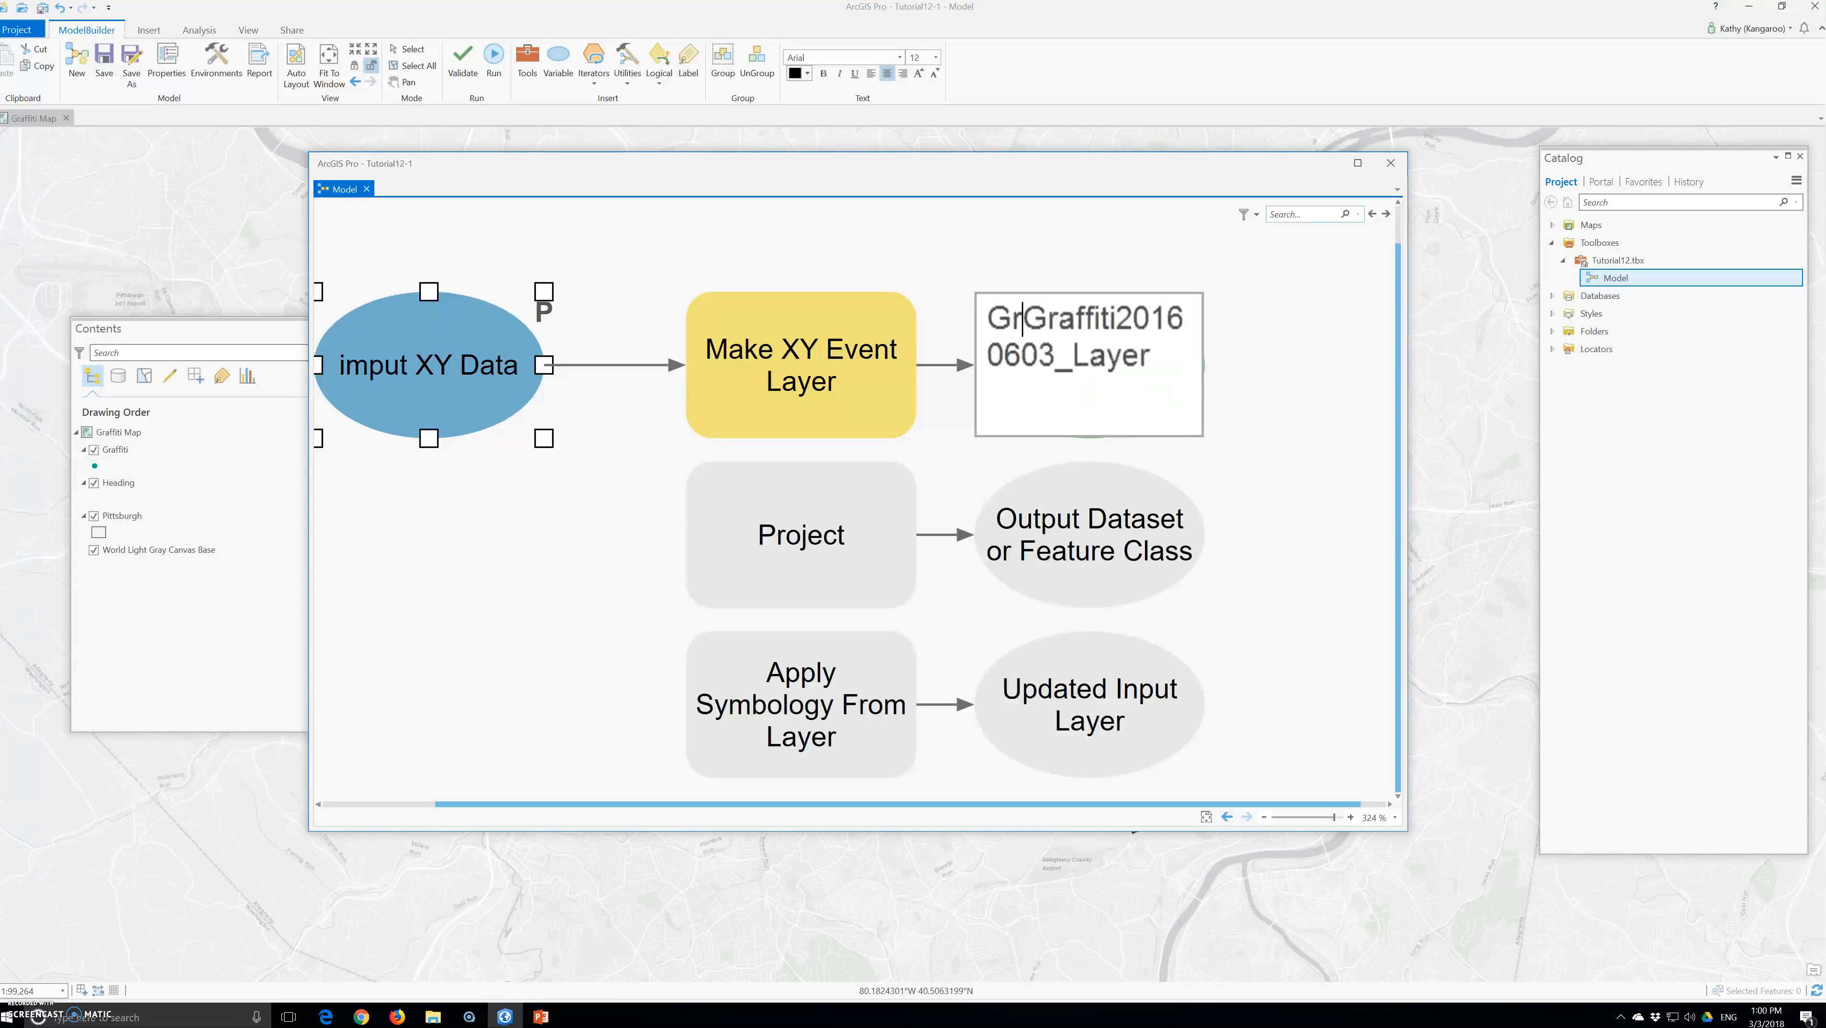
key("BackSpace")
key("BackSpace")
key("BackSpace")
key("Right")
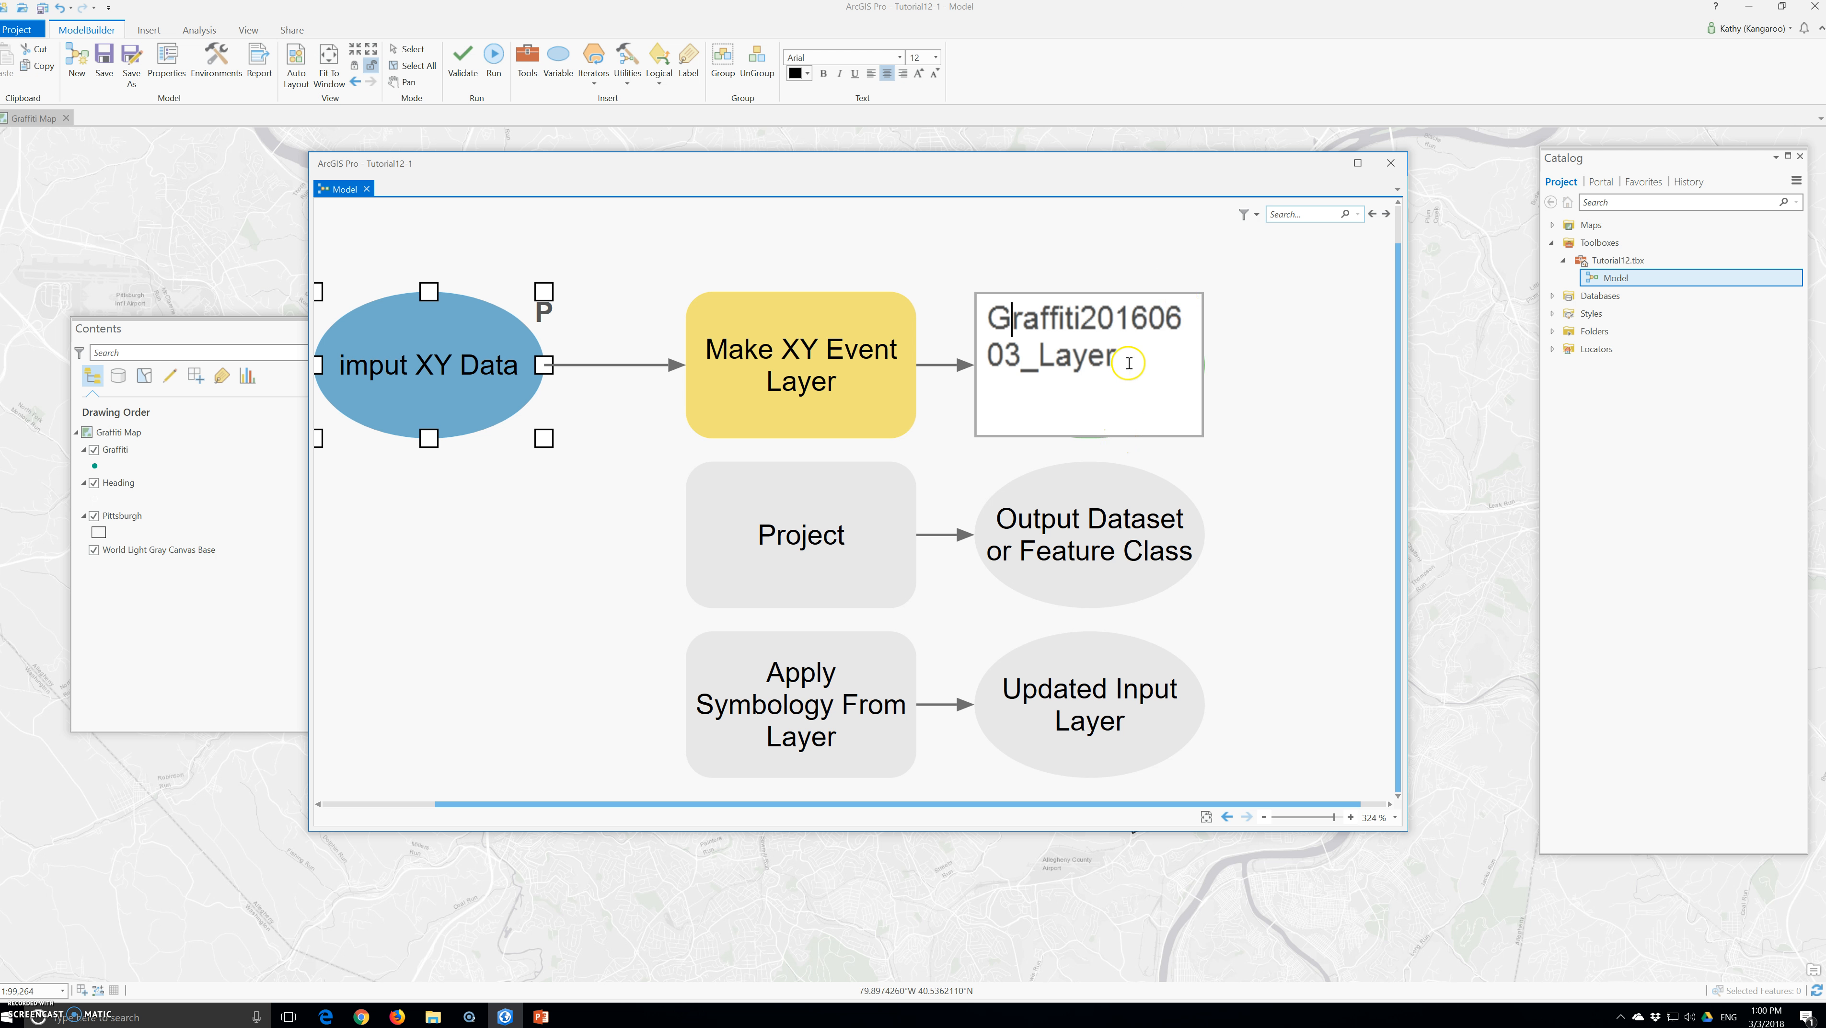
left_click_drag(1117, 364, 1082, 319)
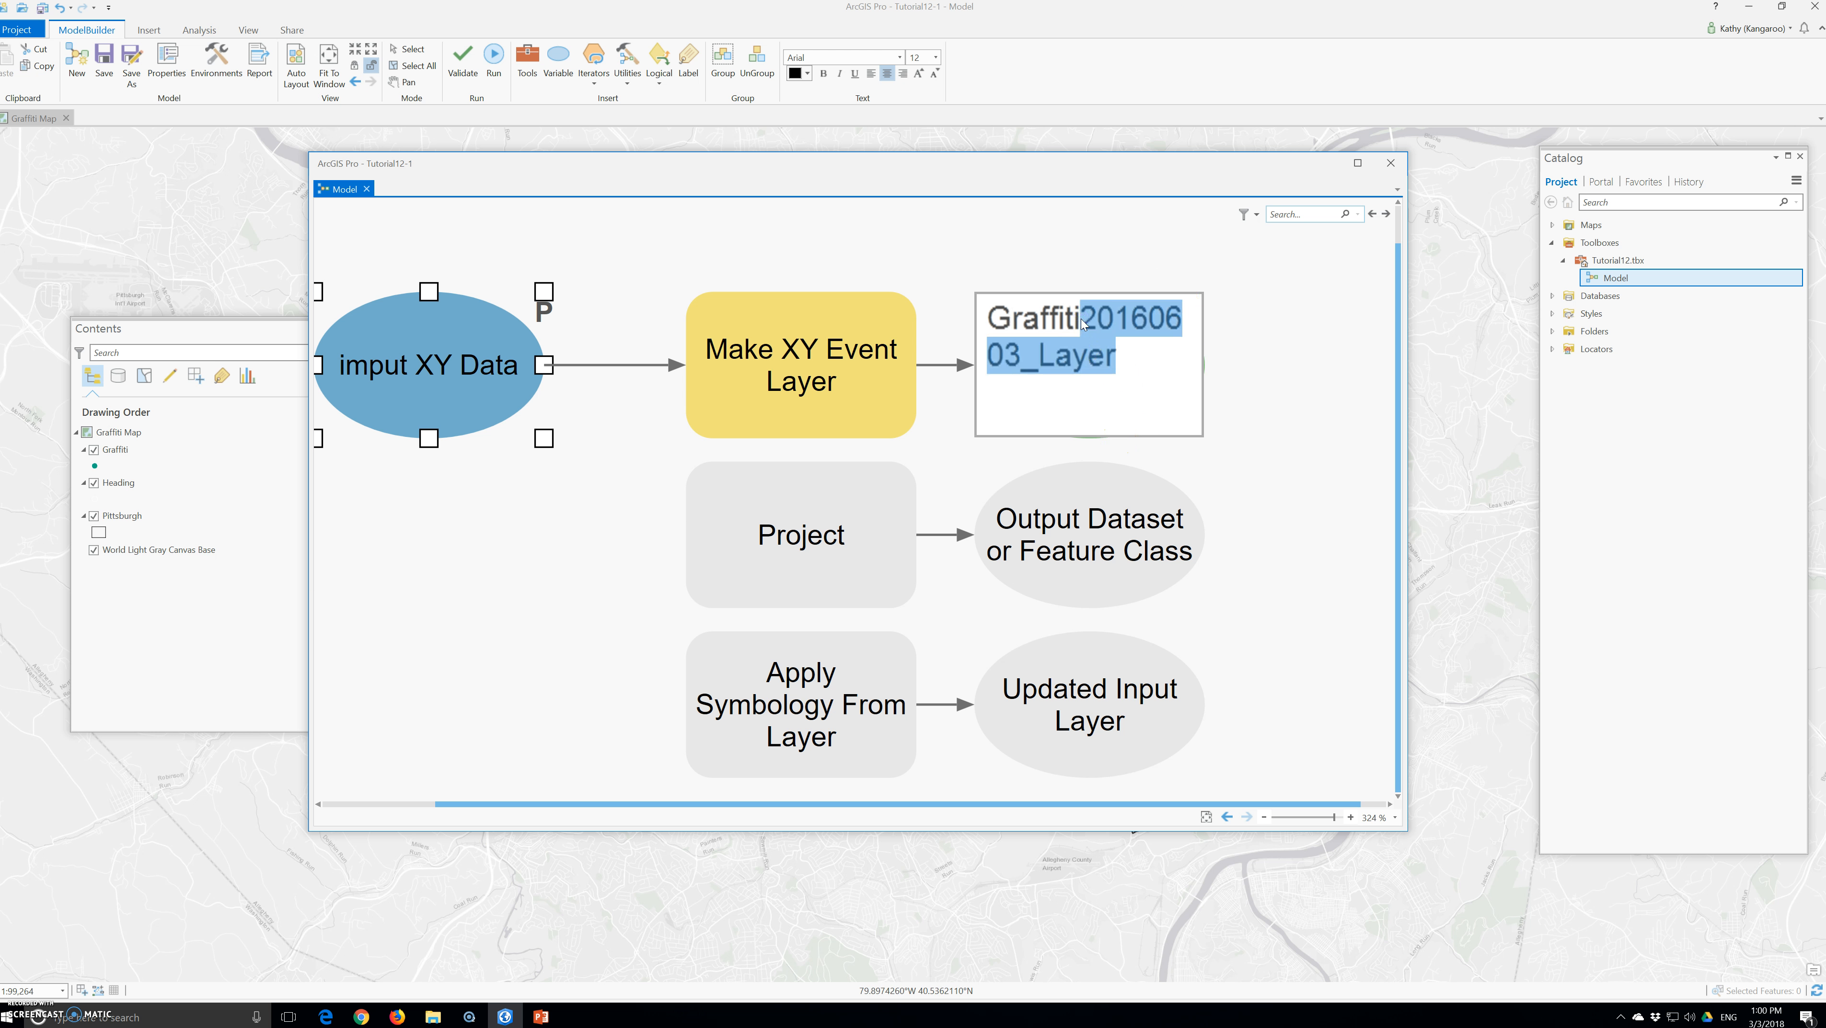
type("XYT")
key("BackSpace")
key("BackSpace")
type("Y")
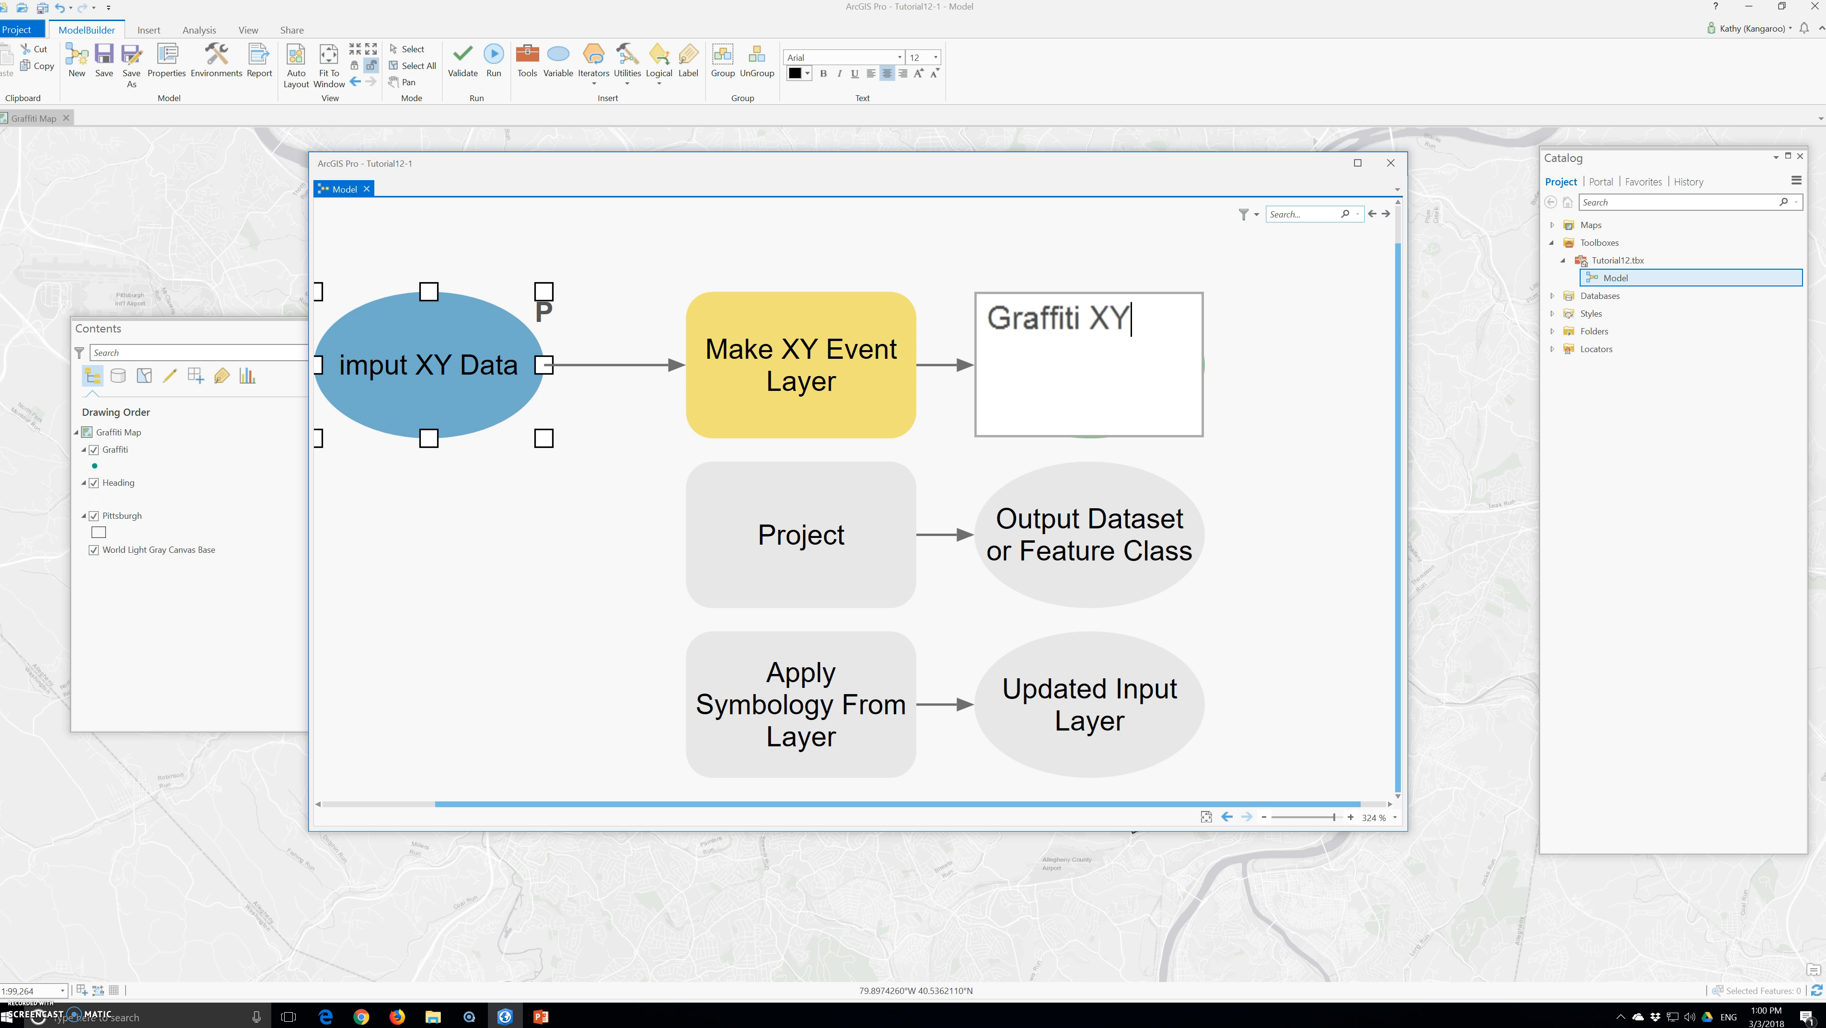
type(" Event Layer")
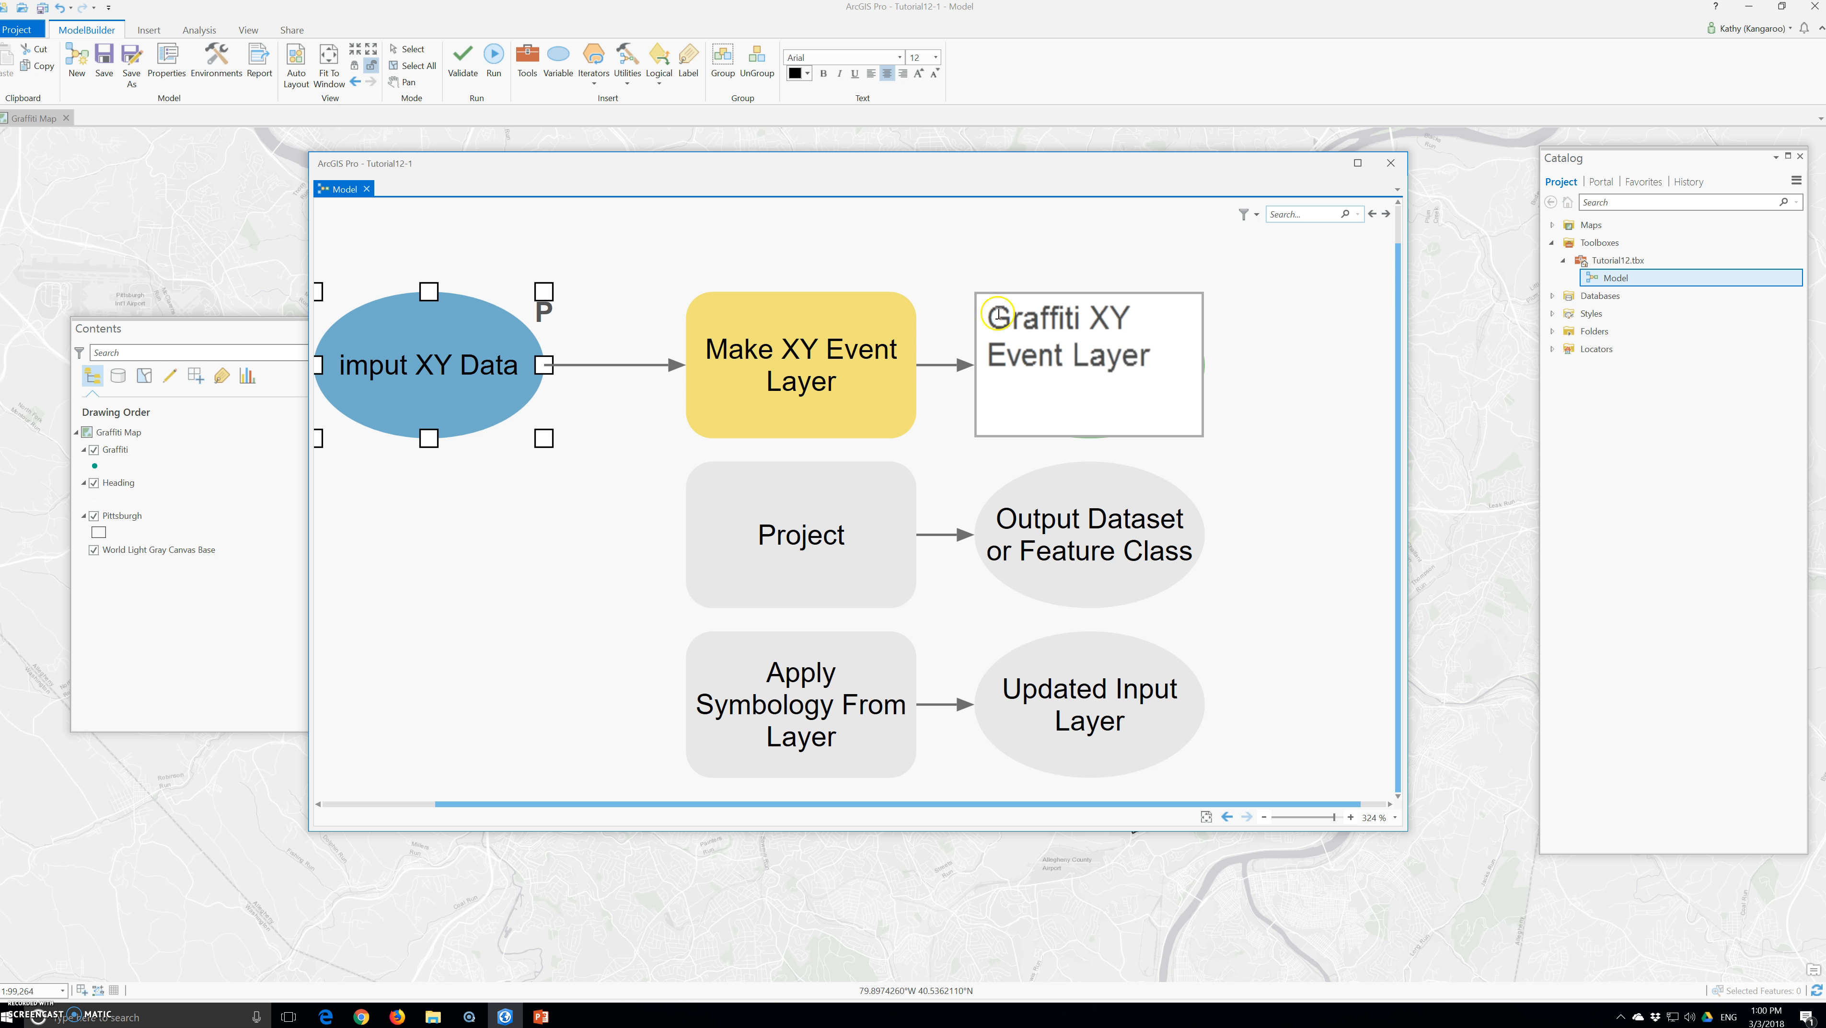
left_click(478, 658)
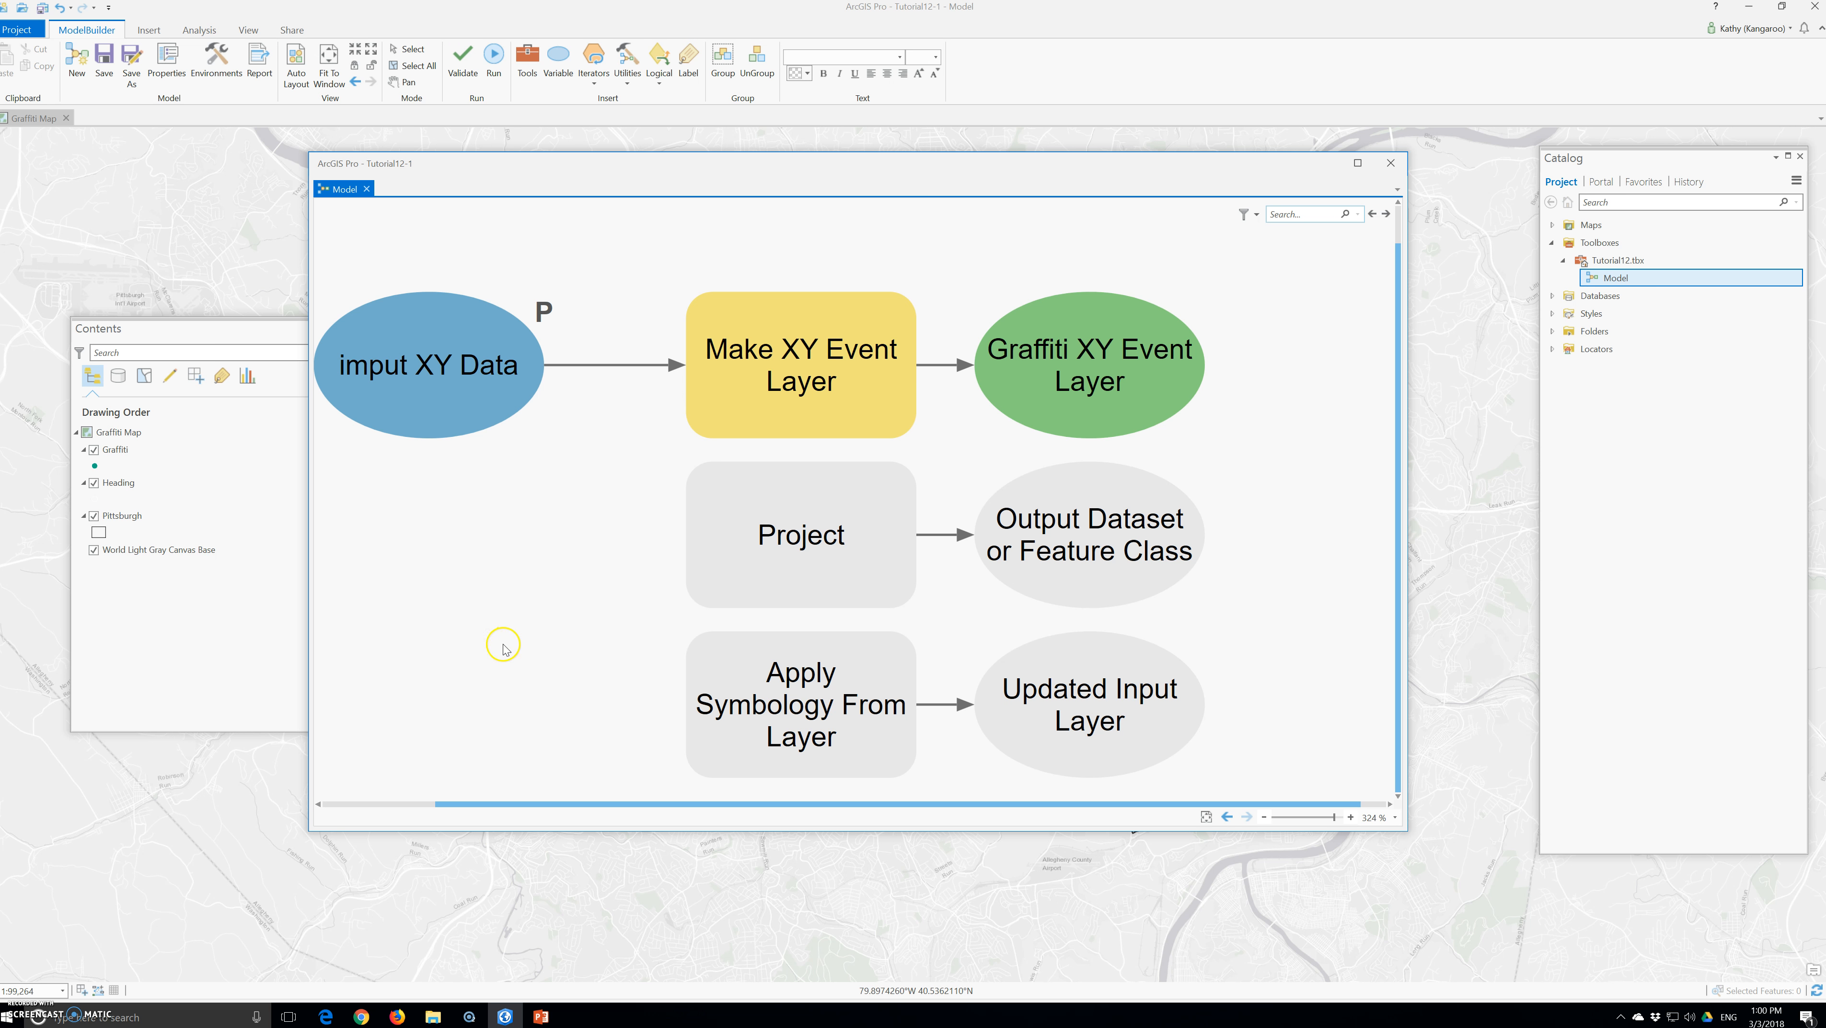
Open the Project tool's parameters and set its input dataset to the model variable Graffiti XY Event Layer
left_click(804, 546)
double_click(804, 546)
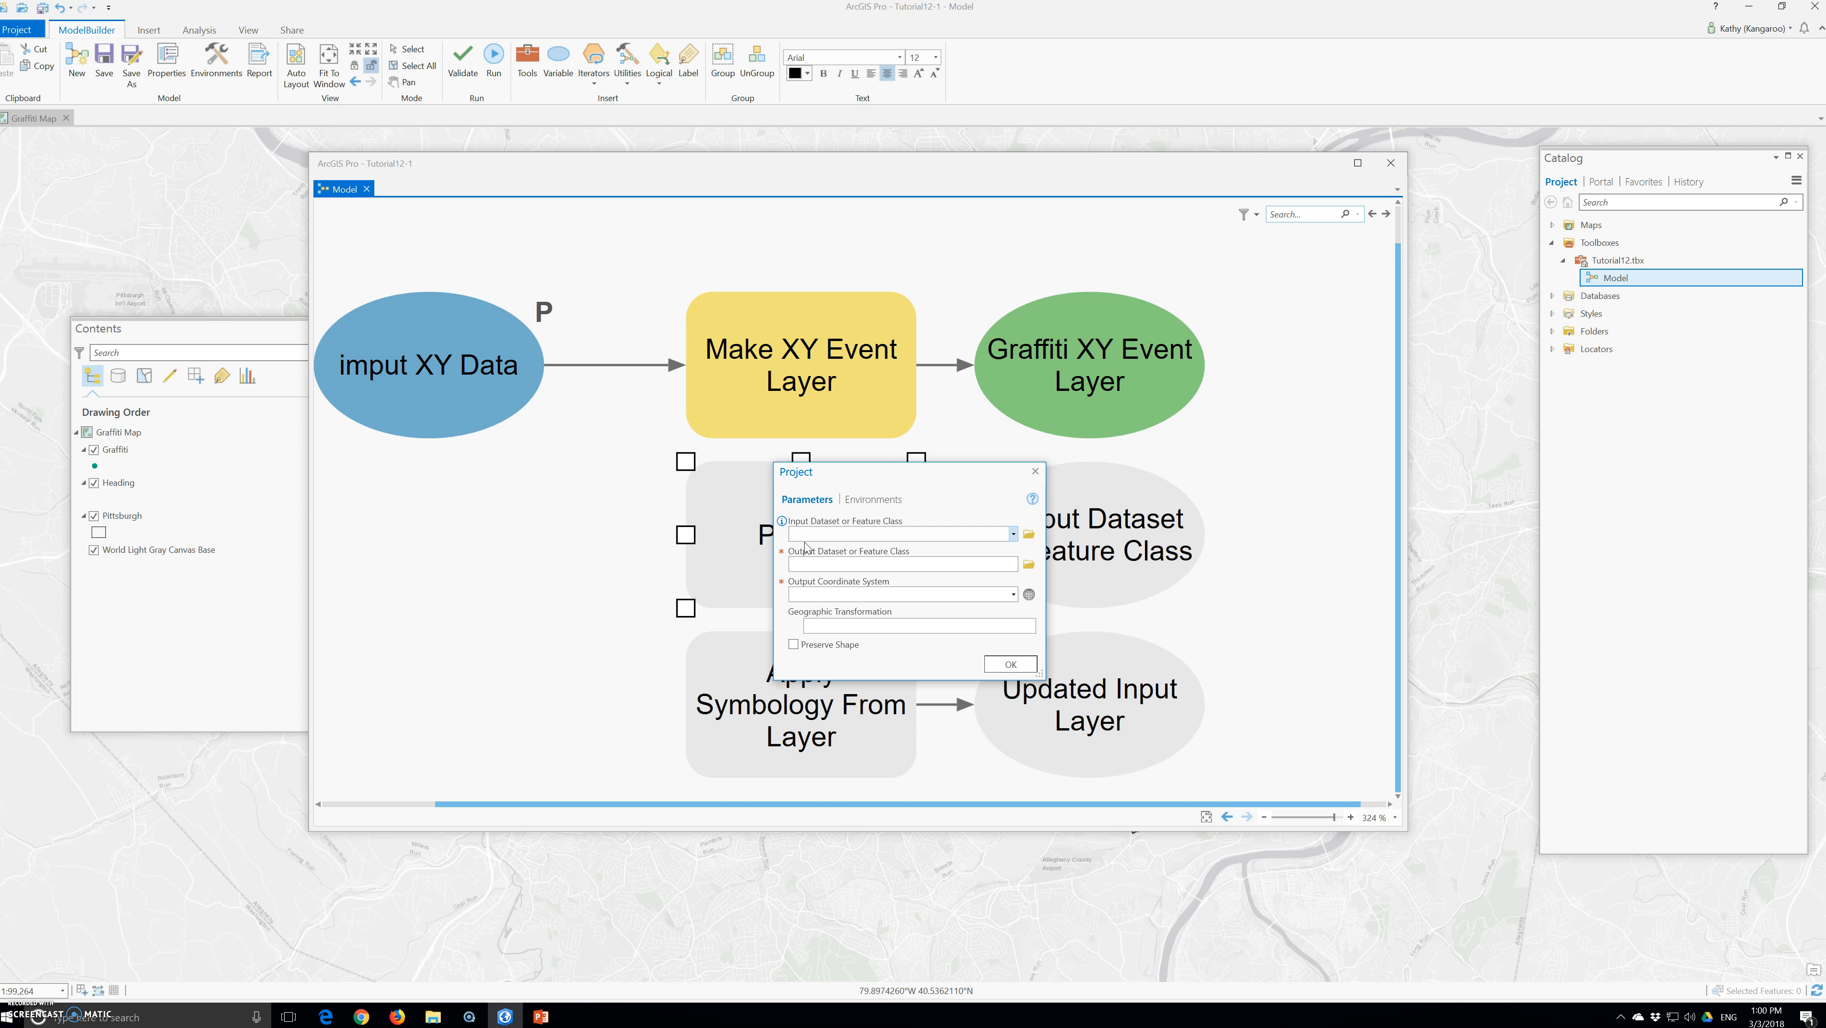
left_click_drag(874, 471, 745, 356)
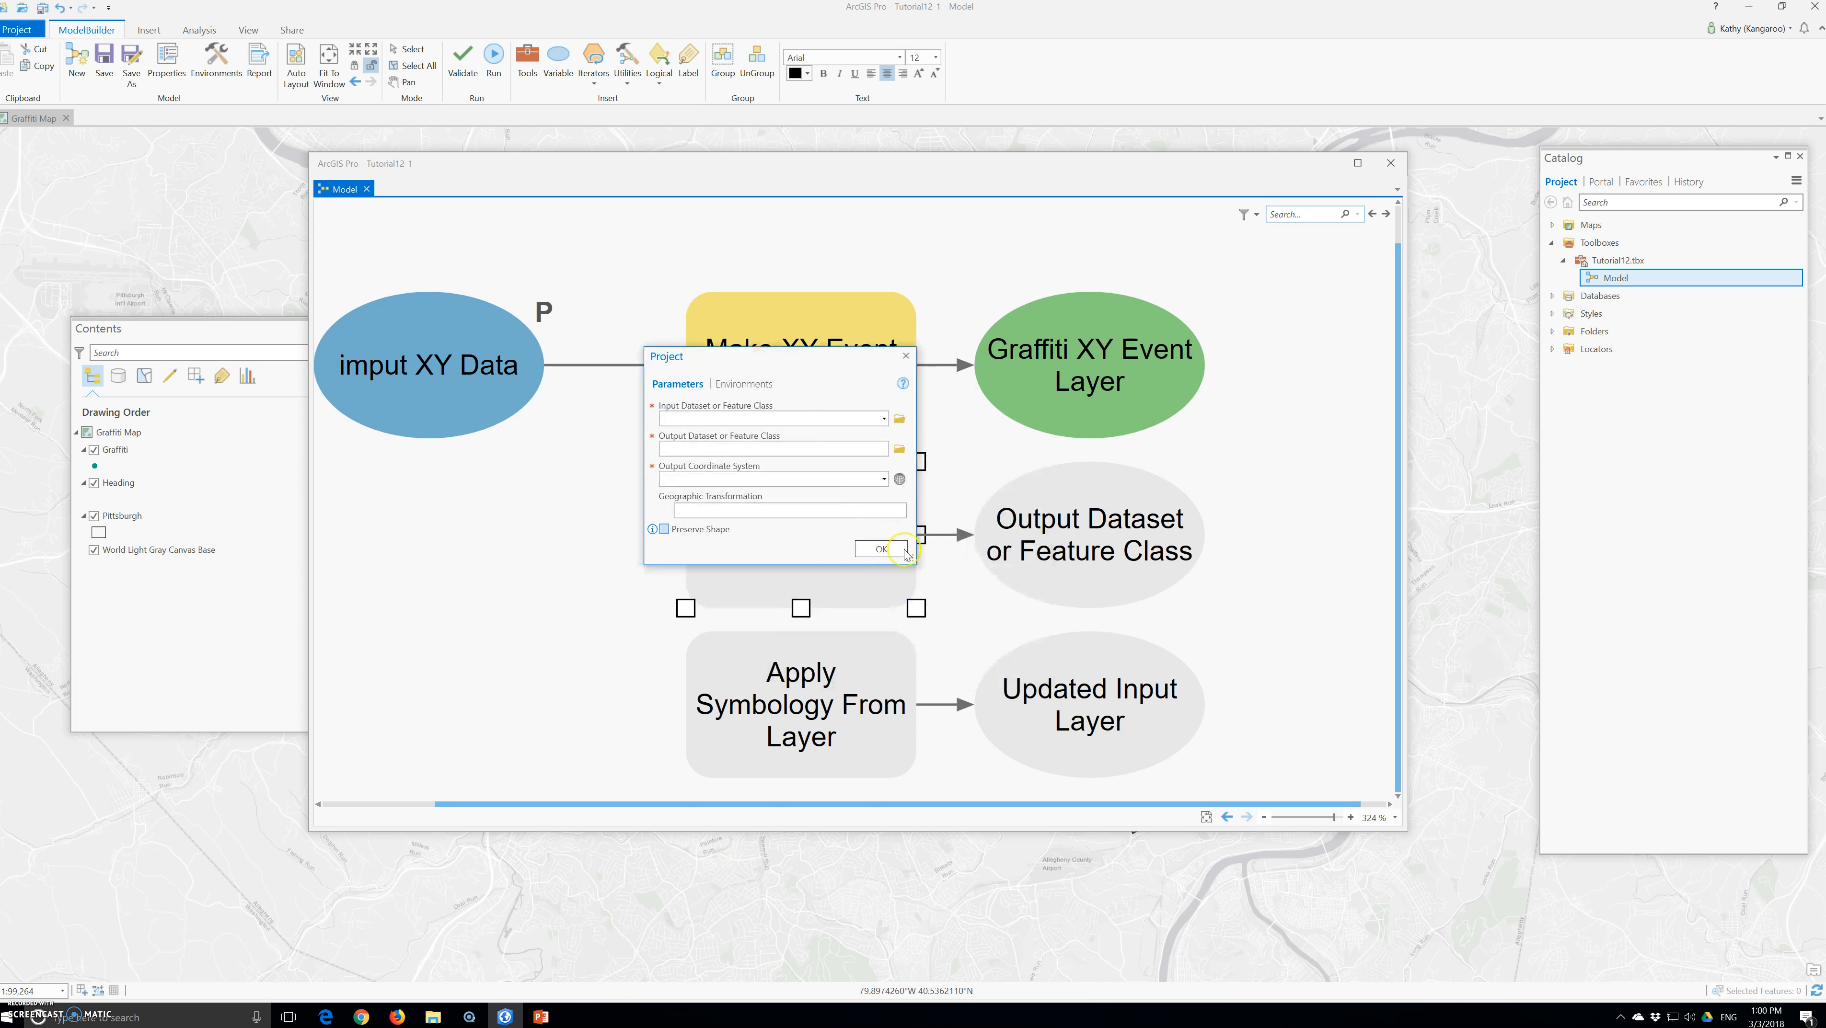
left_click_drag(913, 565, 912, 712)
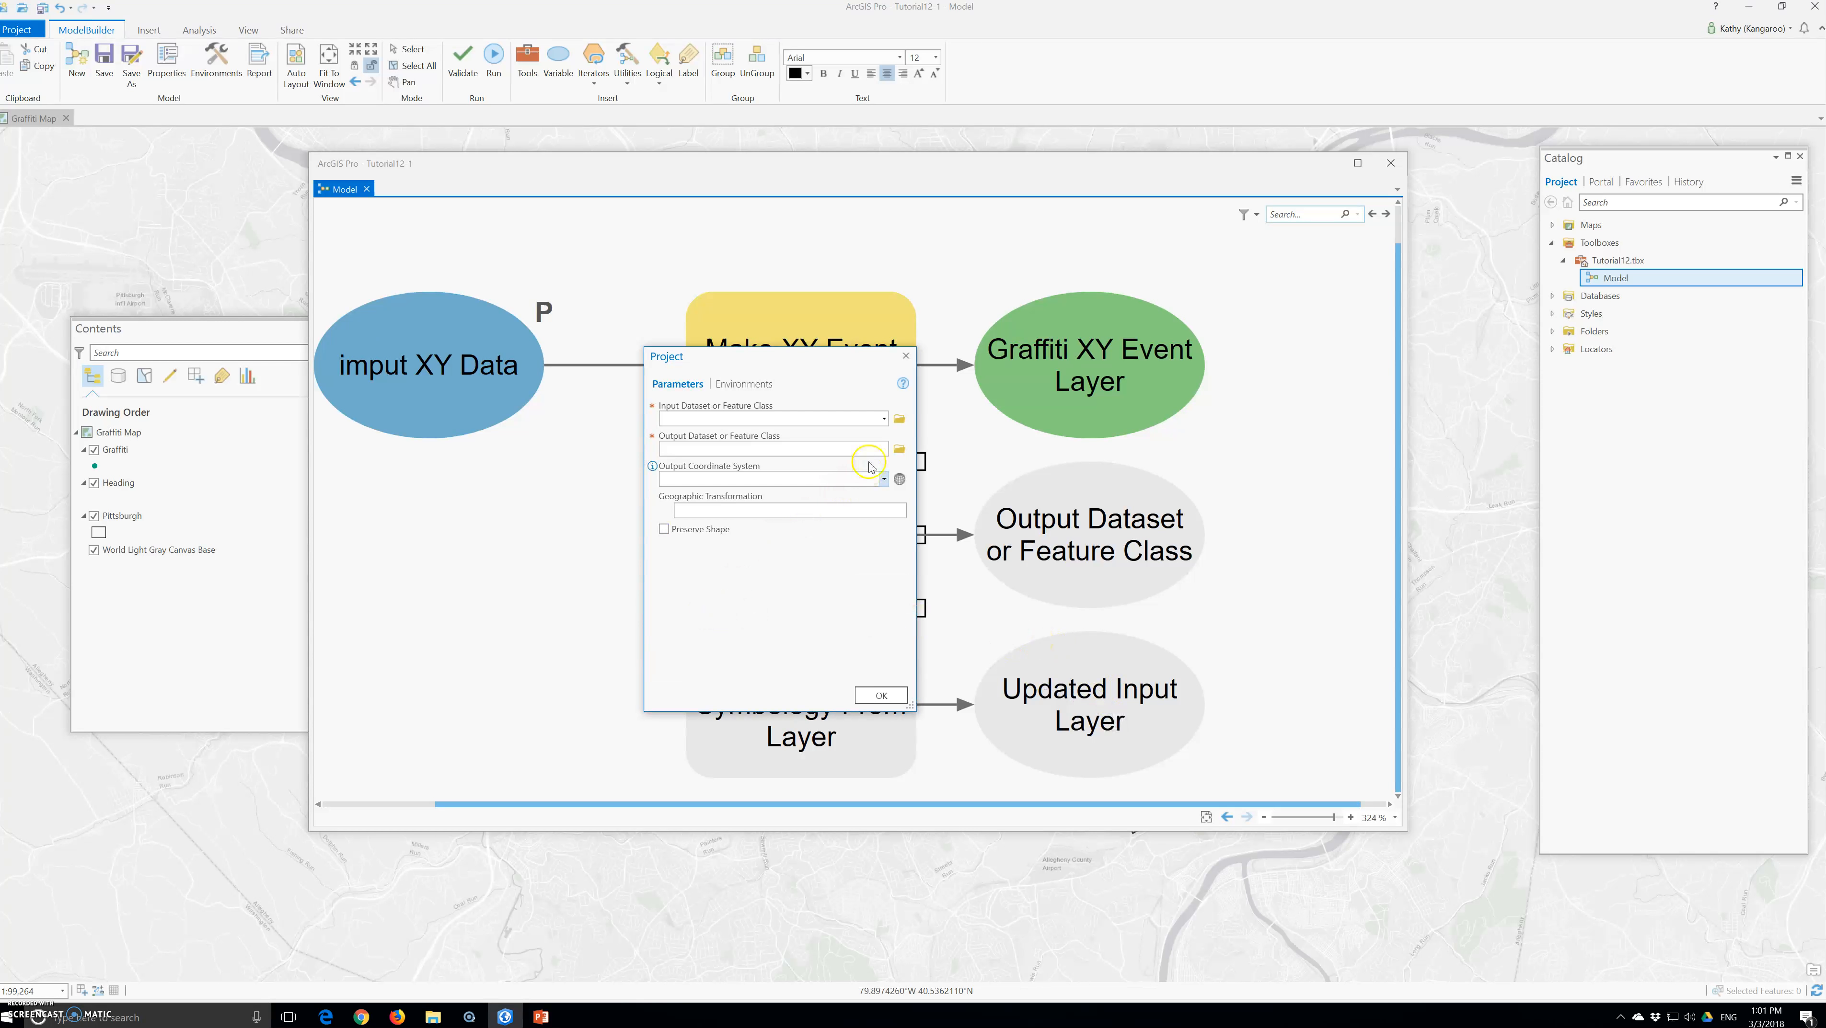
left_click(883, 419)
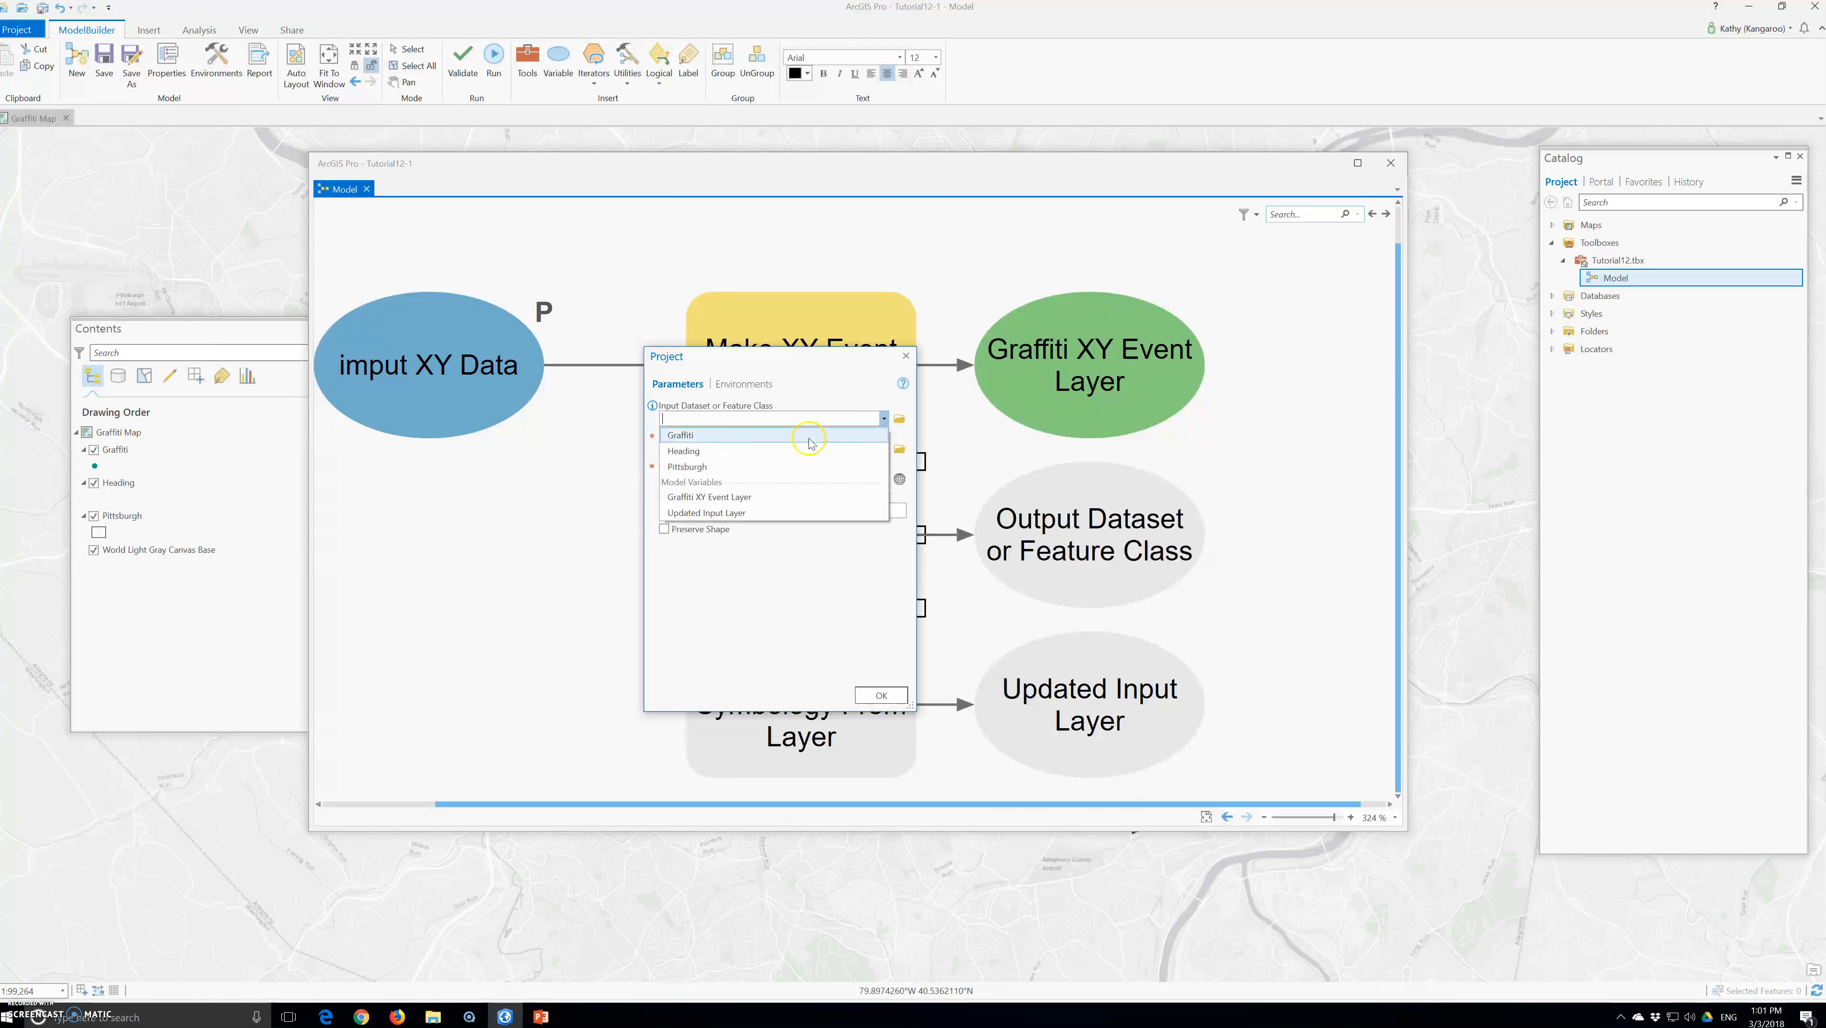
left_click(747, 498)
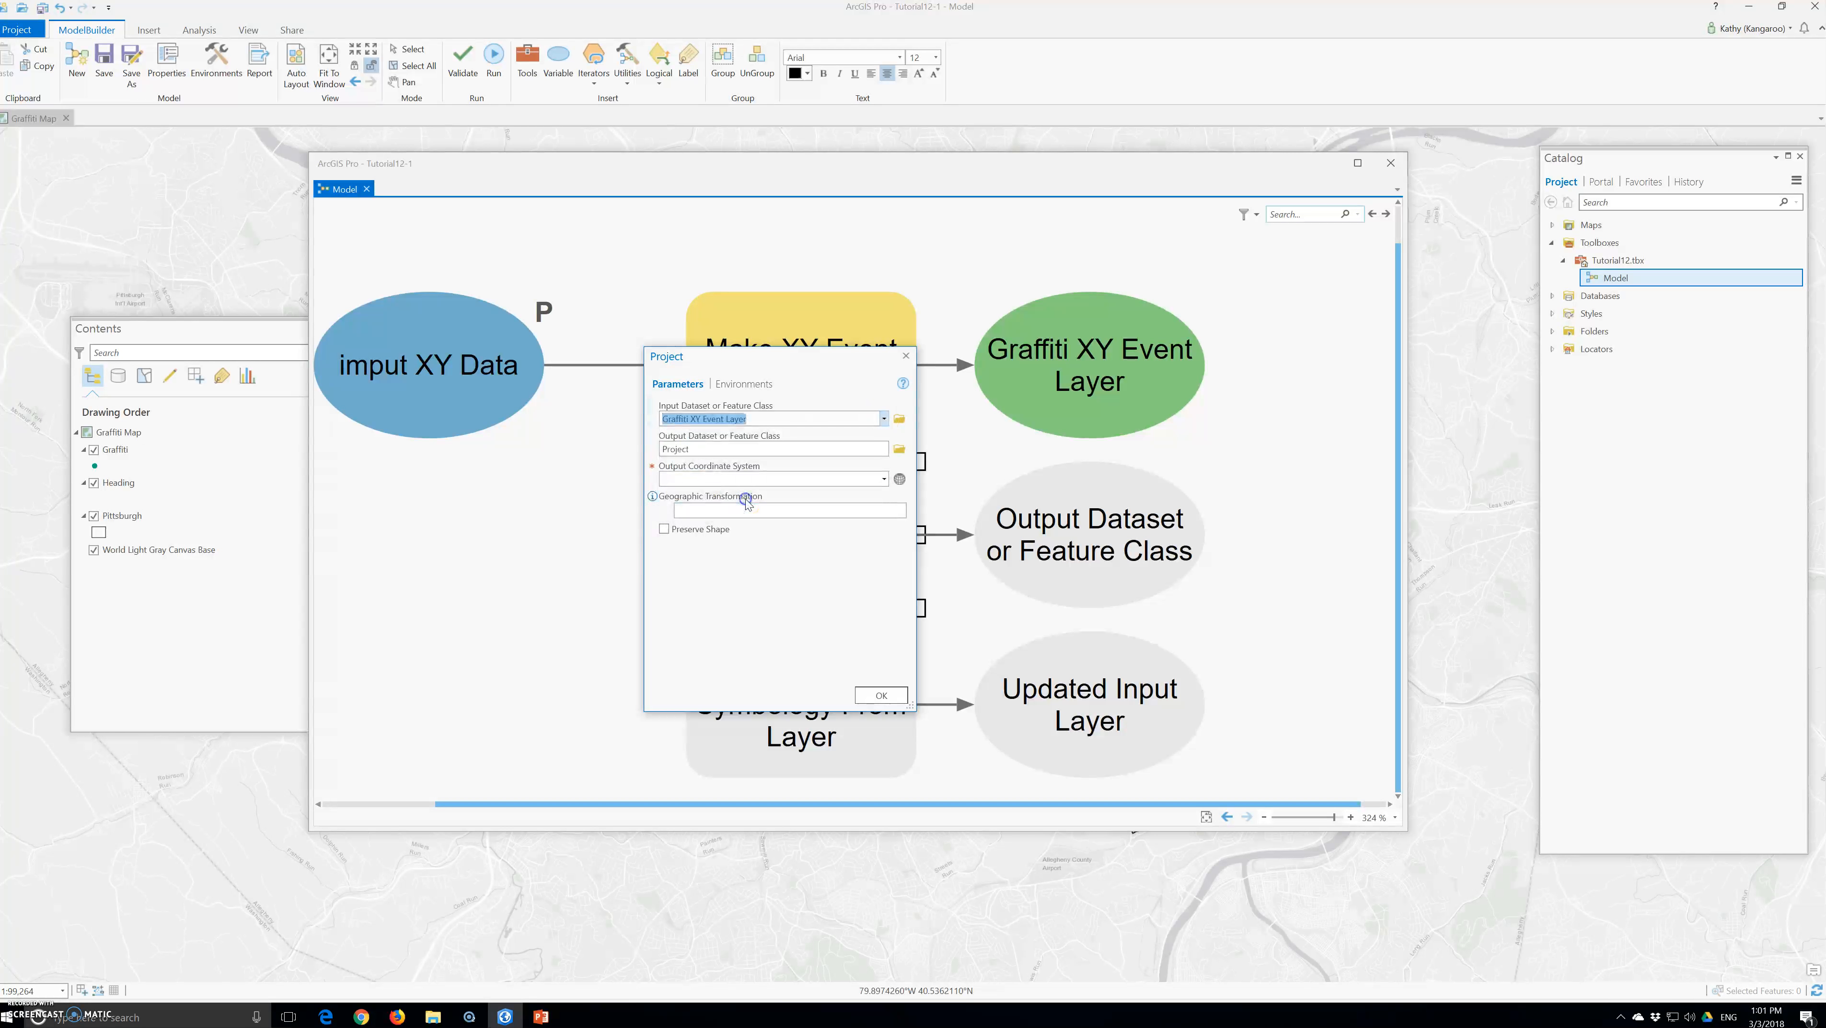
Name the Project tool's output feature class Graffiti in Tutorial12.gdb
left_click(881, 449)
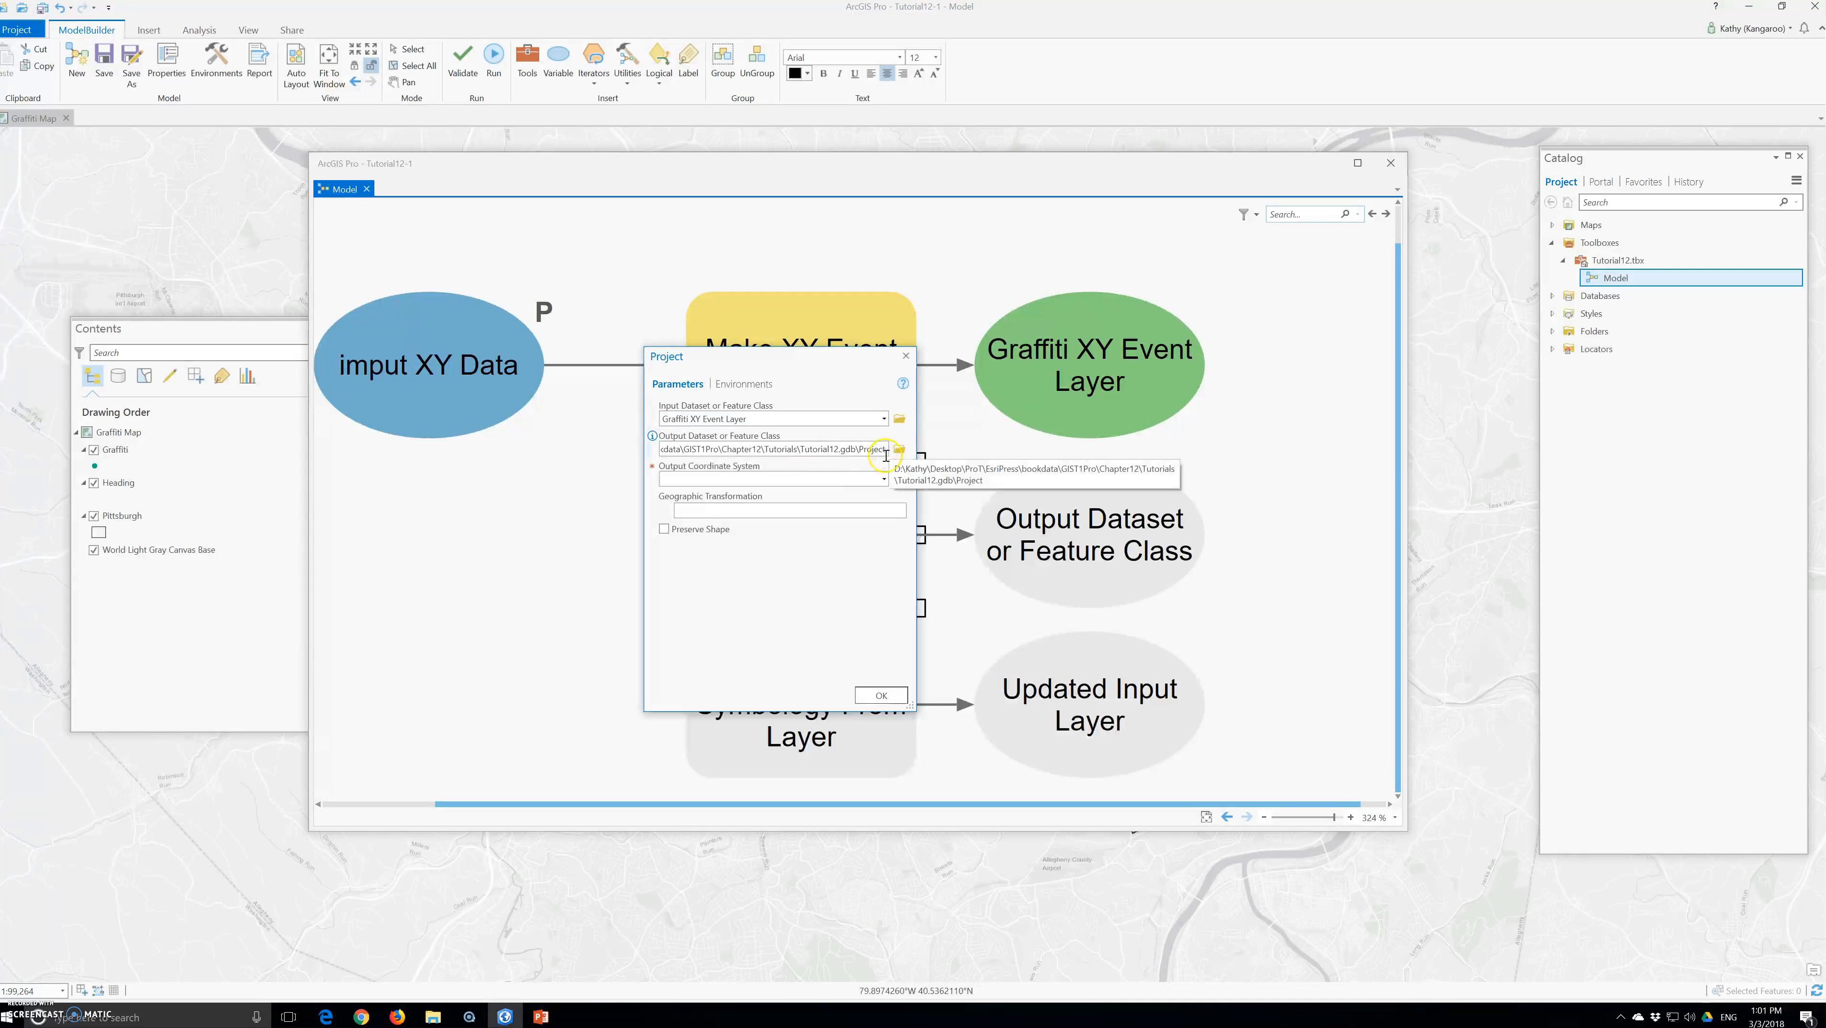
key("BackSpace")
key("BackSpace")
key("BackSpace")
key("BackSpace")
key("BackSpace")
key("BackSpace")
key("BackSpace")
type("Graf")
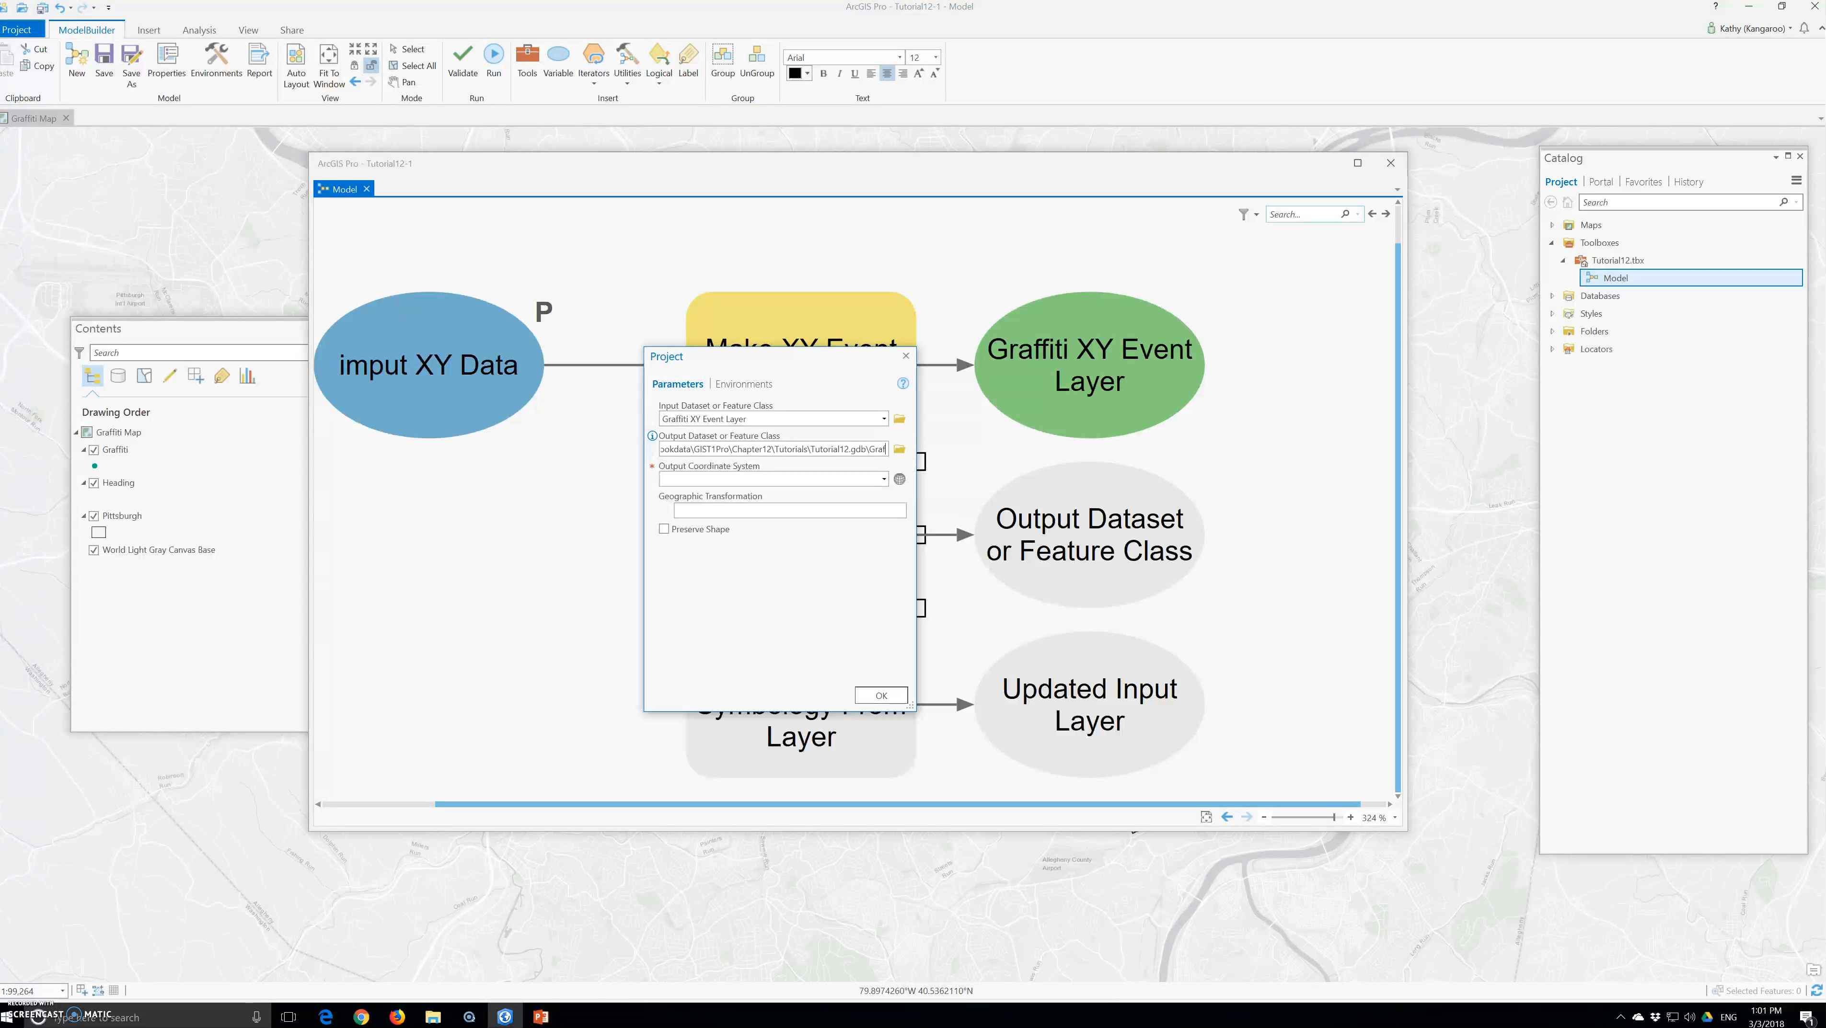
type("fiti")
Set the Project tool's output coordinate system to the projected world system WGS 1984 Web Mercator (auxiliary sphere)
left_click(890, 479)
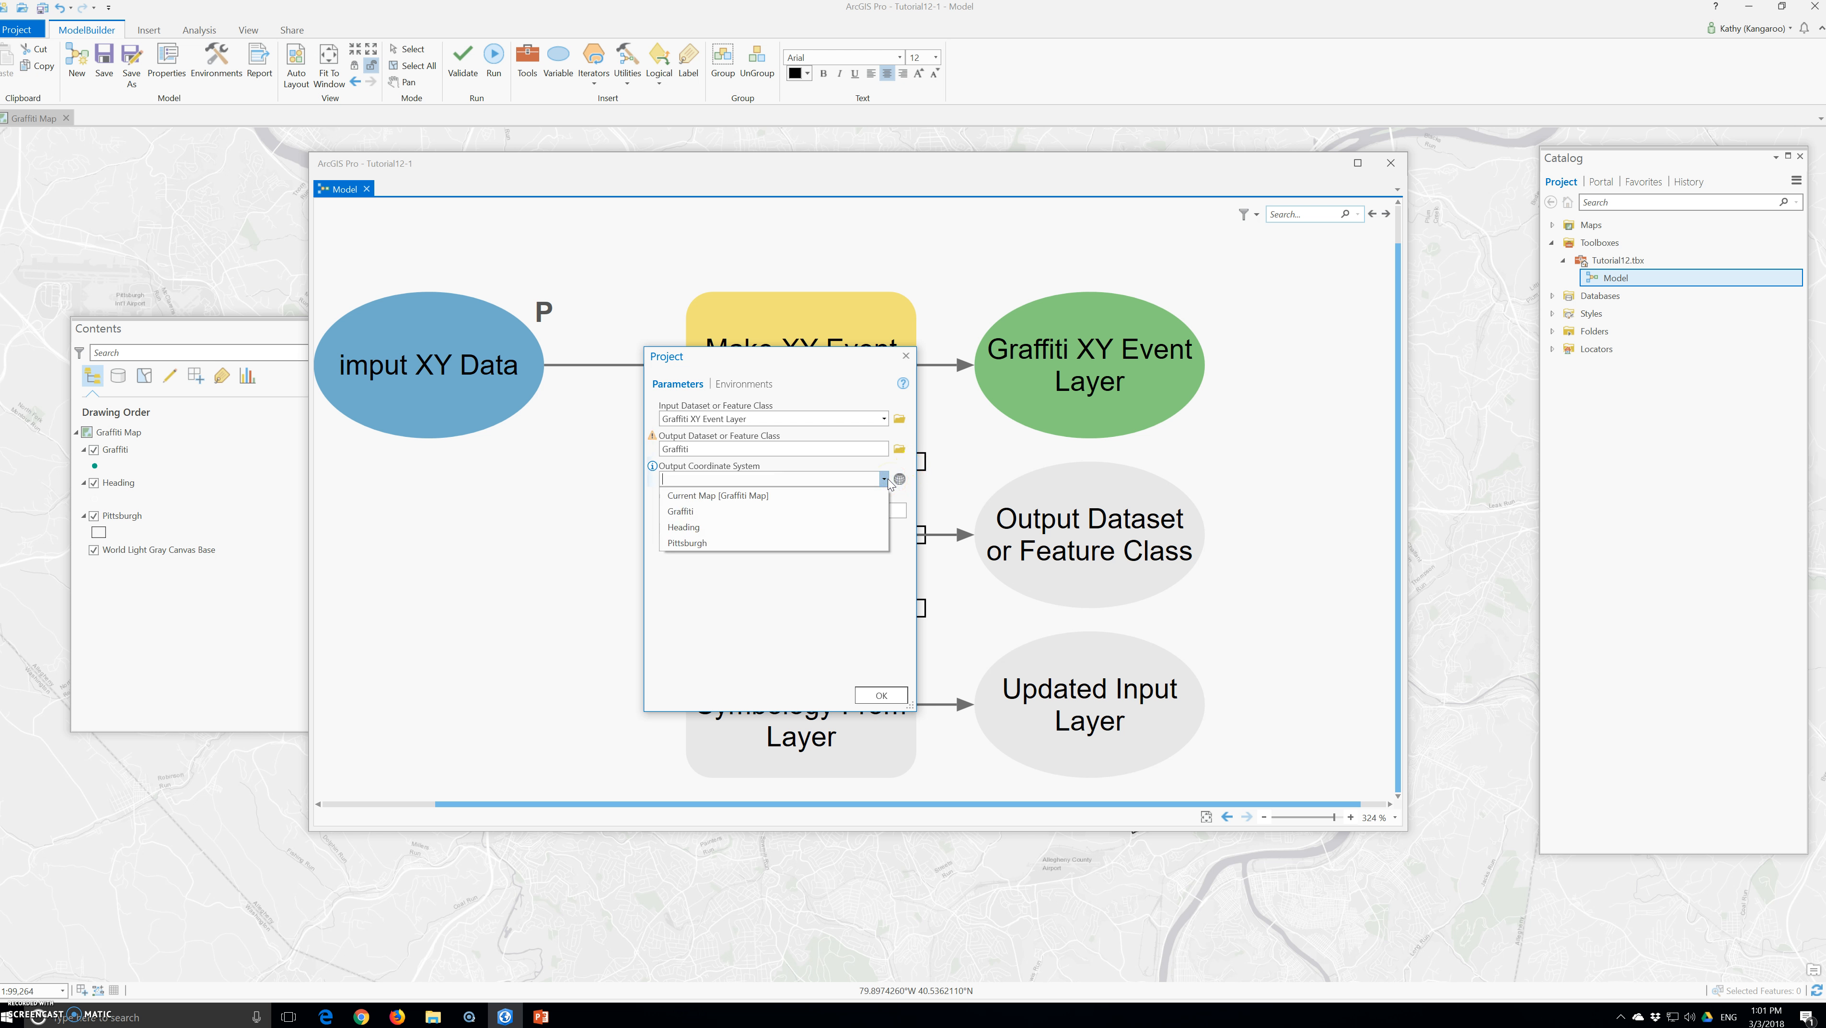
left_click(887, 478)
left_click(899, 479)
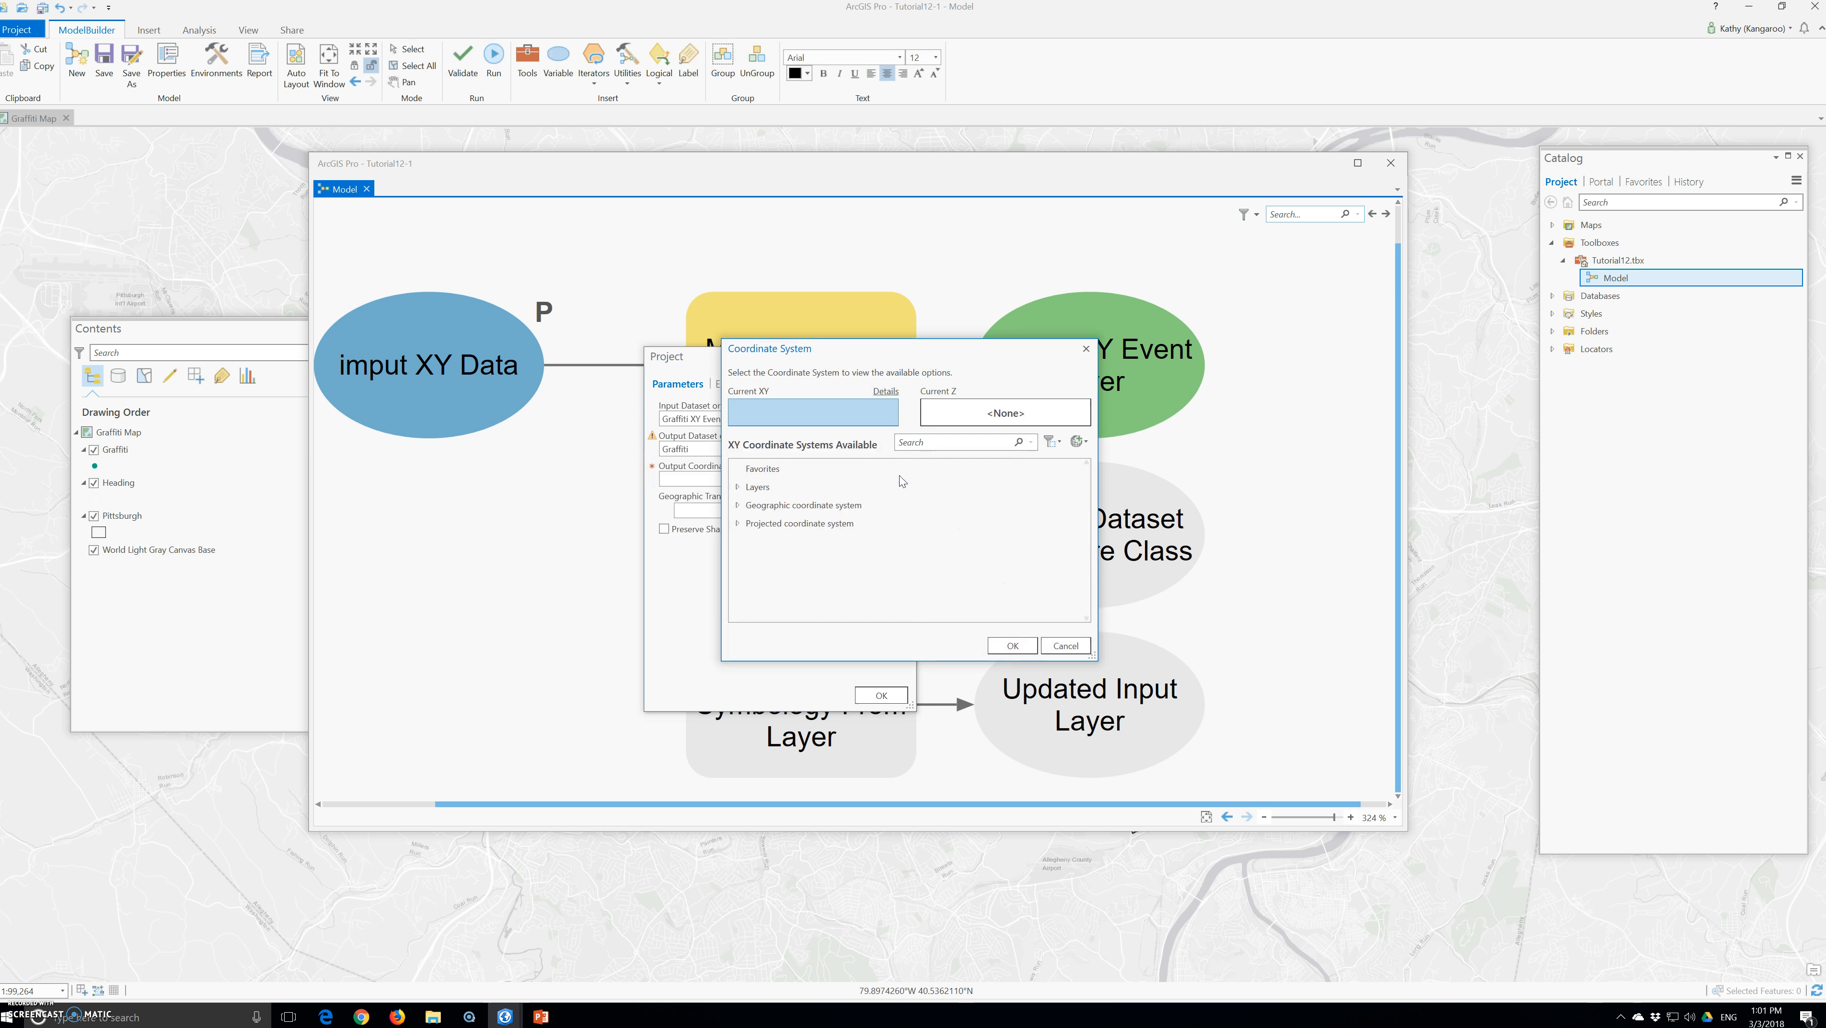
left_click(772, 528)
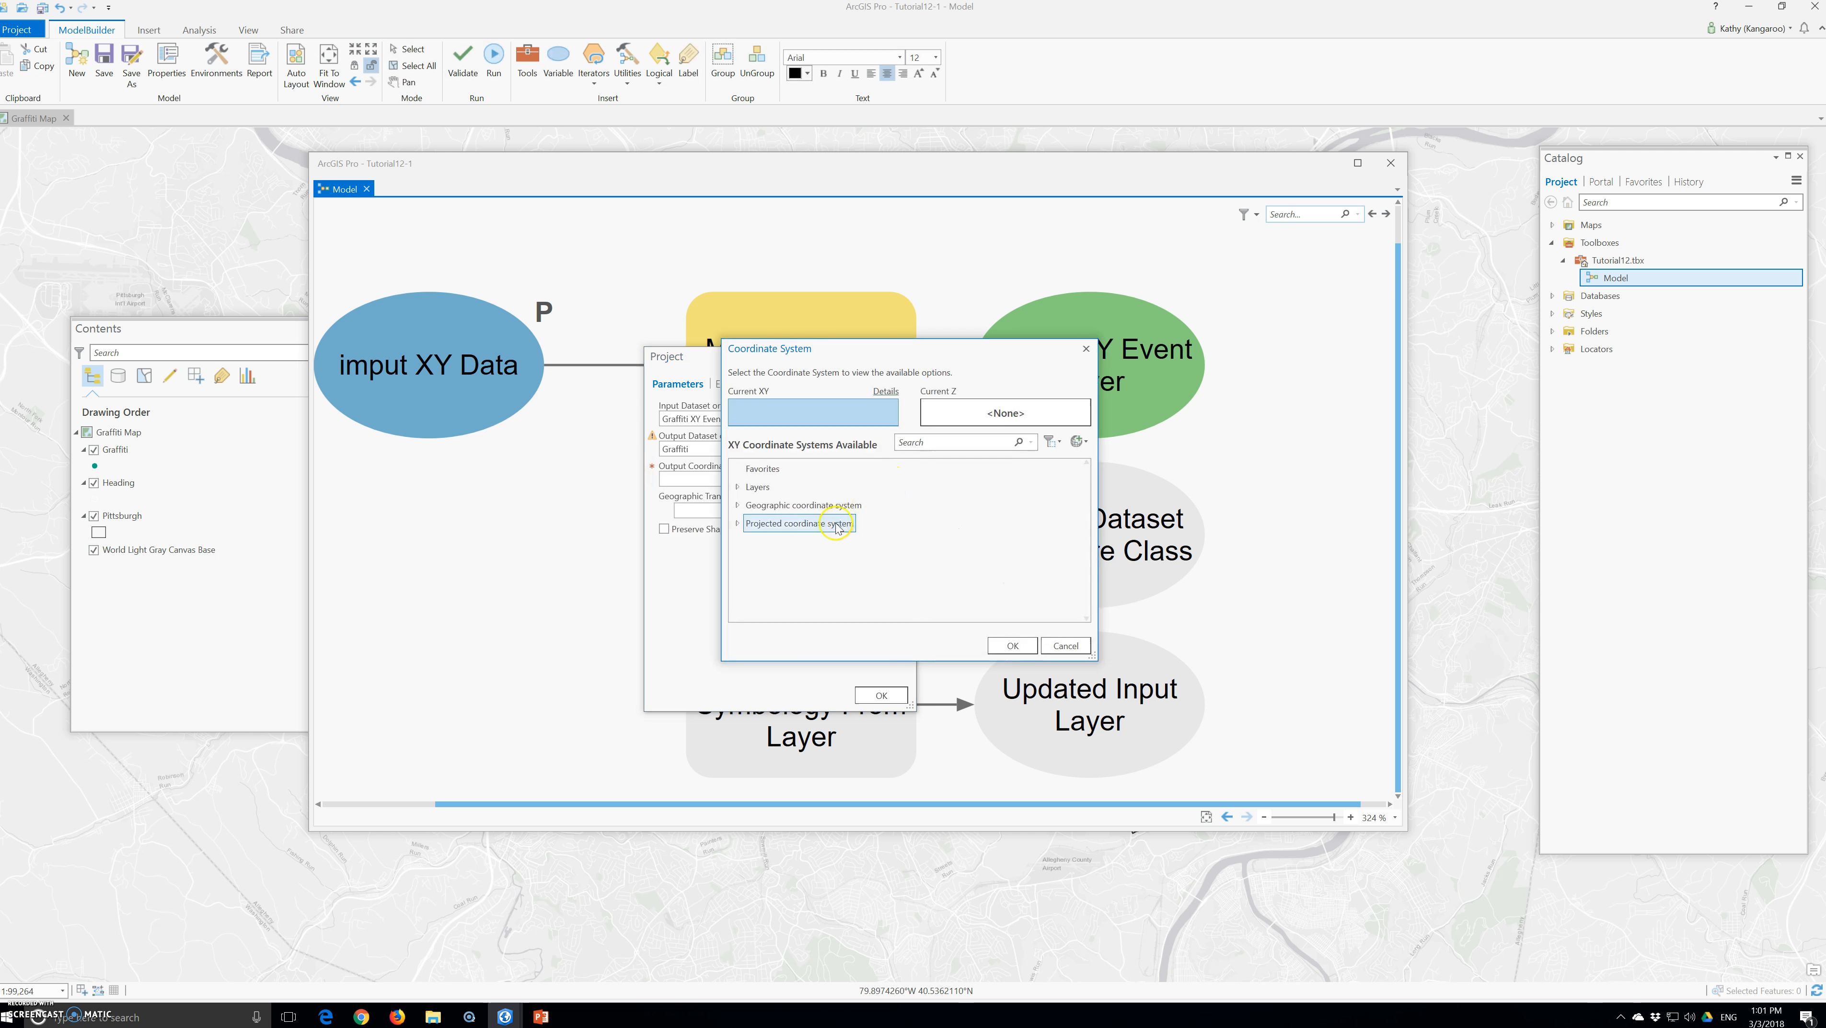
double_click(770, 528)
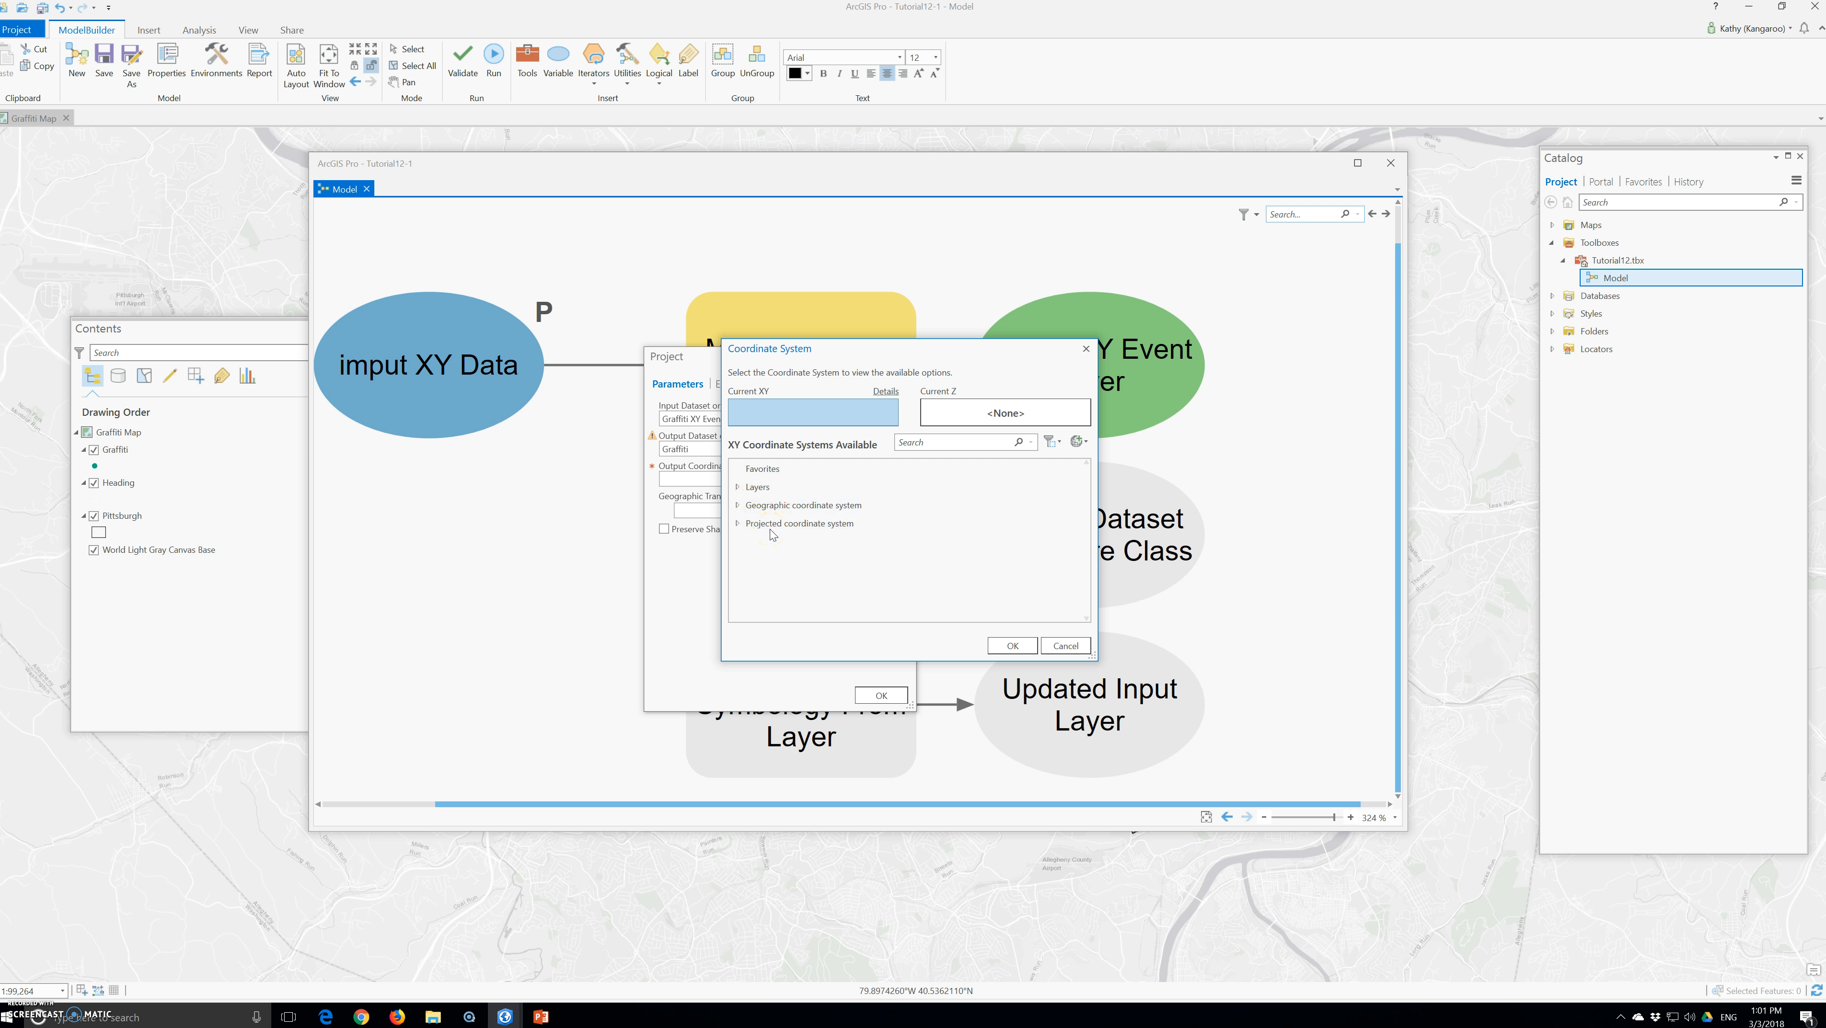
left_click(783, 507)
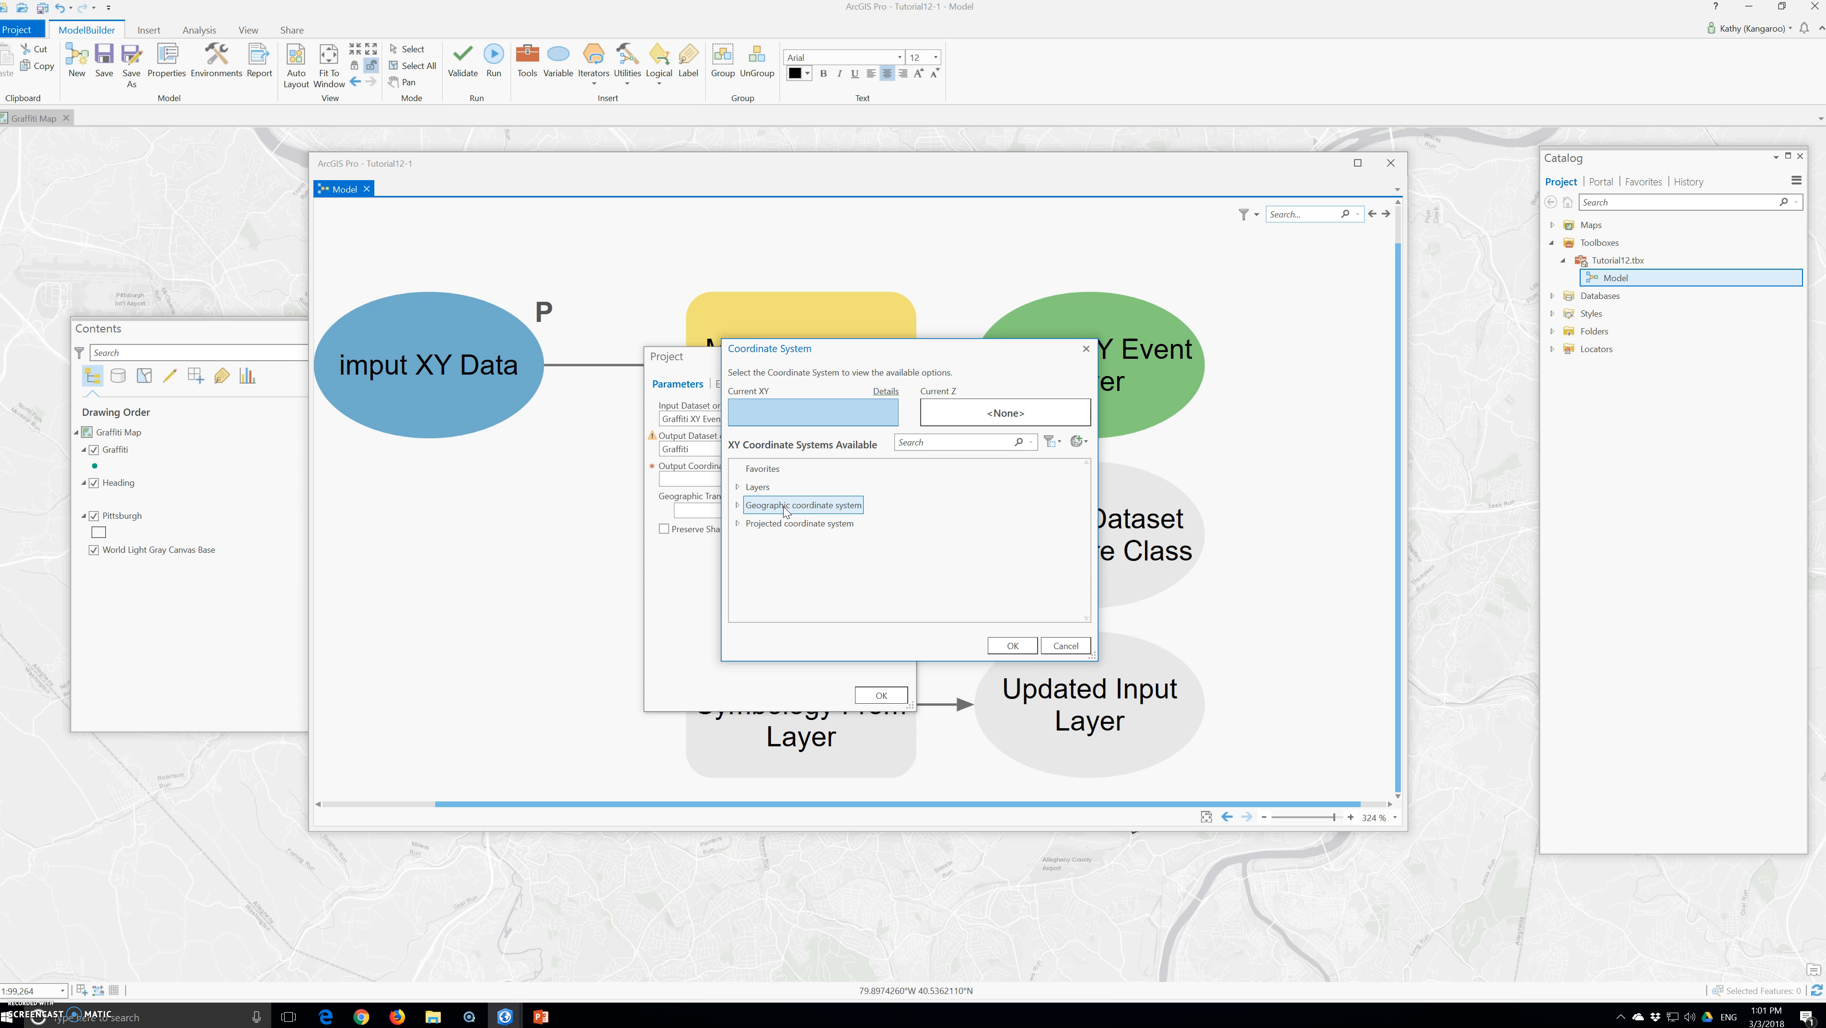
left_click(737, 505)
left_click(736, 469)
left_click(736, 507)
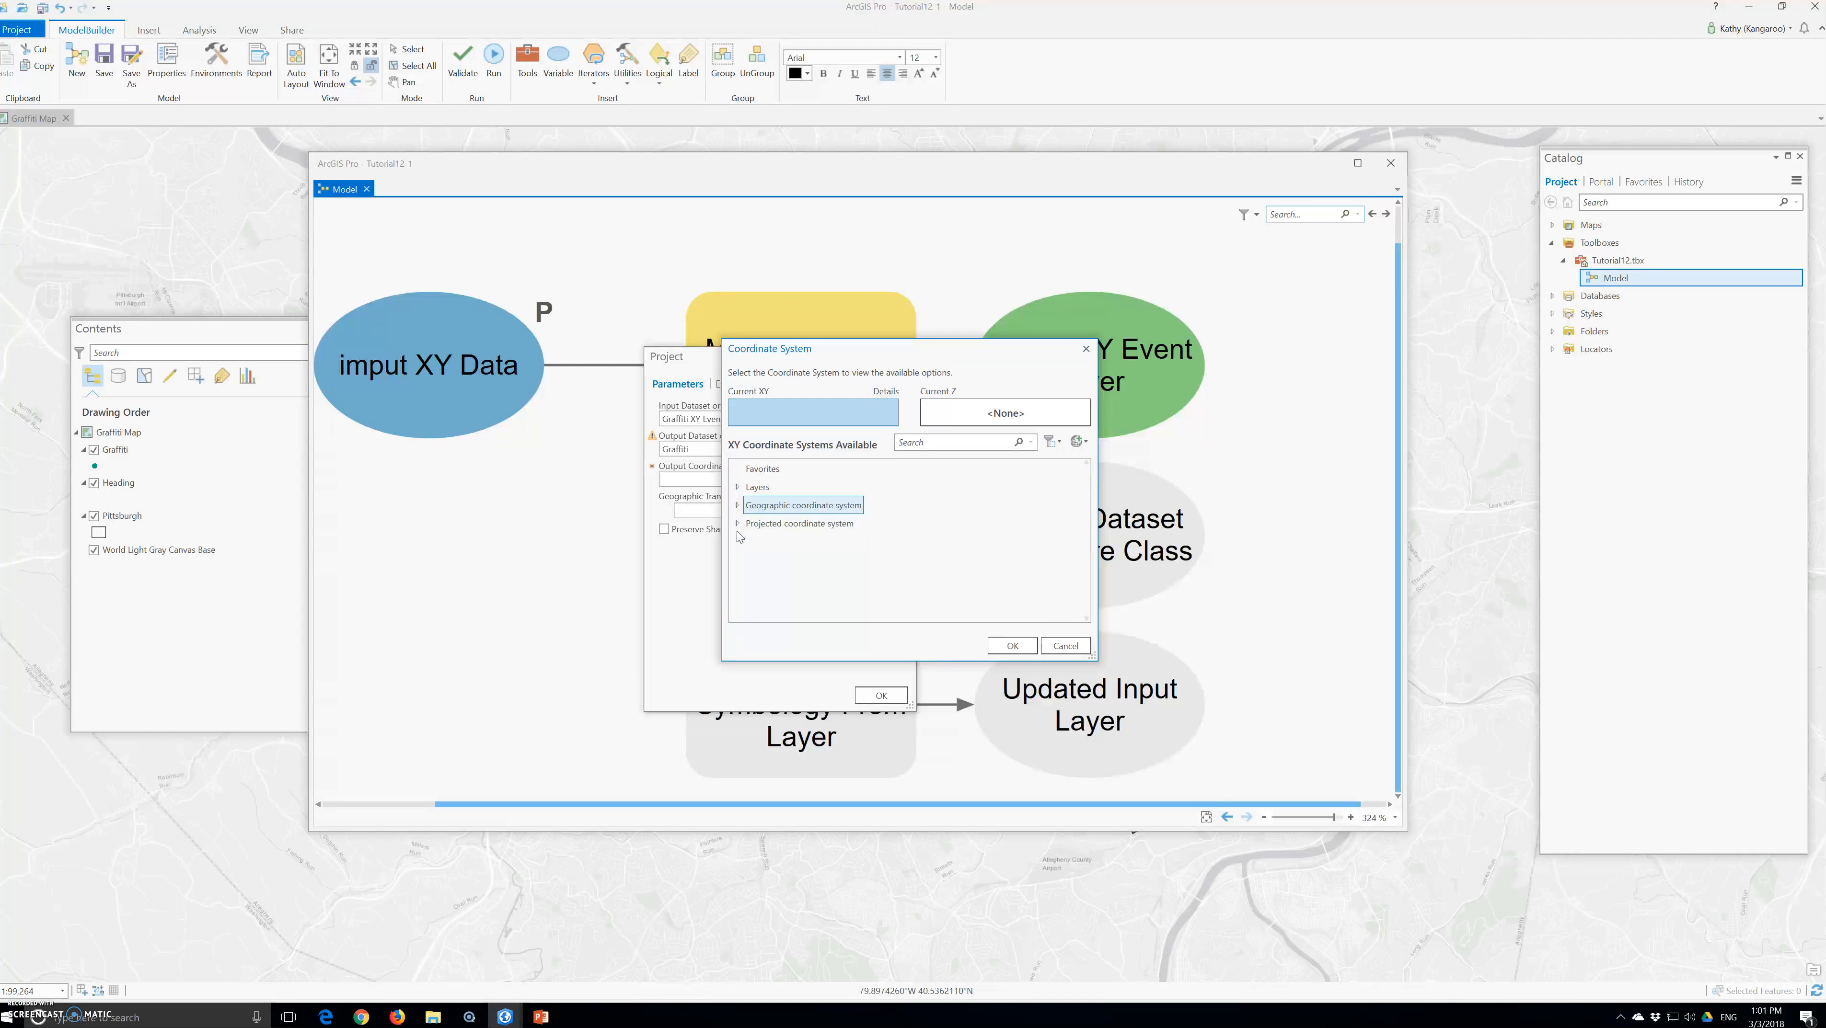
left_click(736, 524)
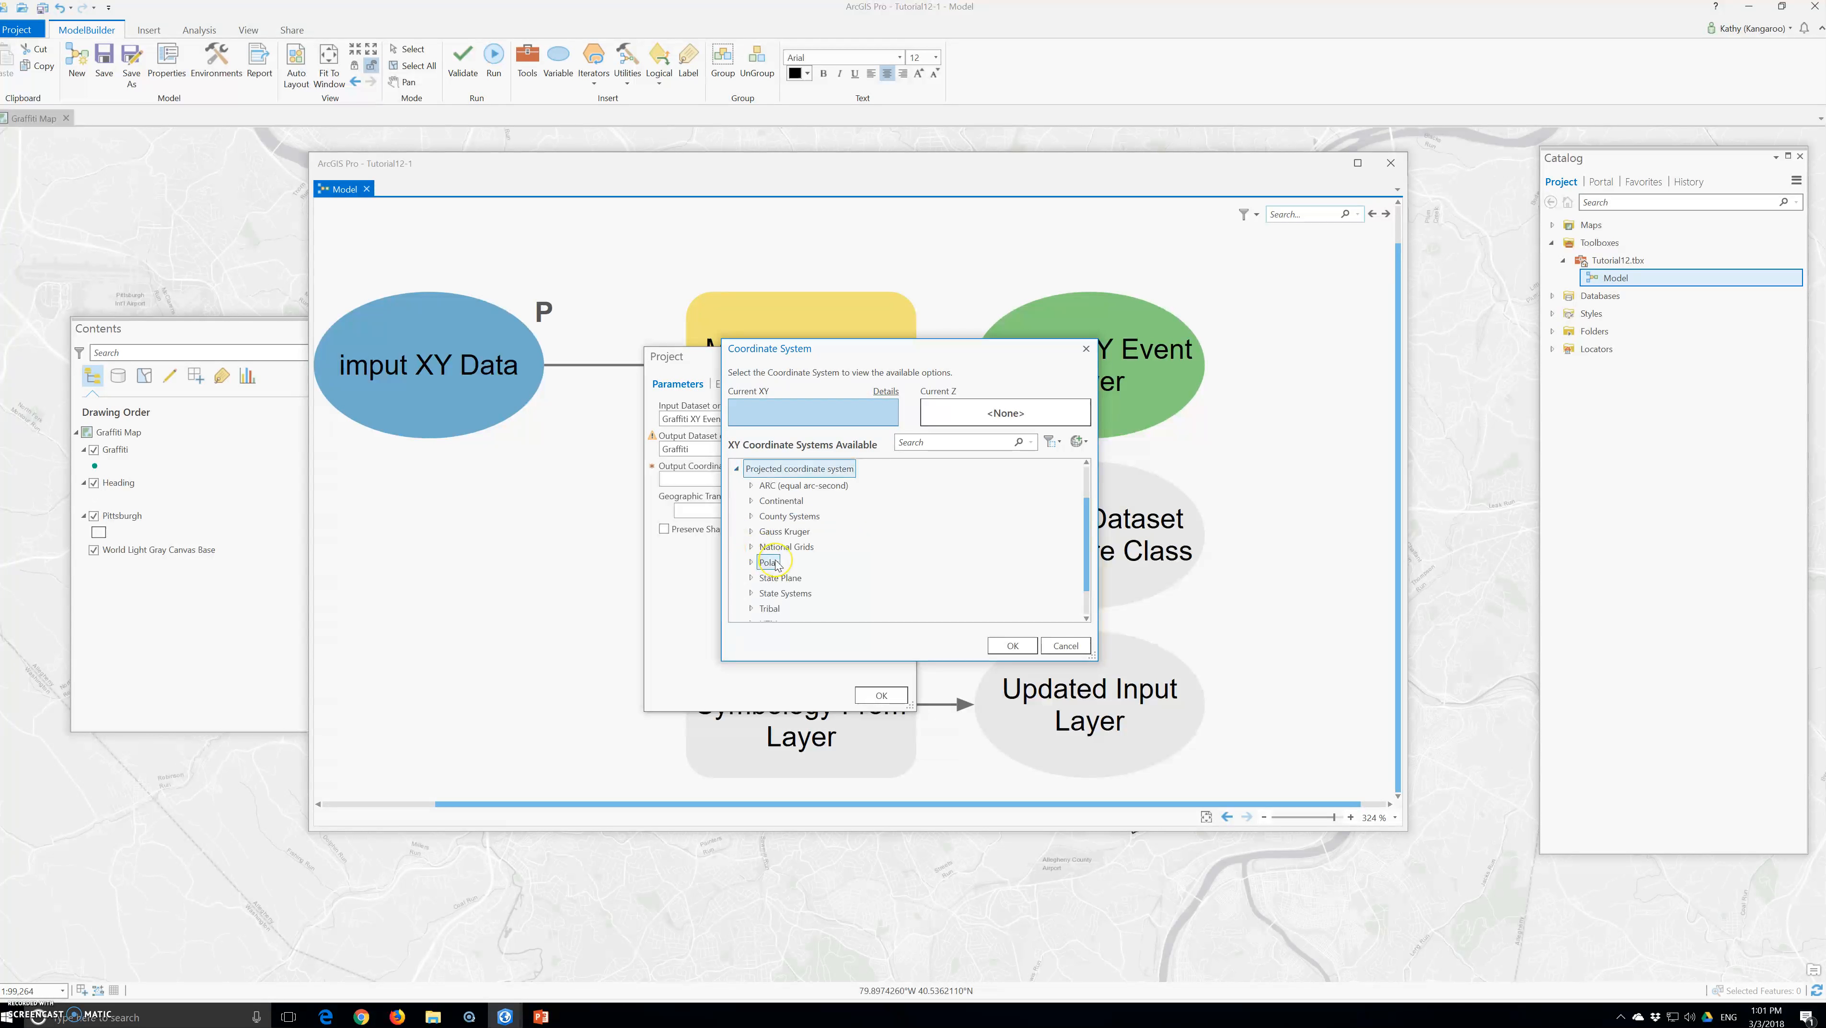
scroll(750, 545, "down", 2)
left_click(751, 609)
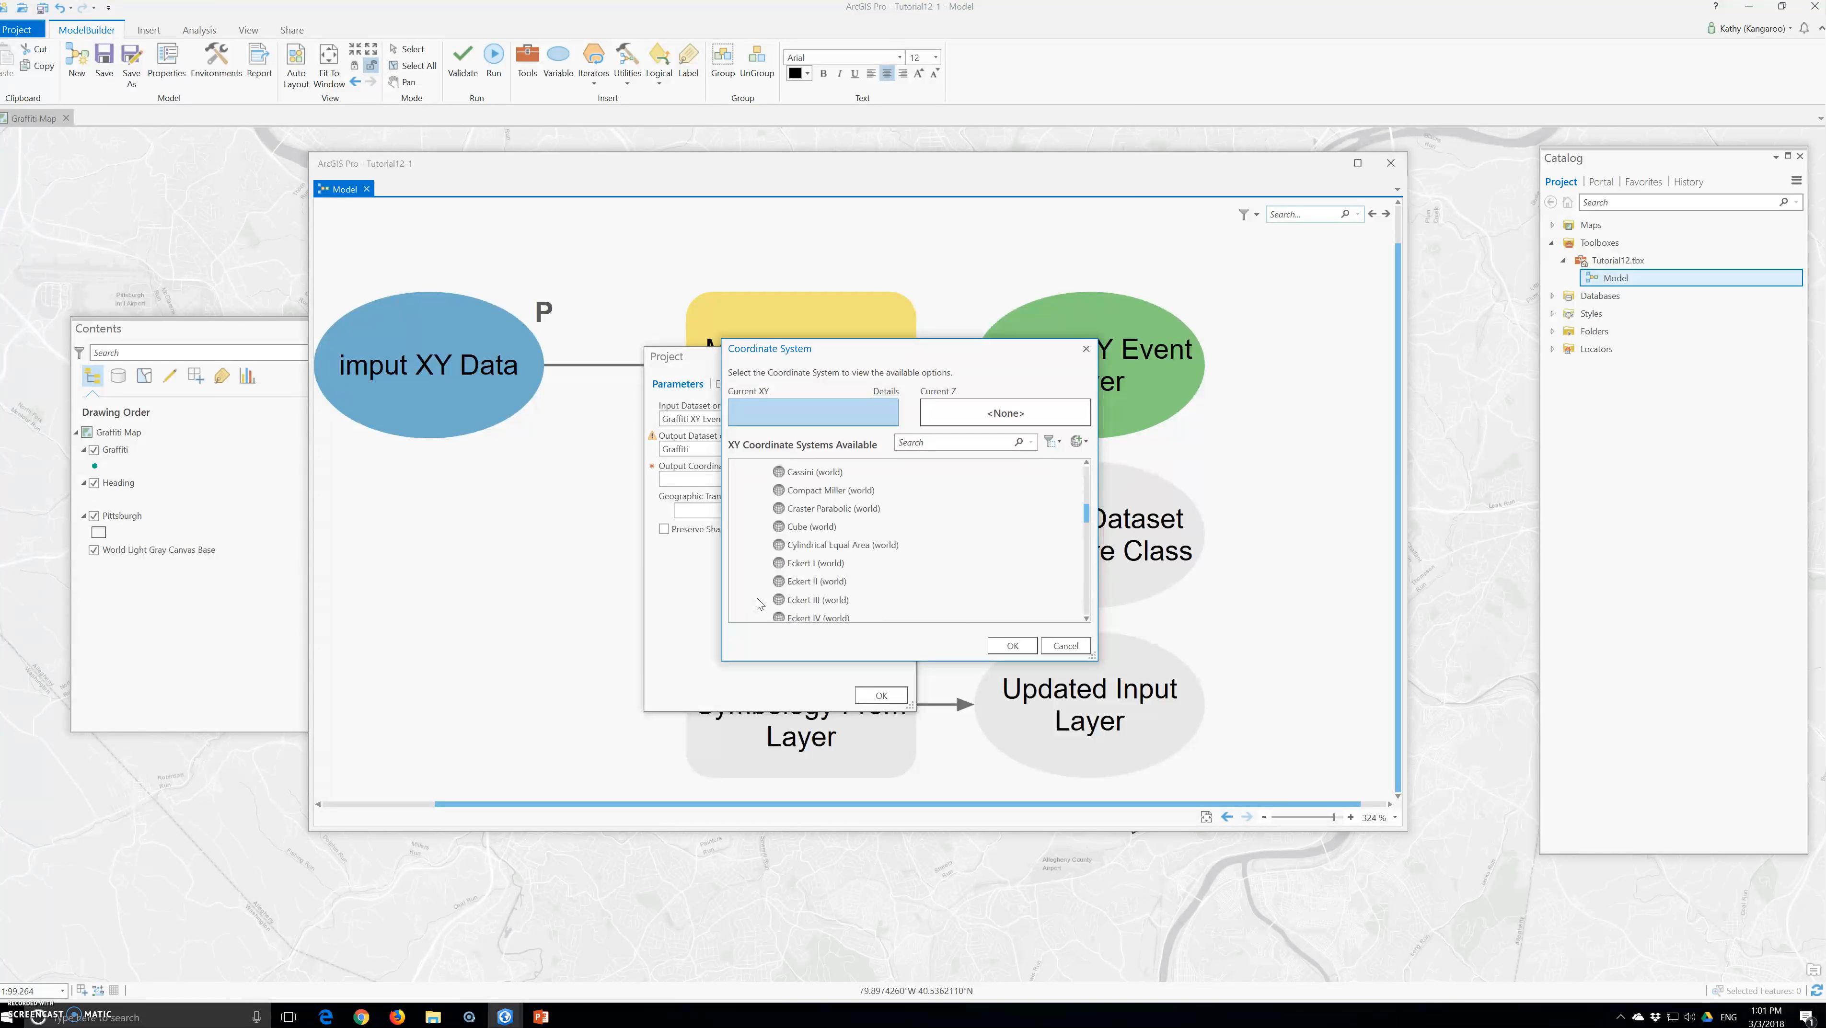
scroll(756, 597, "down", 6)
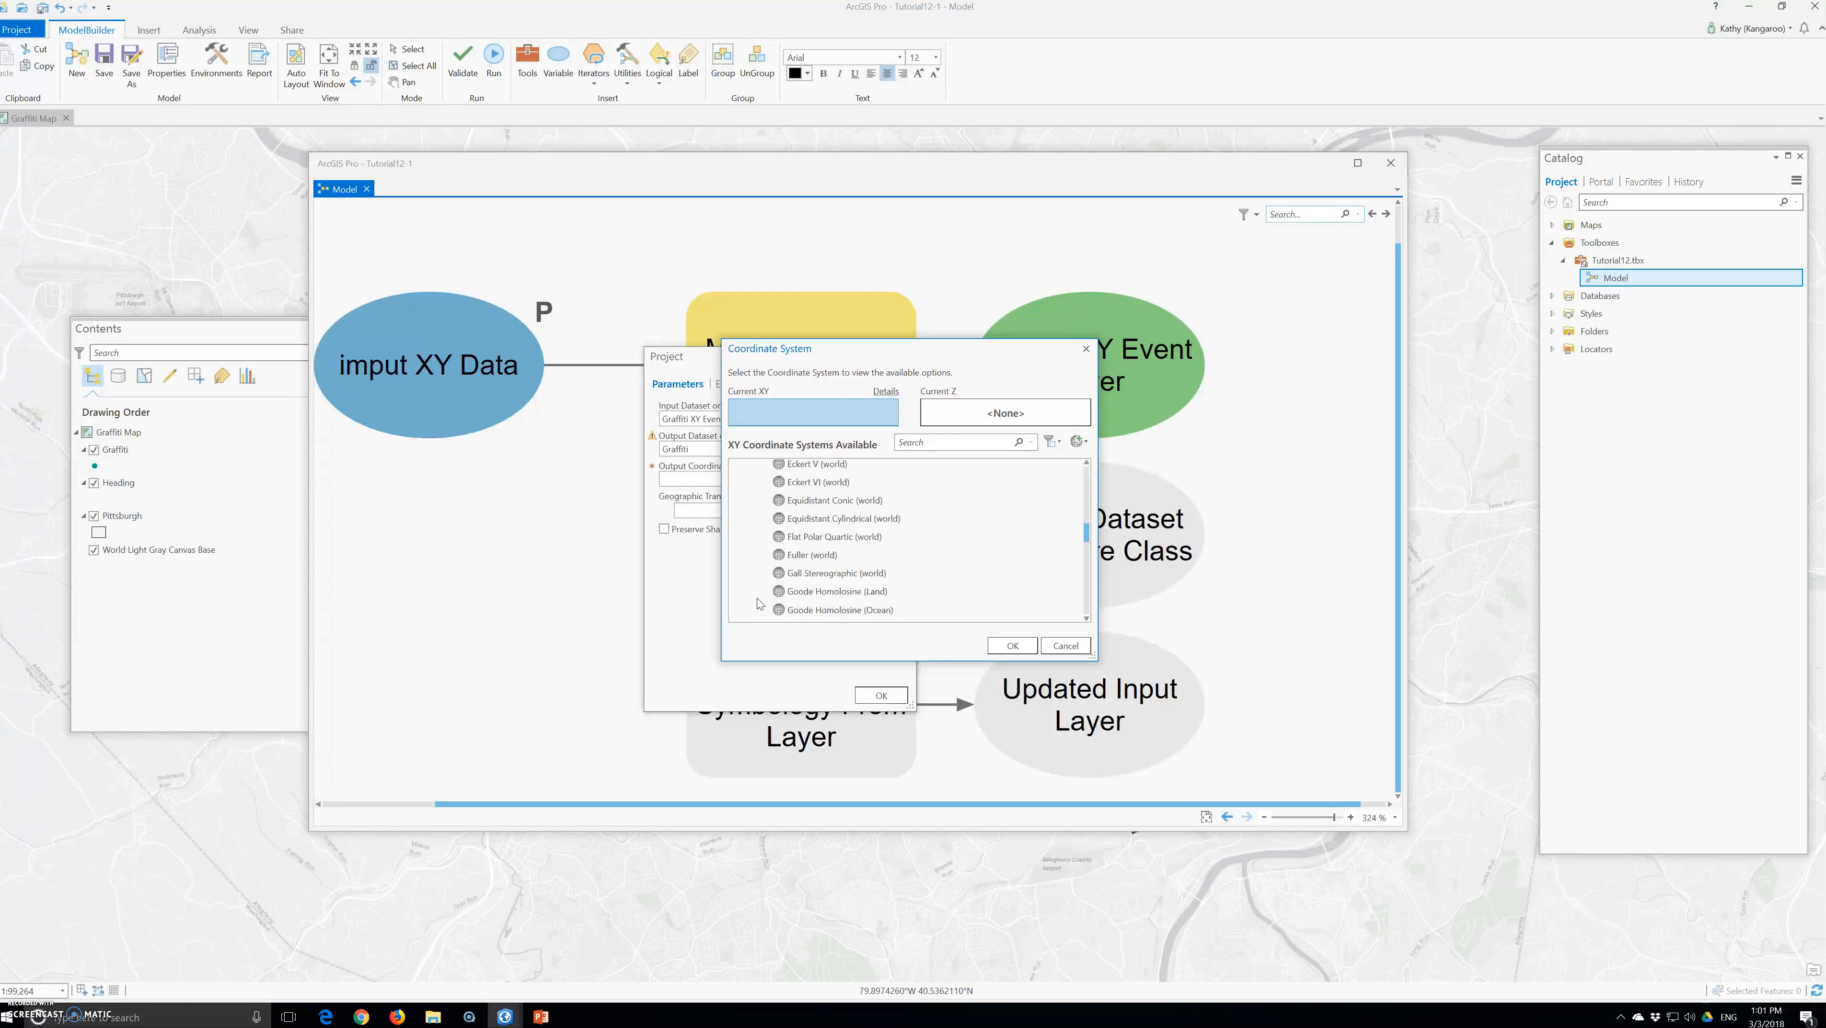
scroll(755, 597, "down", 4)
left_click(830, 531)
scroll(830, 537, "down", 2)
left_click(831, 571)
left_click(802, 534)
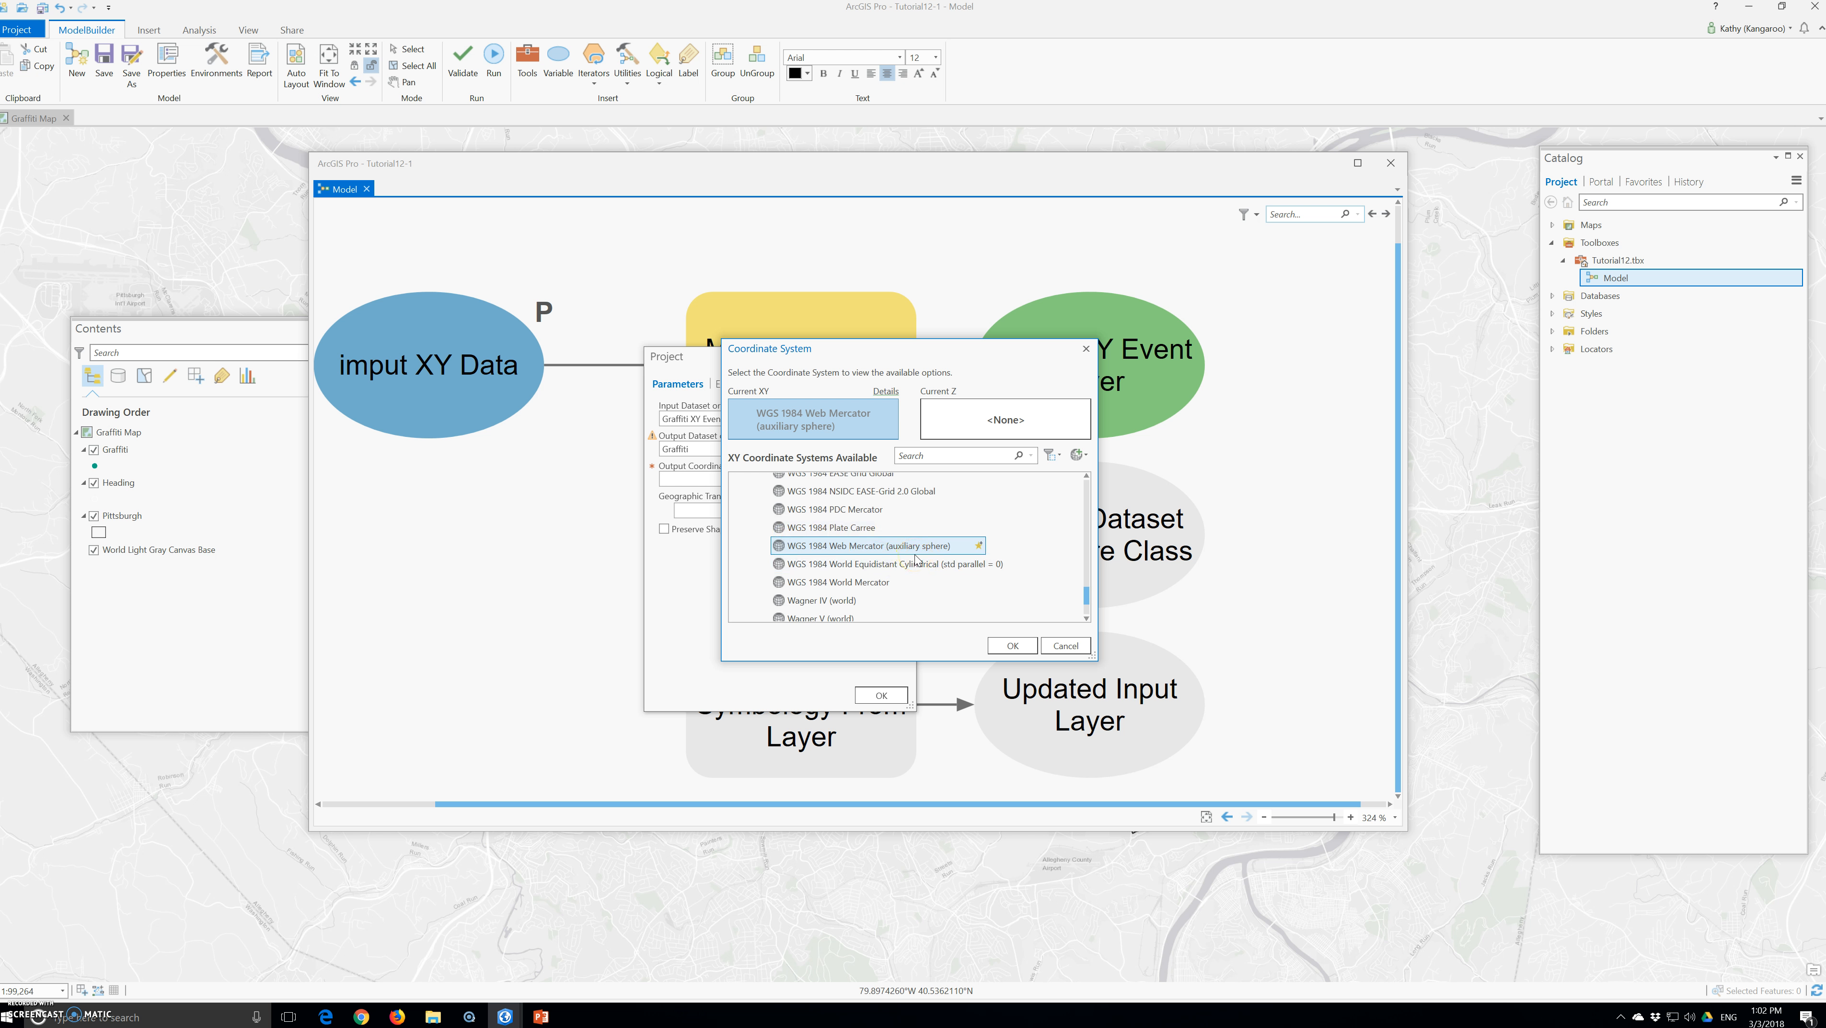
left_click(1011, 646)
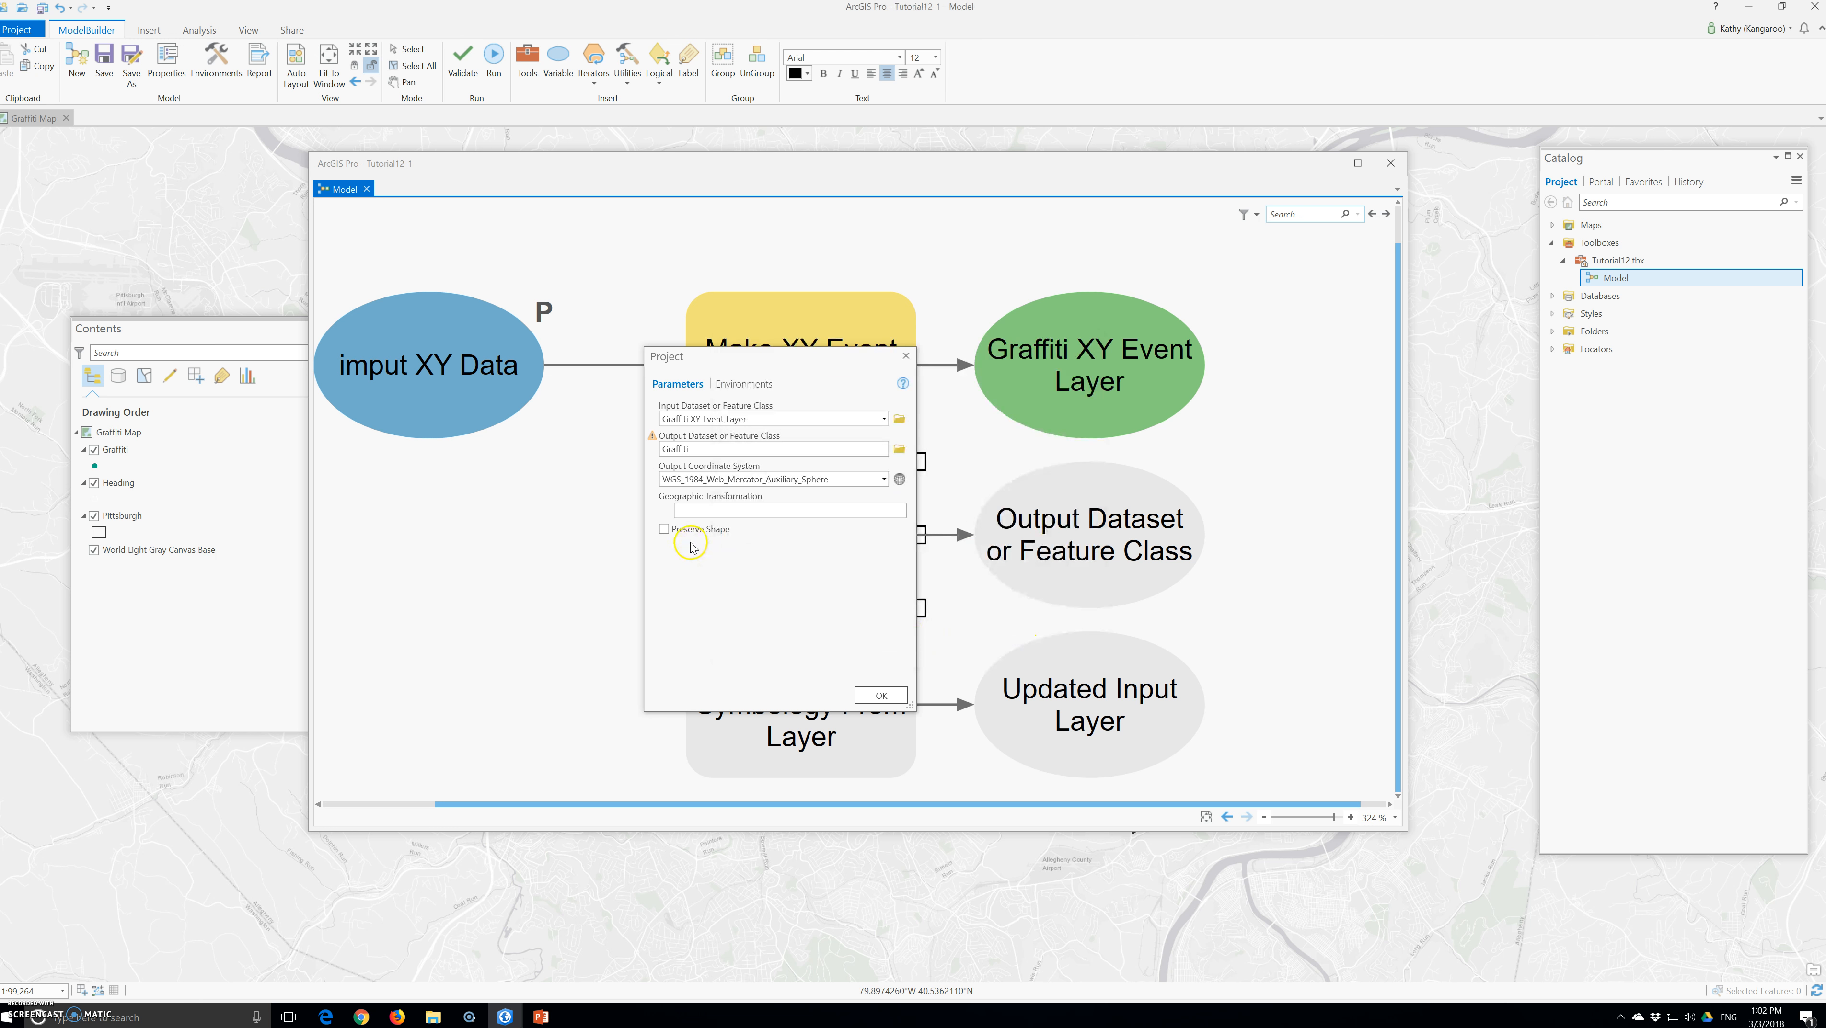
Enable Preserve Shape for the Project tool and accept its parameters
left_click(663, 531)
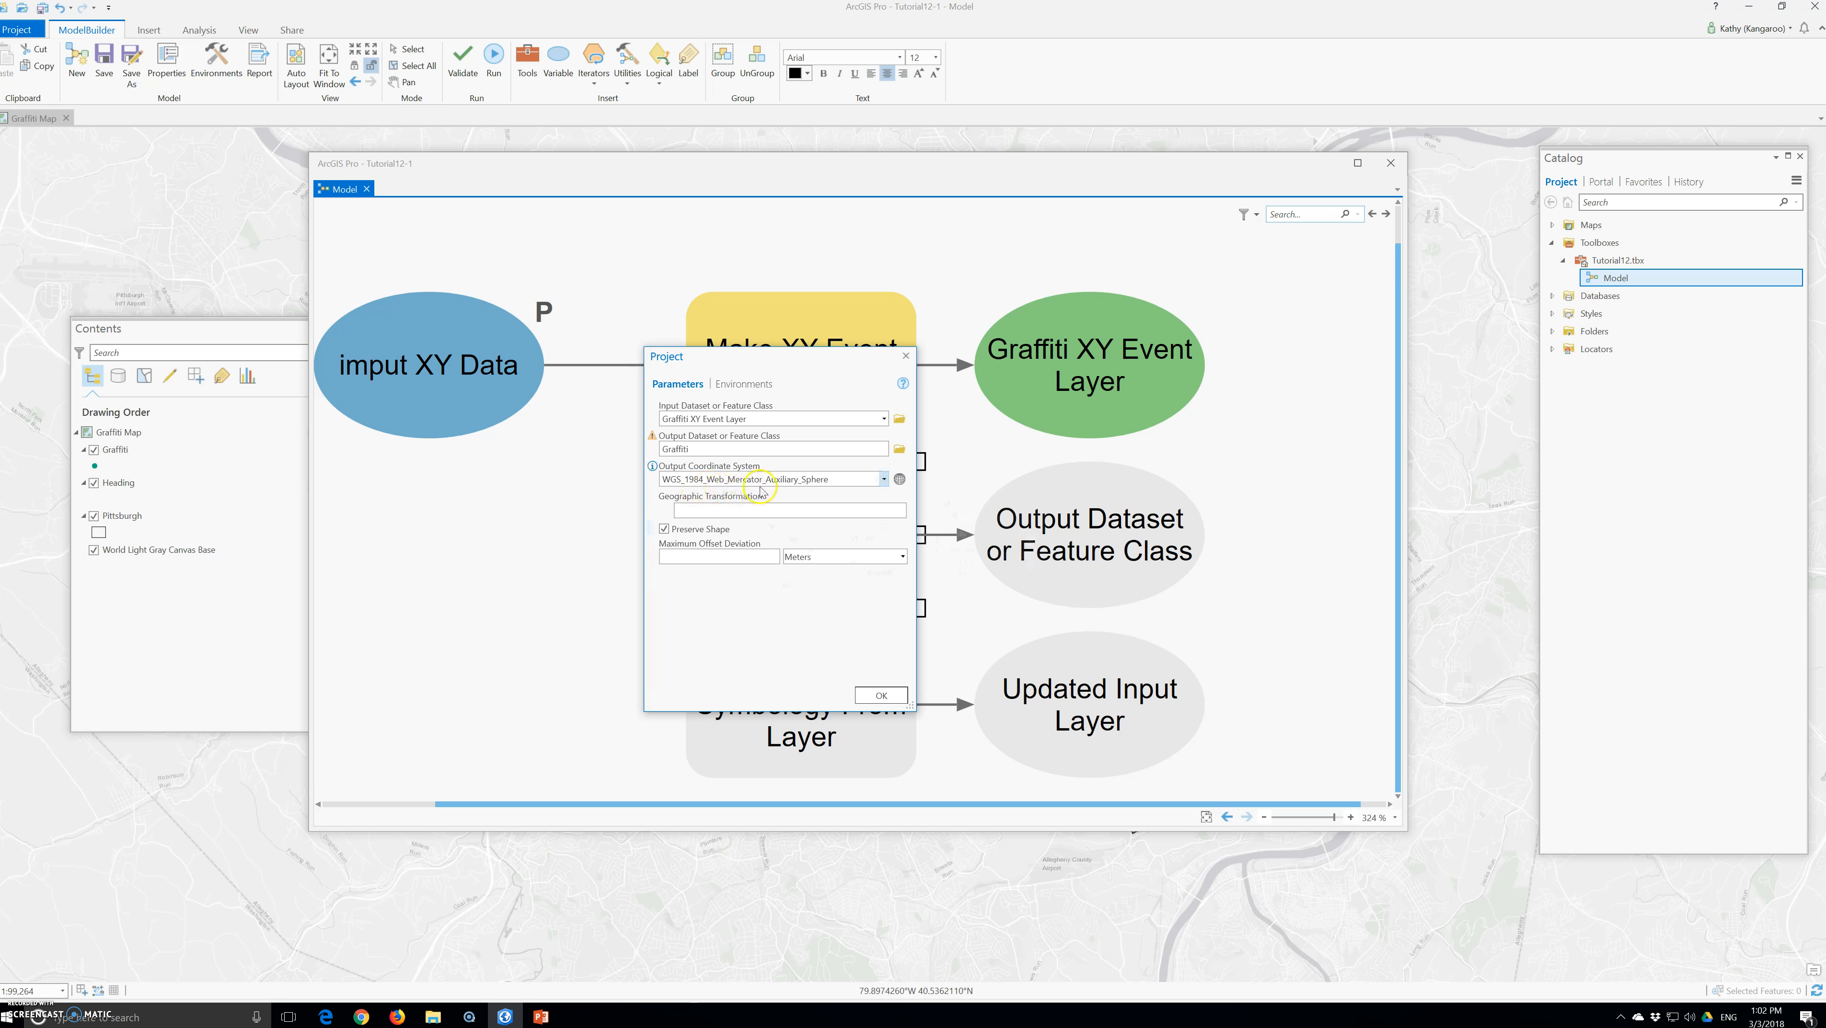
left_click(881, 696)
mouse_move(881, 699)
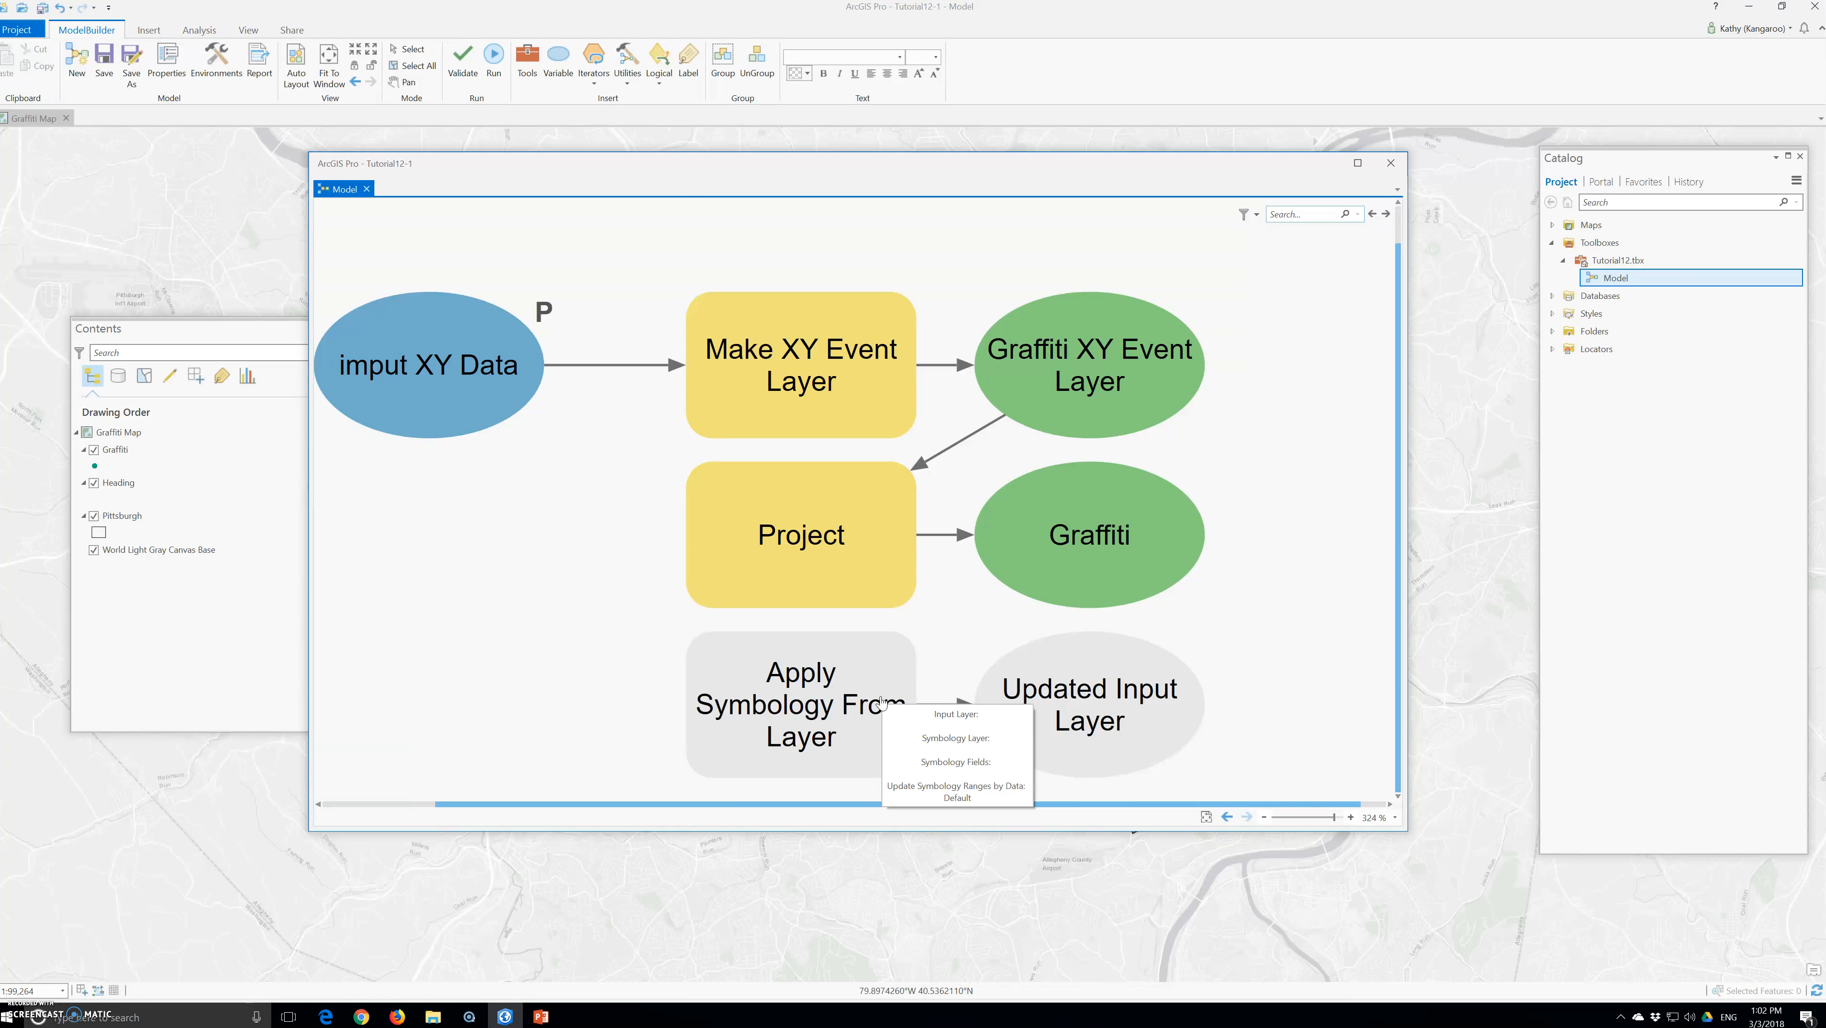
Open the Apply Symbology From Layer tool's parameters and set its input layer to Graffiti
left_click(814, 778)
left_click(797, 716)
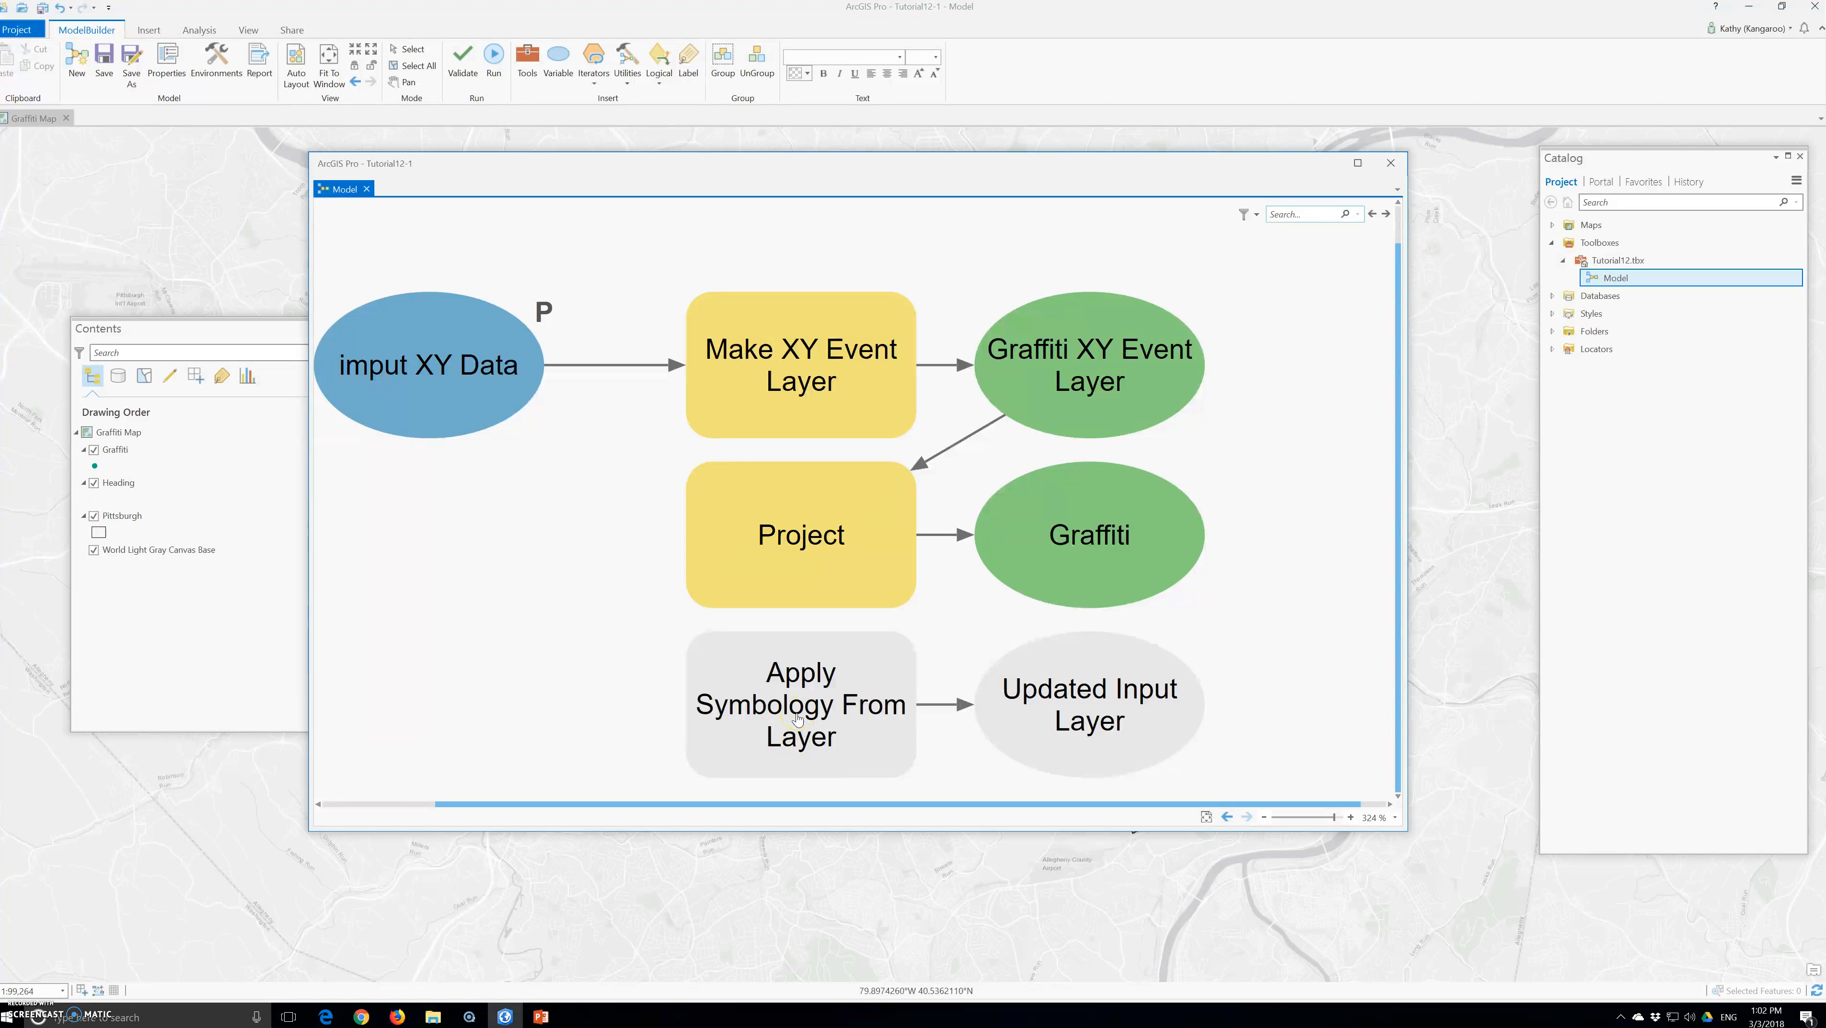
double_click(797, 718)
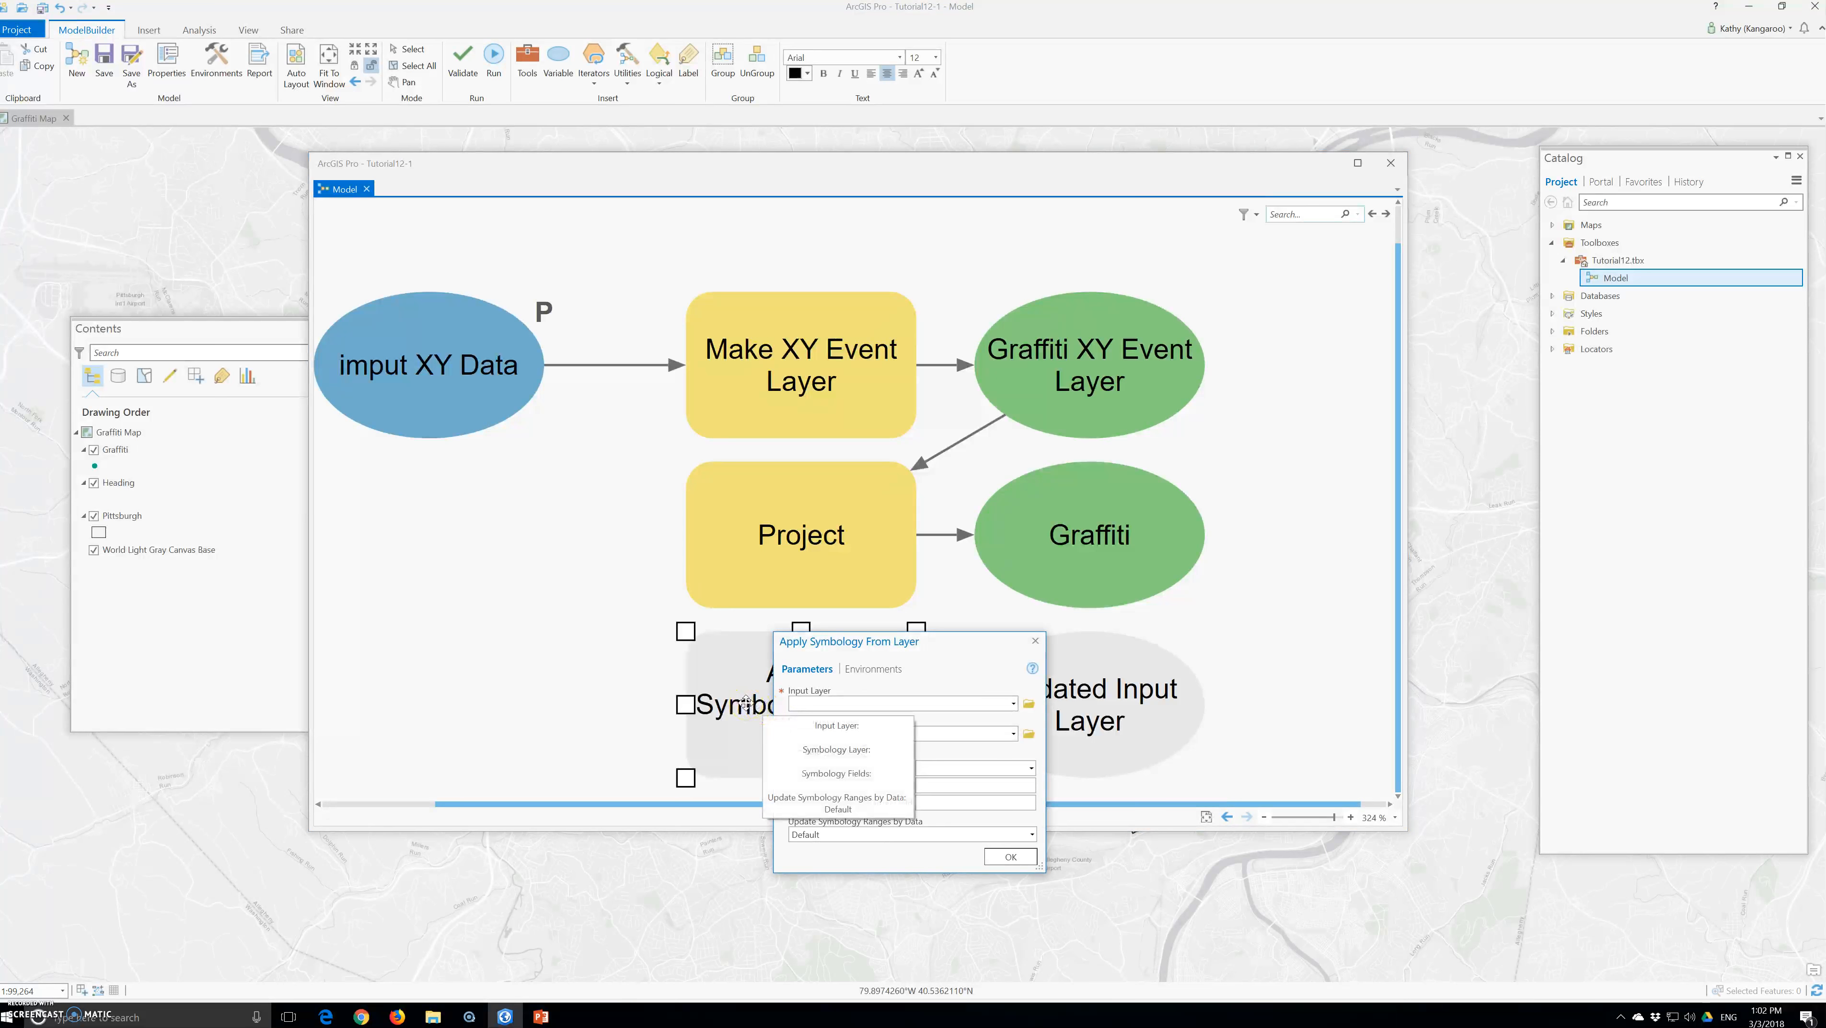
left_click_drag(886, 642, 1115, 547)
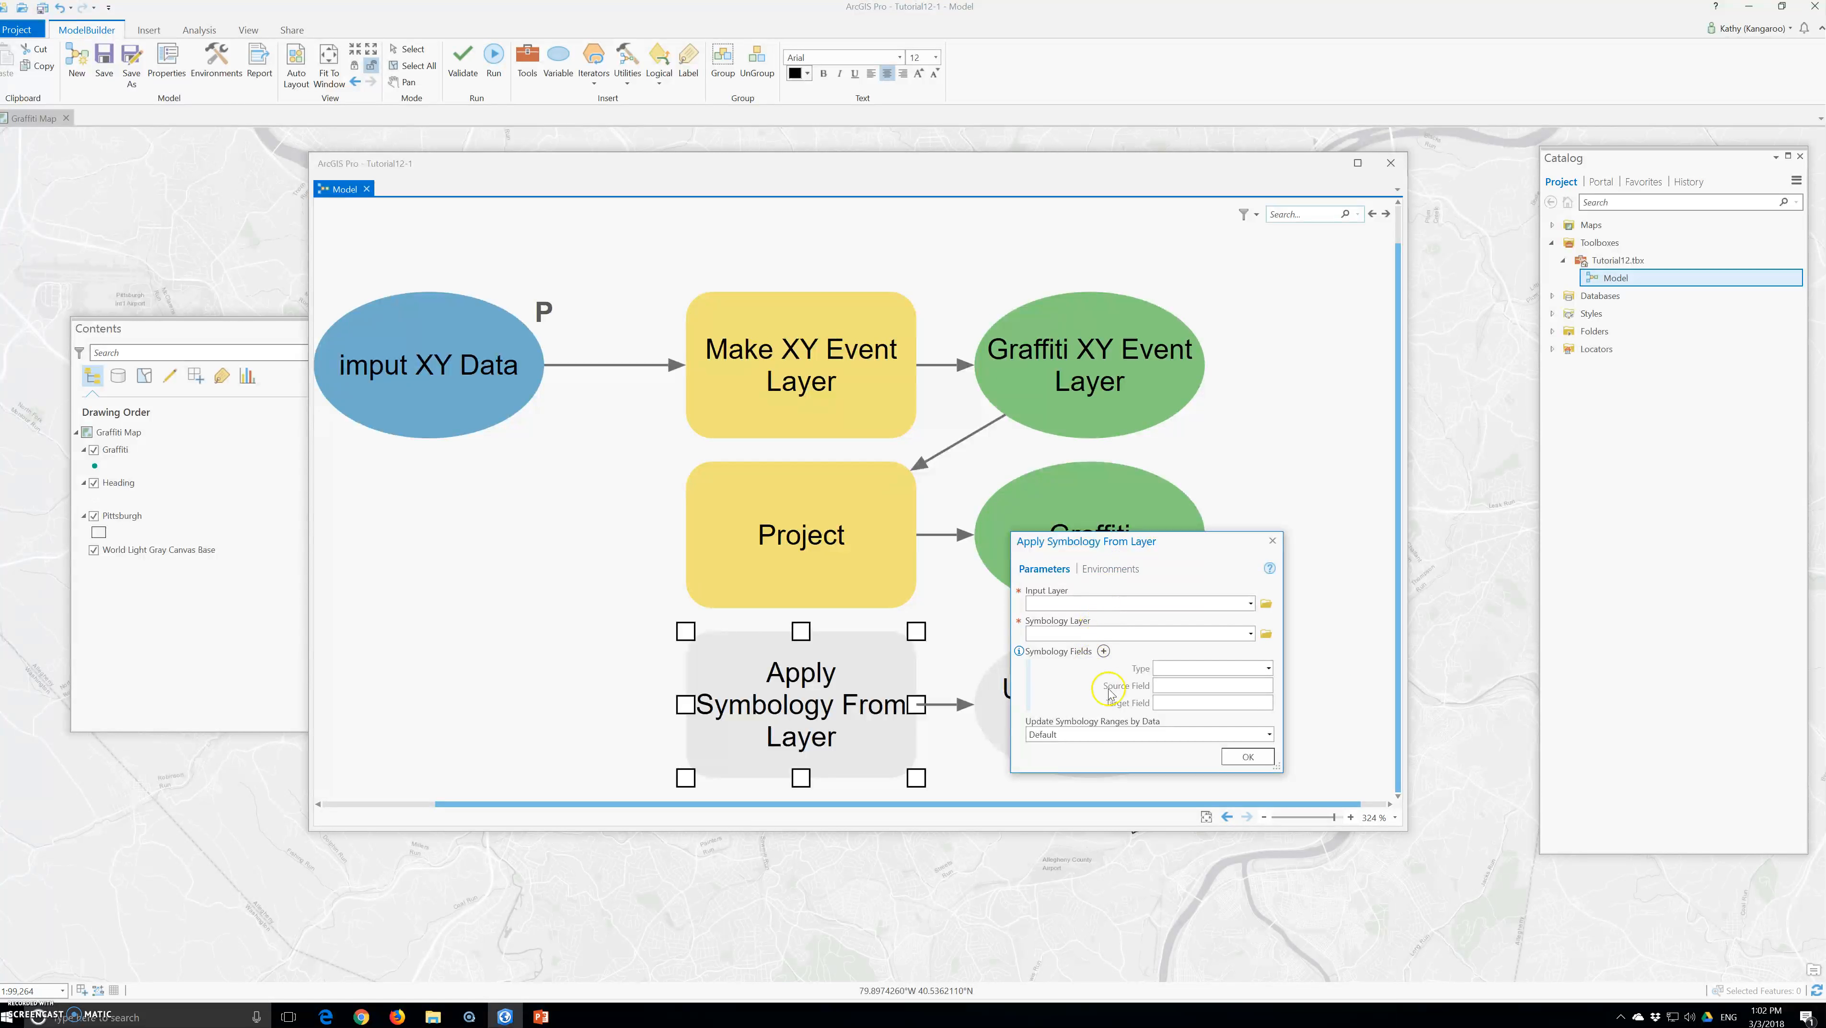
left_click(1251, 603)
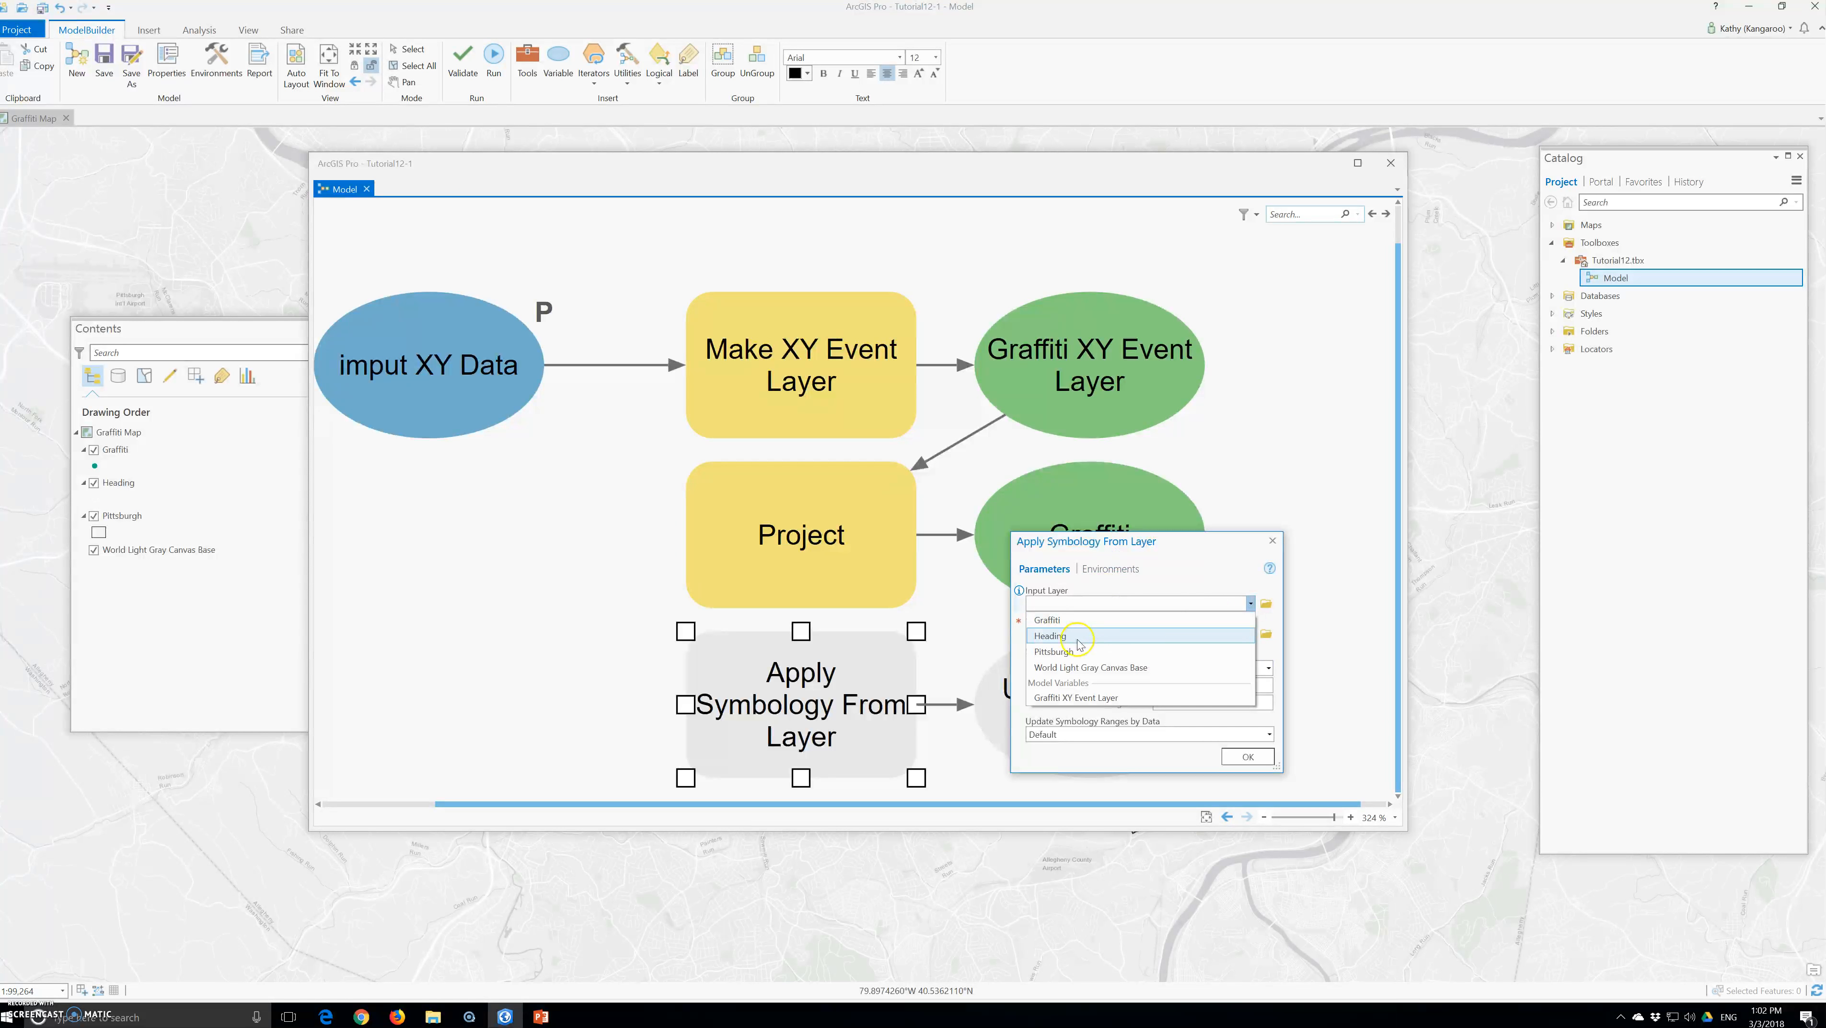
left_click(1057, 620)
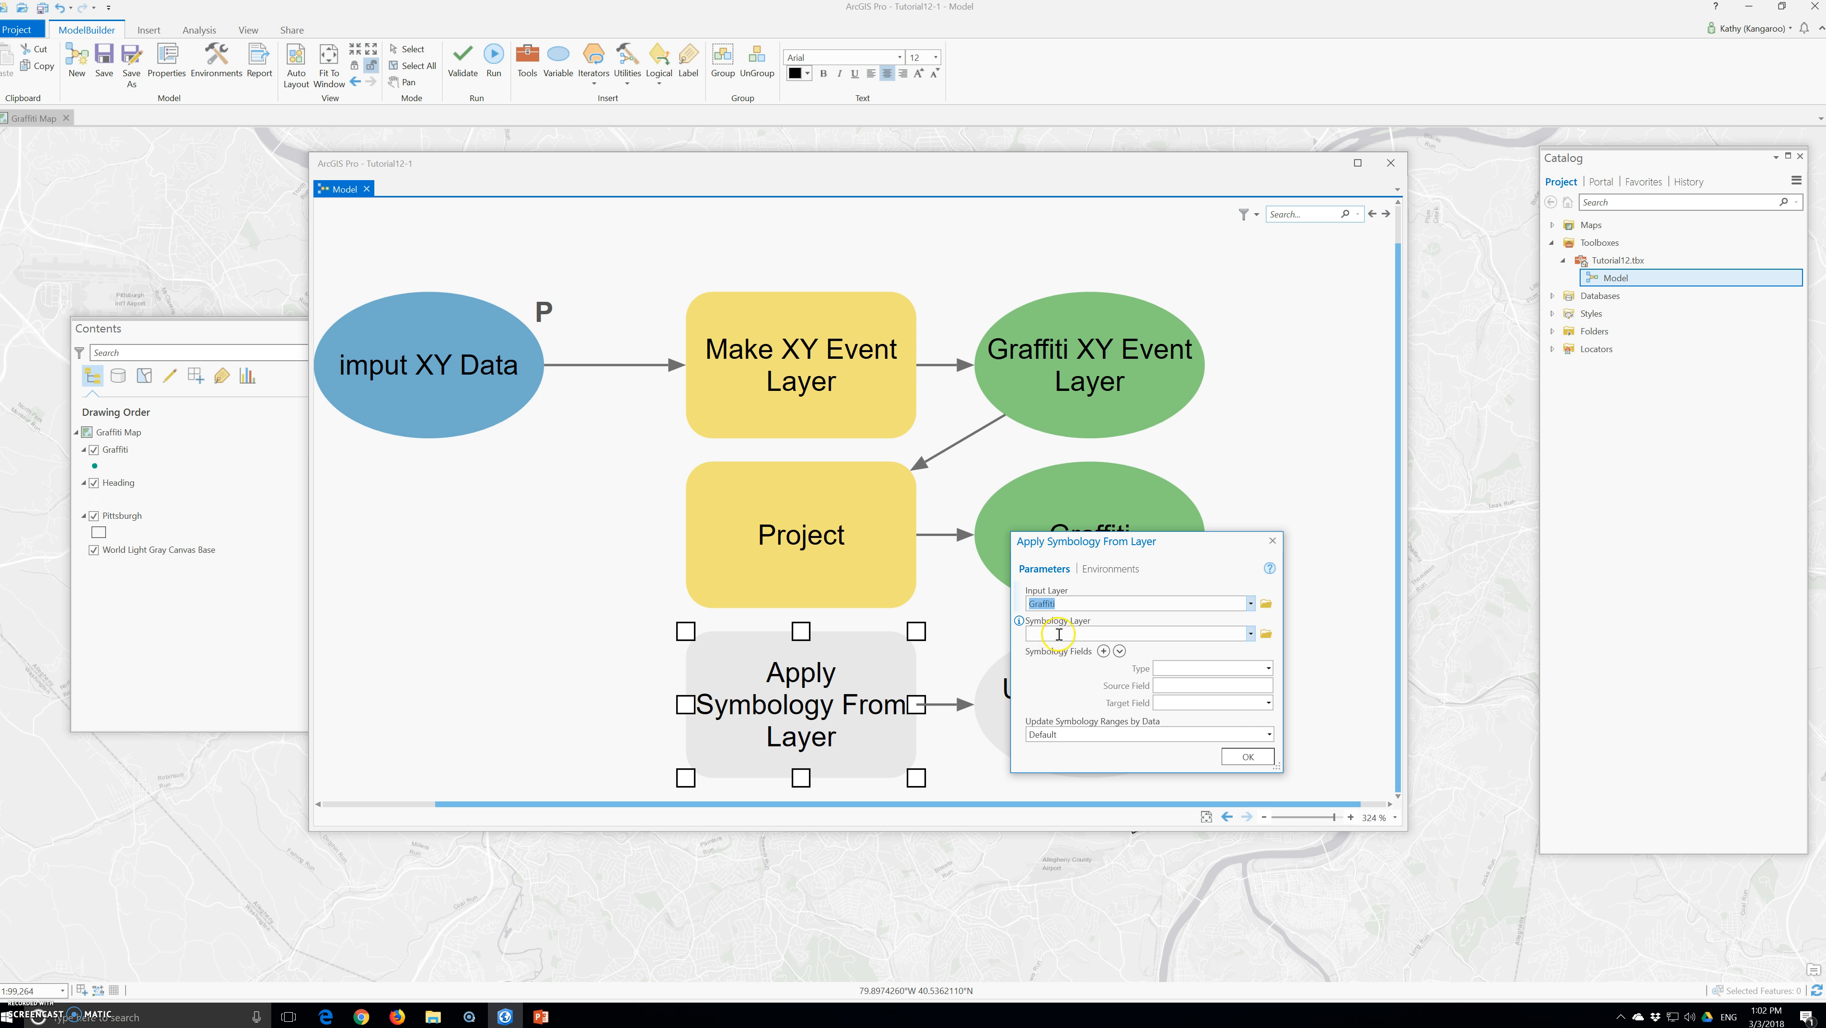
Start browsing the folders for a layer file for the Symbology Layer parameter
left_click(1250, 634)
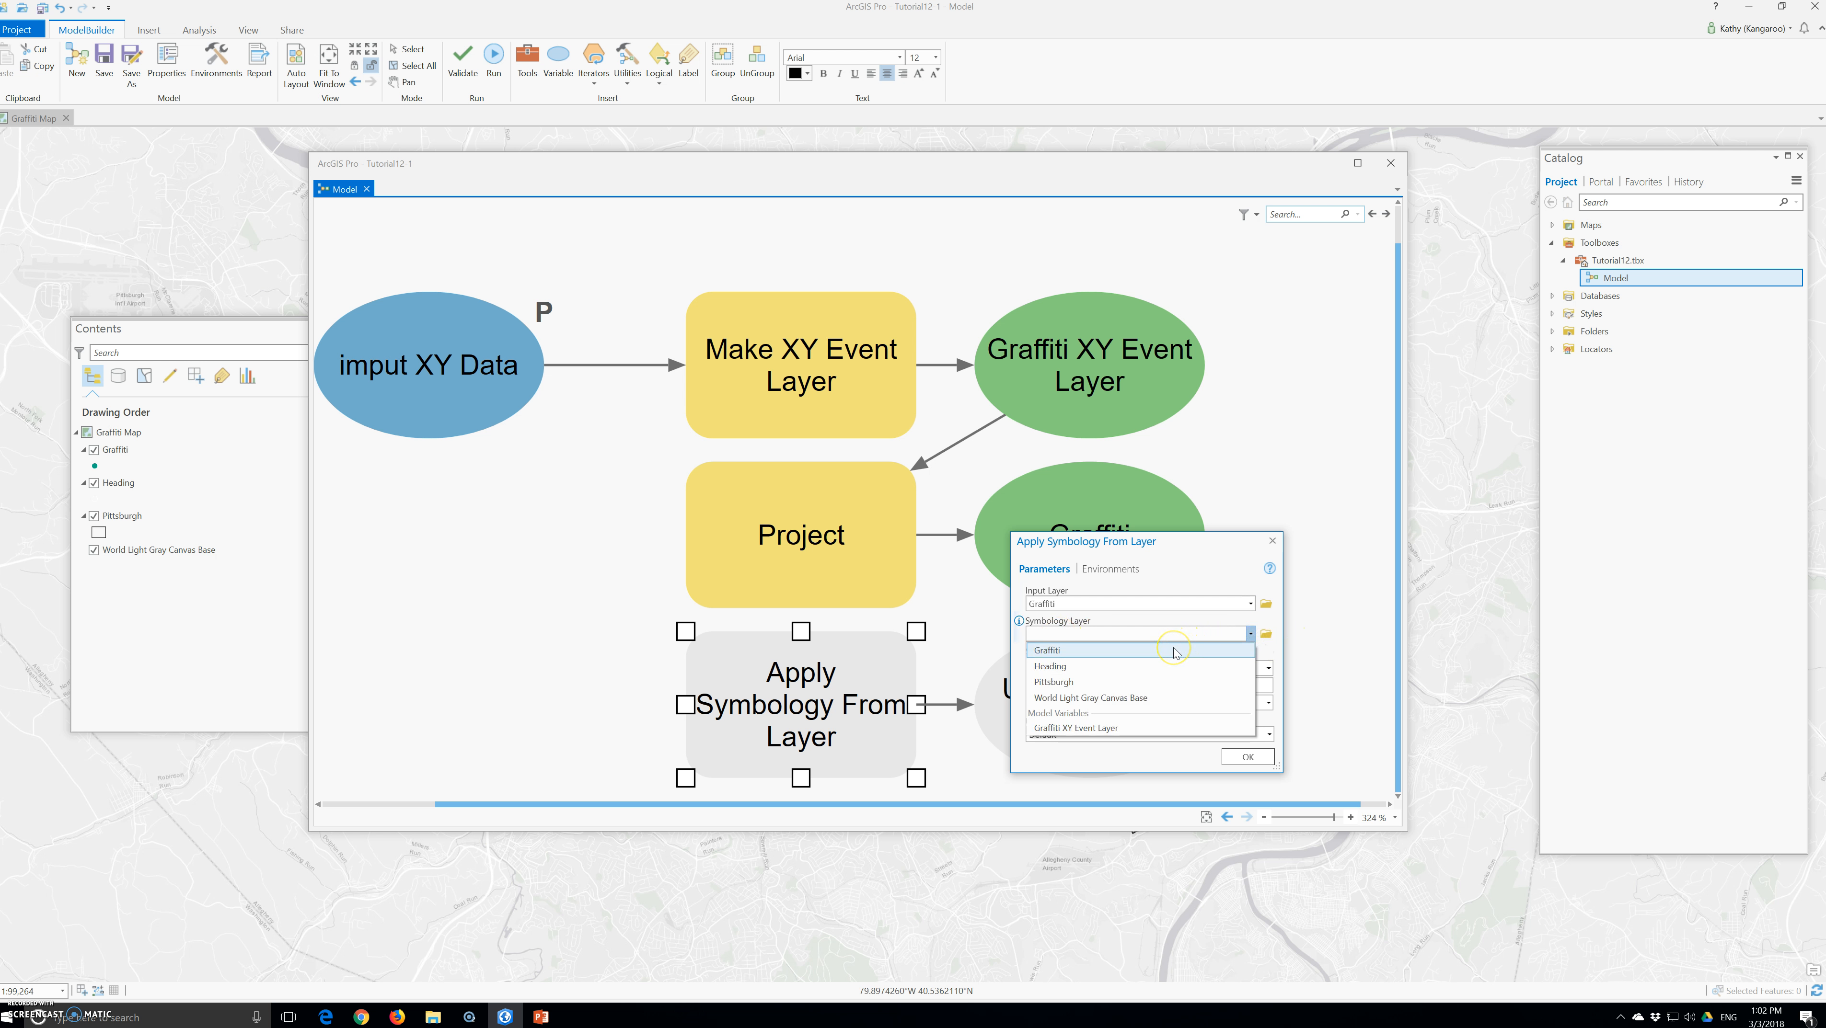
left_click(1266, 633)
left_click(1267, 634)
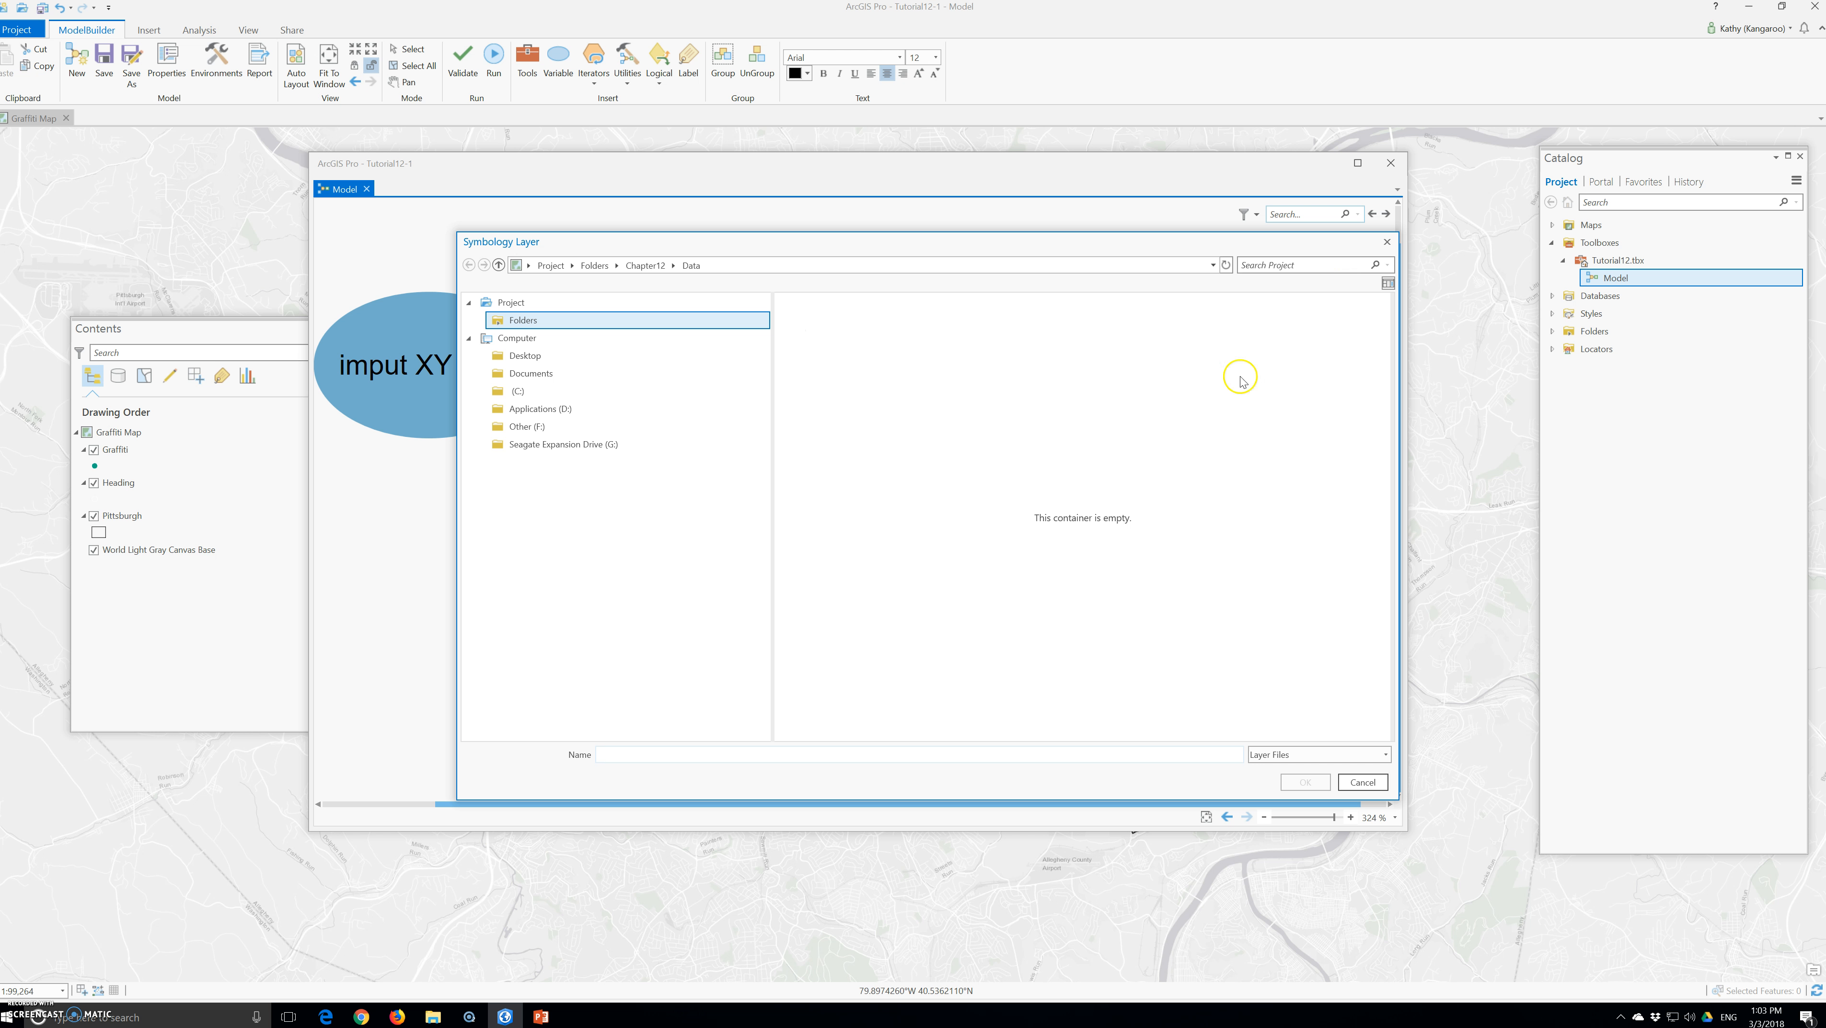
left_click(520, 321)
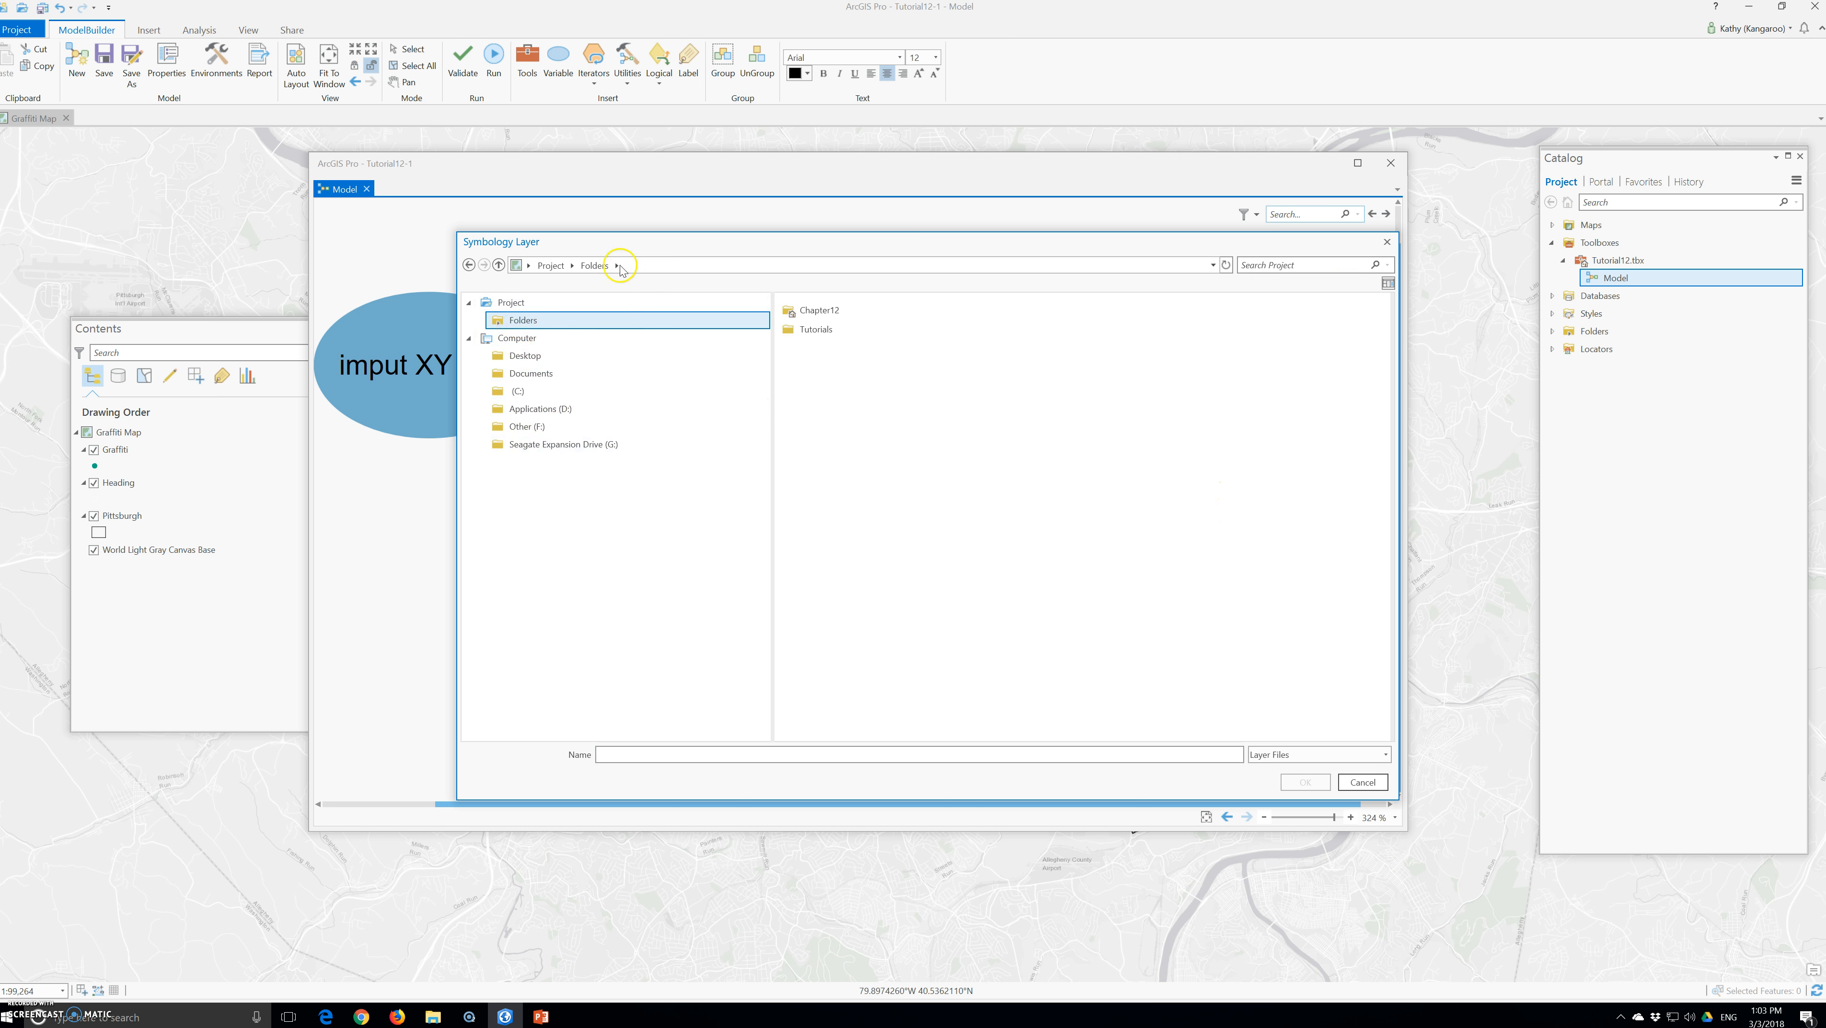
double_click(817, 330)
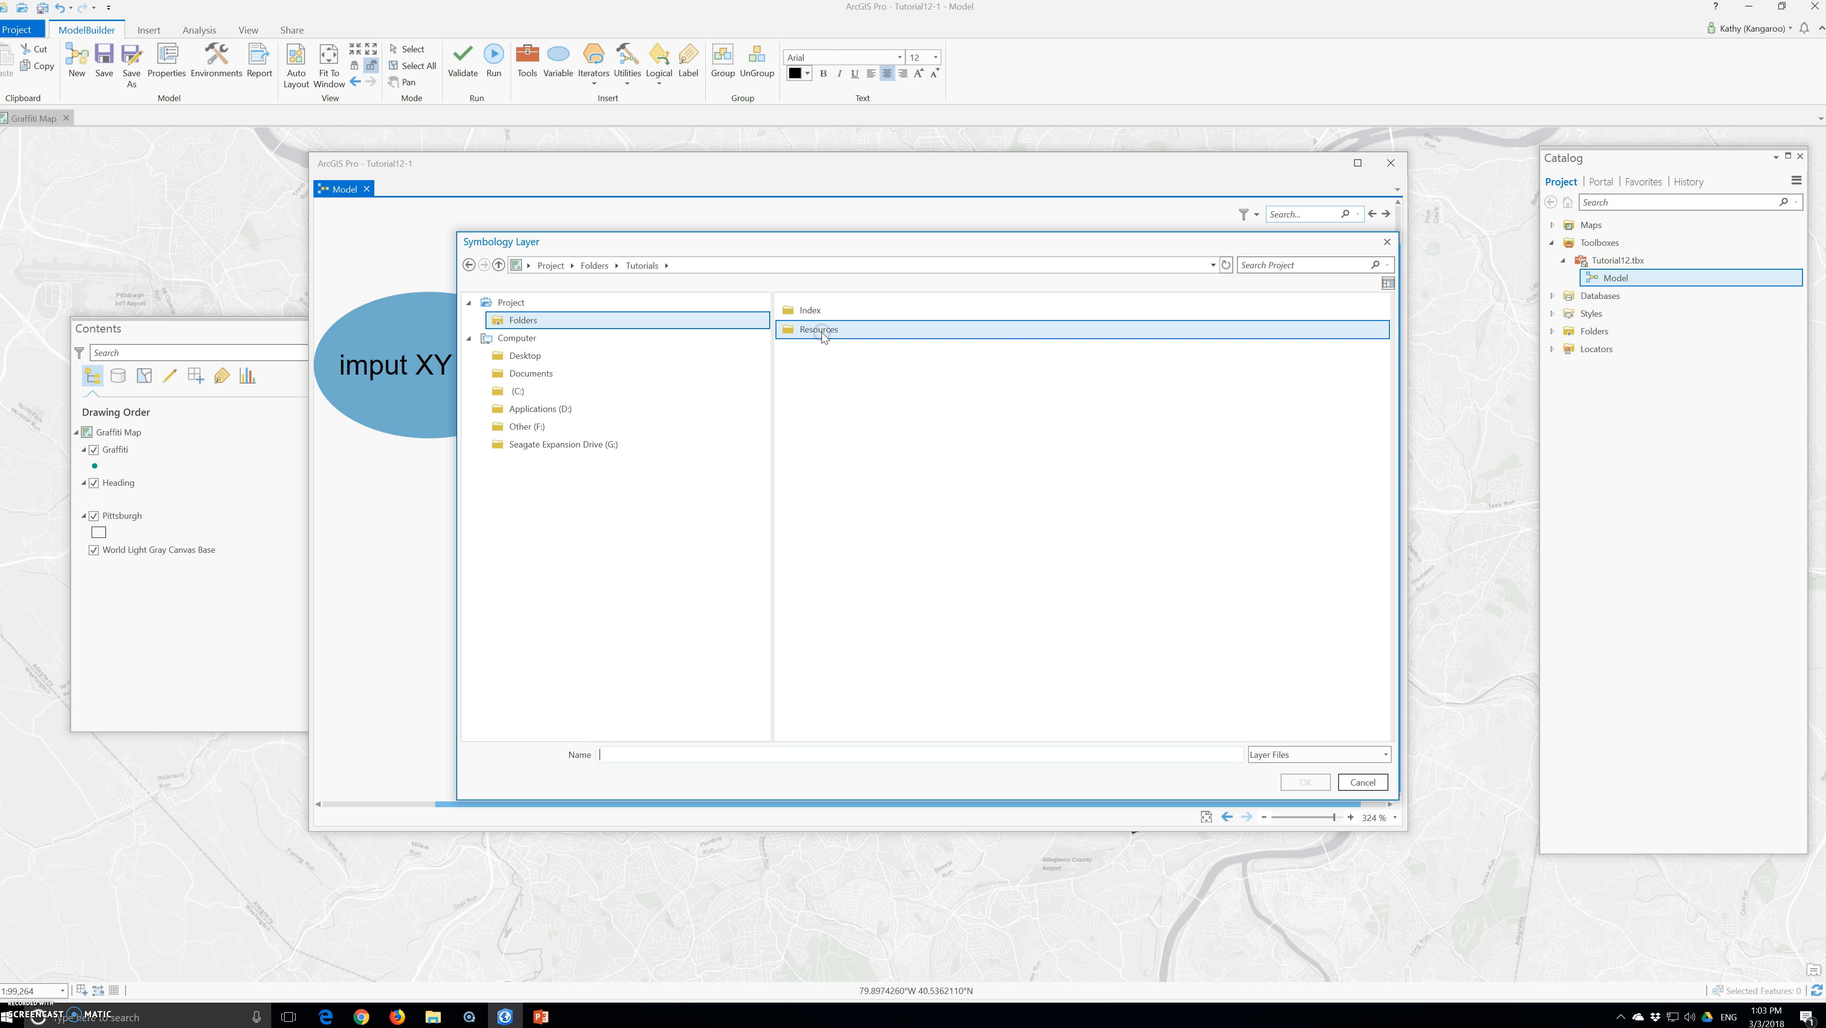
left_click(594, 265)
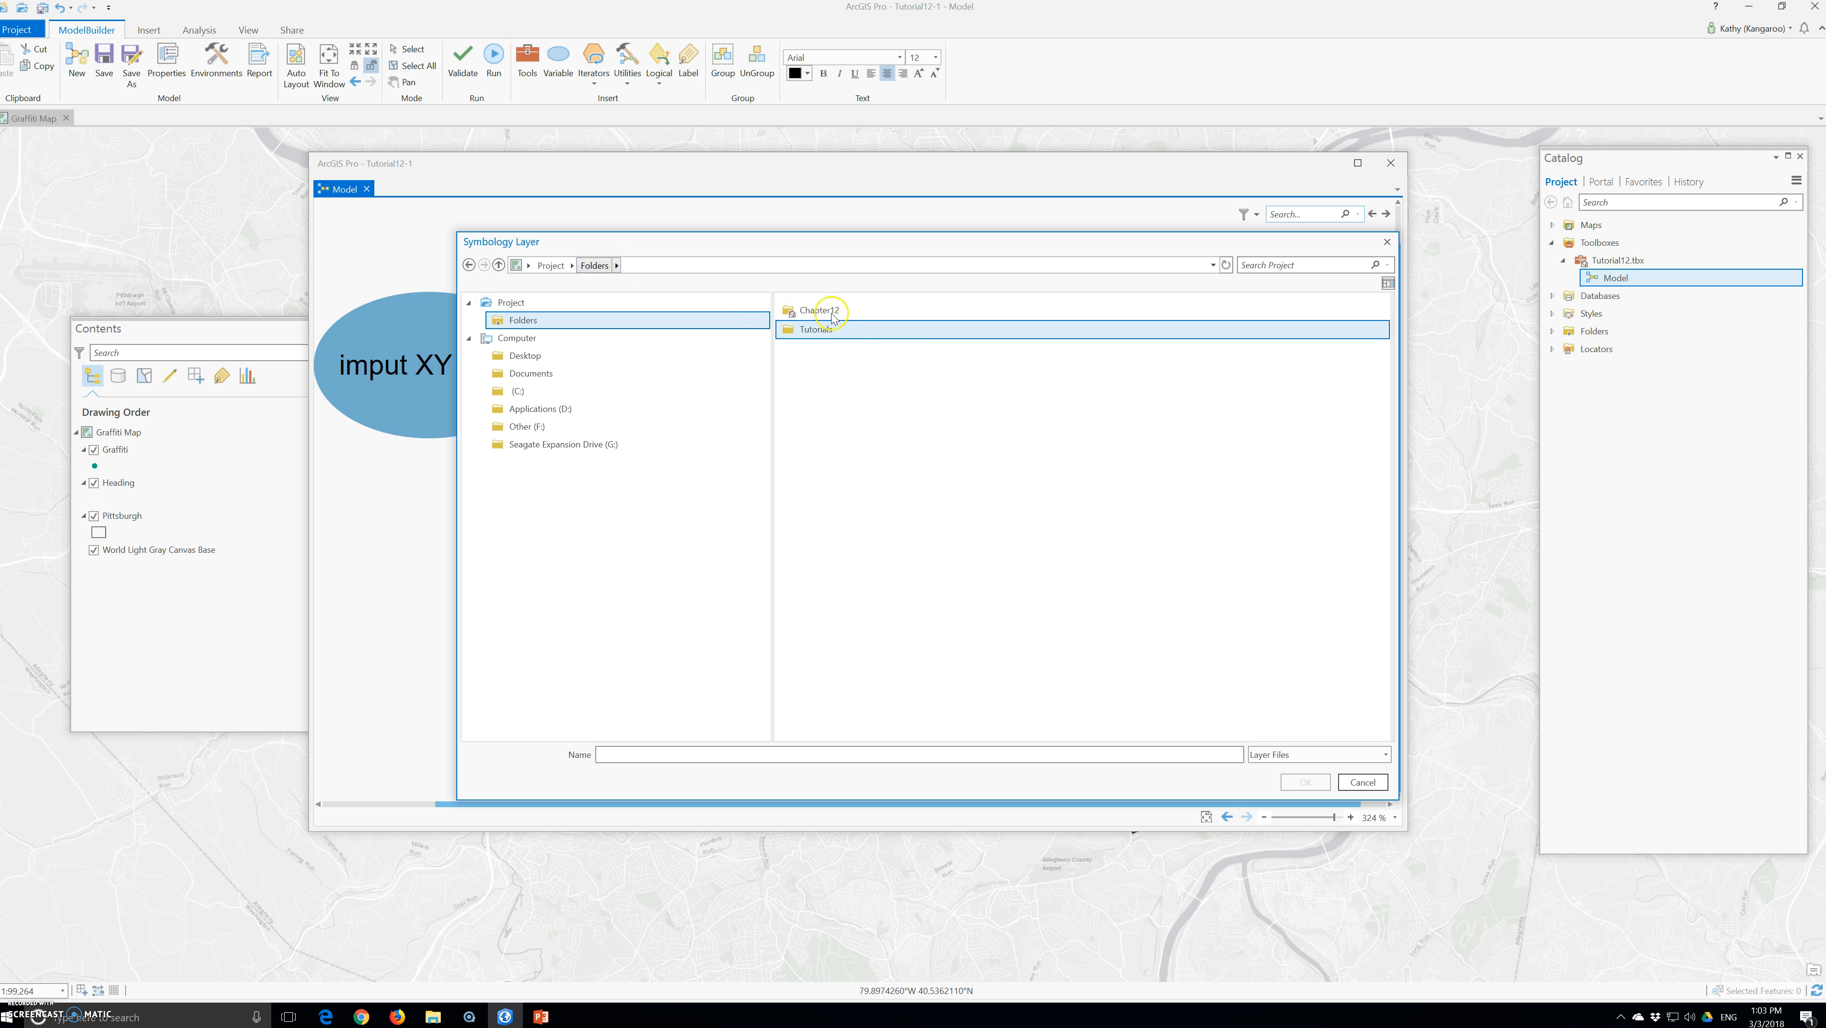
Browse from the Desktop through ProT, EsriPress, bookdata and GIST1Pro into the Chapter12 folder
left_click(525, 356)
left_click(832, 332)
double_click(832, 333)
double_click(815, 310)
double_click(815, 310)
double_click(815, 310)
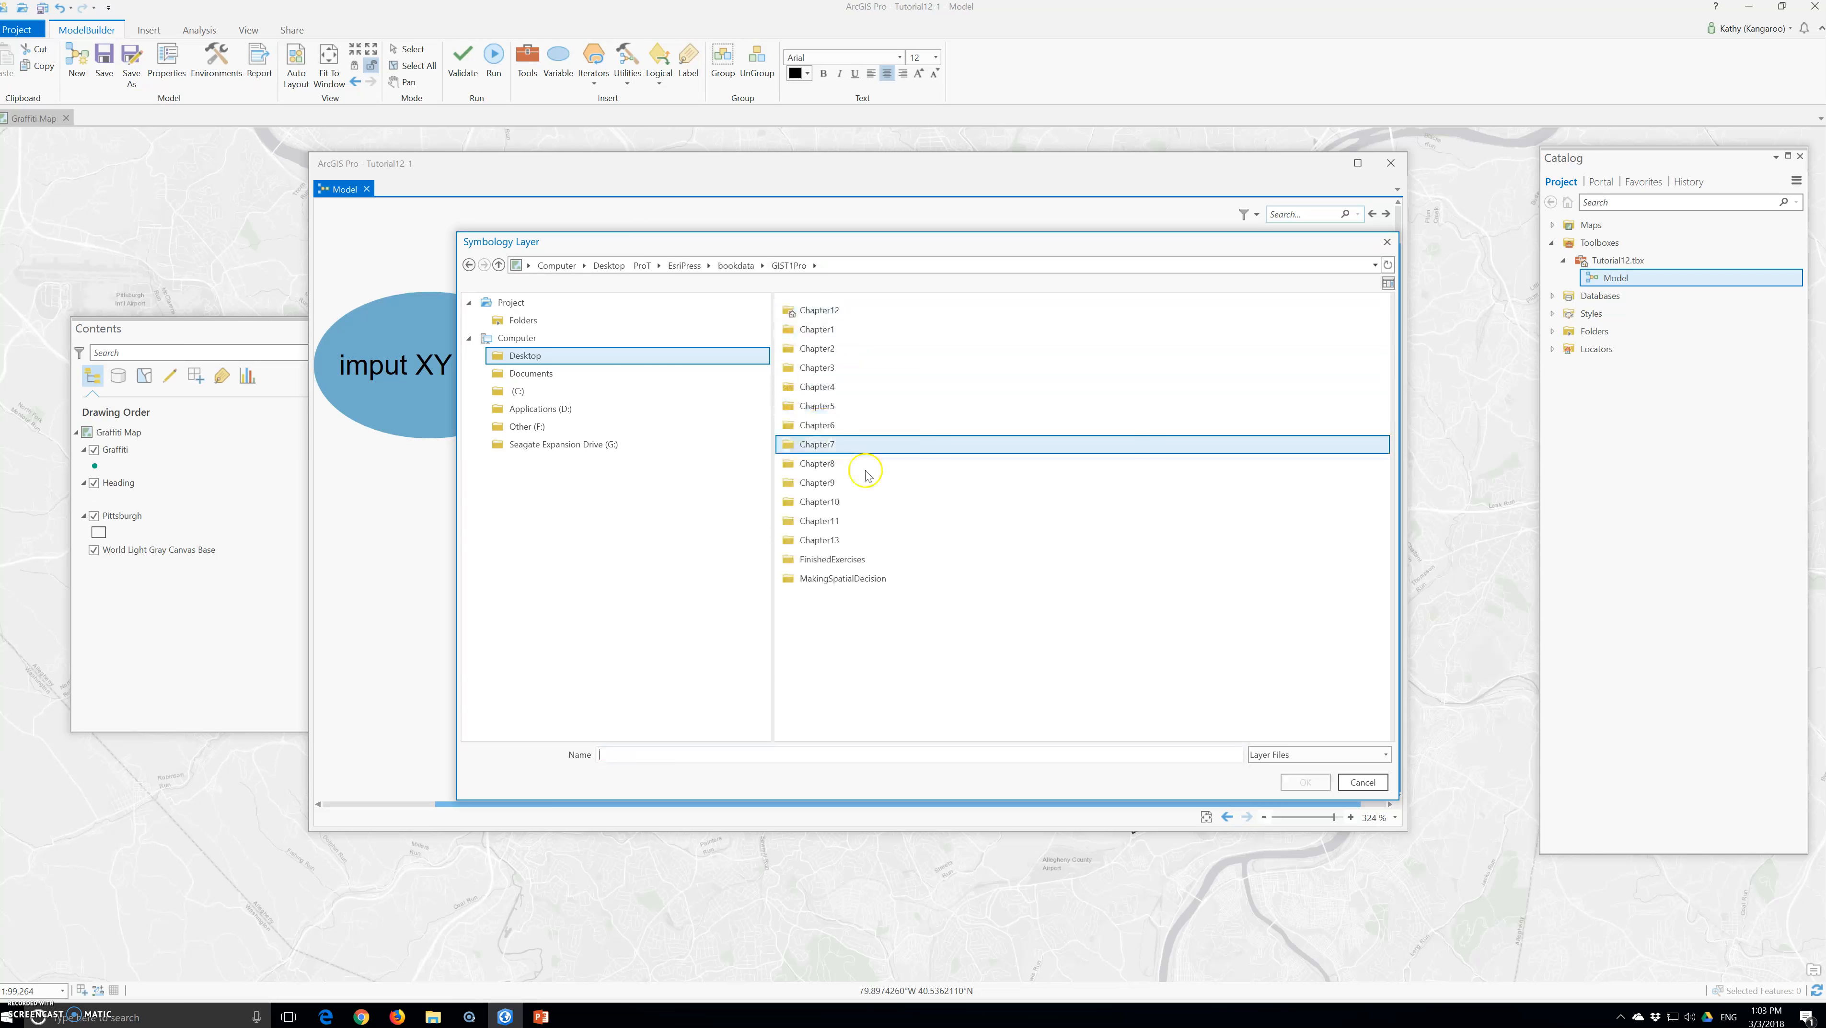
double_click(815, 311)
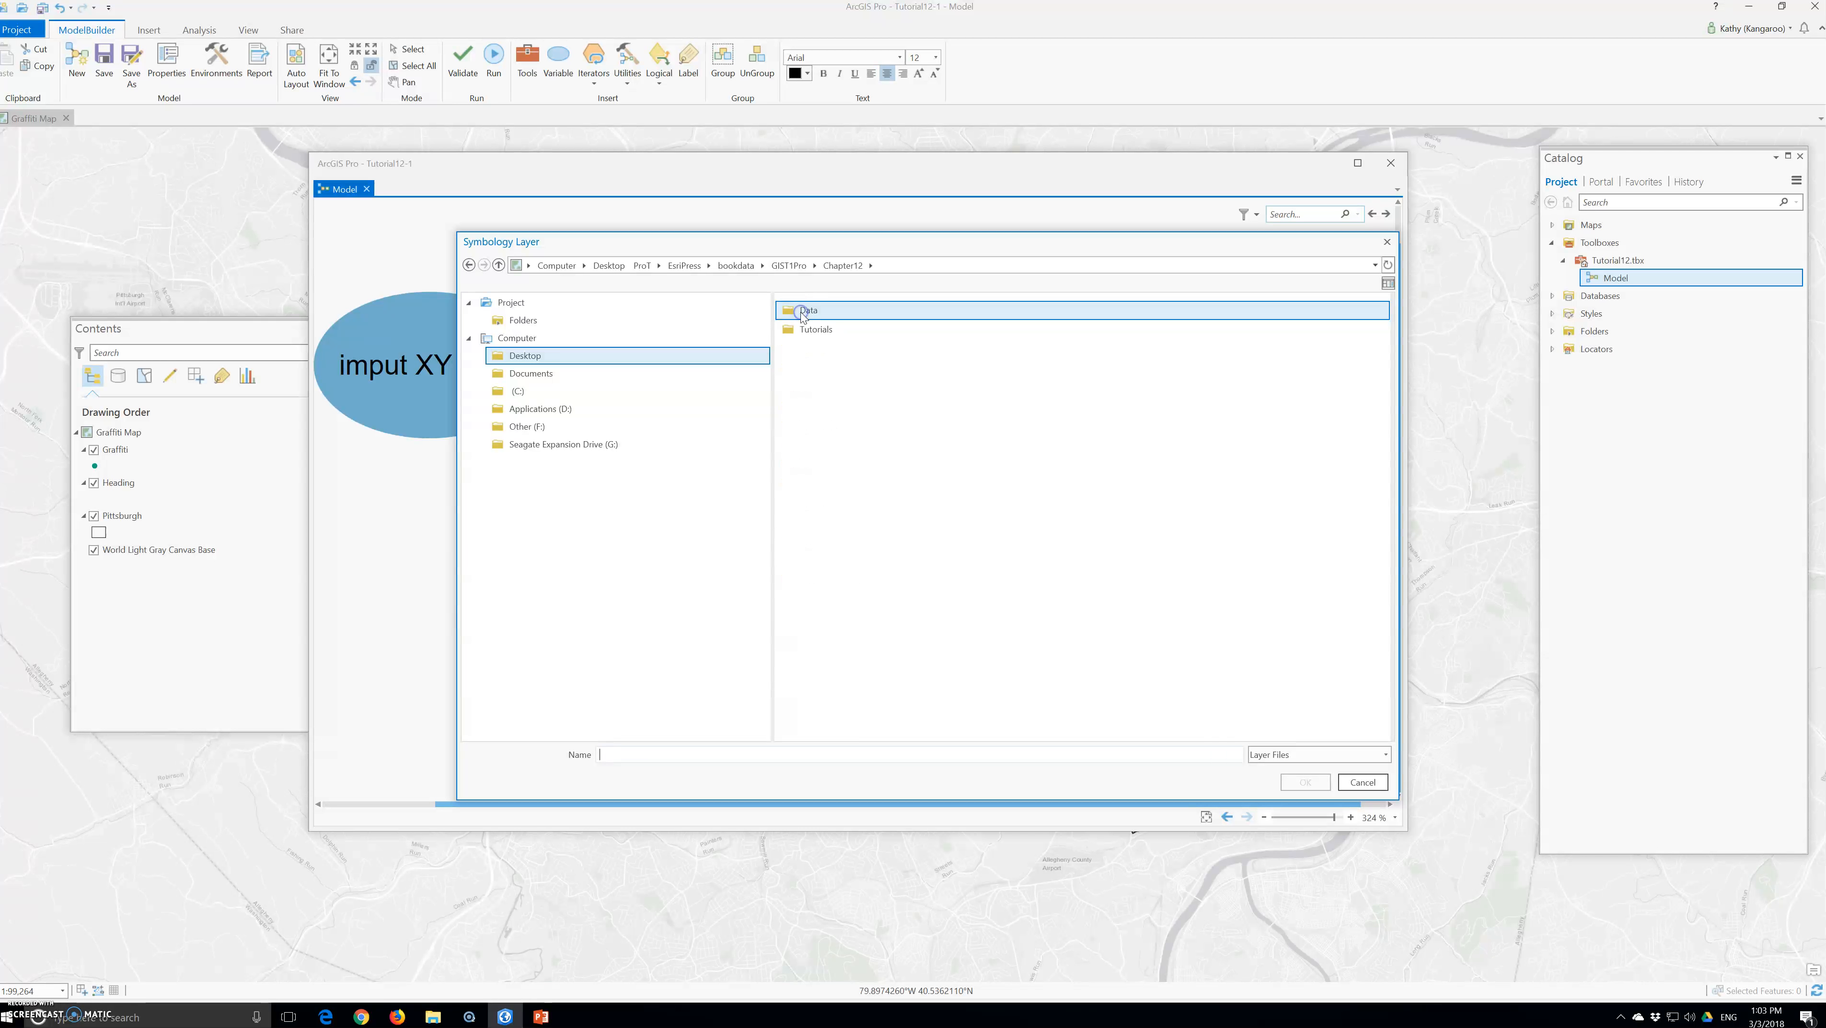
Set the symbology layer to Graffiti.lyrx from Chapter12's Tutorials\Resources folder and accept the Apply Symbology From Layer parameters
double_click(802, 314)
left_click(842, 265)
left_click(812, 316)
double_click(814, 329)
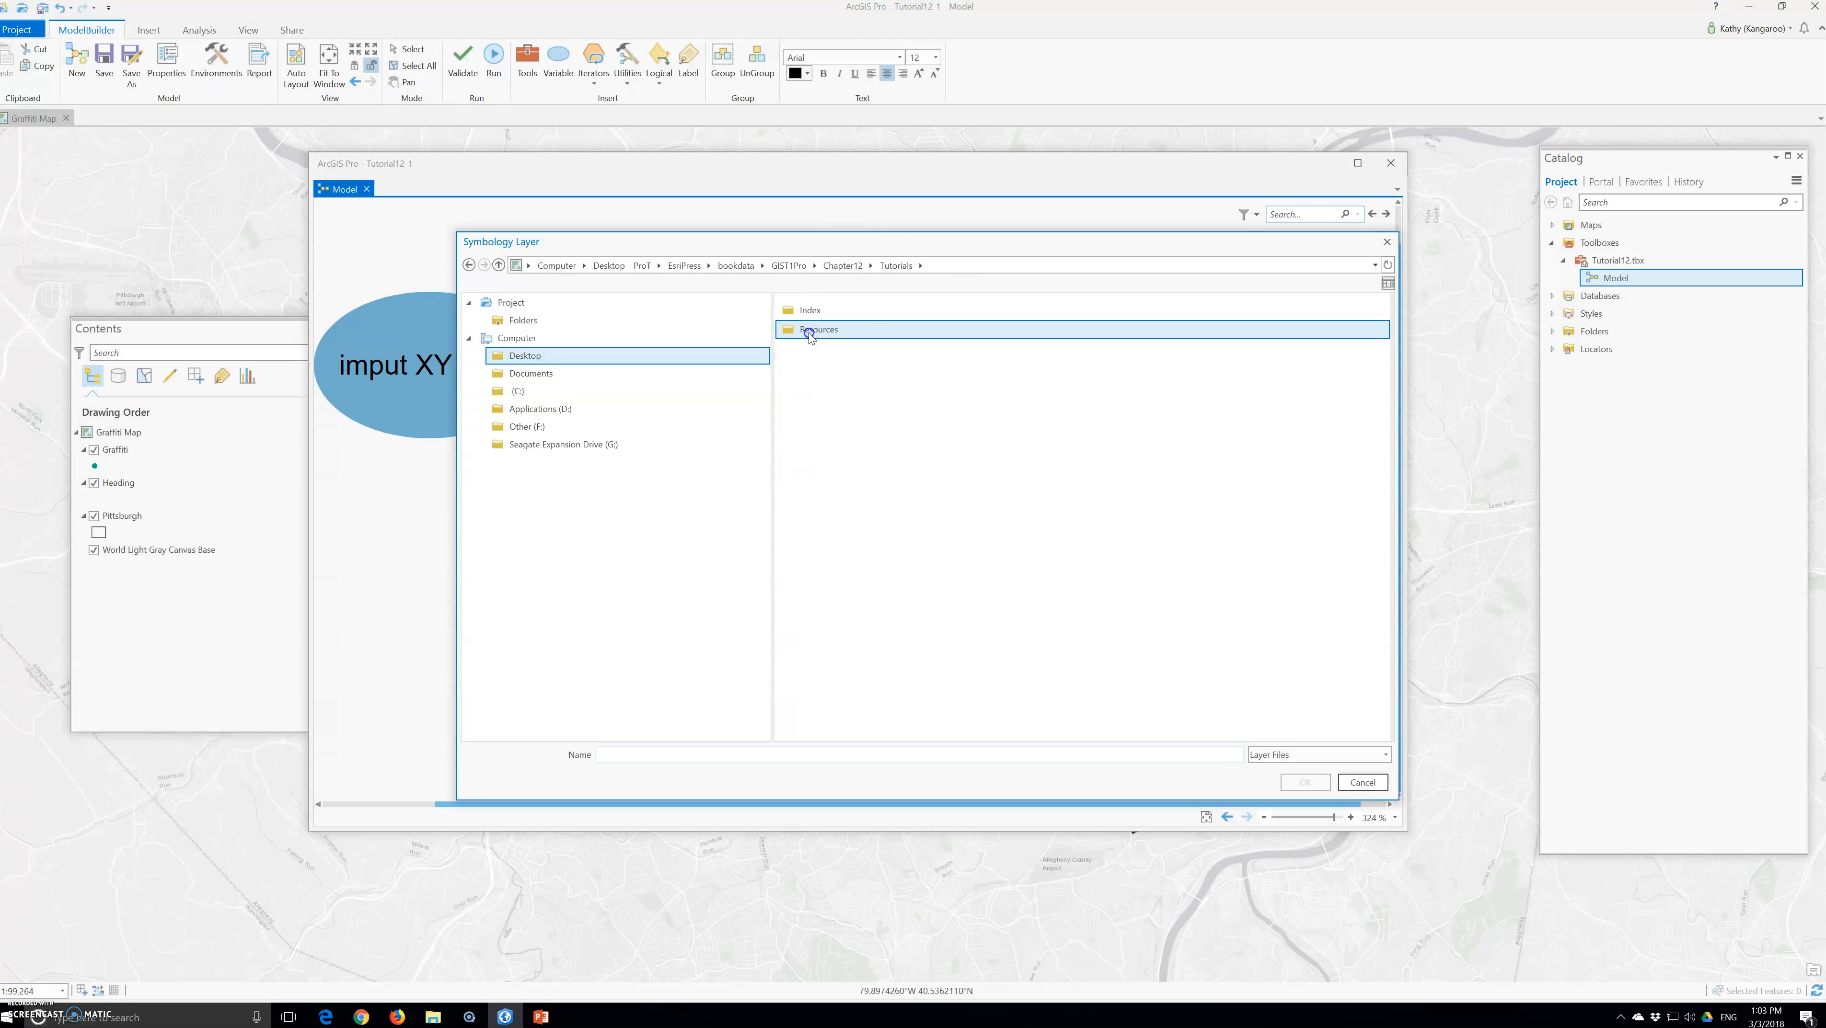
double_click(809, 330)
left_click(814, 311)
left_click(1296, 789)
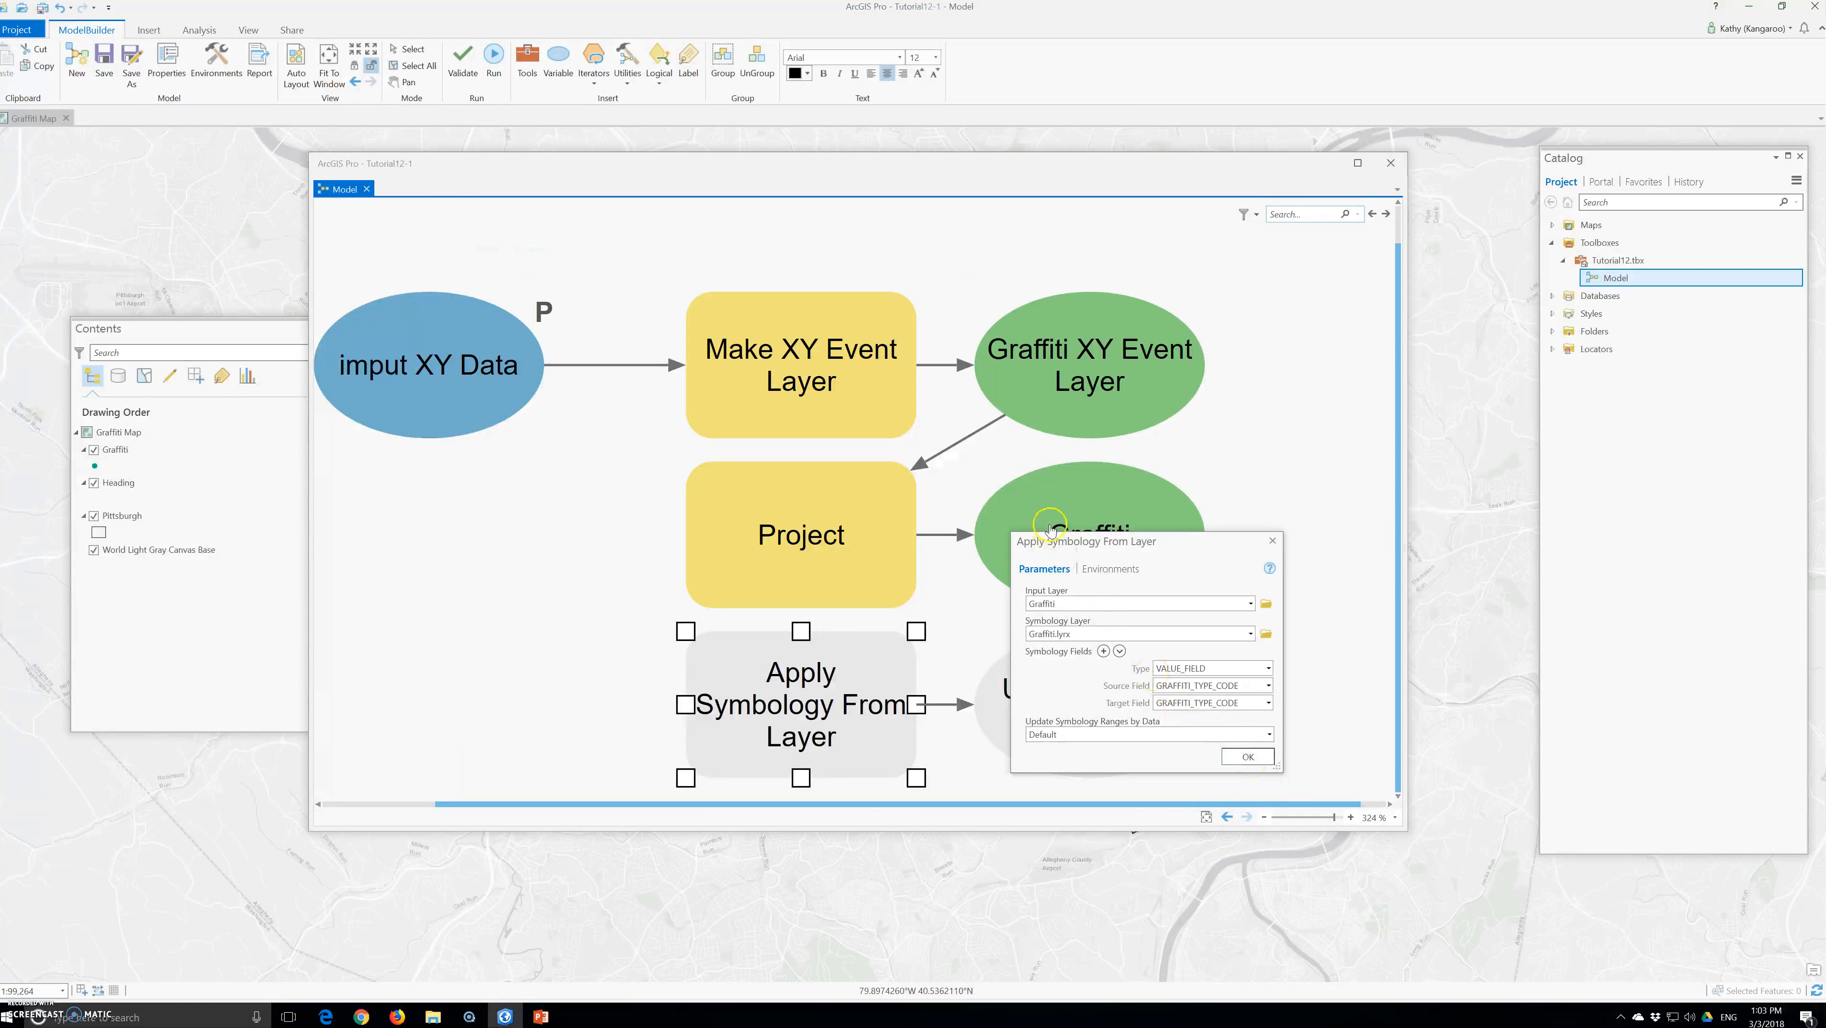
left_click(1158, 685)
left_click(1262, 758)
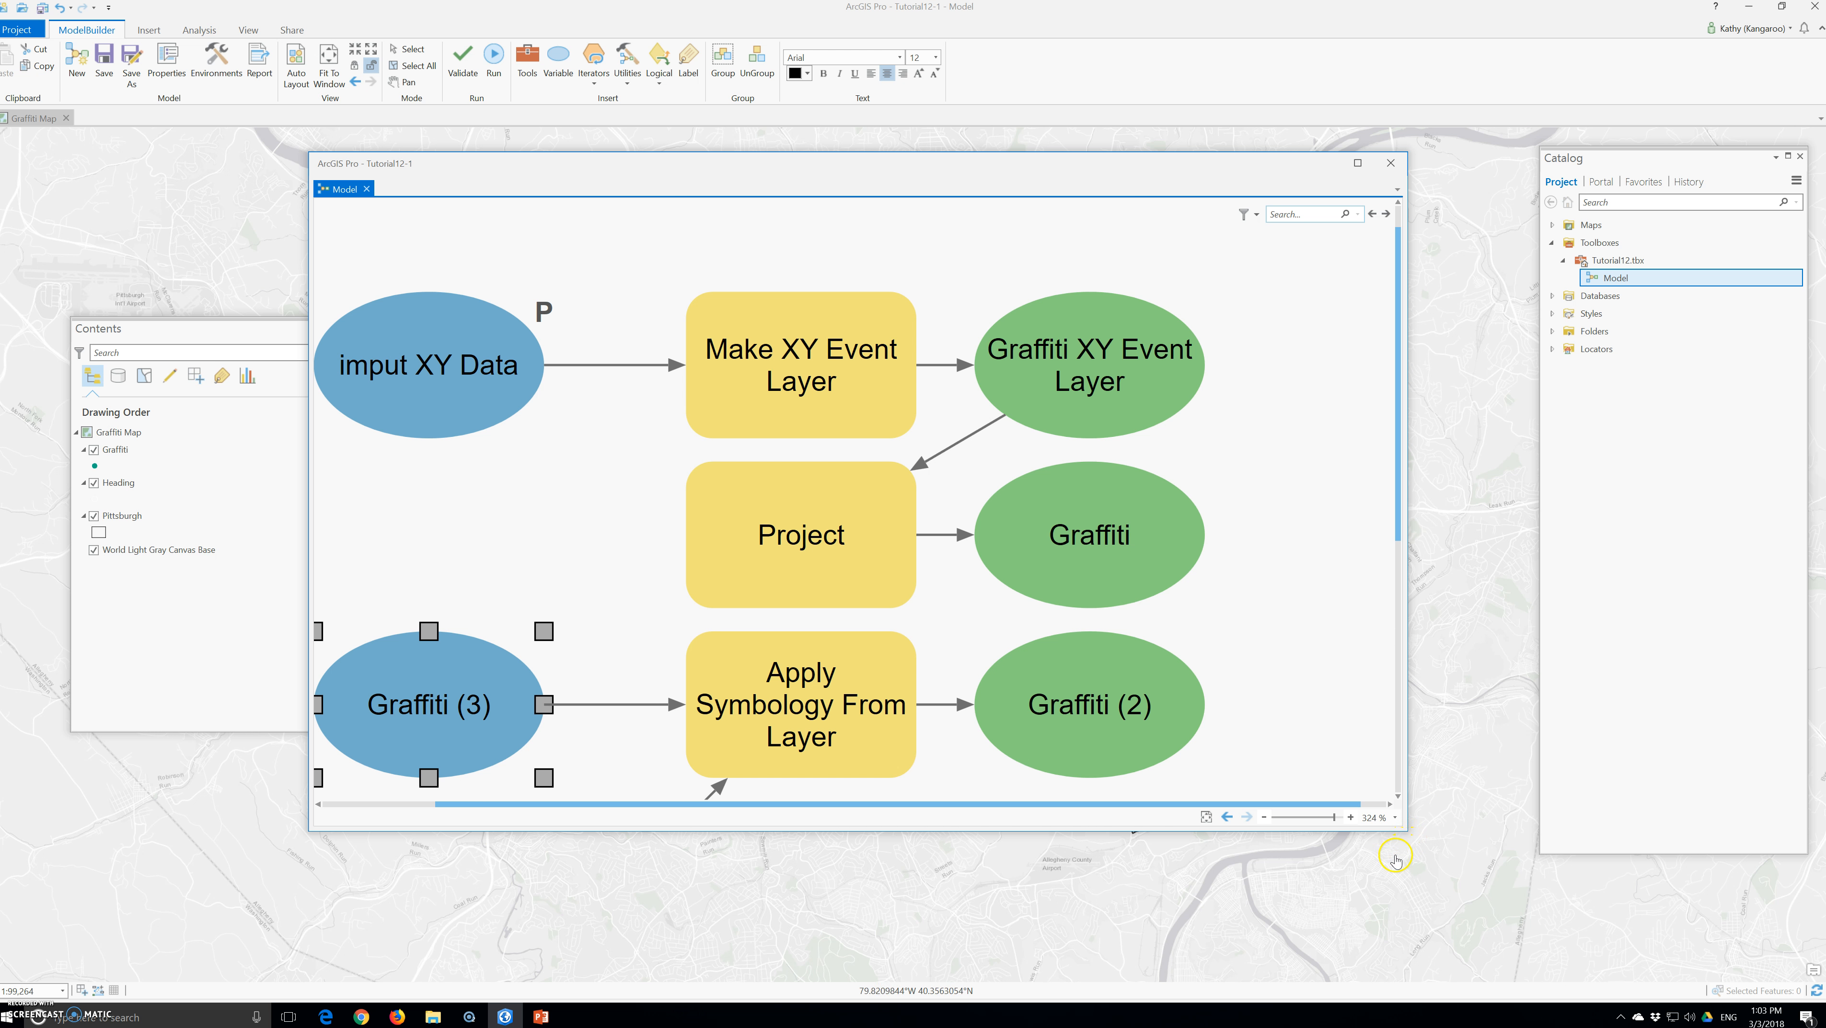
Make the Apply Symbology From Layer output, Graffiti (2), a model parameter and add it to the display
left_click_drag(1407, 831, 1532, 968)
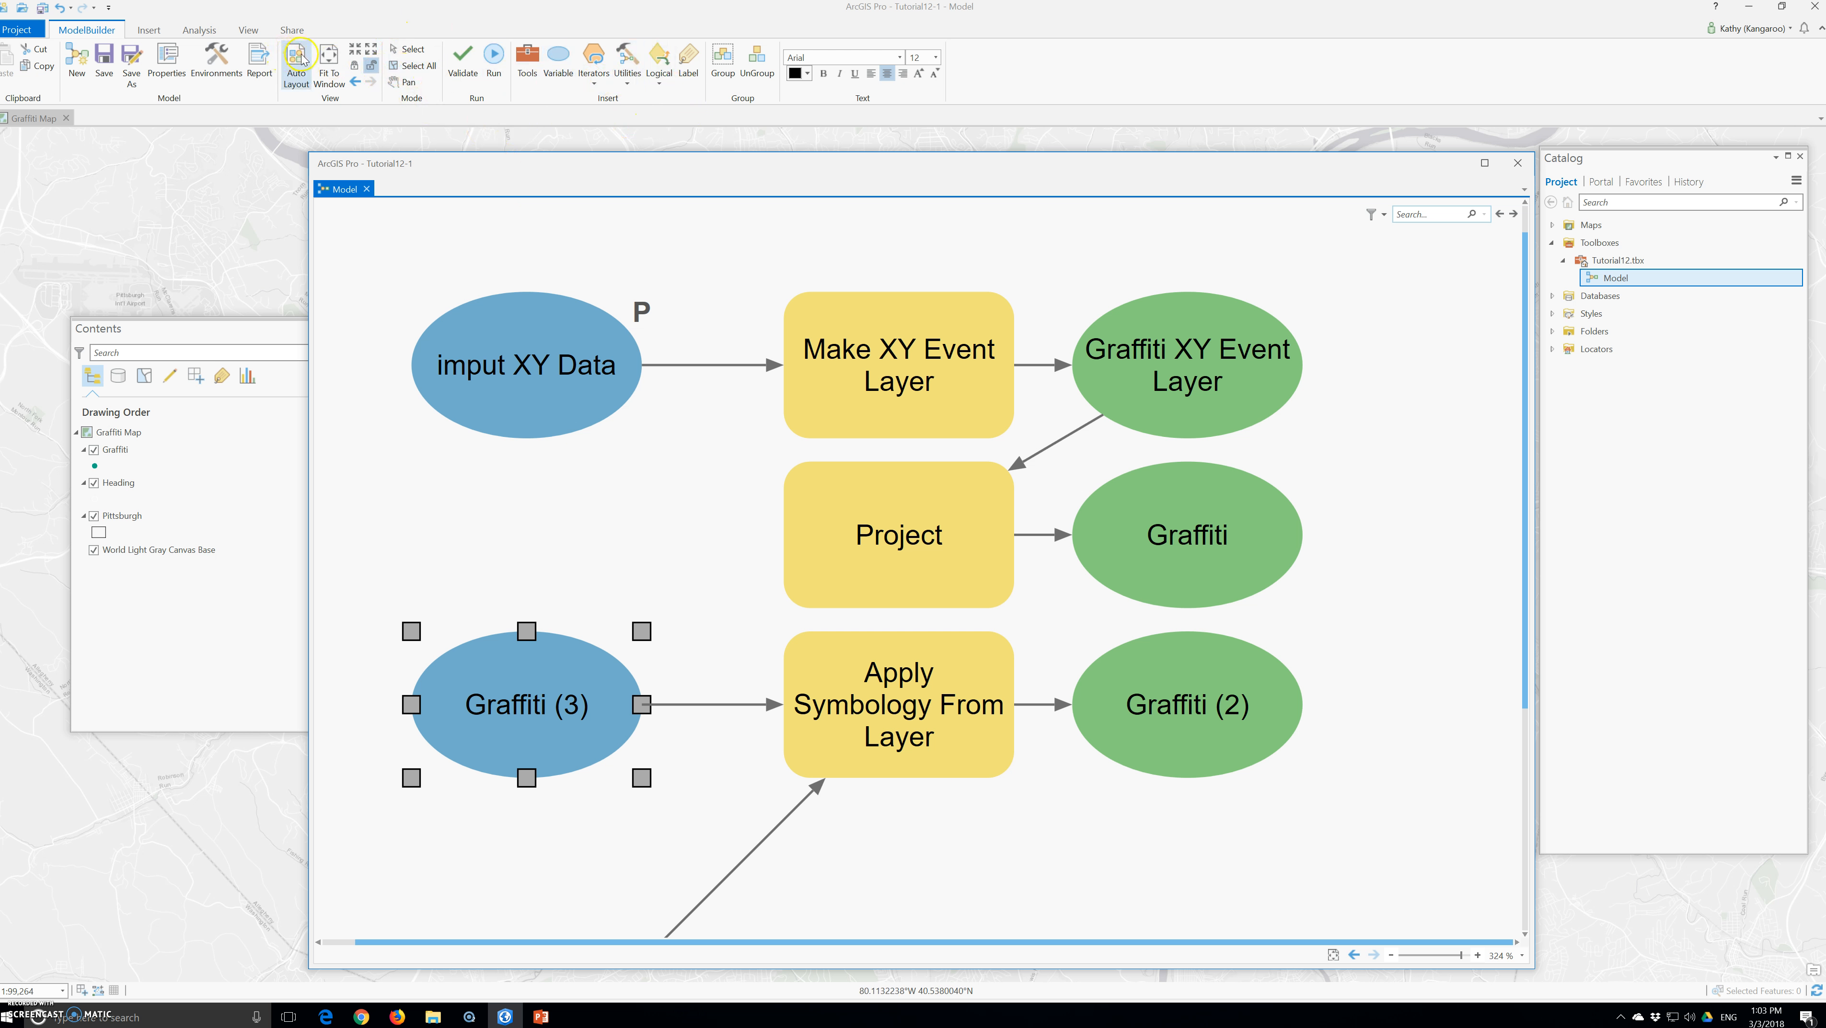
left_click(325, 61)
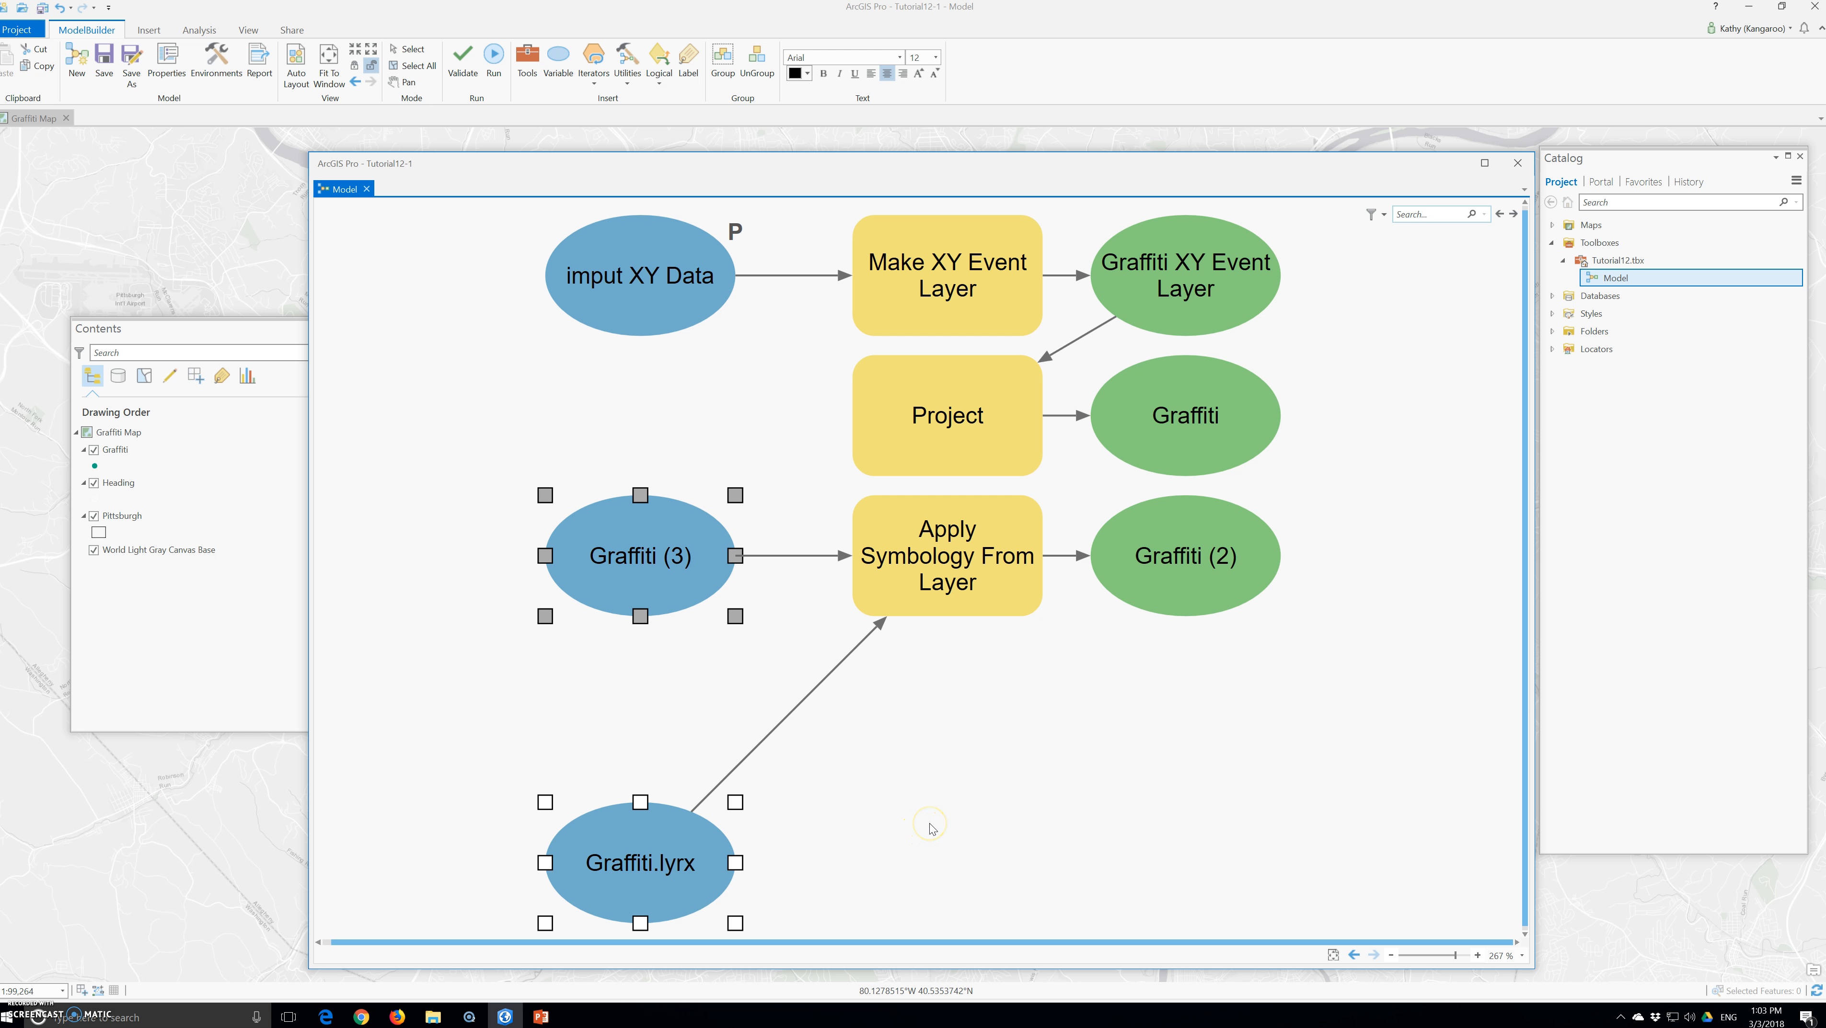
right_click(1201, 557)
left_click(1231, 586)
right_click(1230, 595)
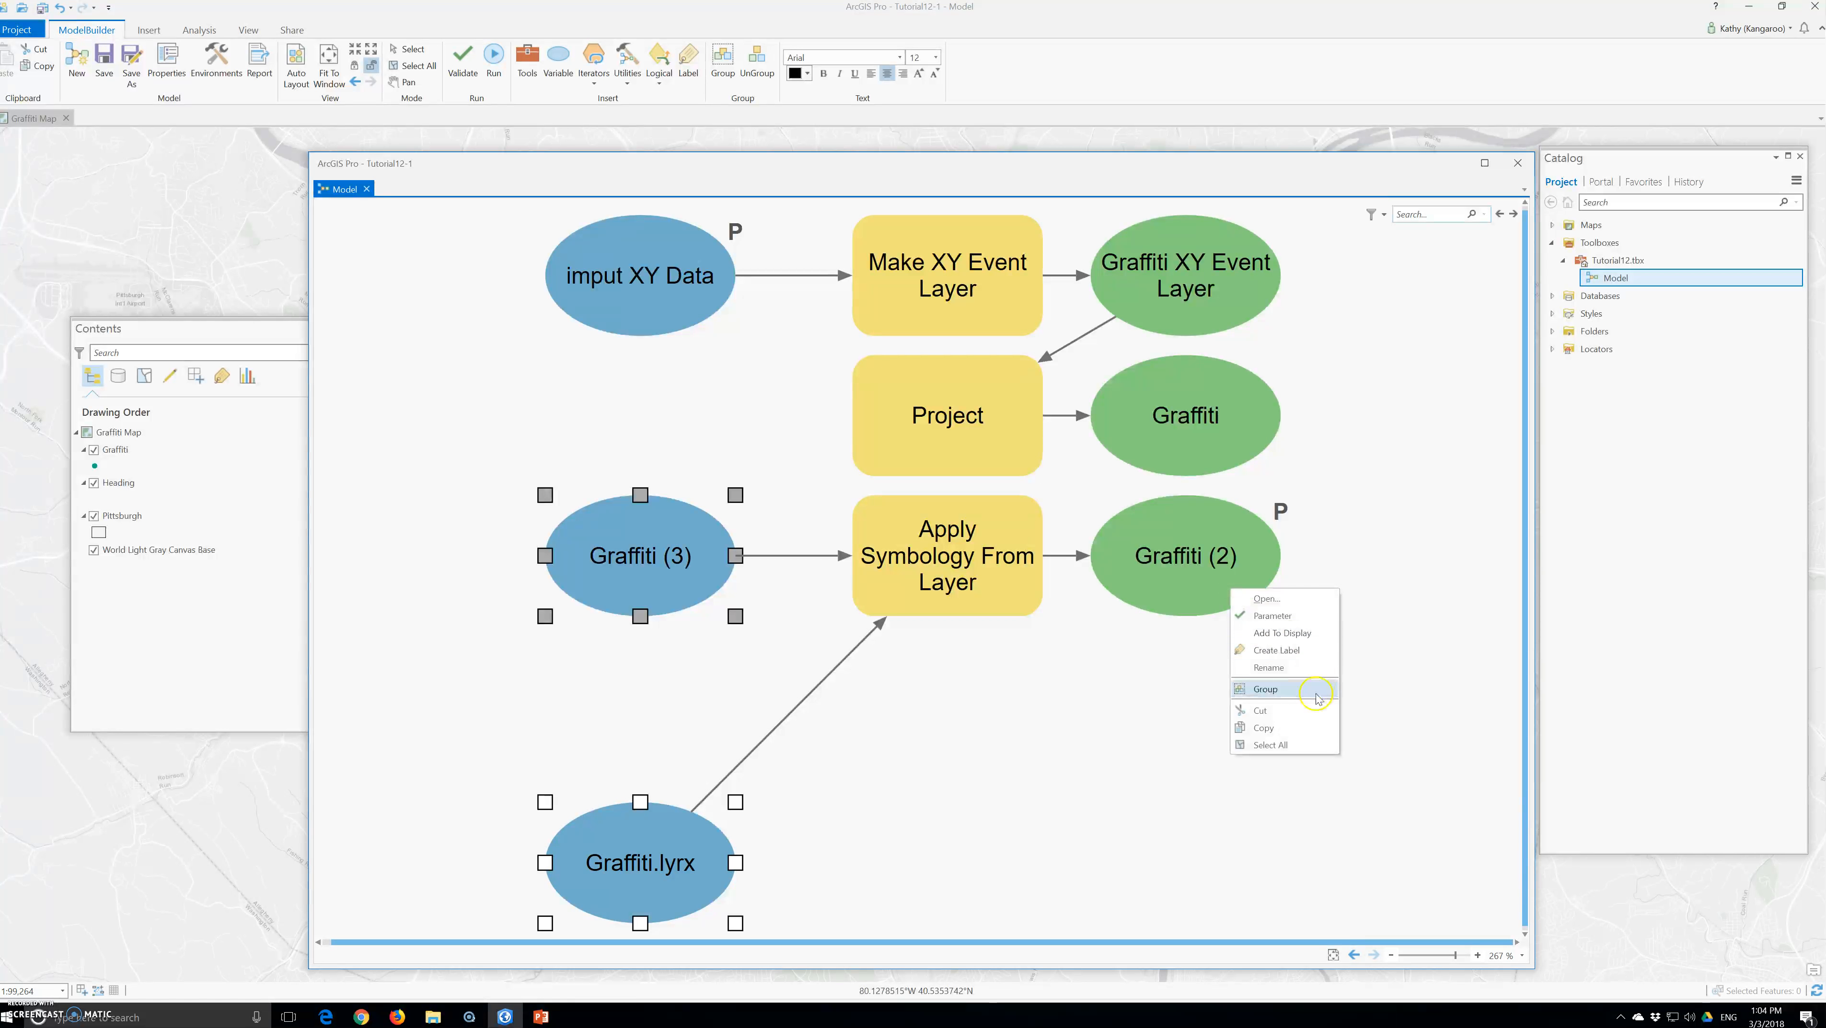
left_click(1276, 633)
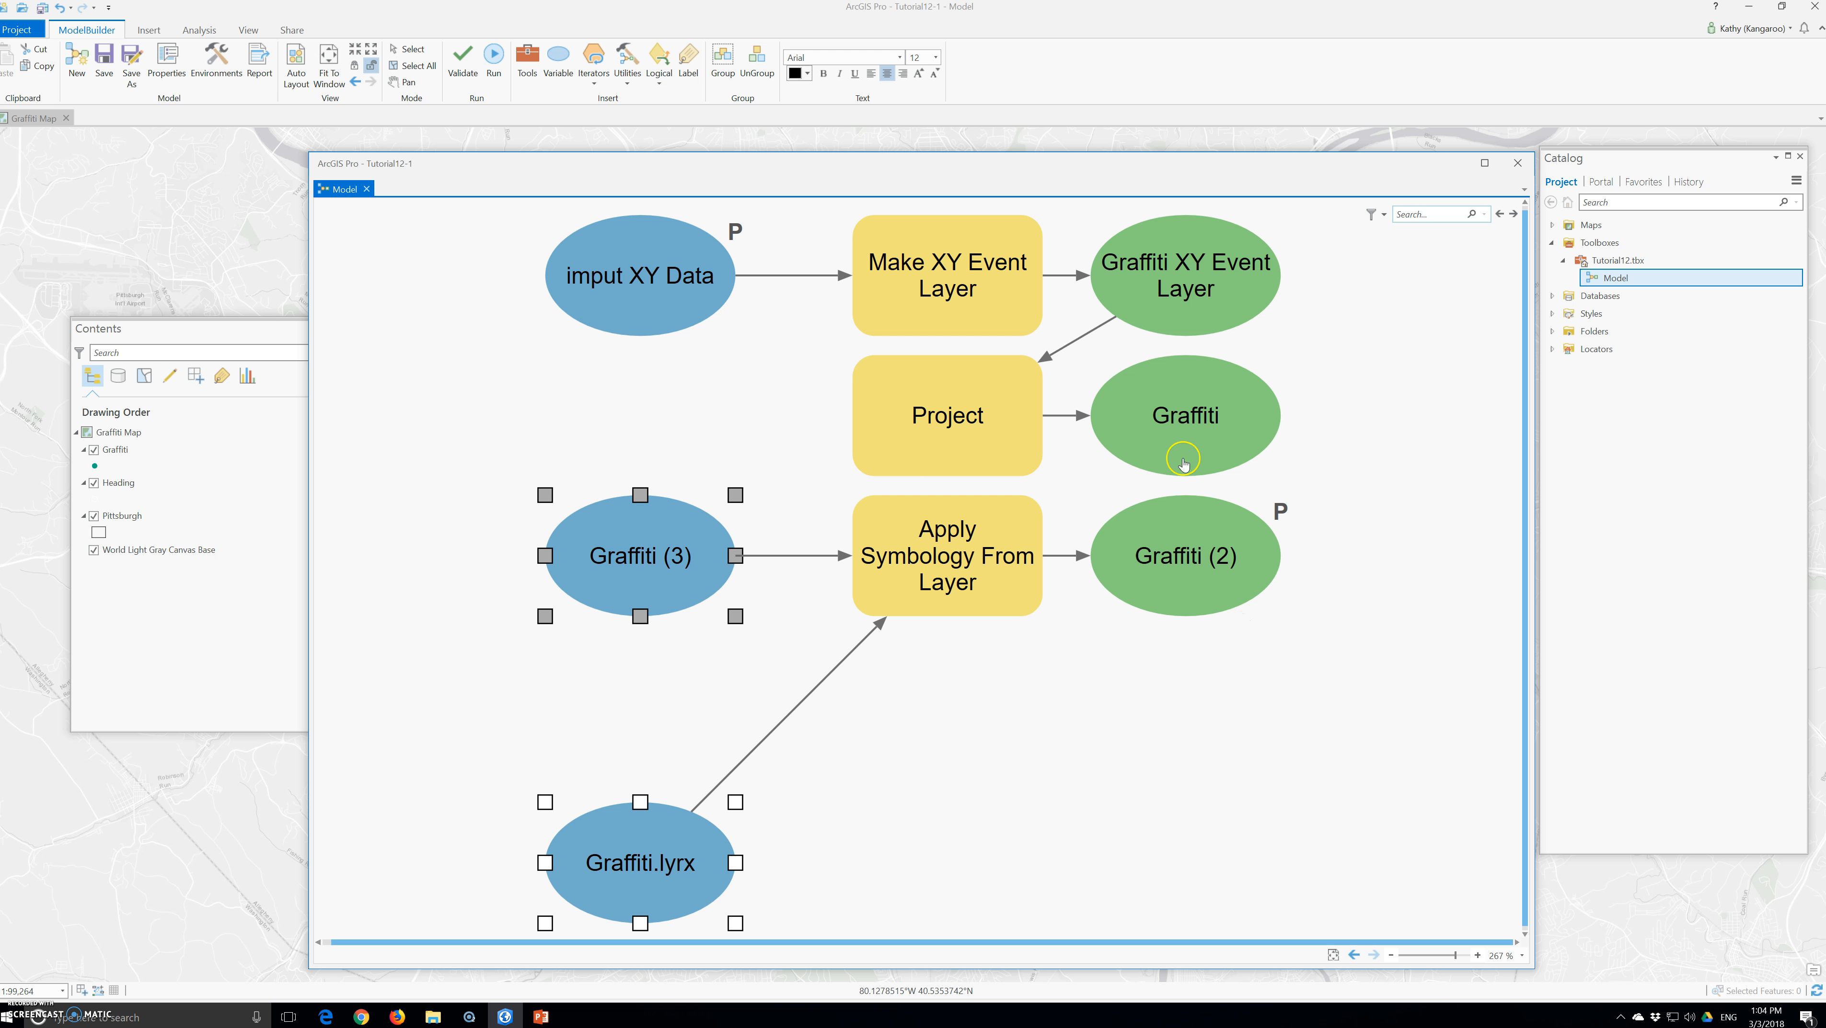
Save the model and close its window
left_click(105, 67)
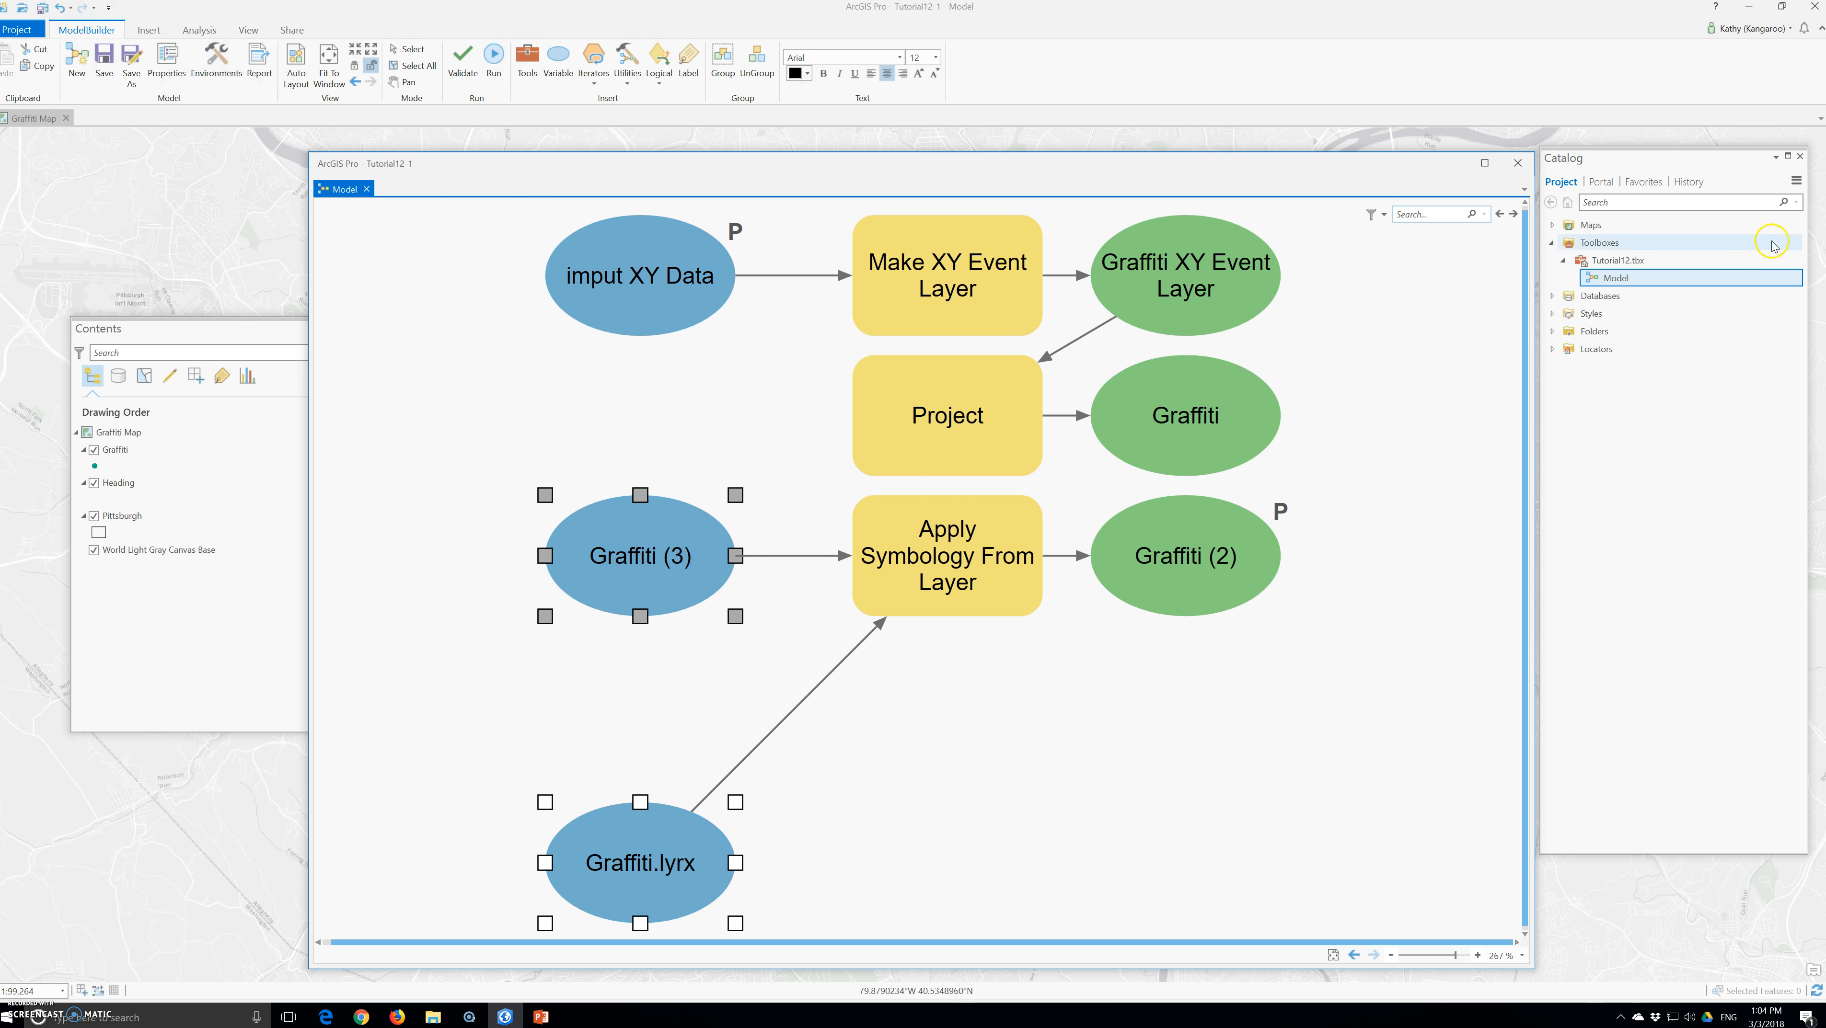
left_click(1516, 163)
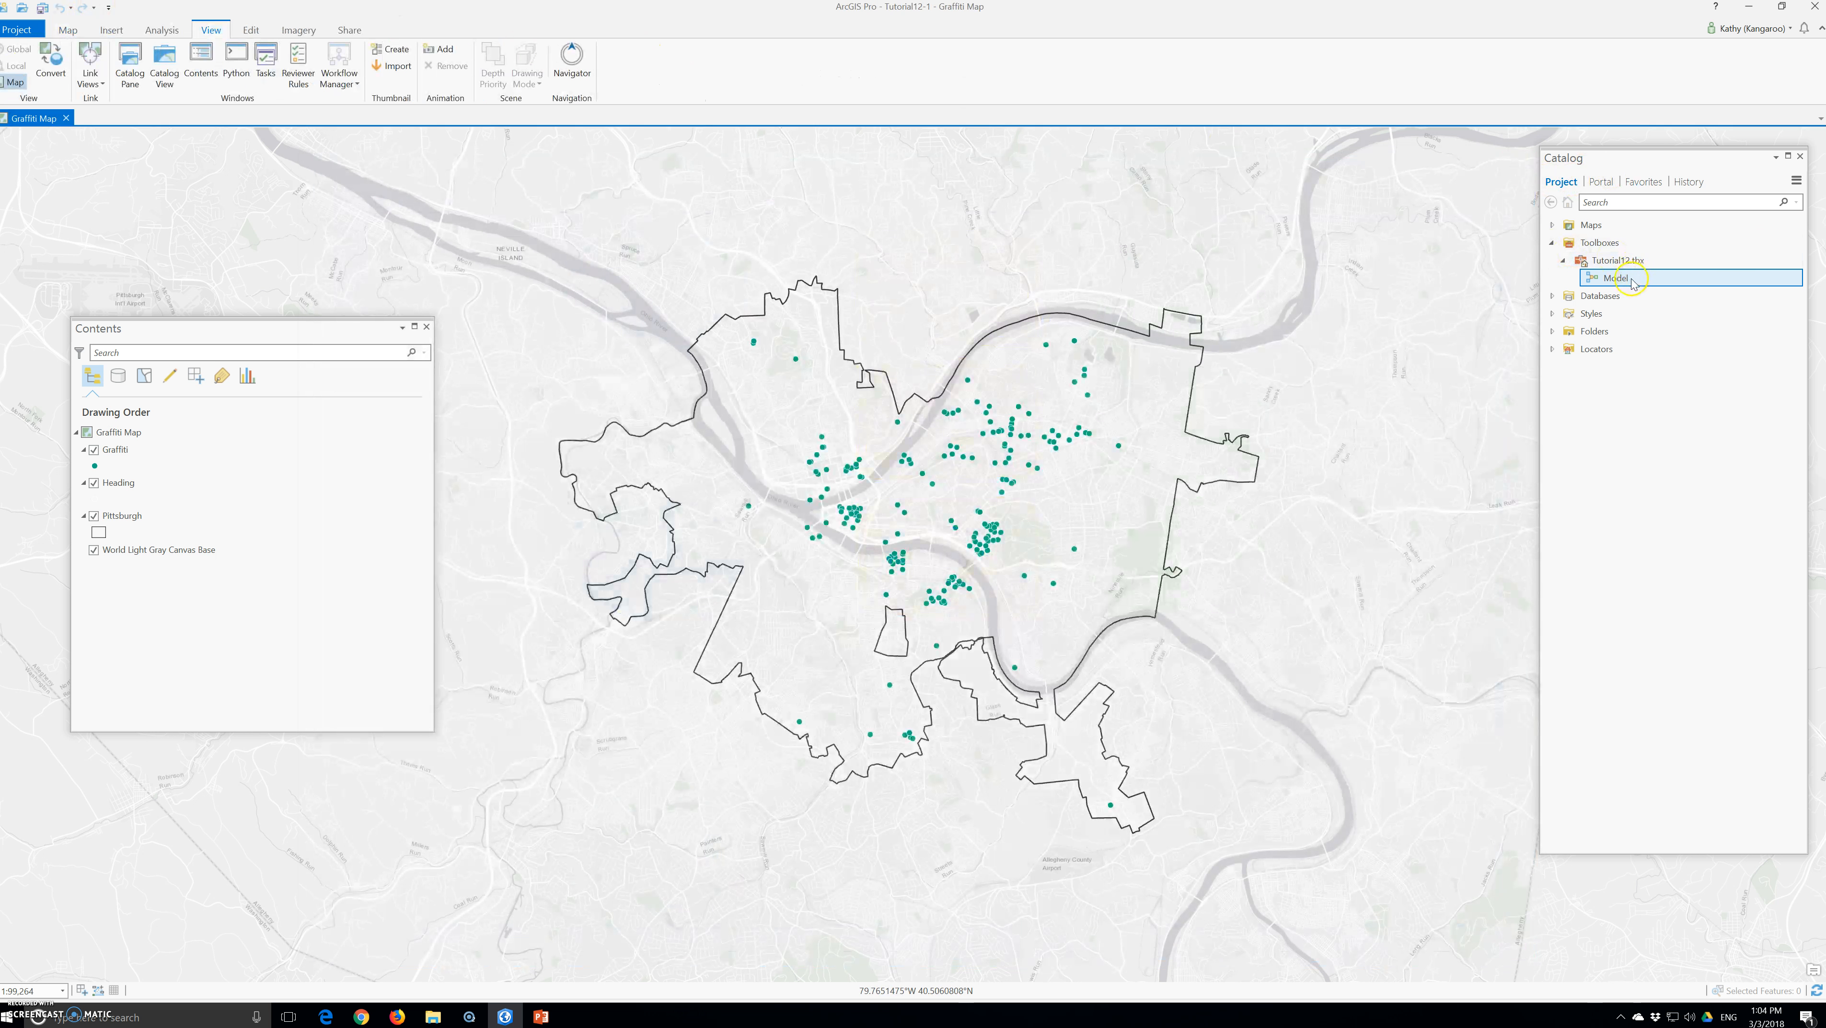
Rename the model in Tutorial12.tbx as GraffitiDataImport
right_click(1631, 282)
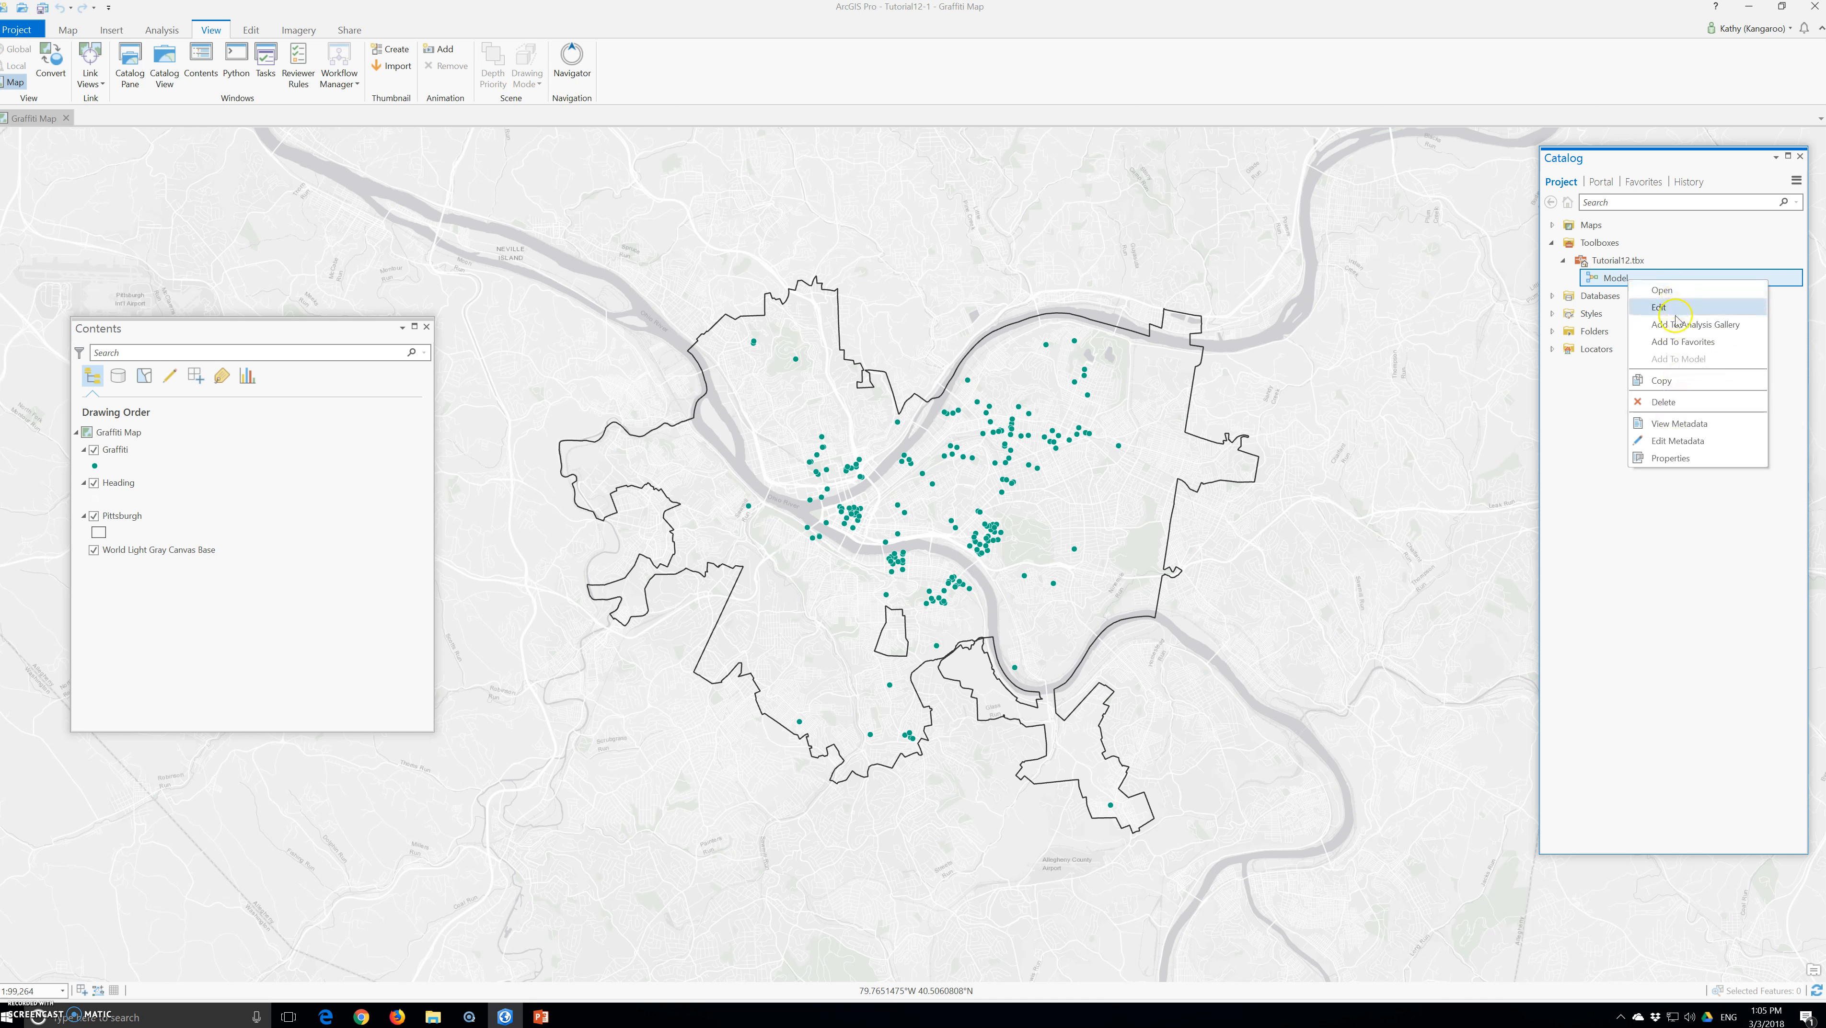
left_click(1612, 280)
left_click(1614, 280)
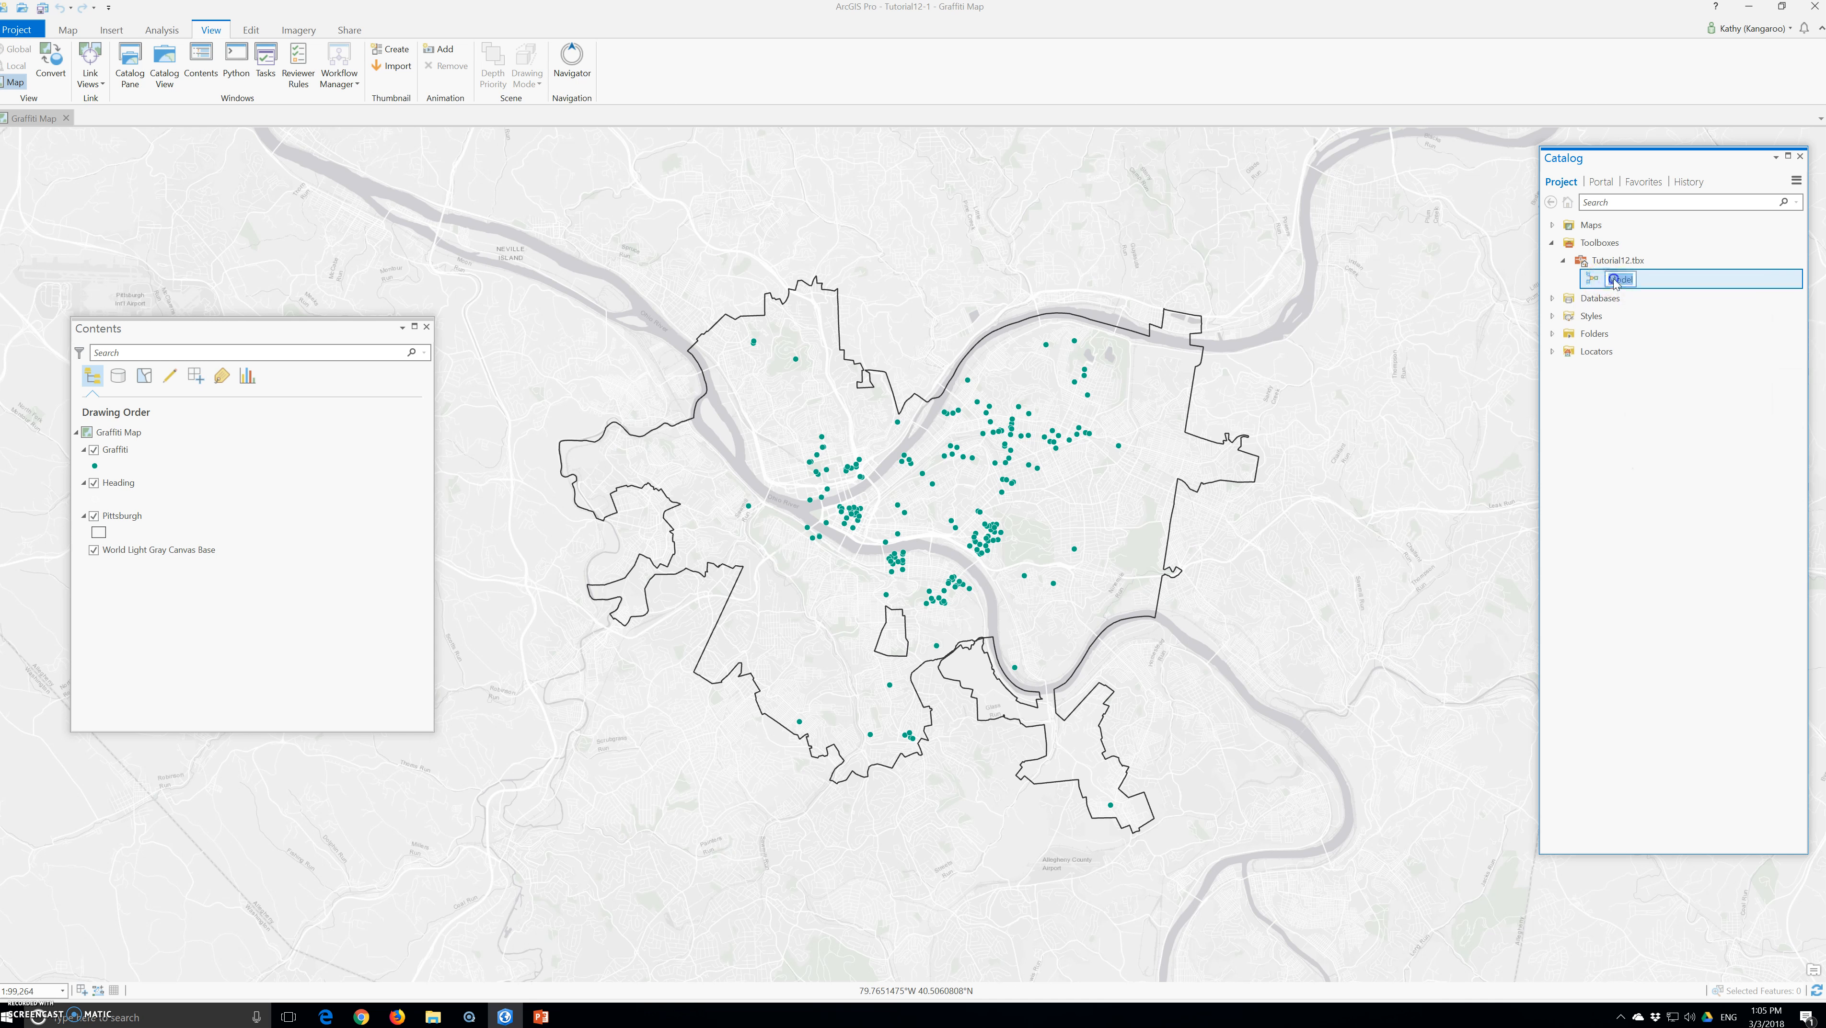
key("BackSpace")
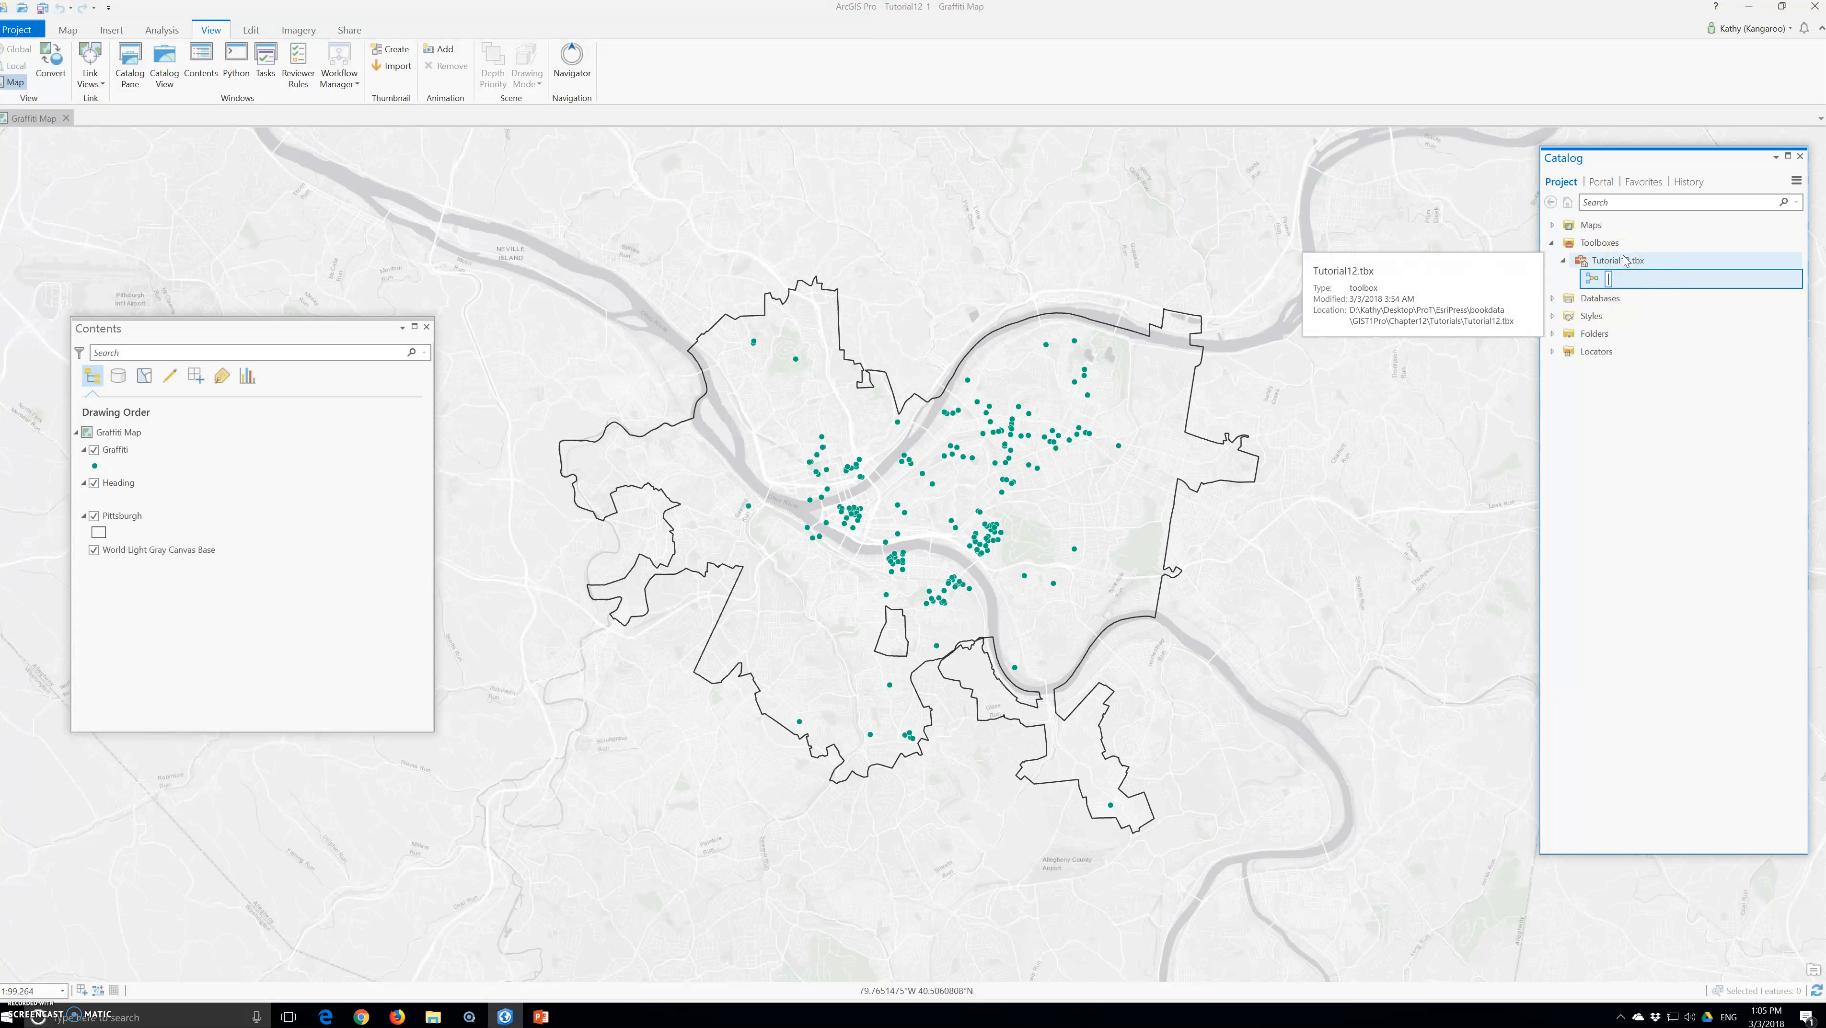
type("GraffitiDats")
type("Import")
key("Return")
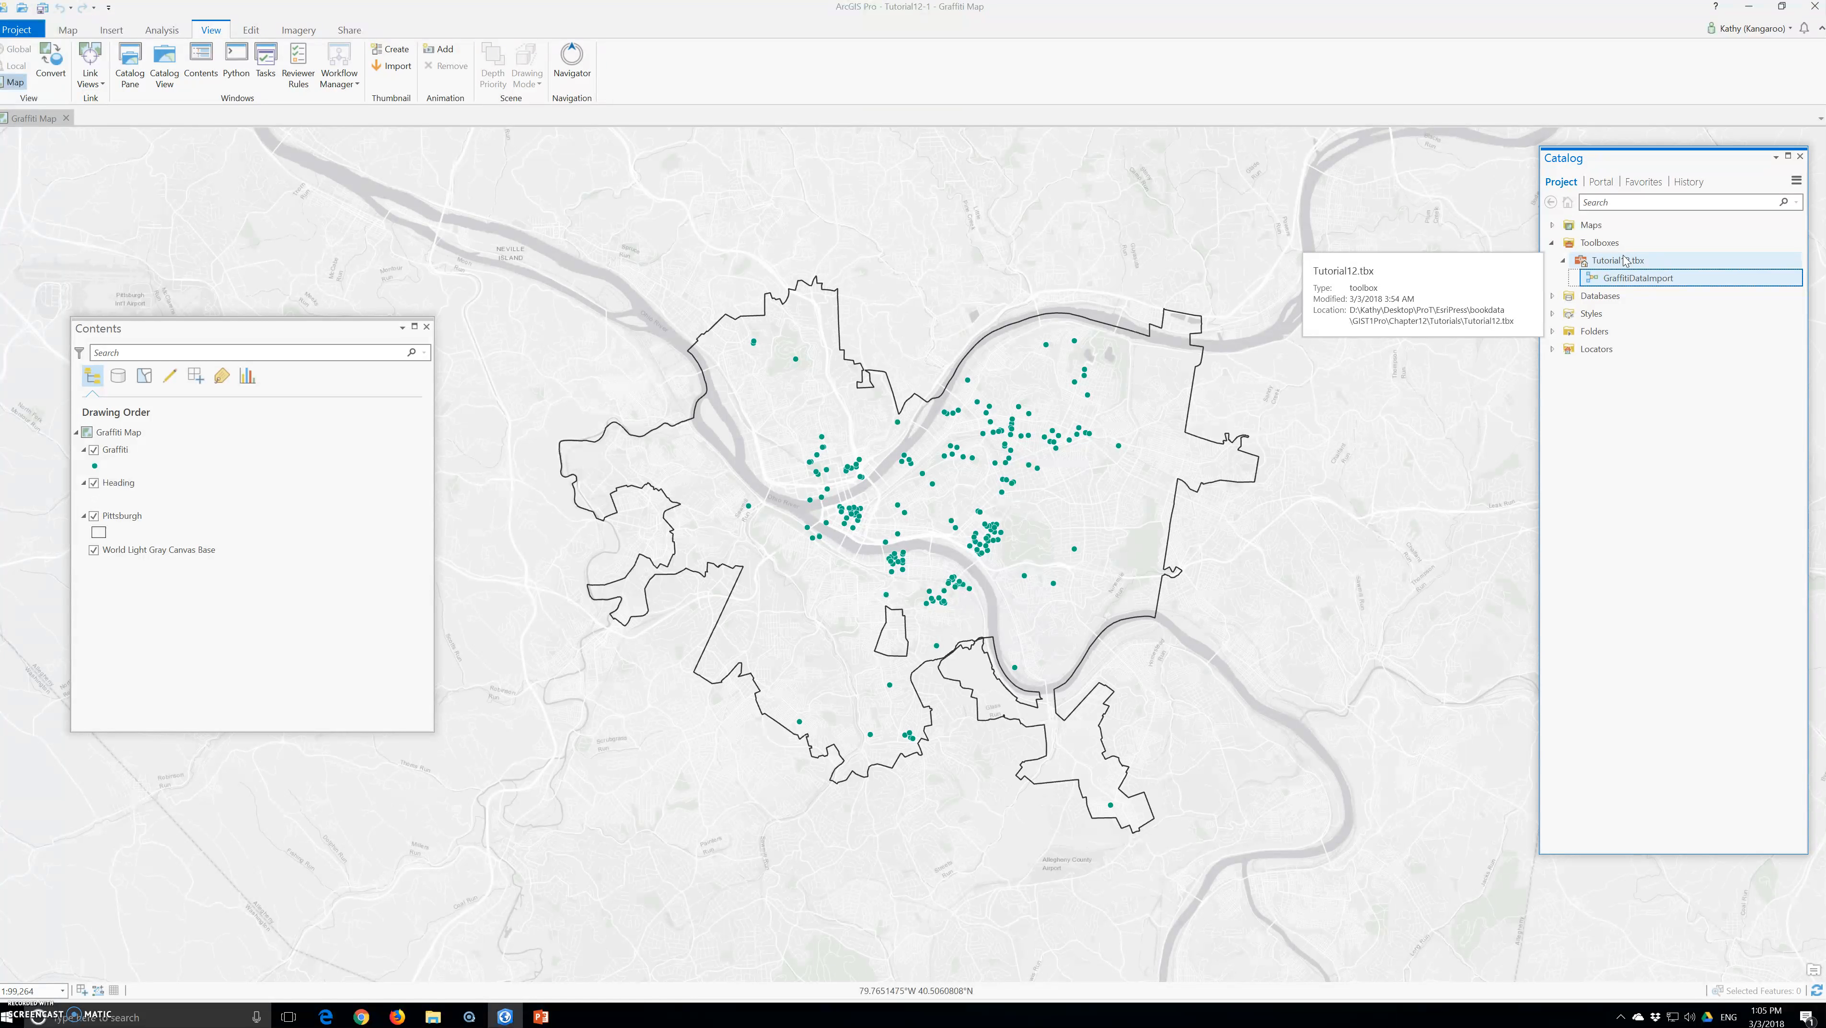
Open the GraffitiDataImport model for editing and run it
left_click(153, 450)
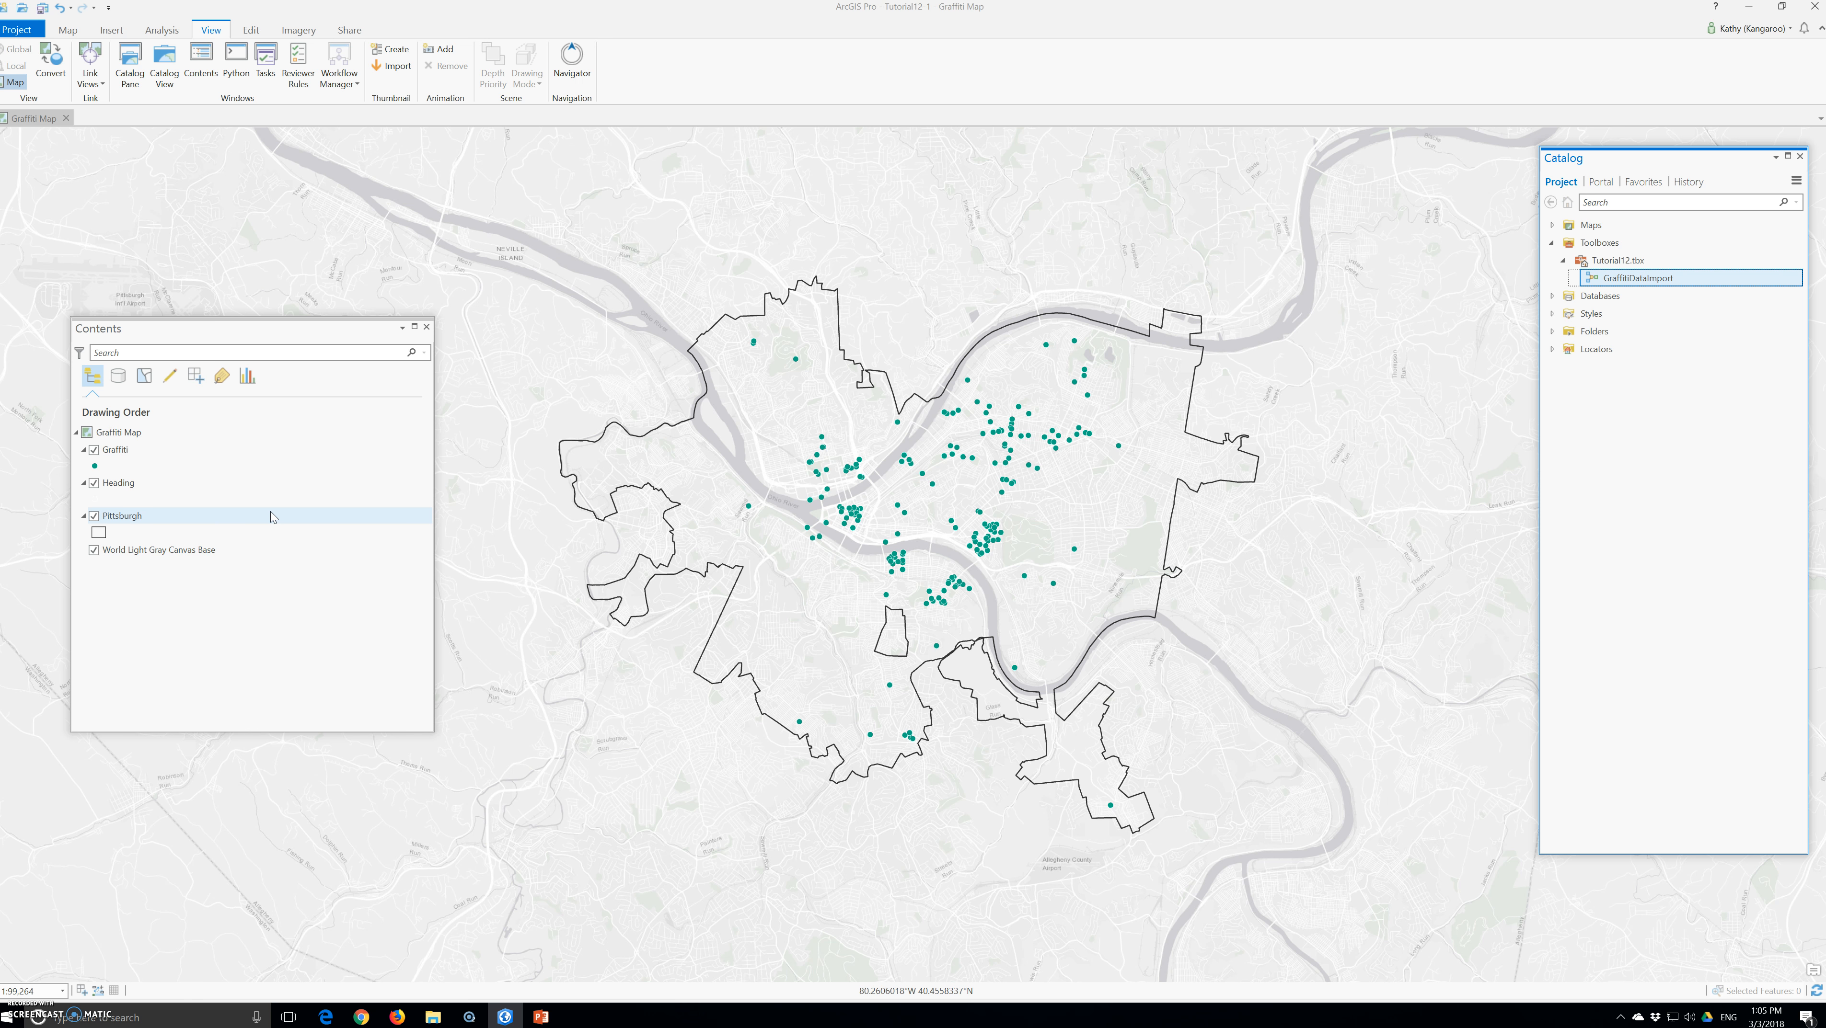
left_click(1619, 283)
right_click(1619, 283)
left_click(1657, 309)
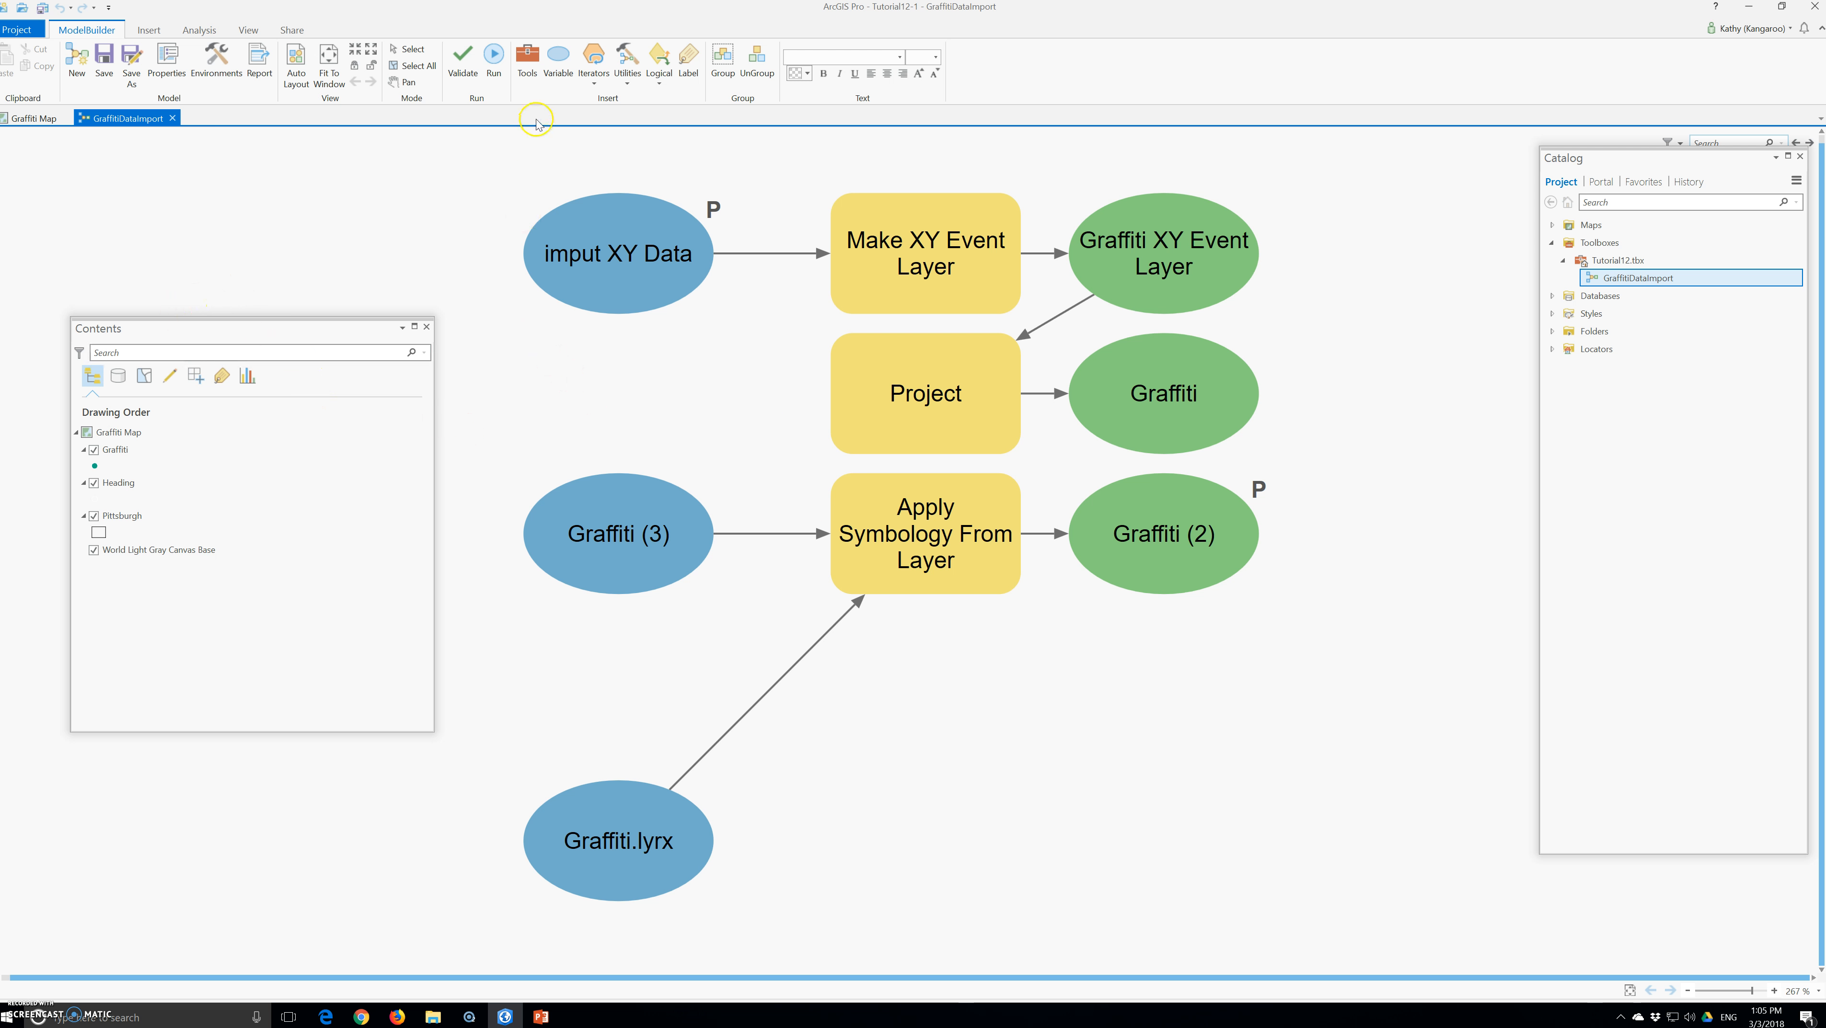
left_click(495, 61)
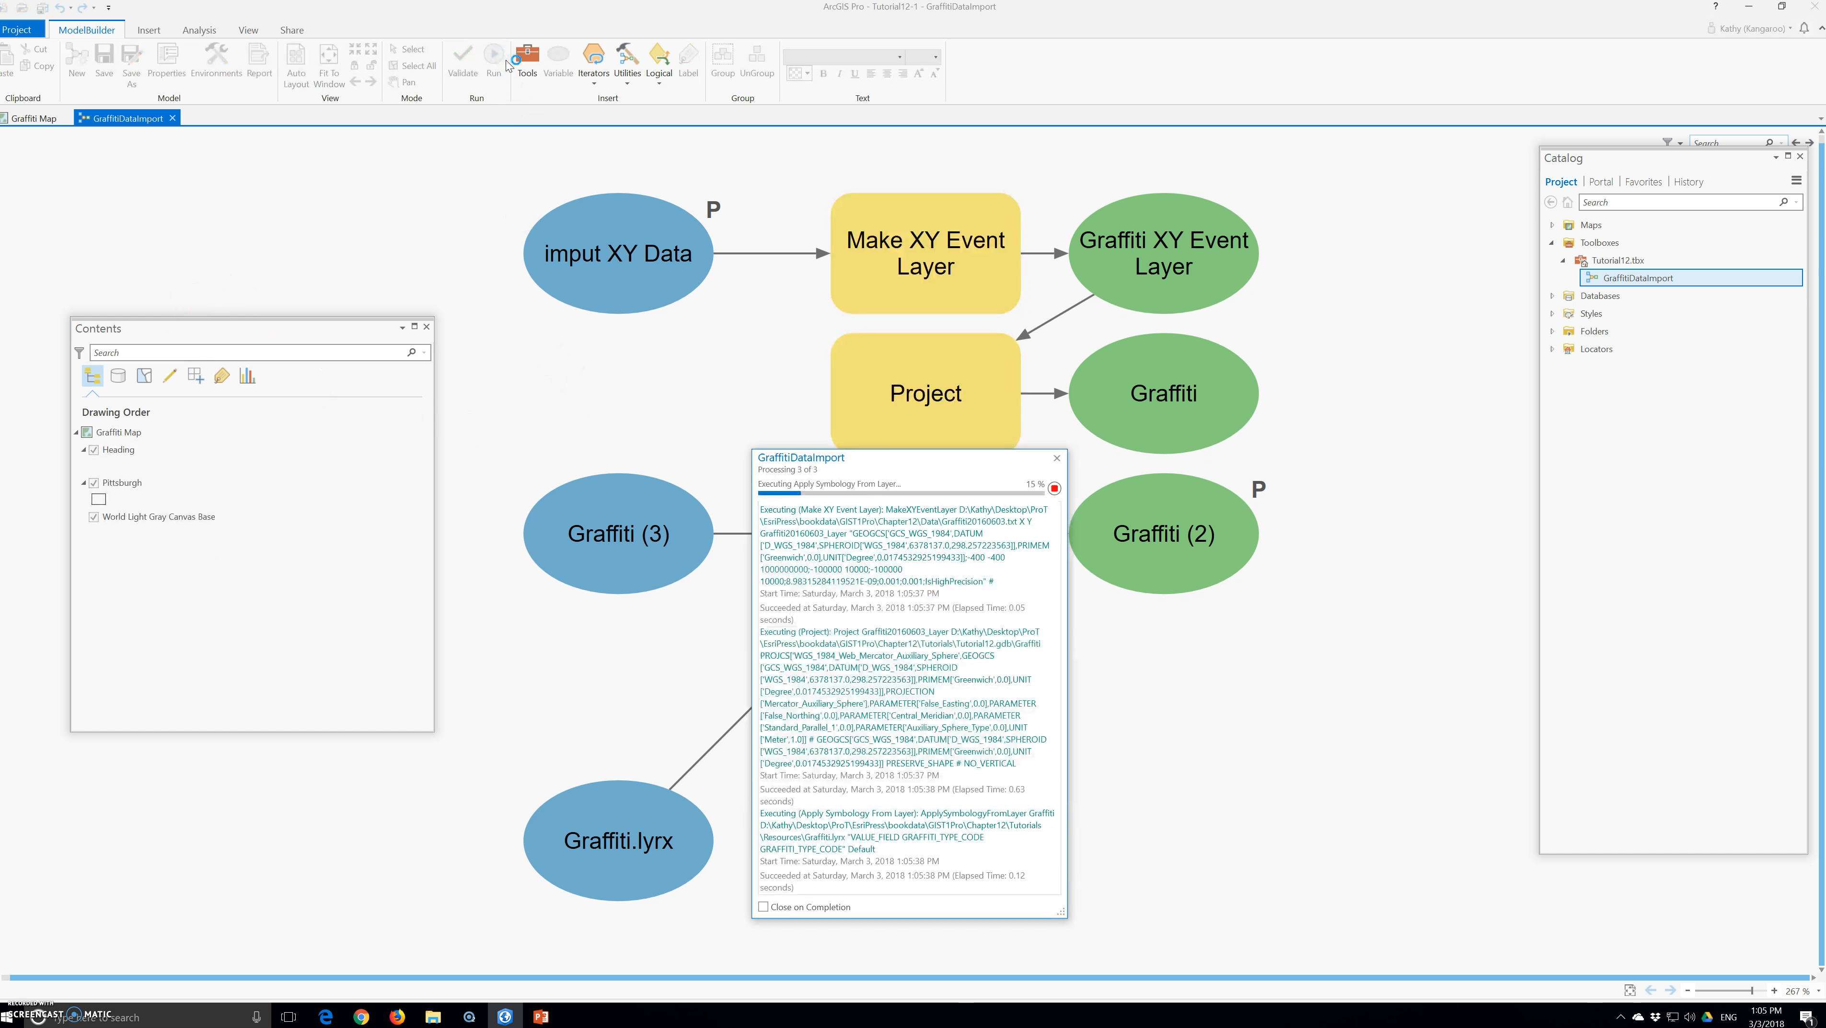
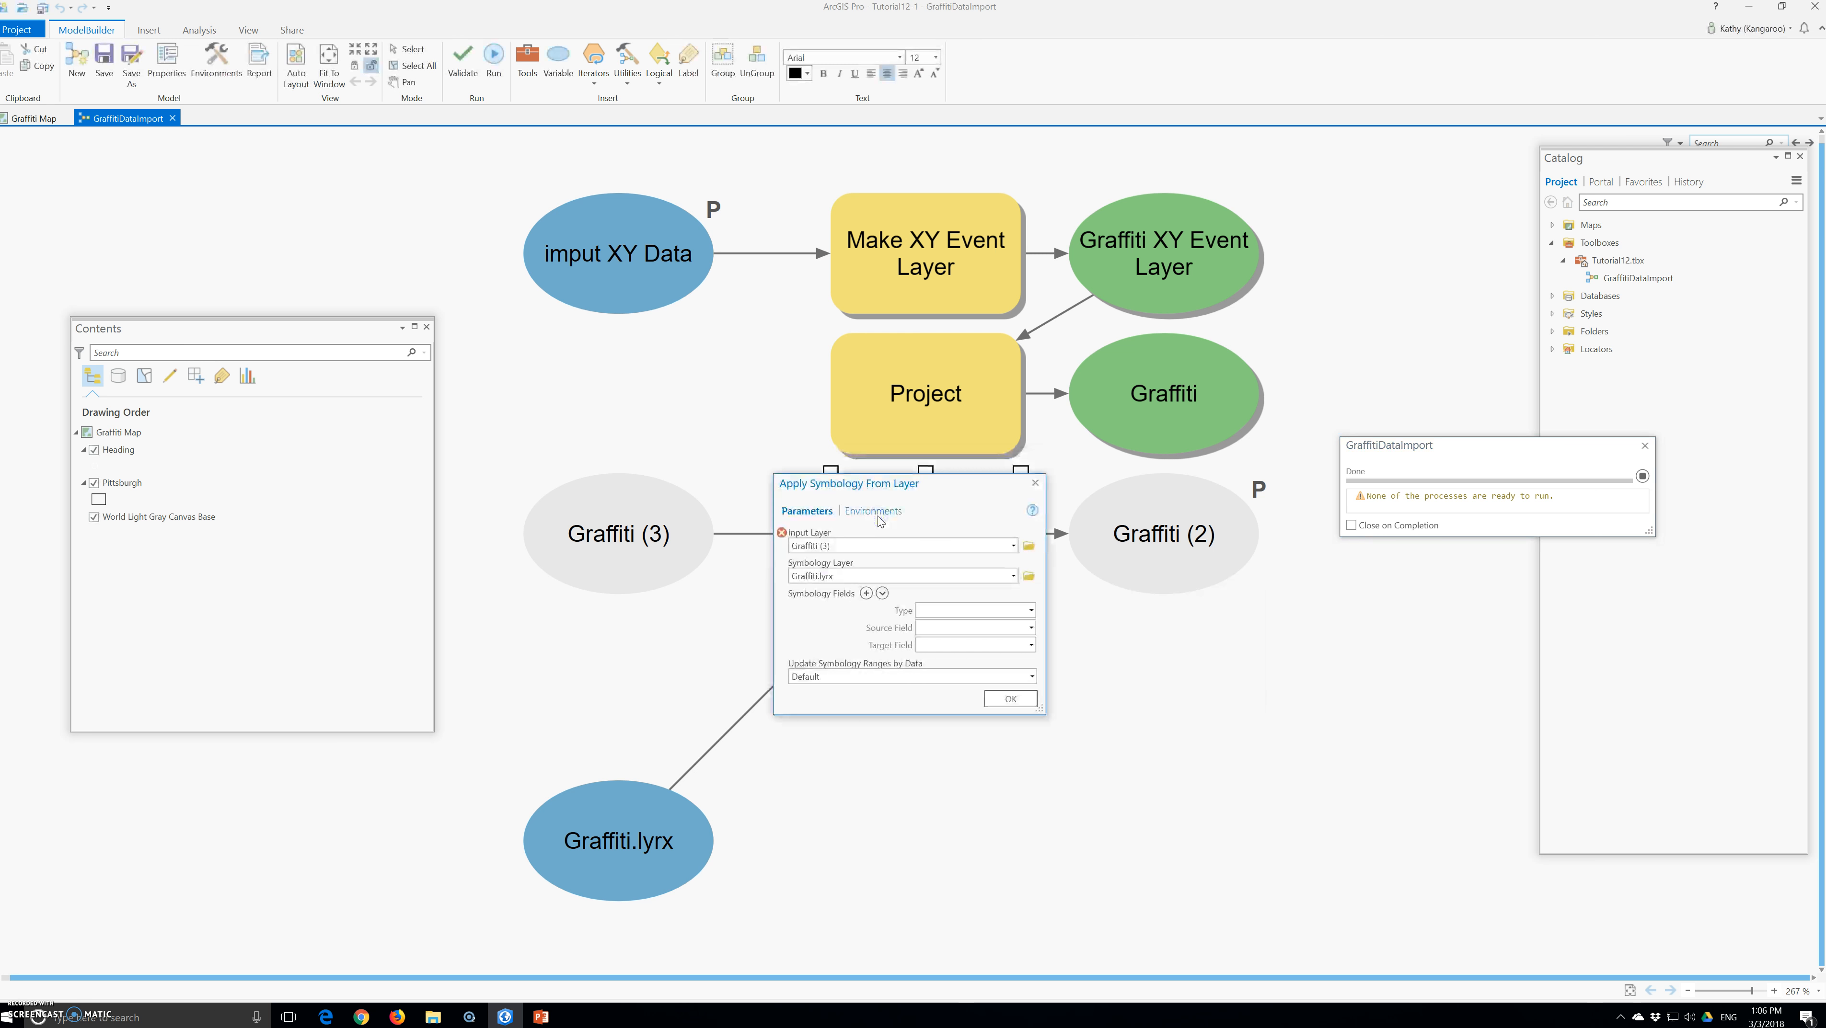
left_click(1012, 546)
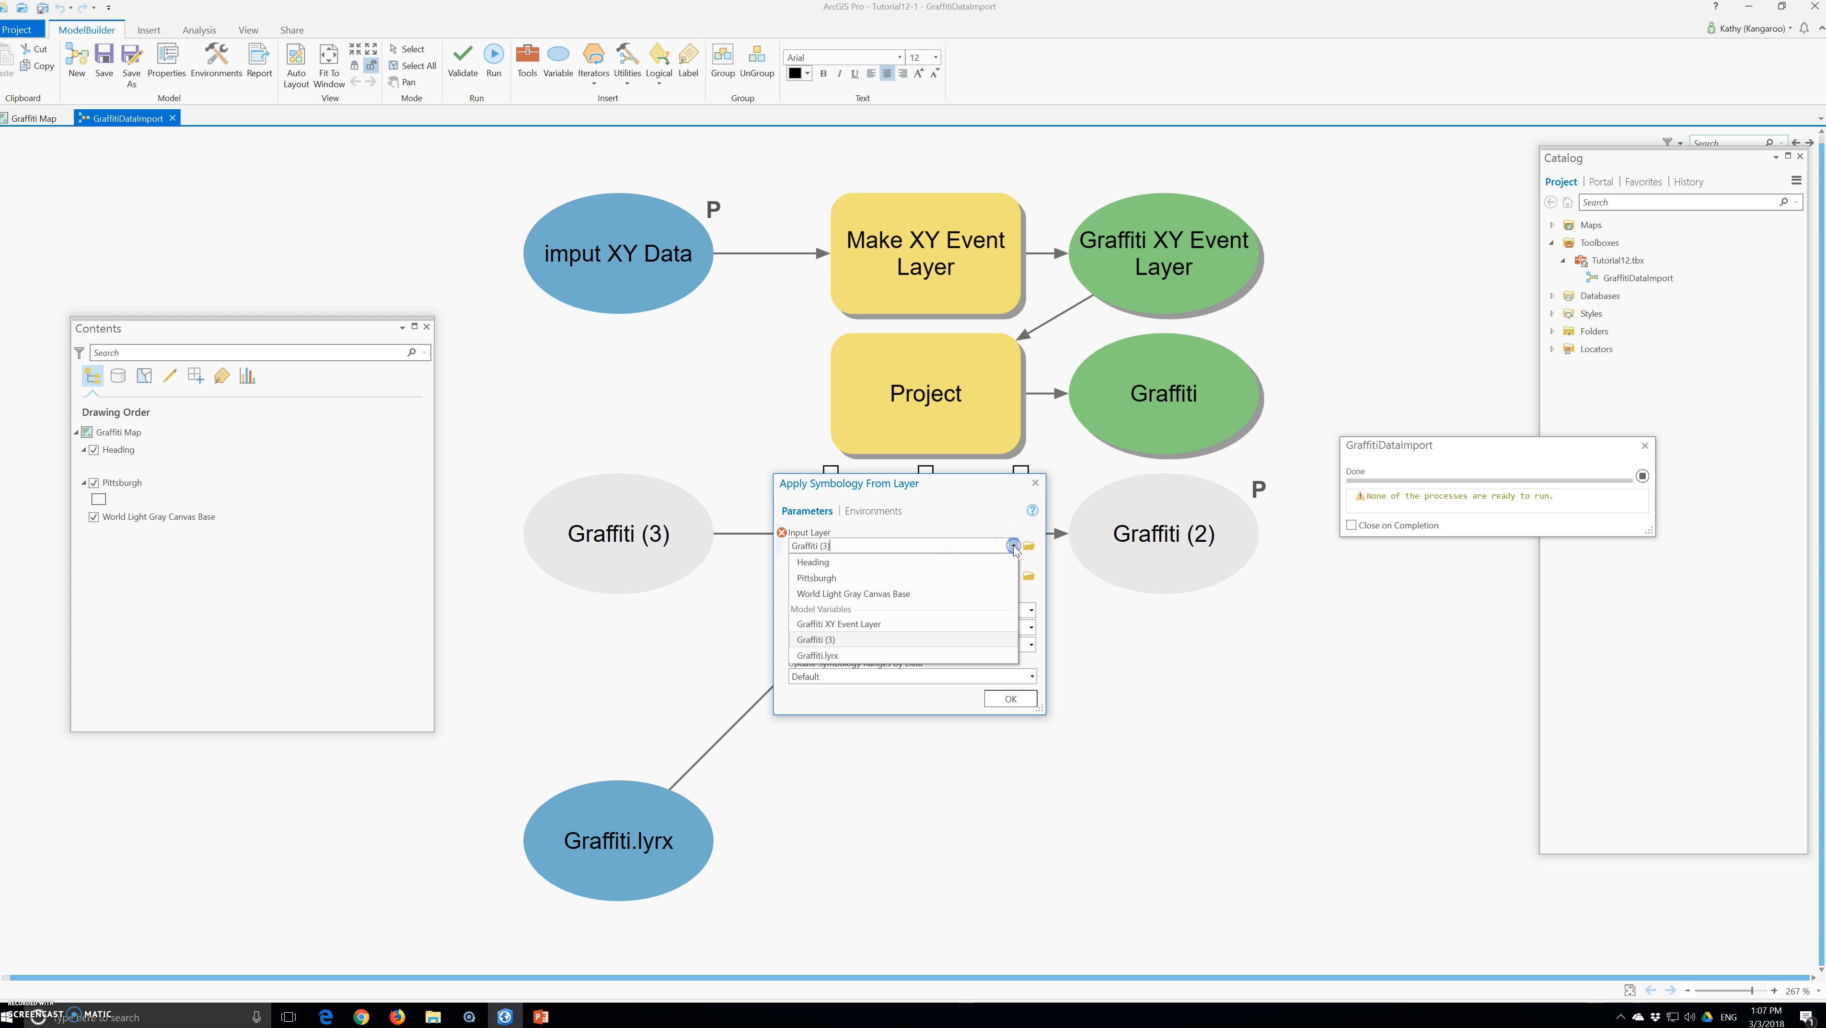
left_click(834, 659)
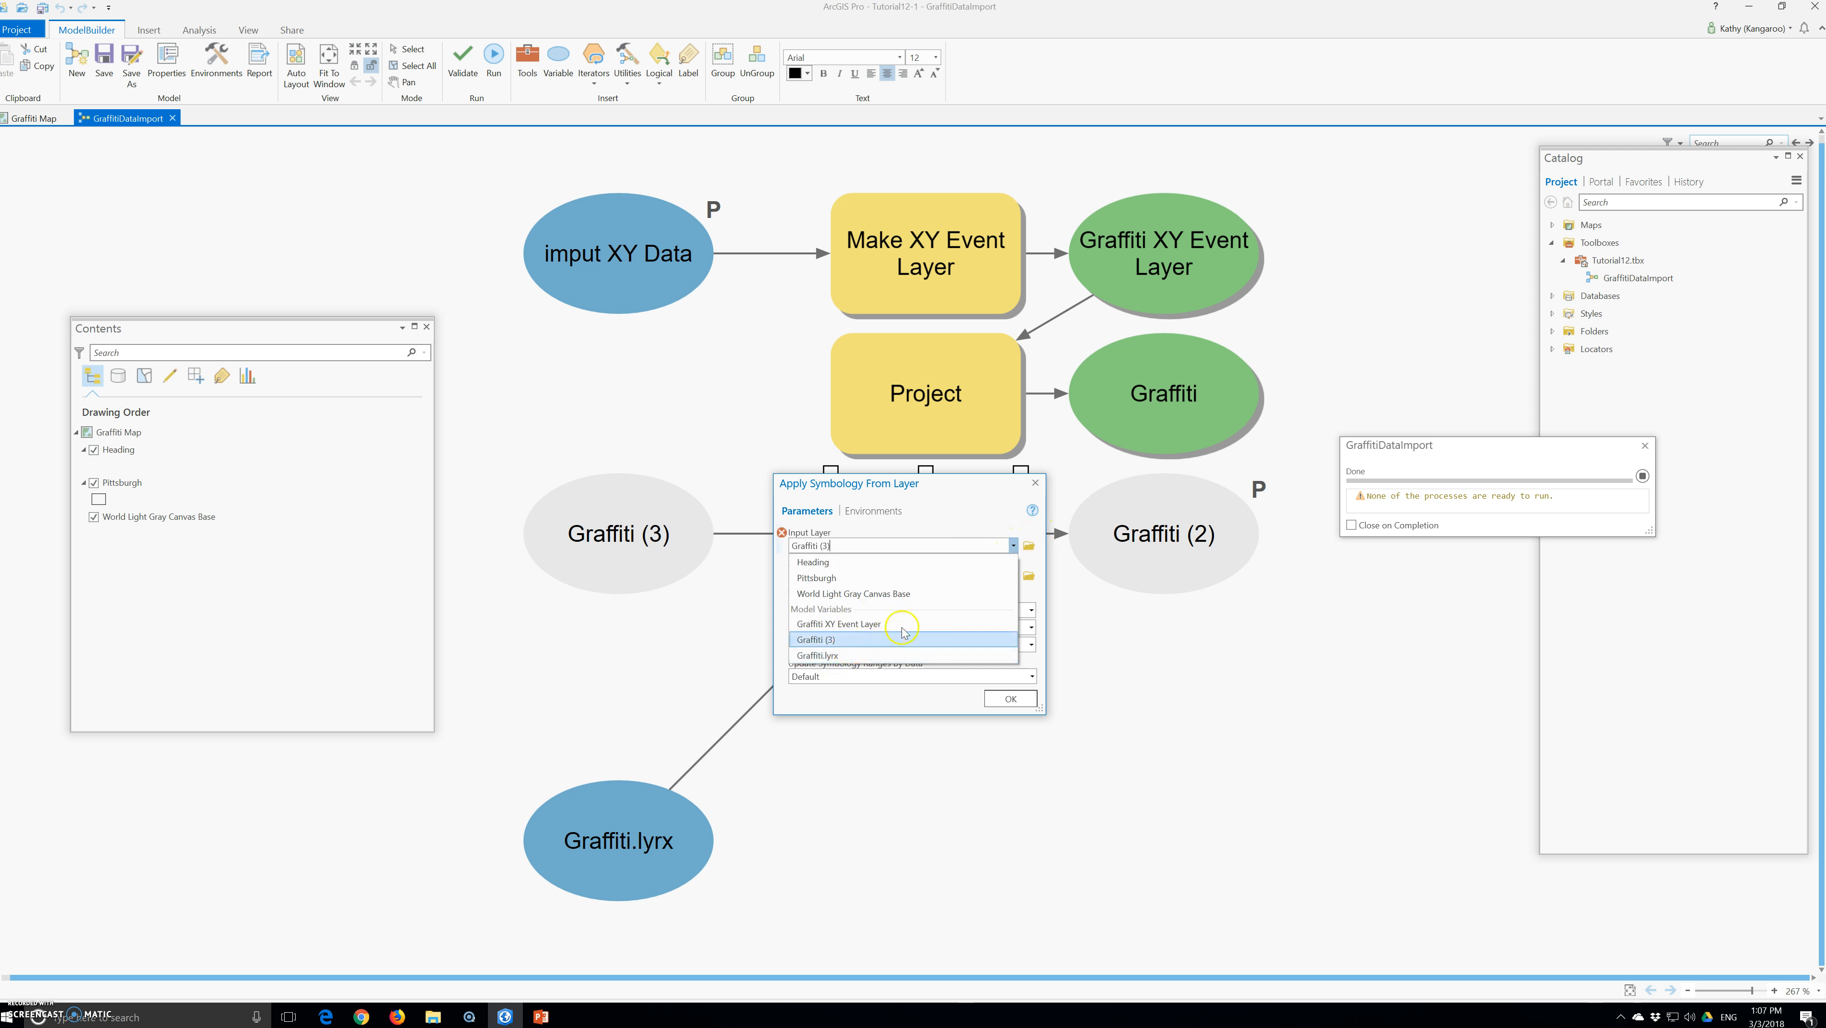
left_click(1038, 481)
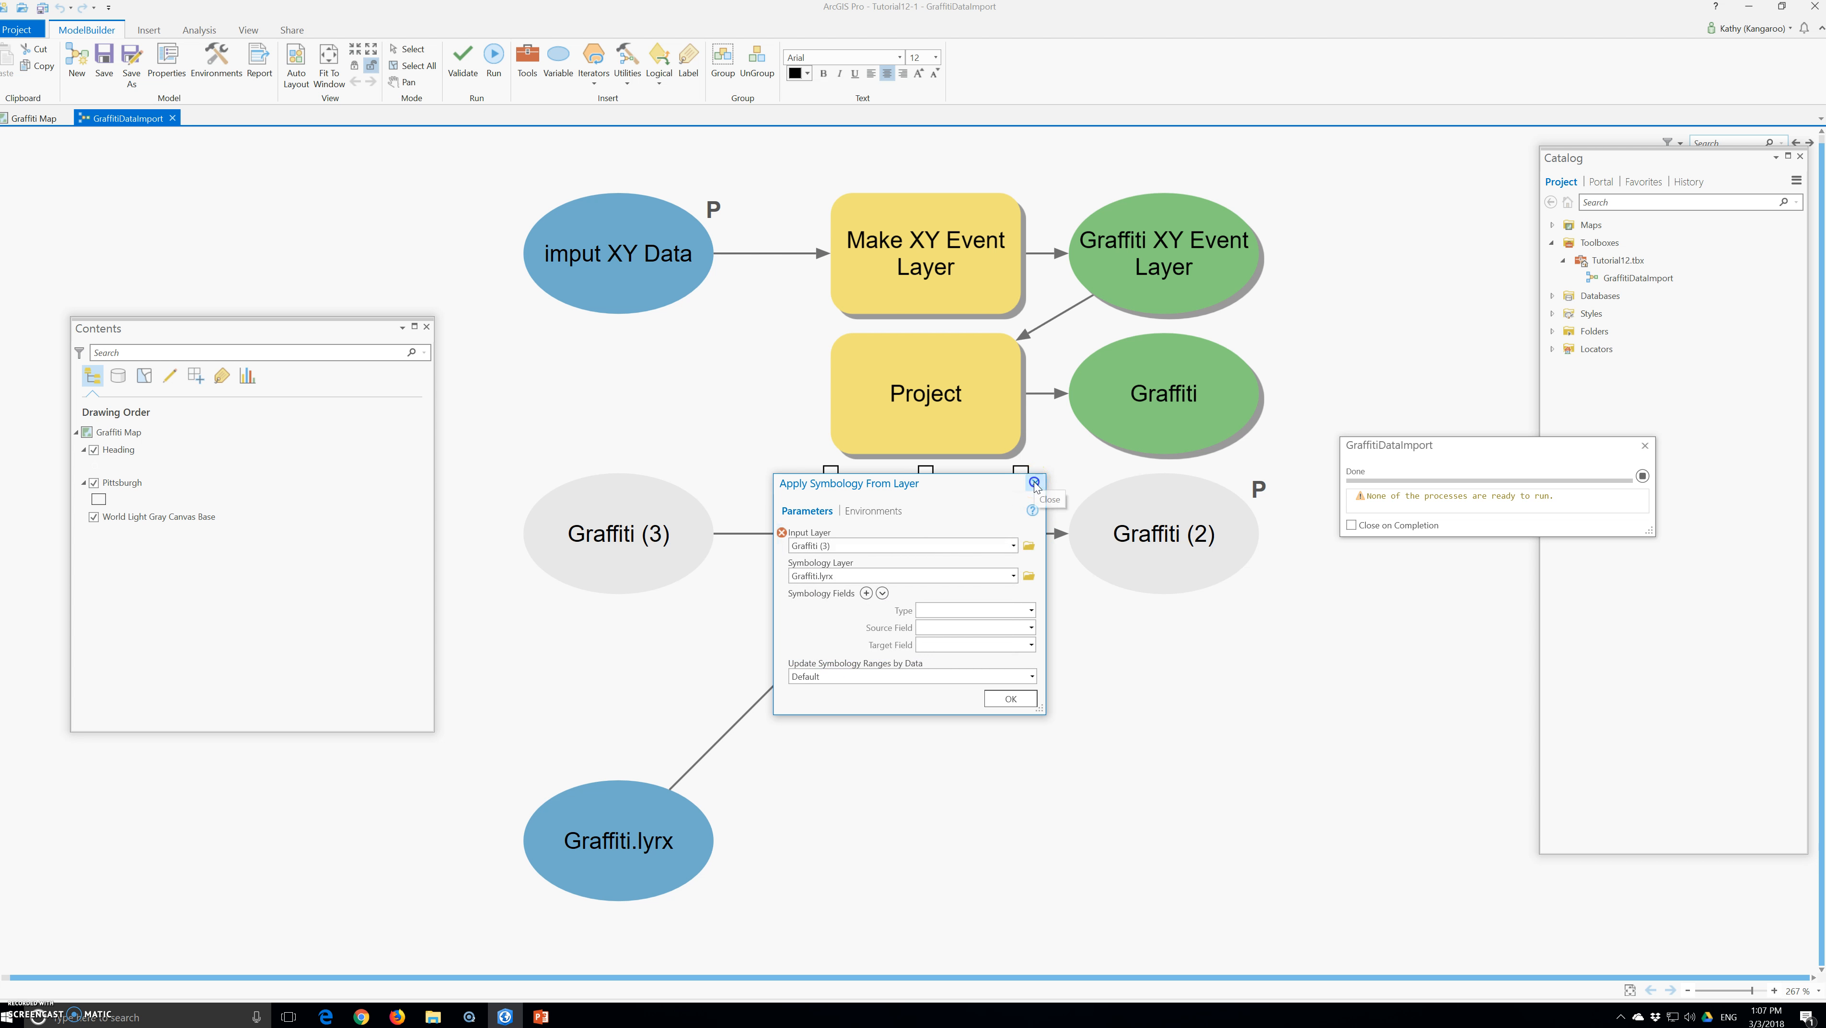
Validate and run the GraffitiDataImport model, closing its window when the run is done
left_click(465, 51)
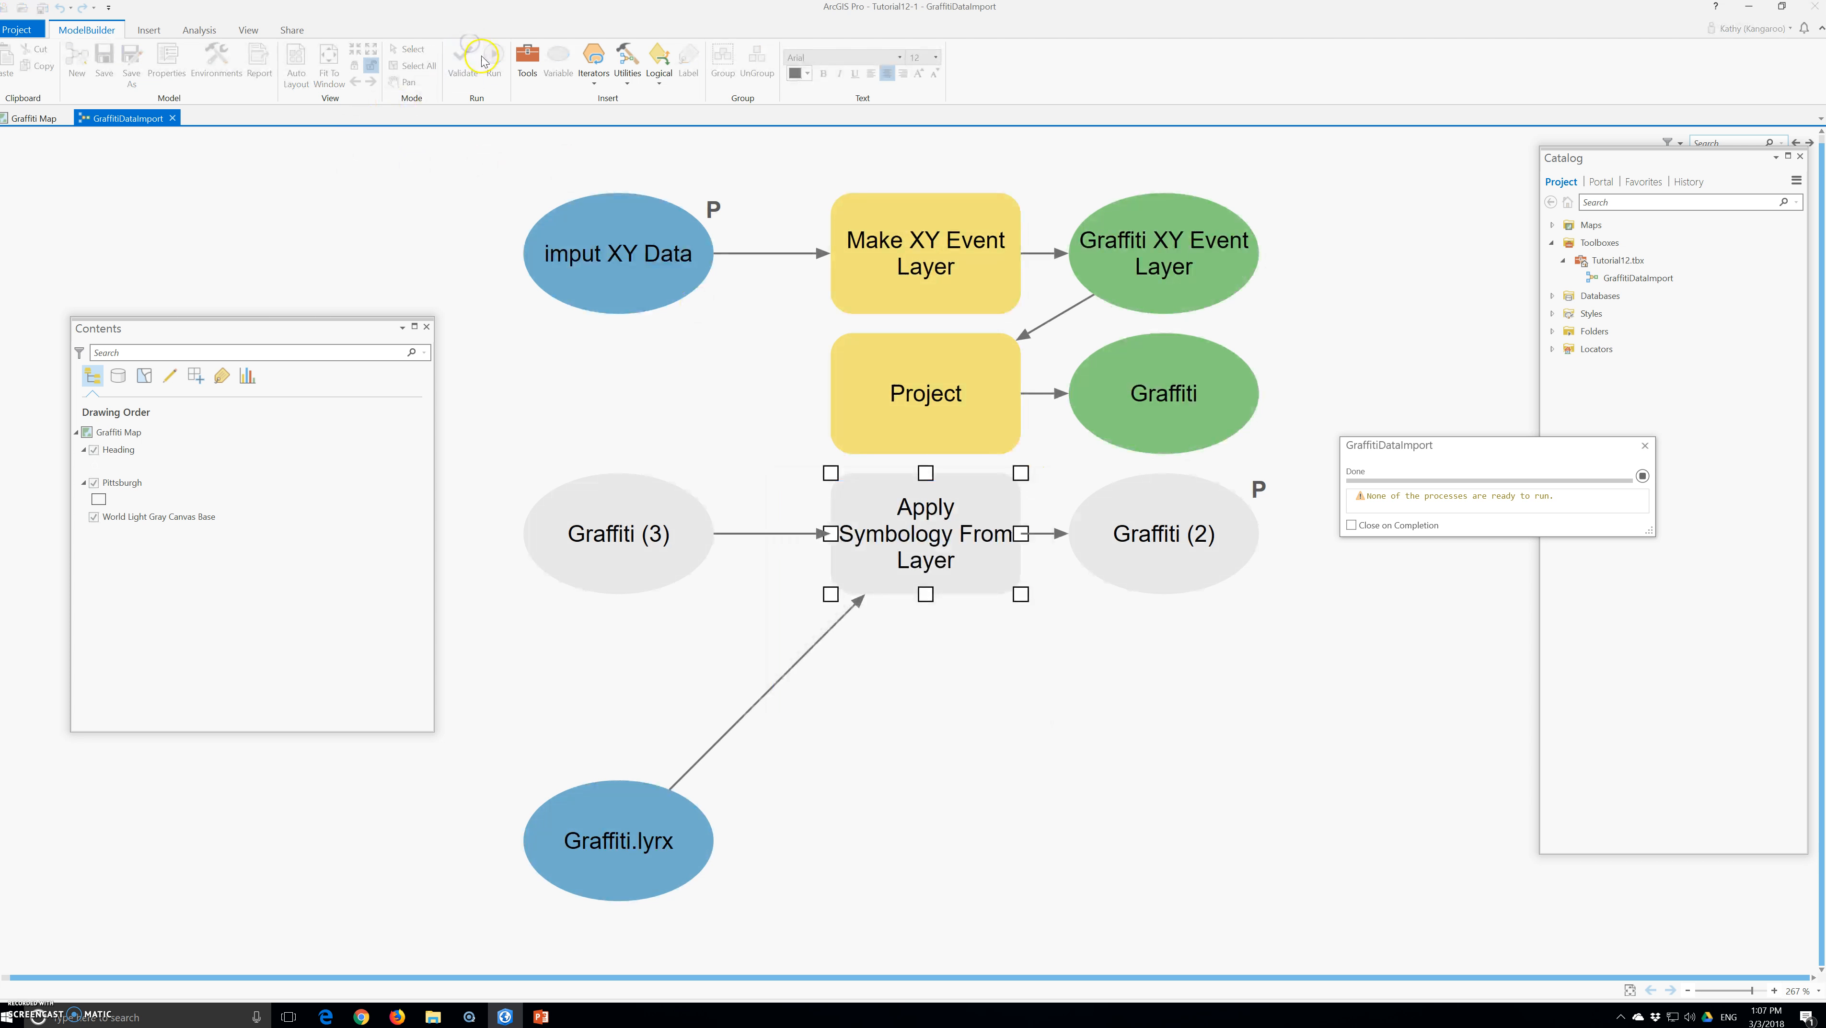
left_click(494, 57)
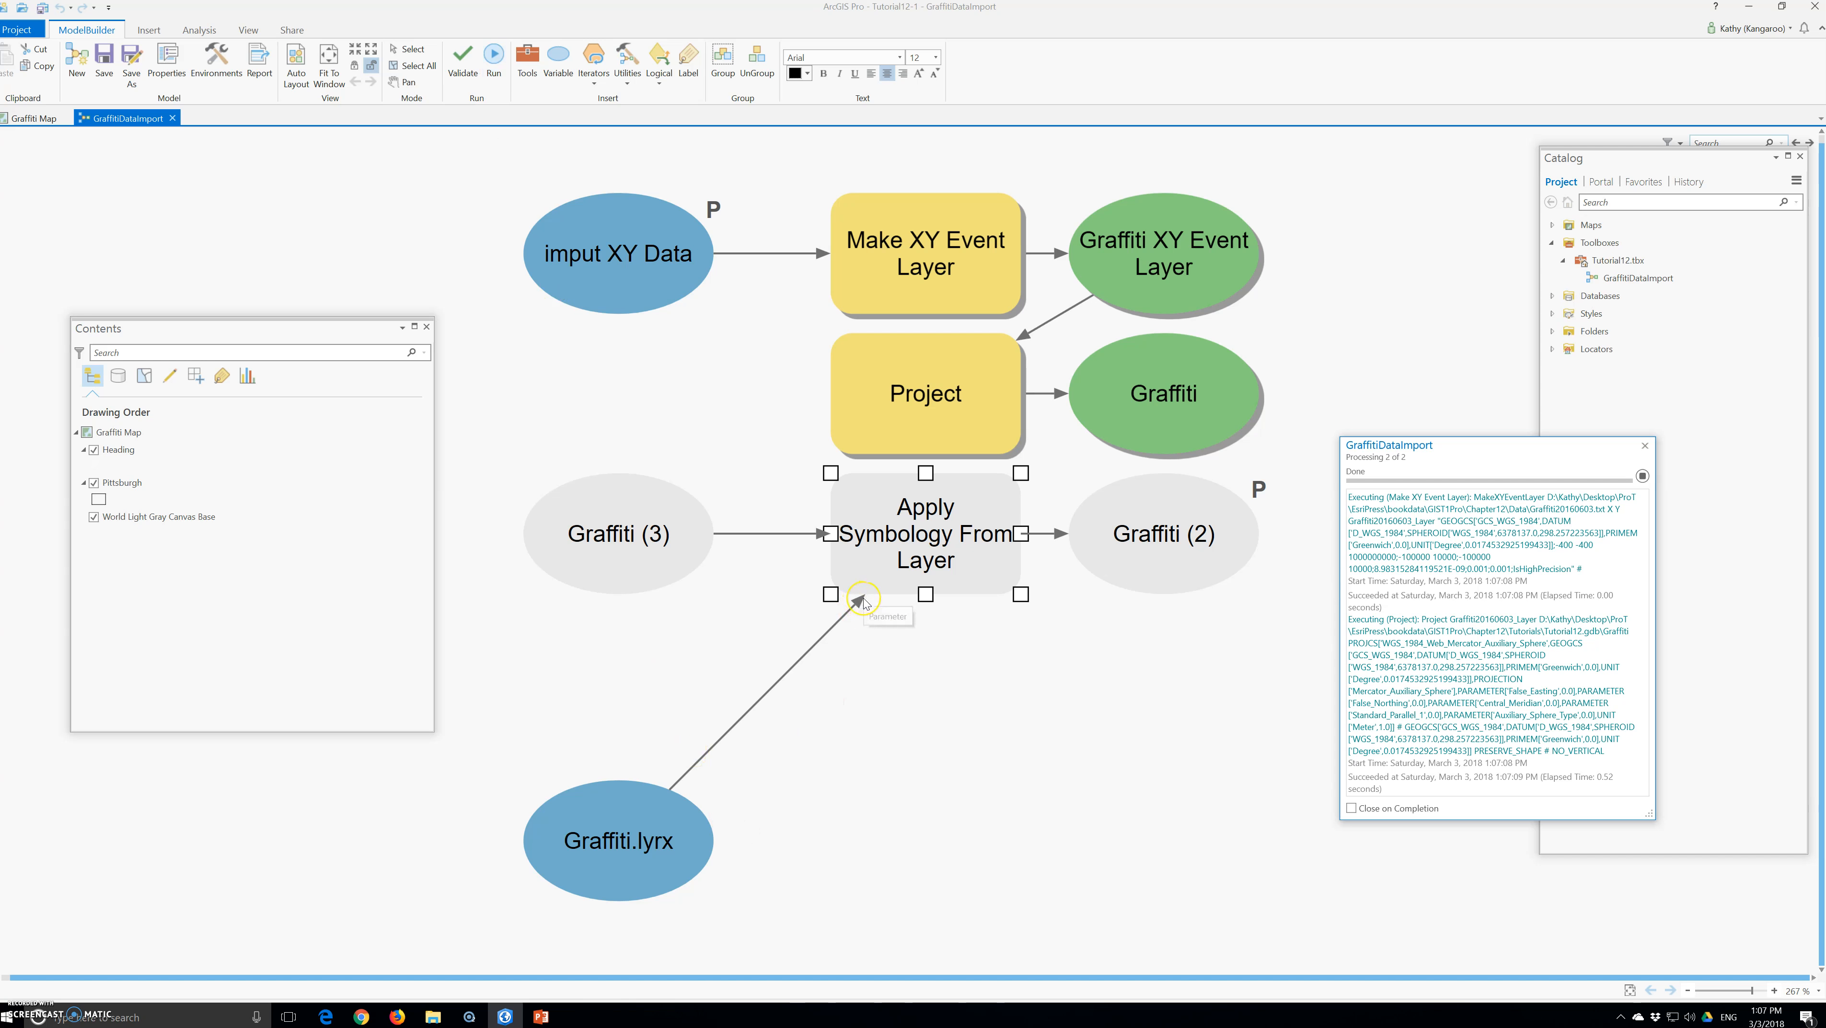
left_click(872, 623)
left_click(173, 117)
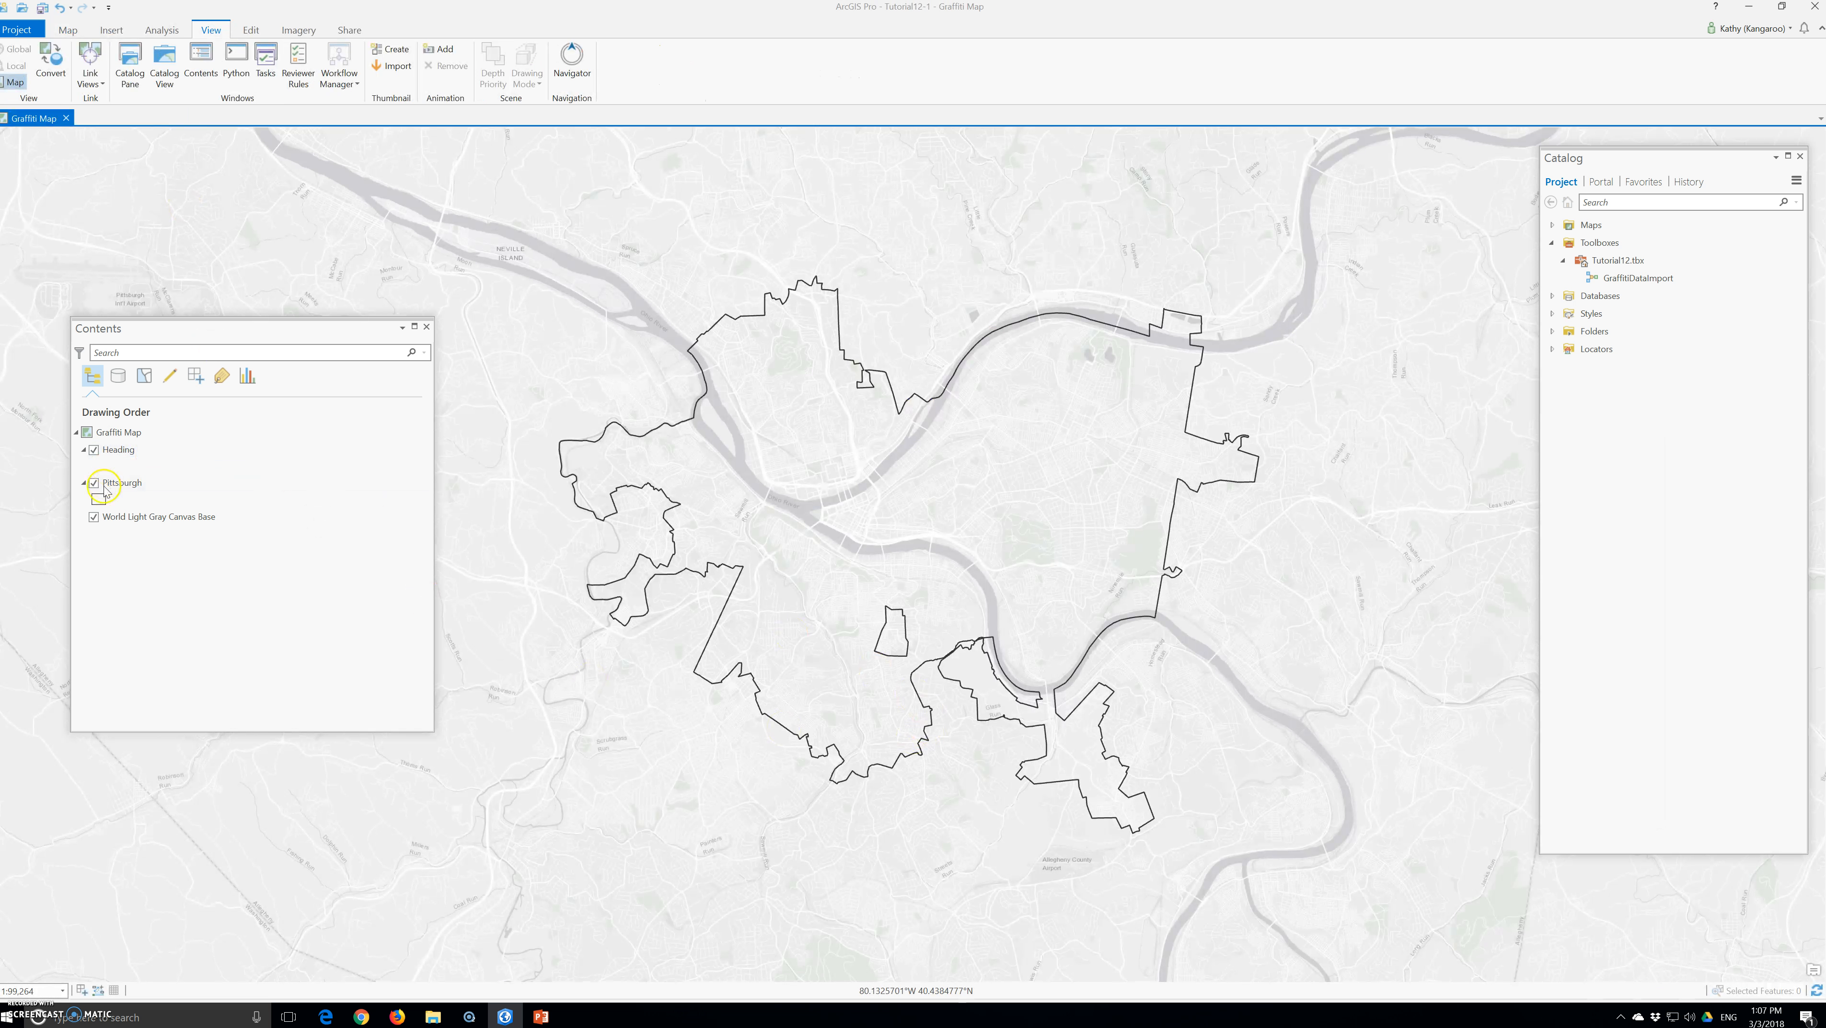
Add the Graffiti feature class from Tutorial12.gdb to Graffiti Map
left_click(147, 518)
left_click(116, 432)
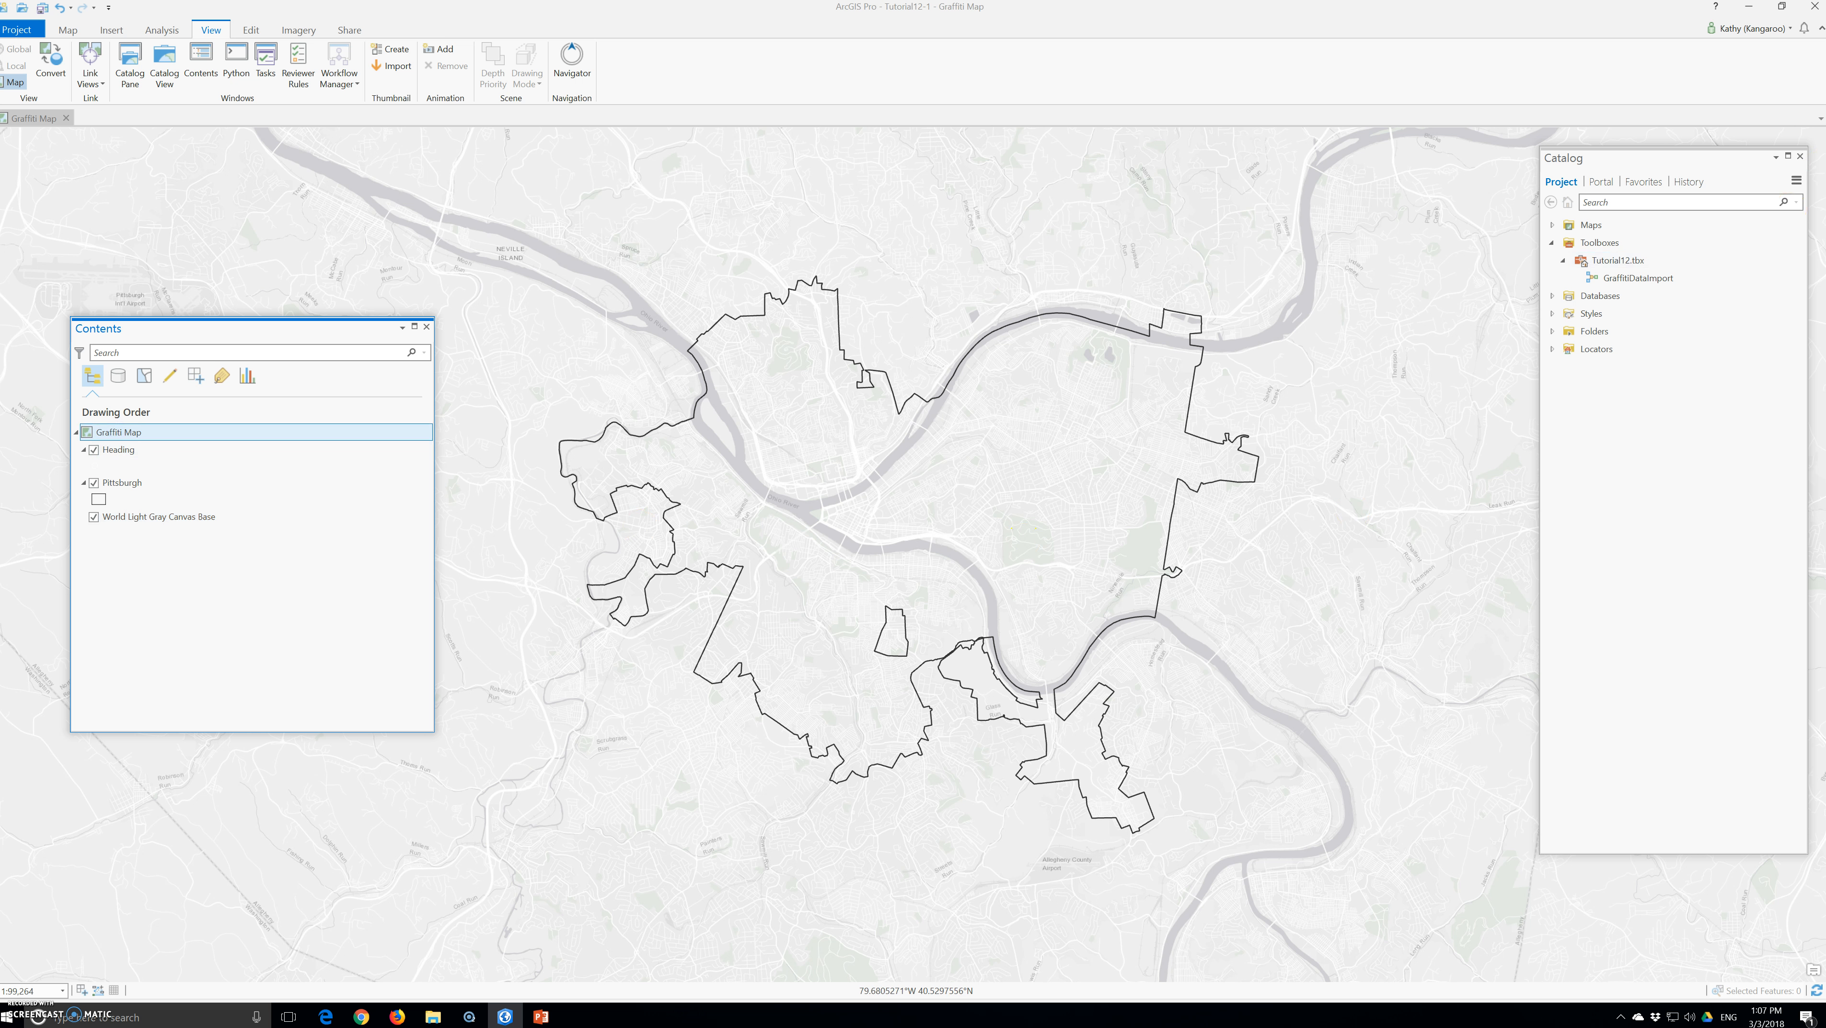
left_click(1560, 295)
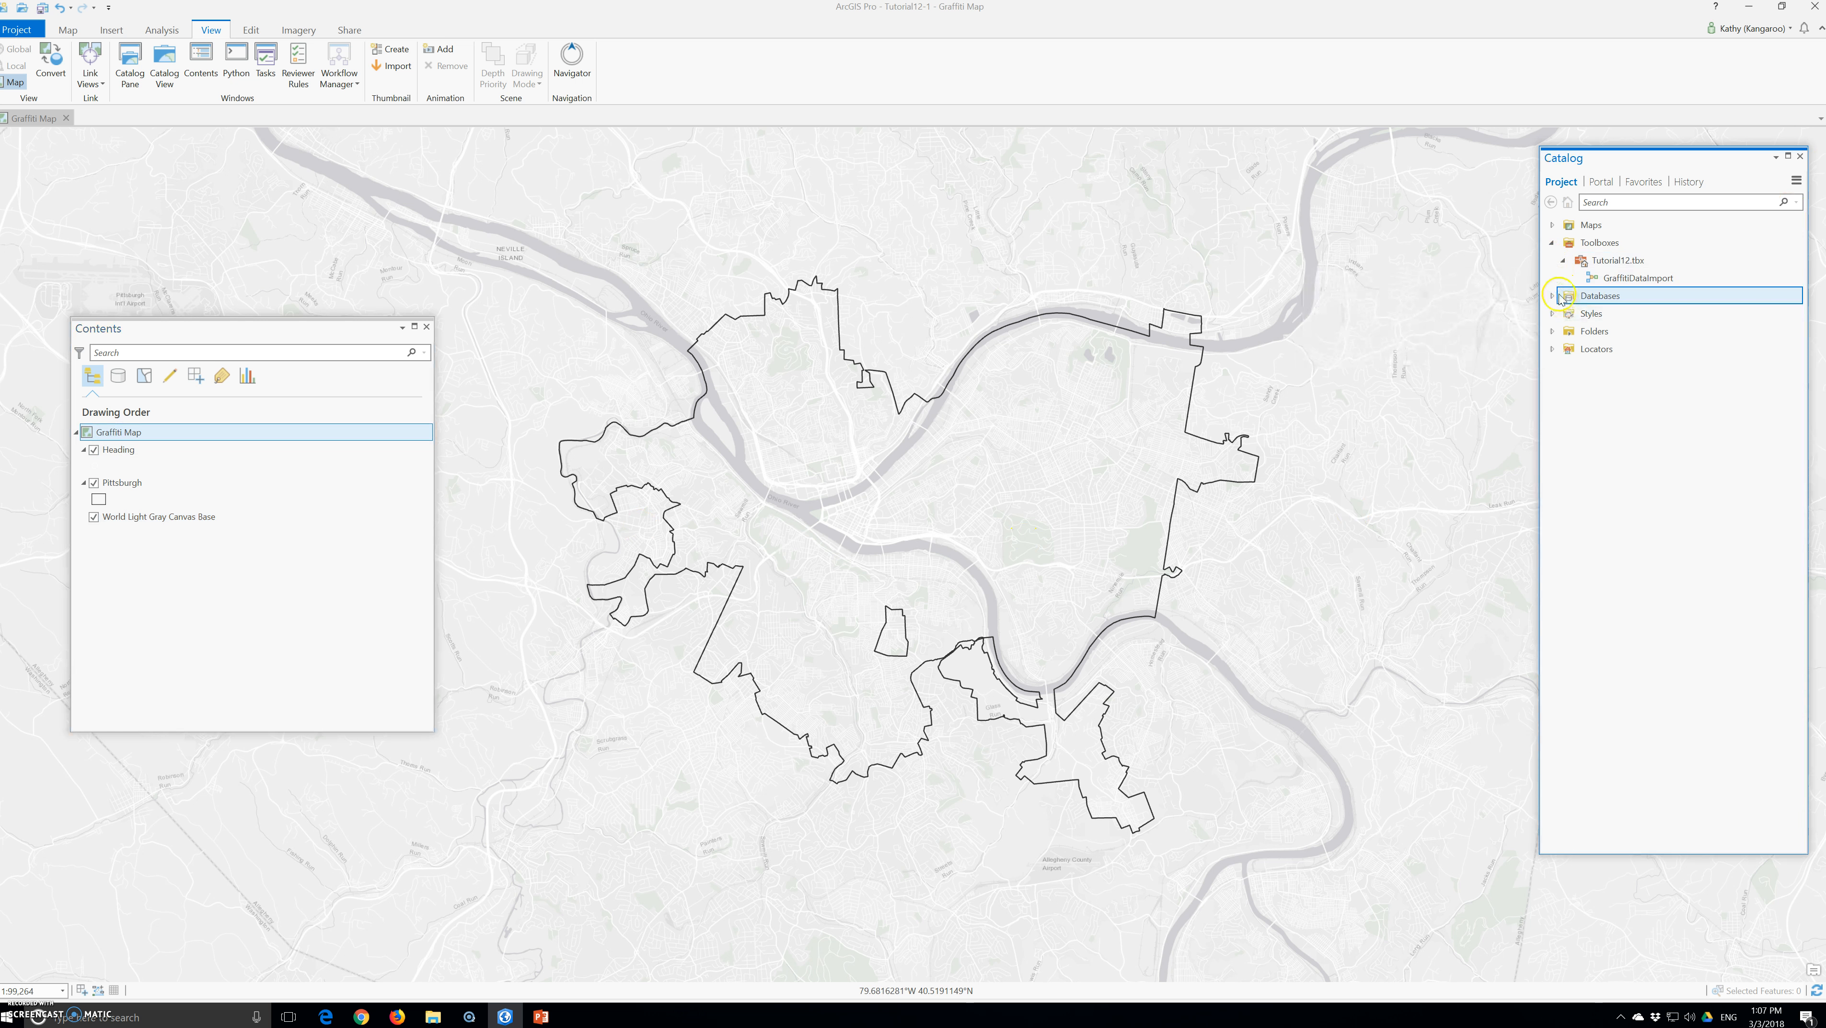
left_click(1562, 314)
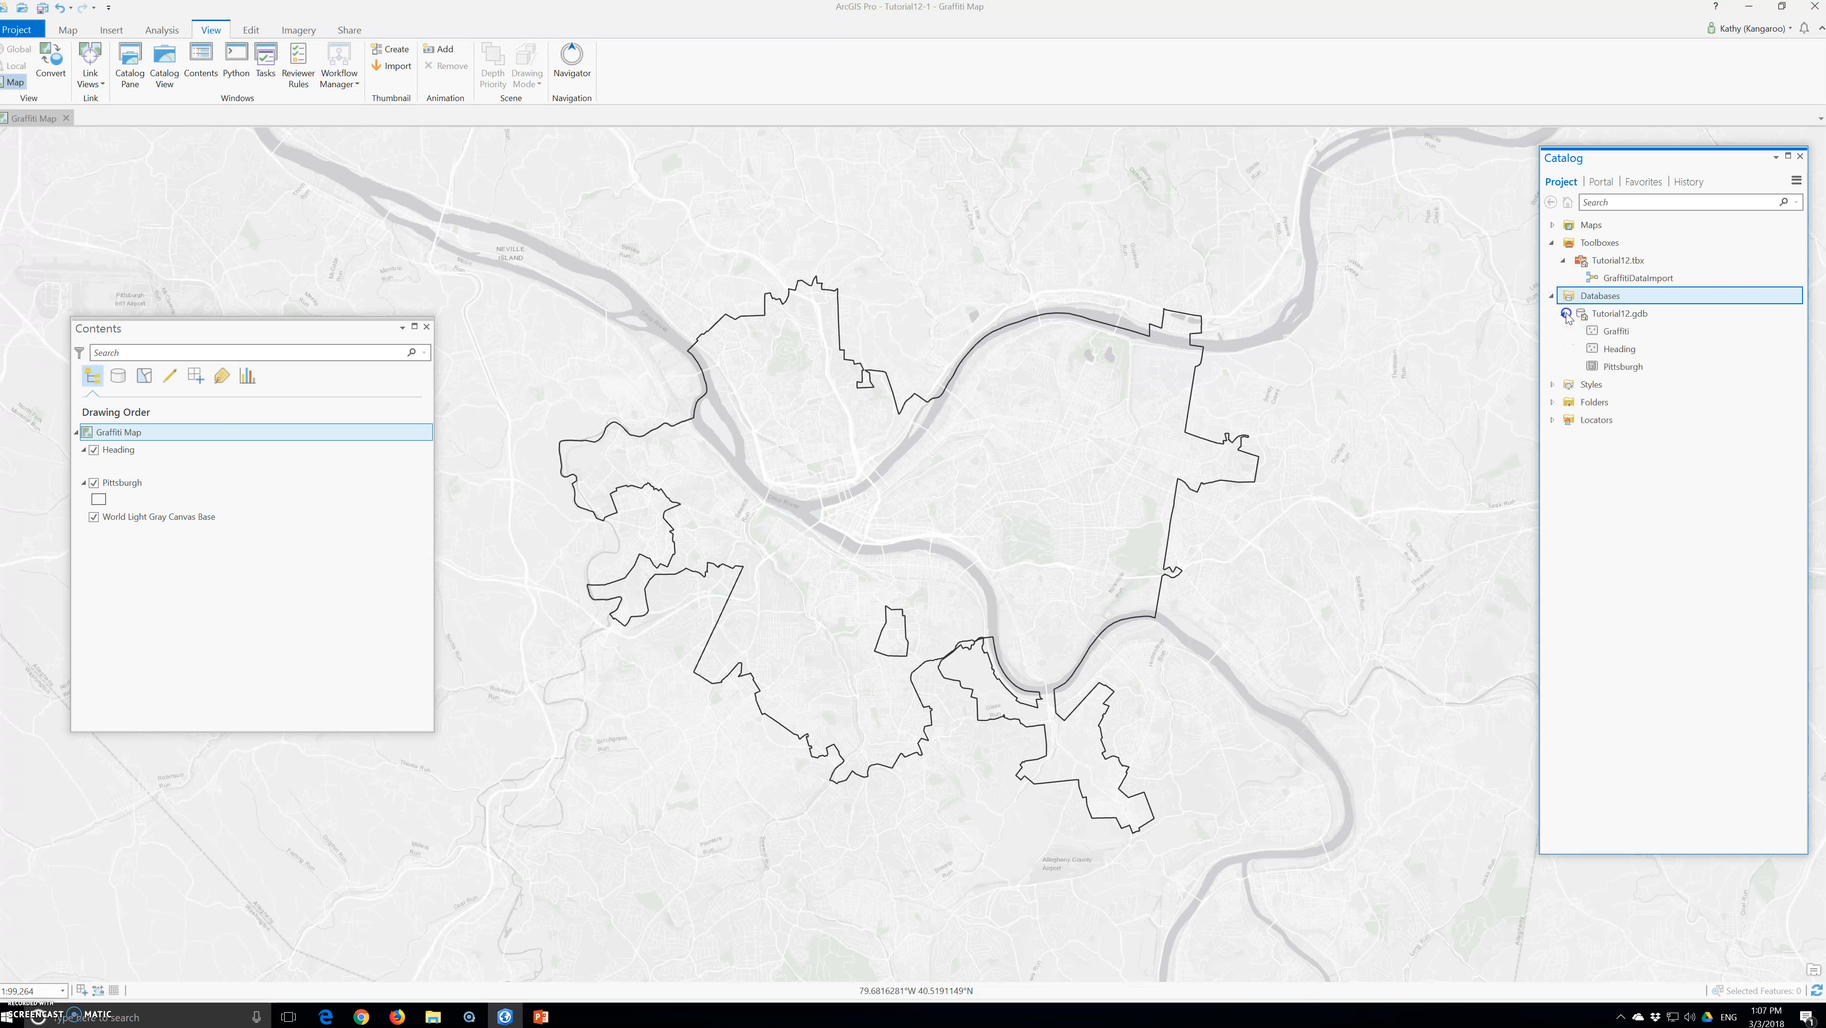
left_click(1603, 331)
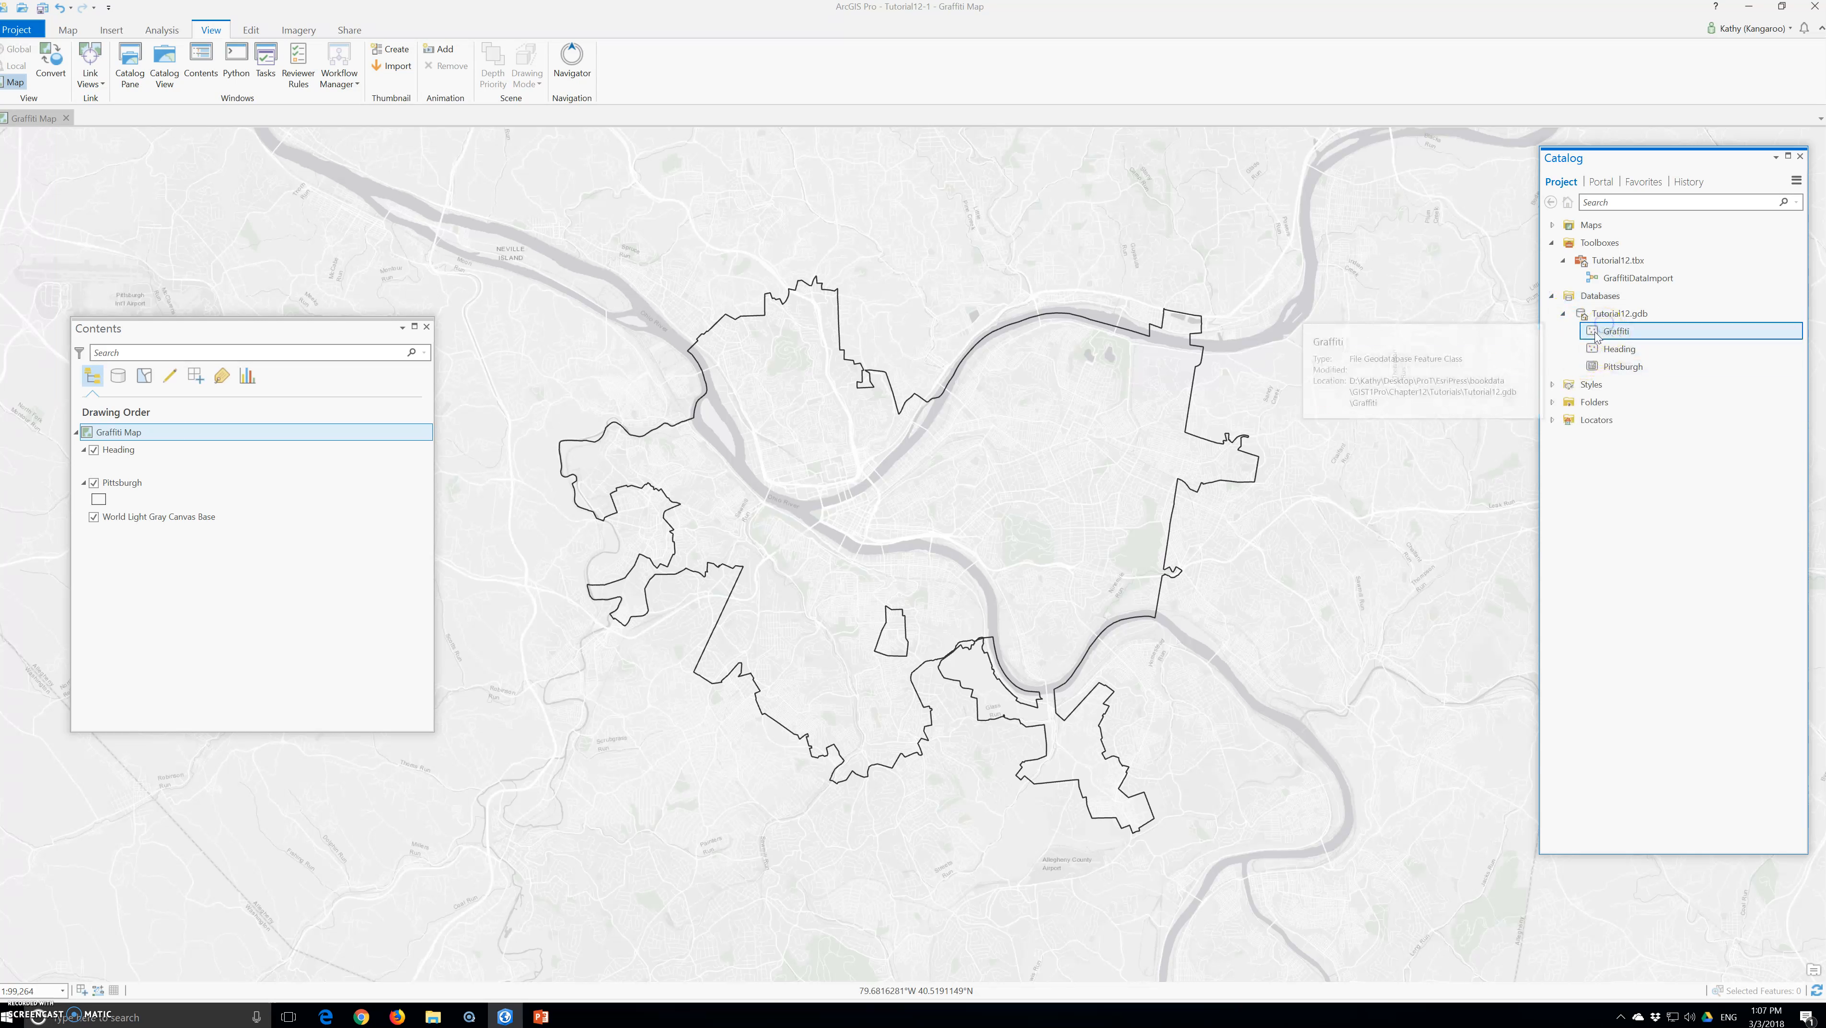
left_click_drag(1602, 331, 164, 457)
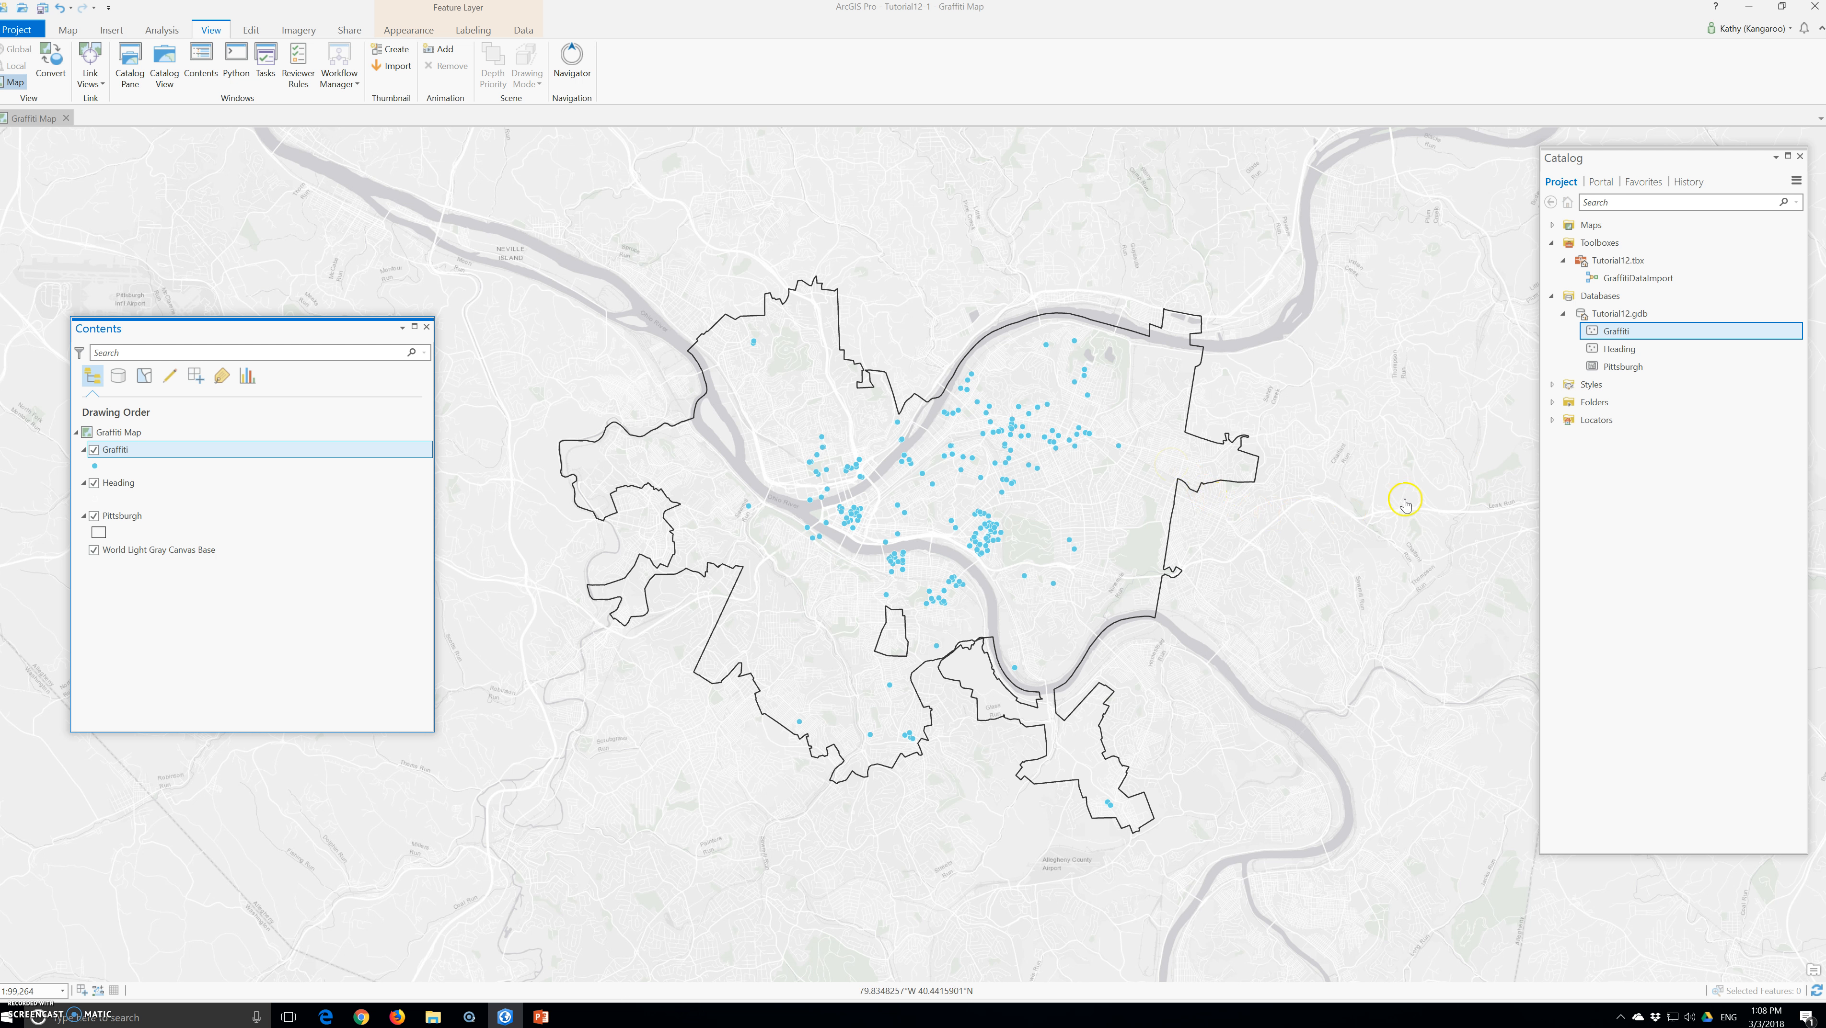
left_click(1572, 386)
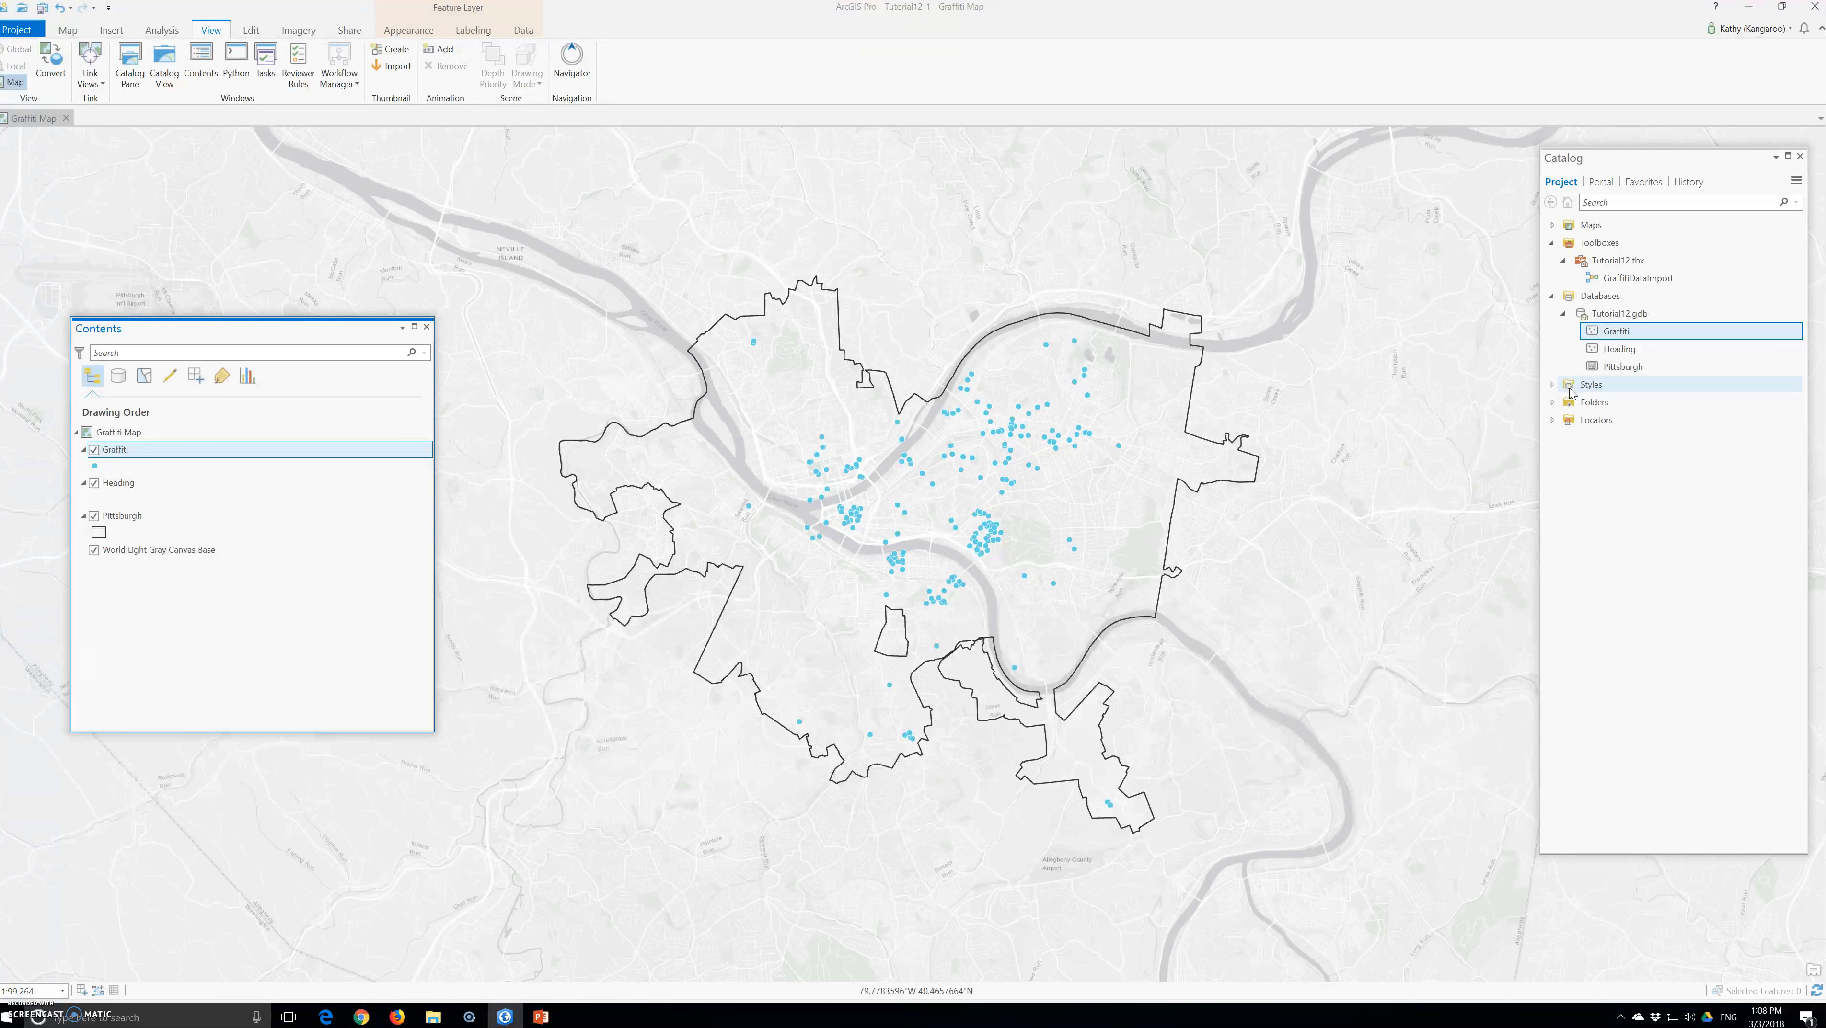
left_click(1569, 394)
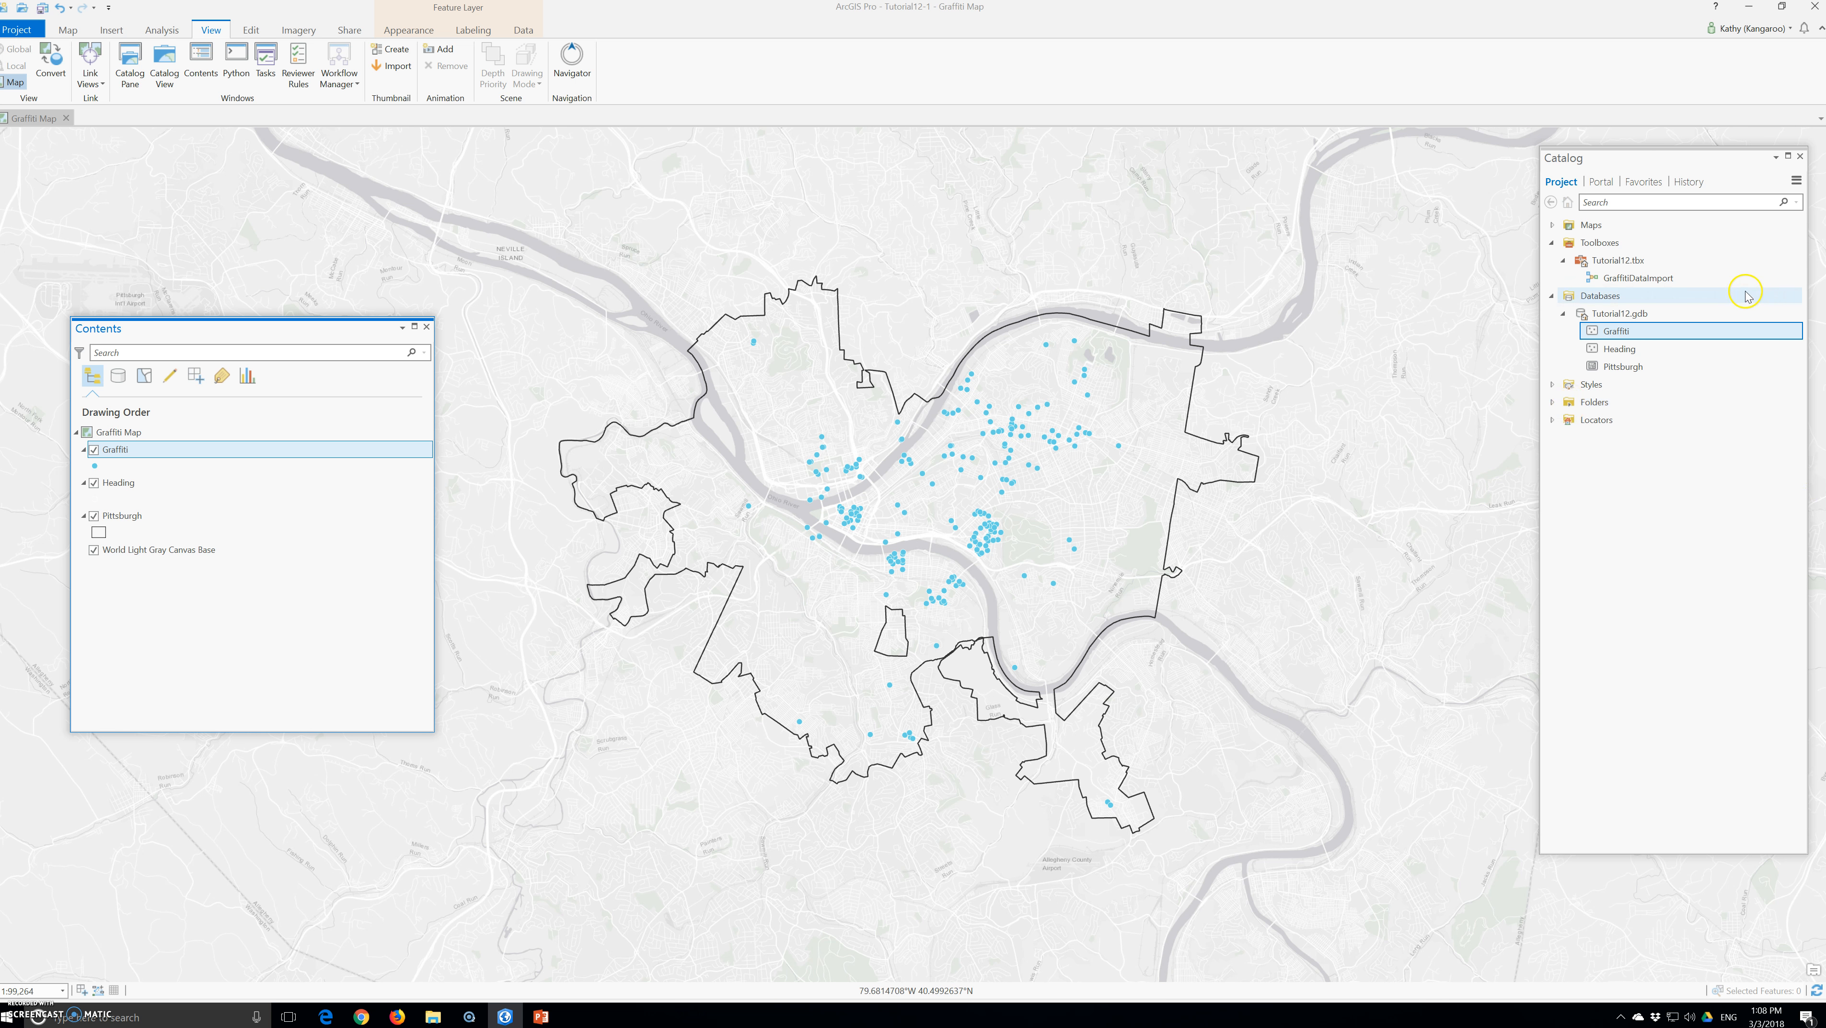
Open the GraffitiDataImport model as a tool and set its input XY data to Graffiti20160610.txt from Chapter12's Data folder
double_click(1620, 279)
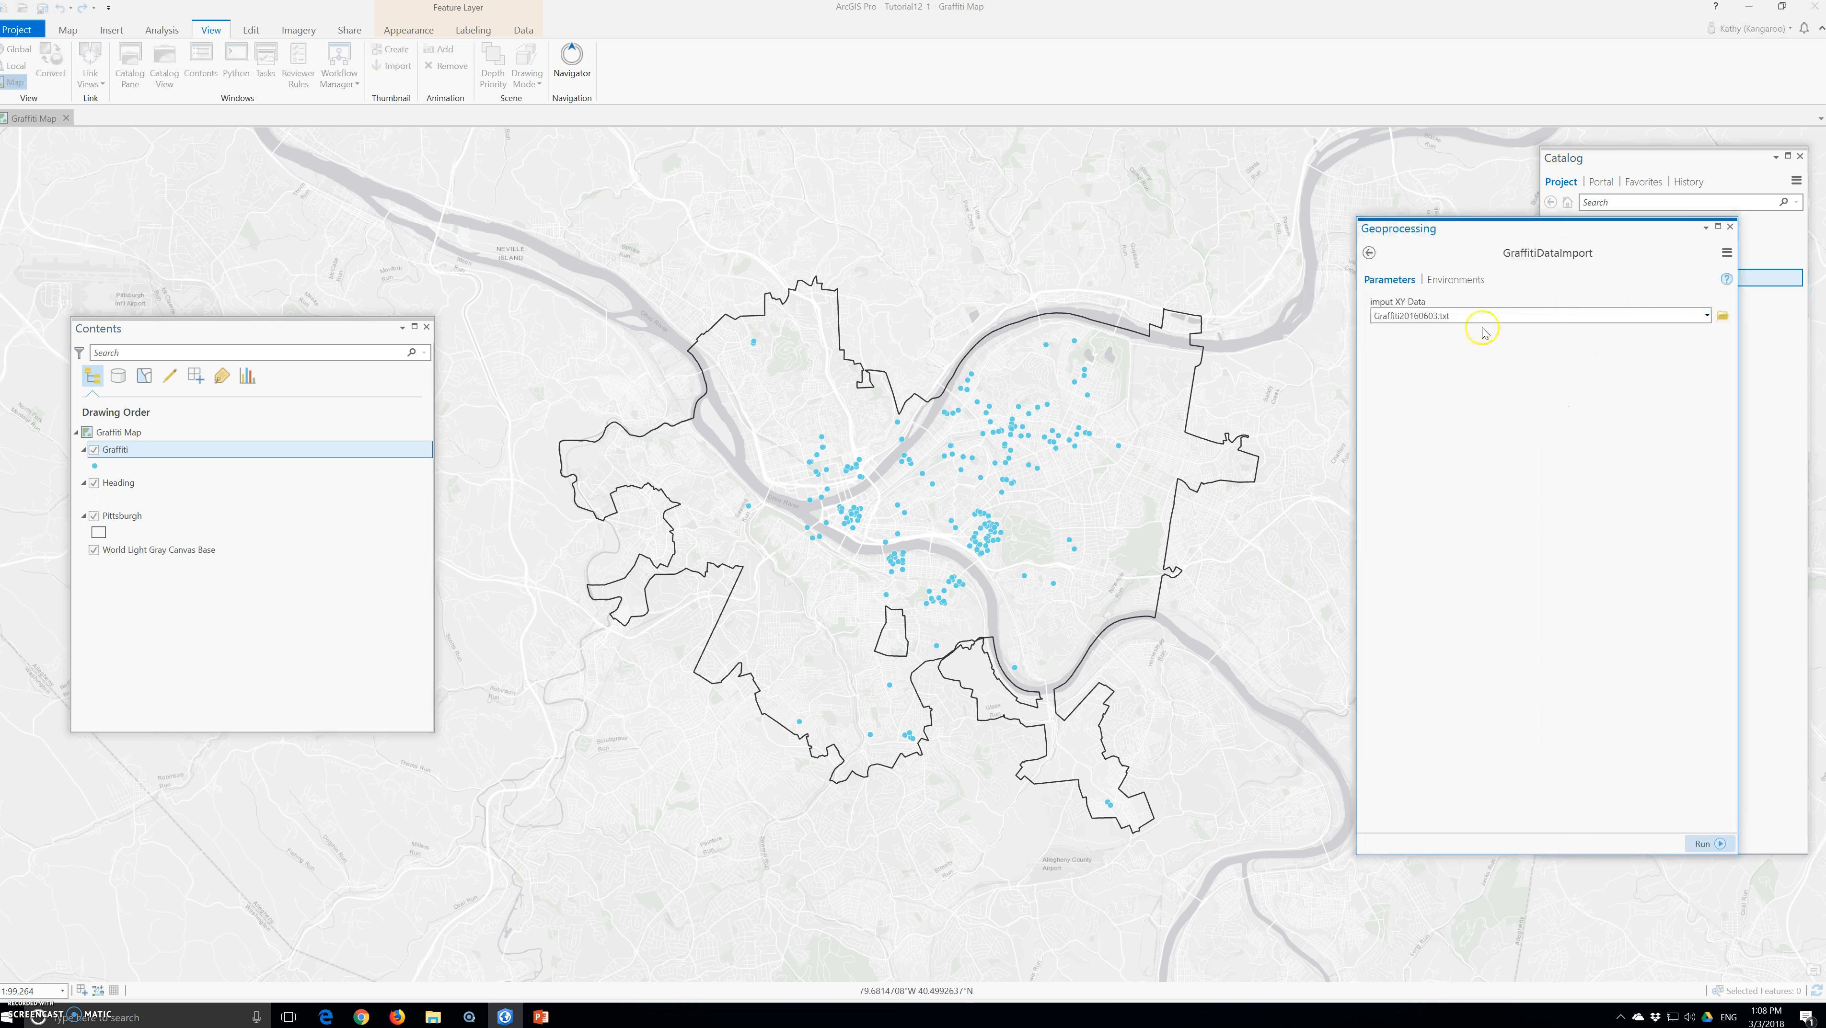
left_click(1707, 315)
left_click(1707, 315)
left_click(1722, 315)
left_click(641, 267)
left_click(594, 265)
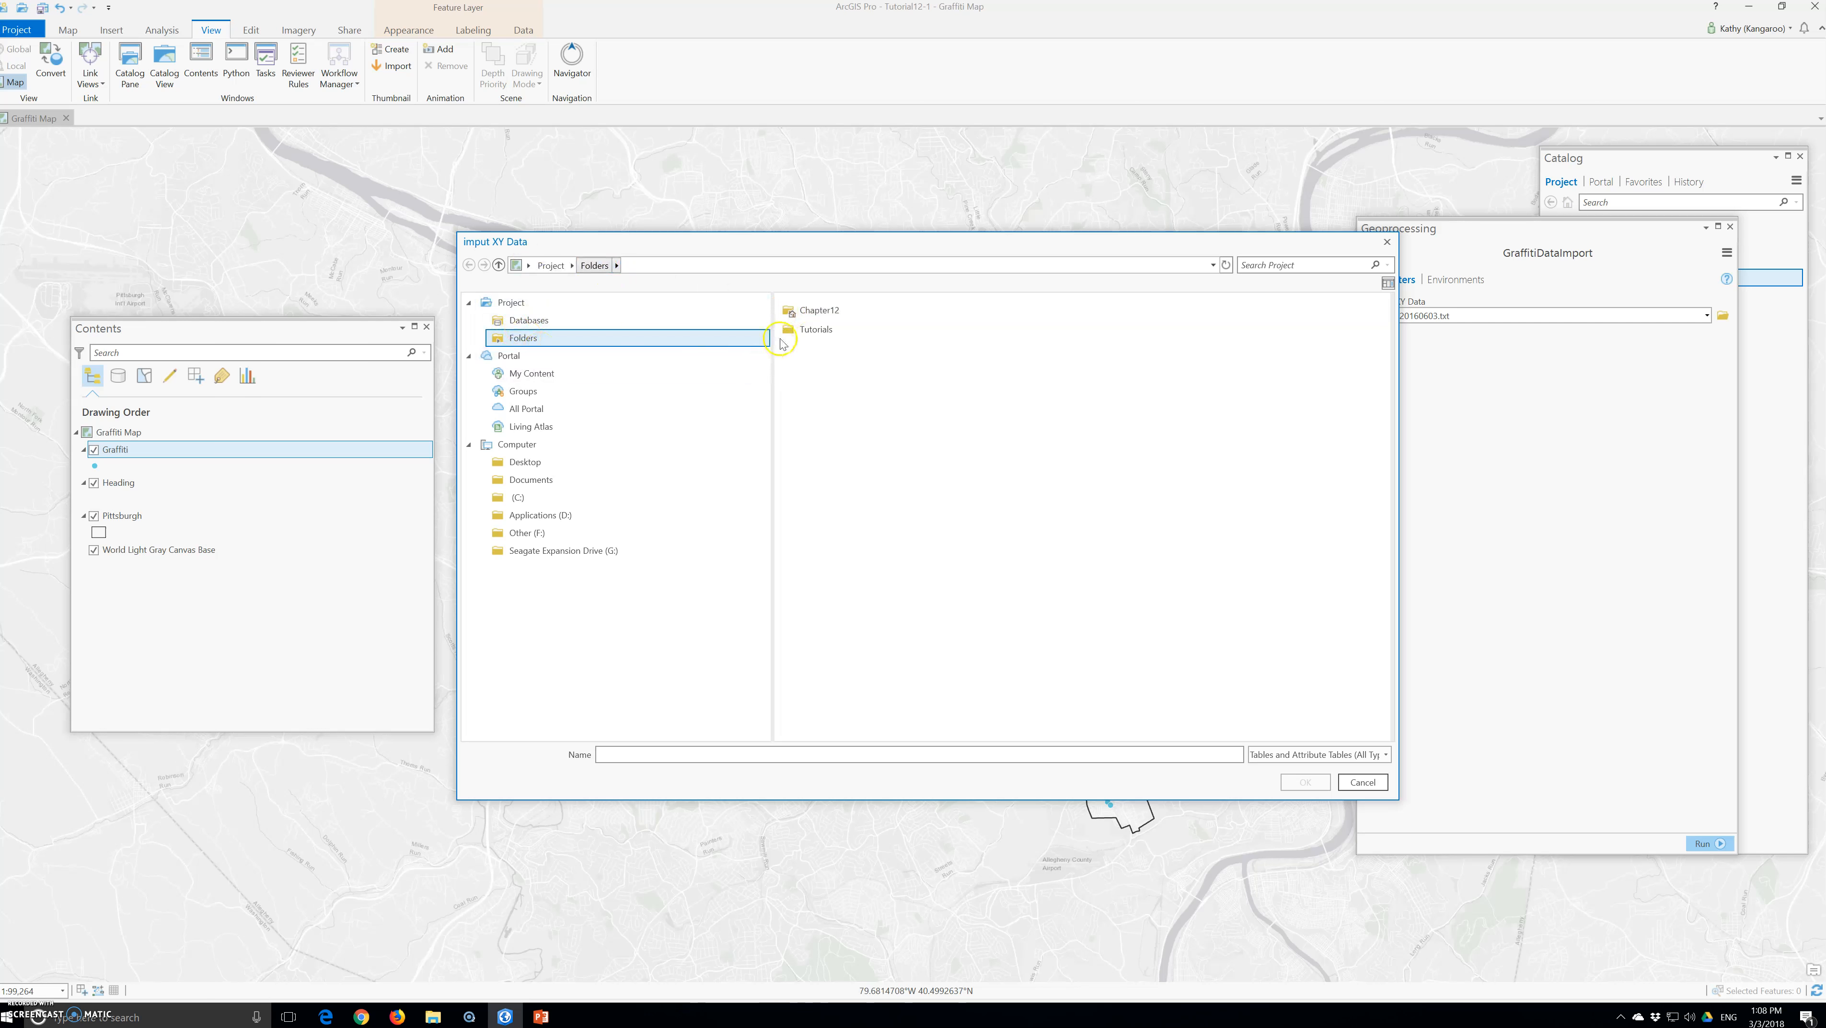
double_click(815, 311)
double_click(814, 311)
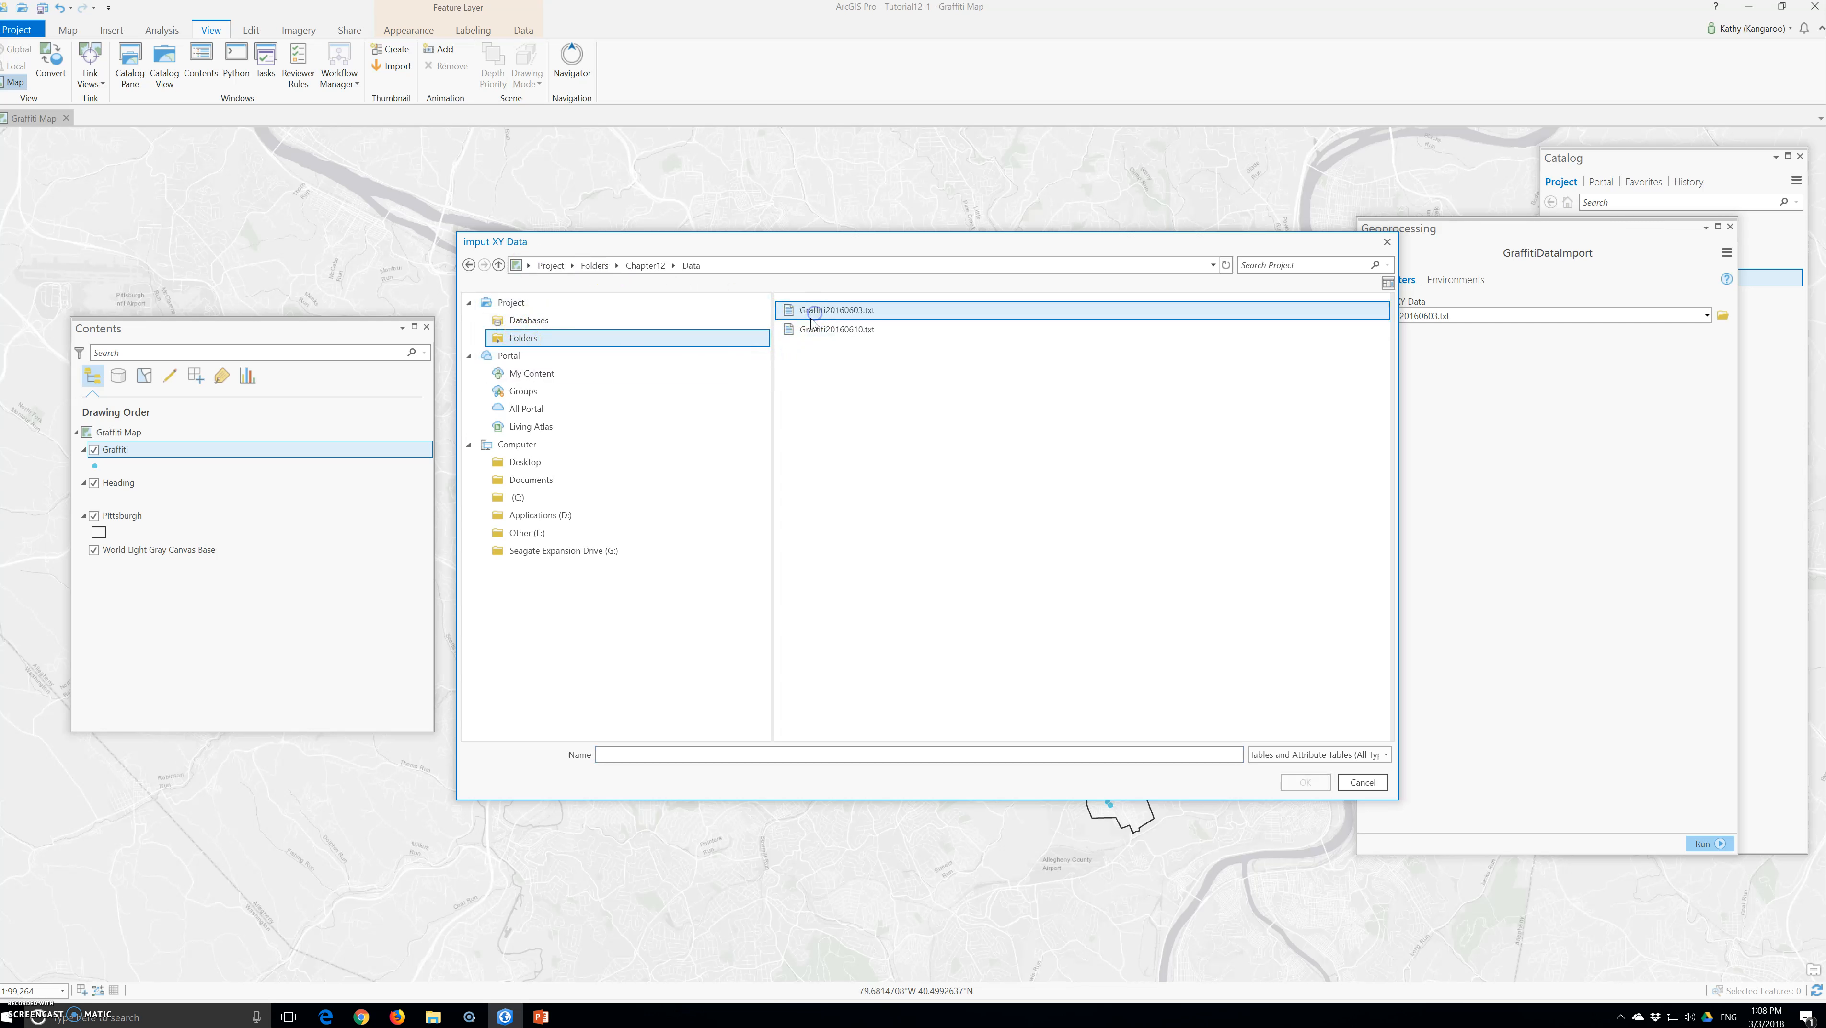
left_click(828, 329)
left_click(1304, 782)
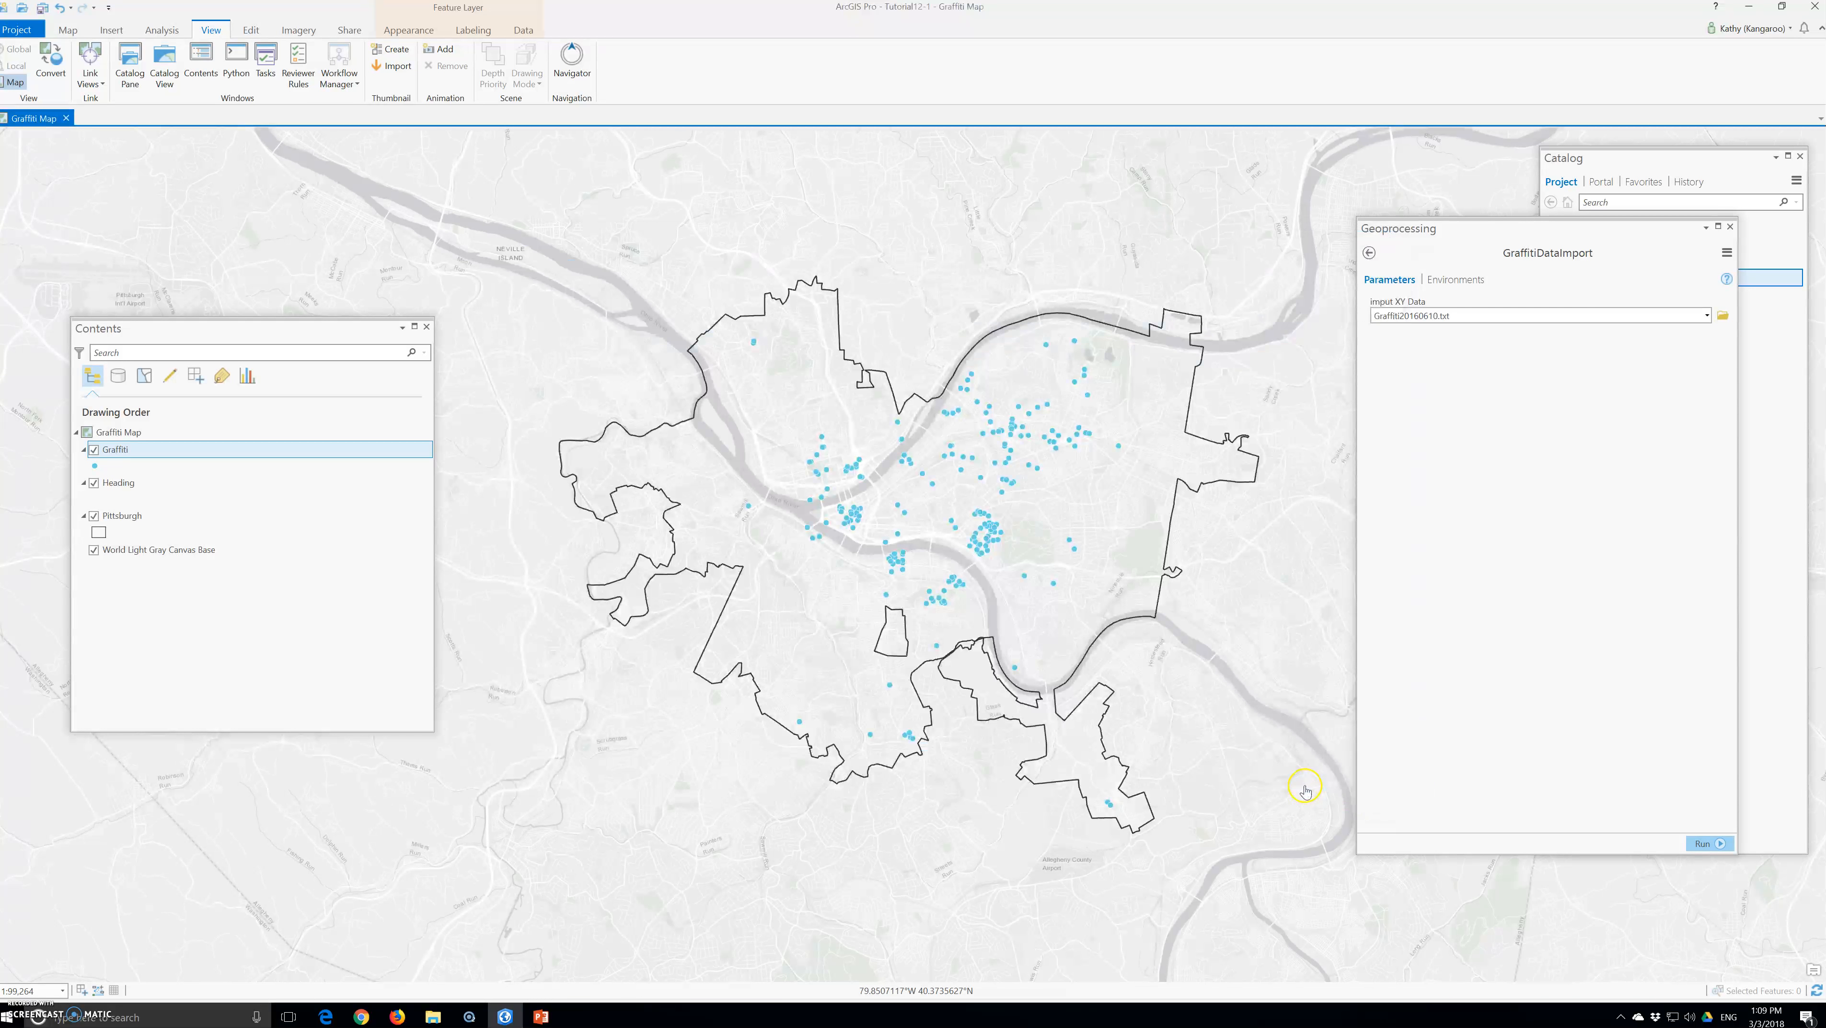
Run the GraffitiDataImport tool and close the geoprocessing window
left_click(1703, 843)
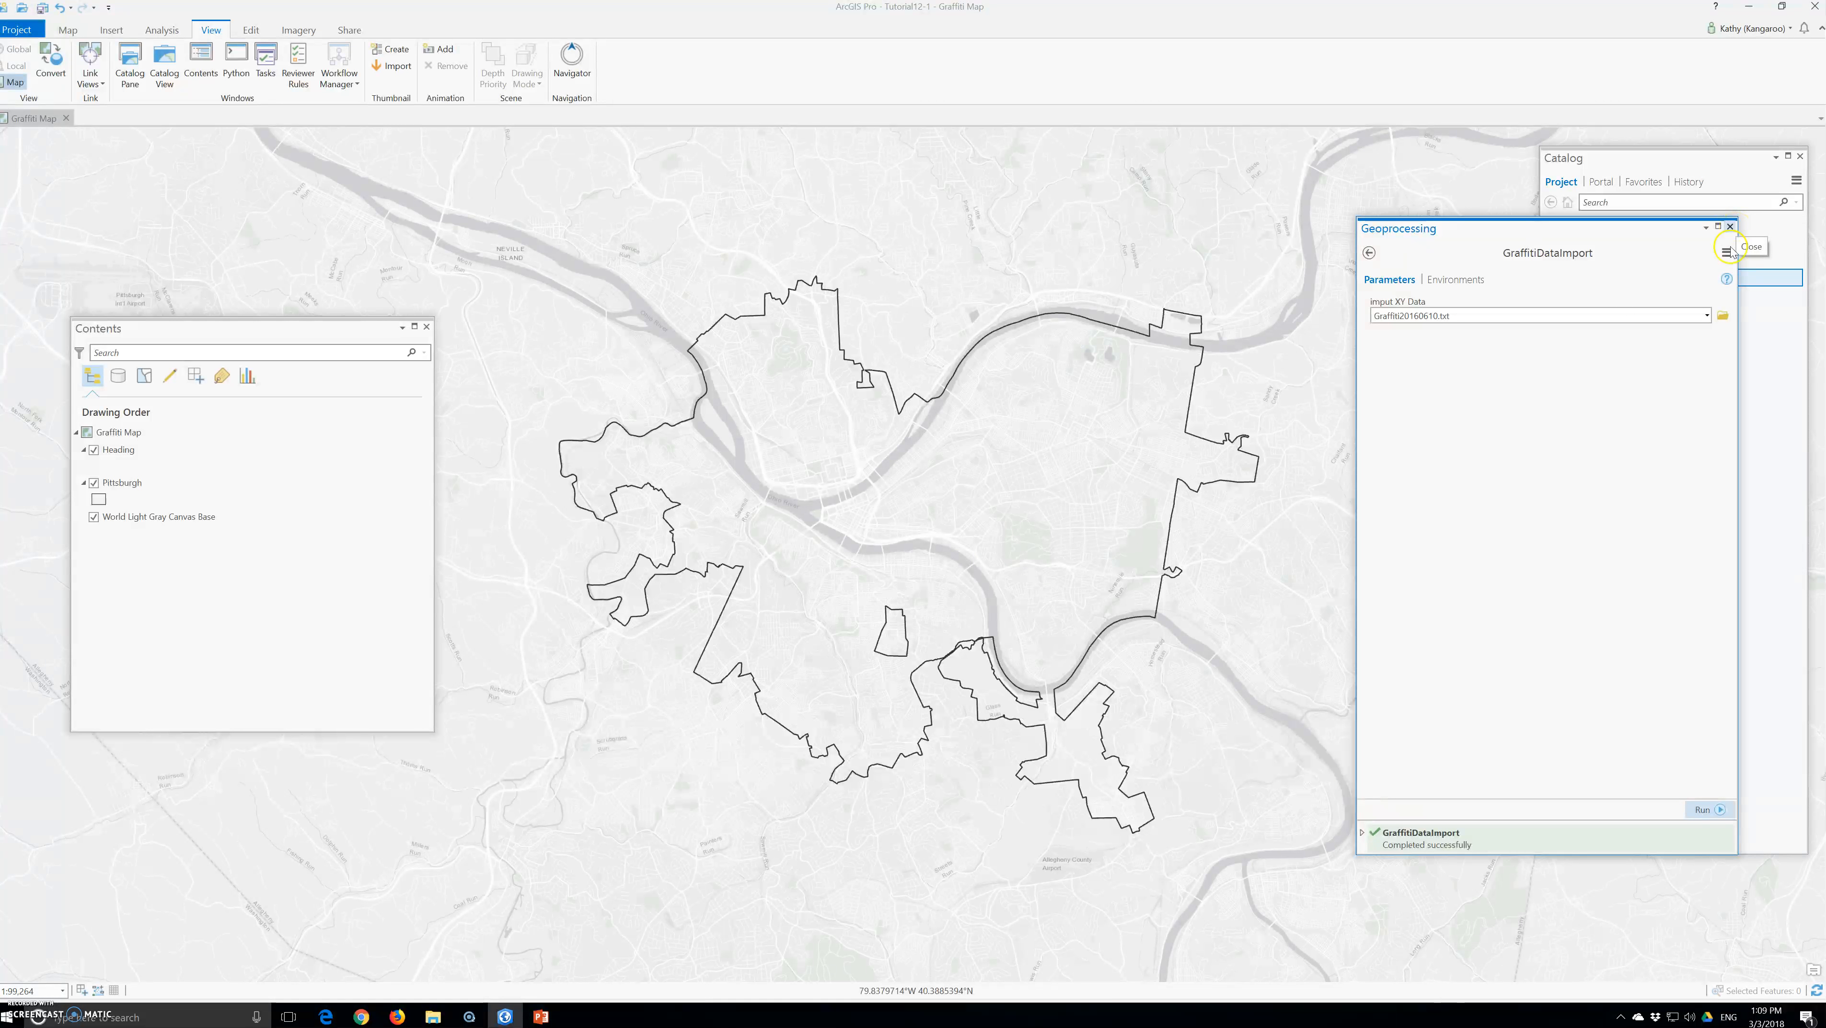
right_click(1480, 843)
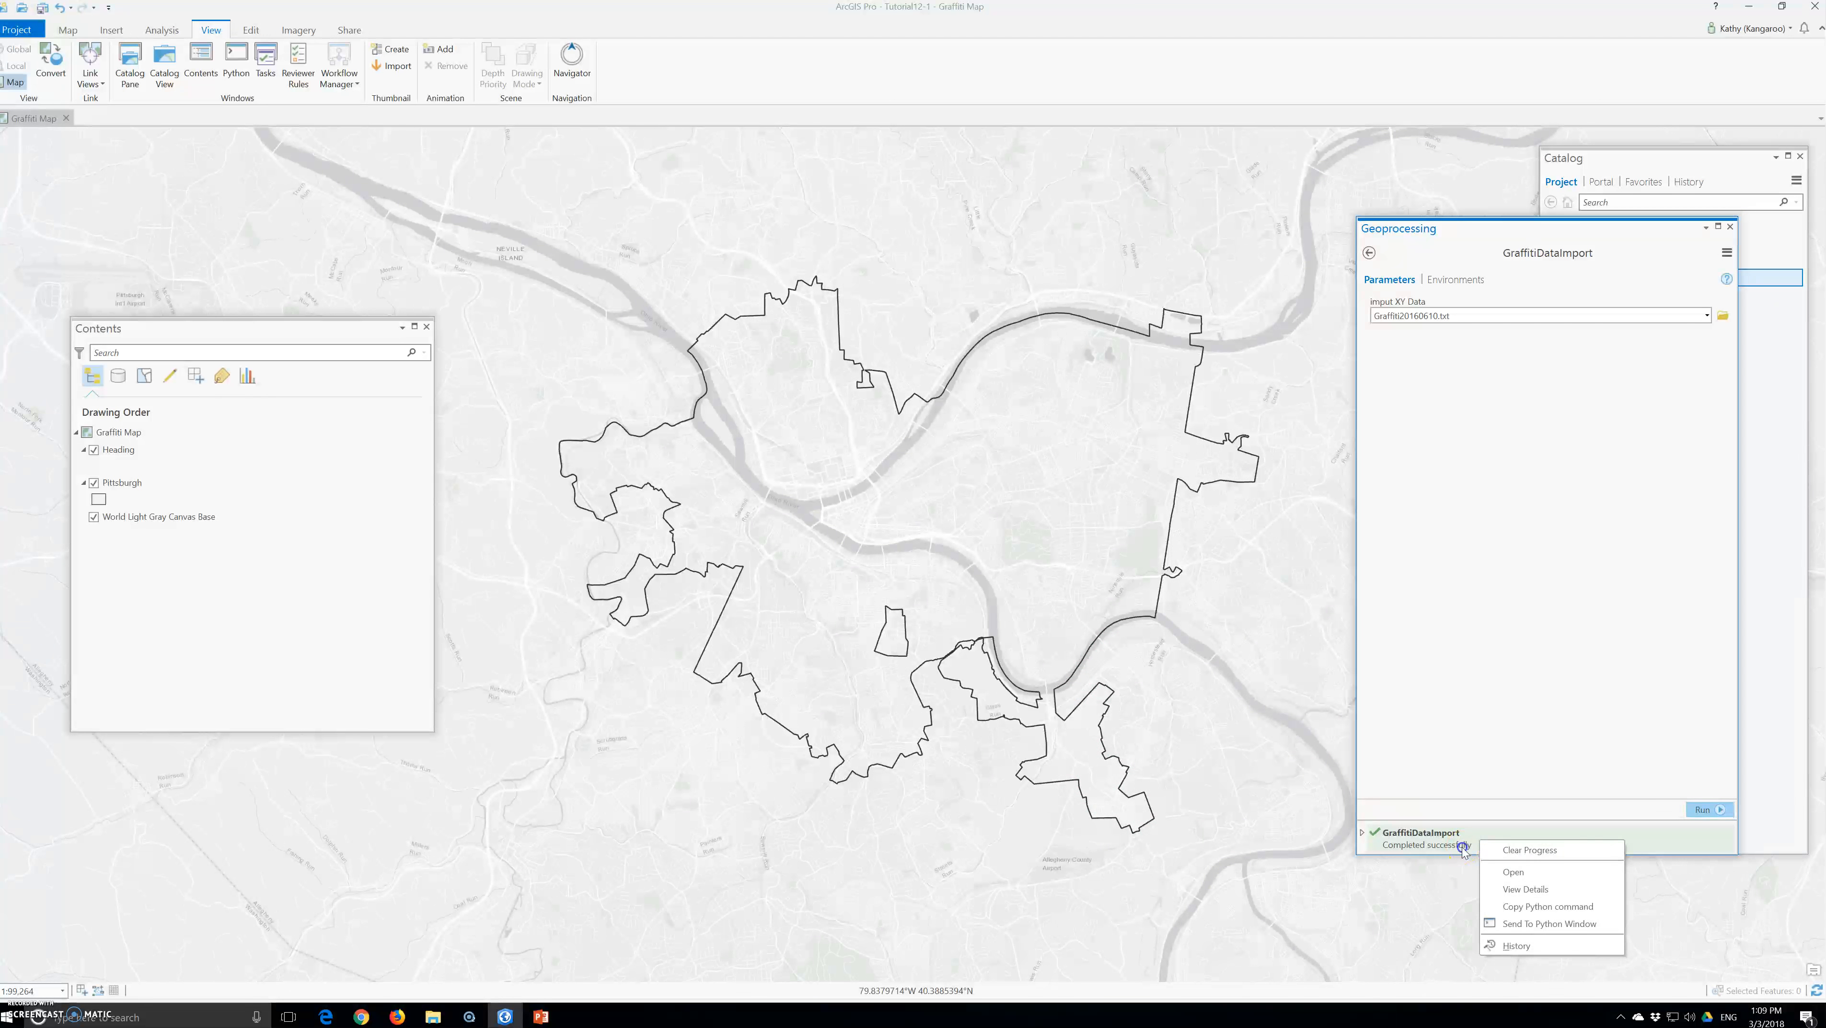
left_click(1463, 849)
left_click(1729, 227)
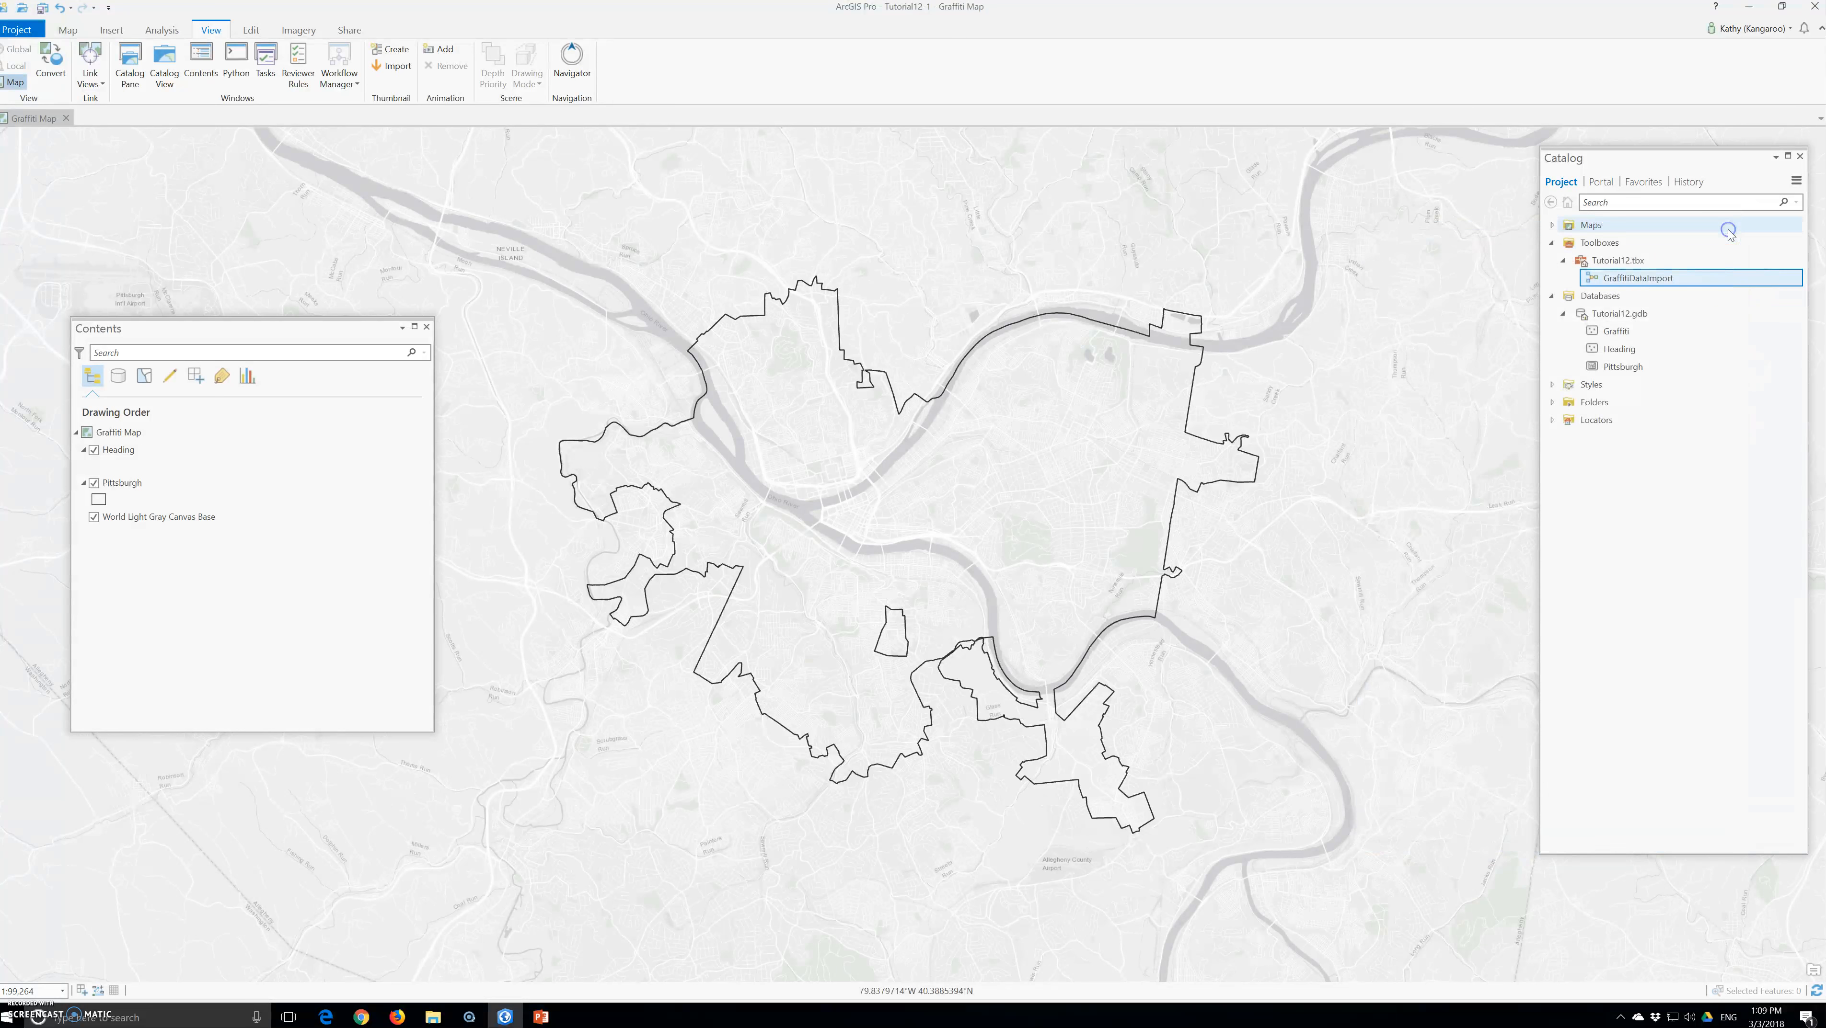
Open the GraffitiDataImport model for editing and add the Project tool's output, Graffiti, to the display
right_click(1613, 278)
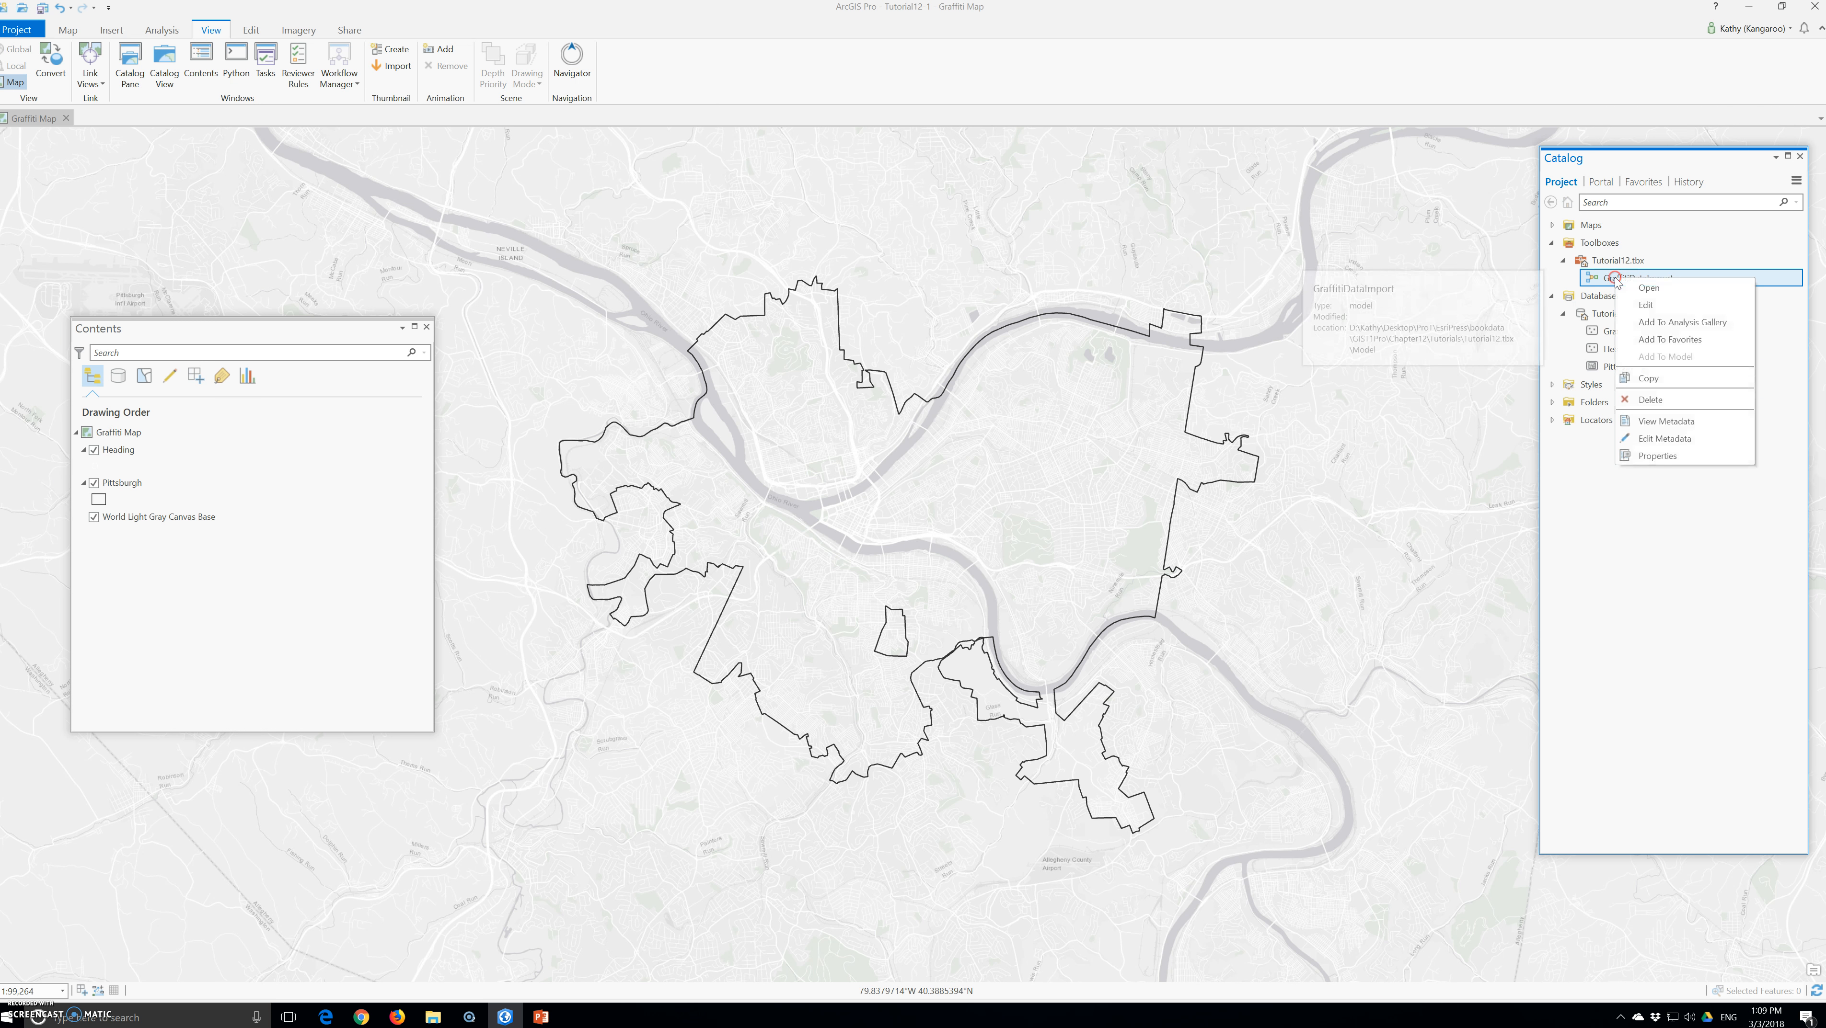
left_click(1645, 304)
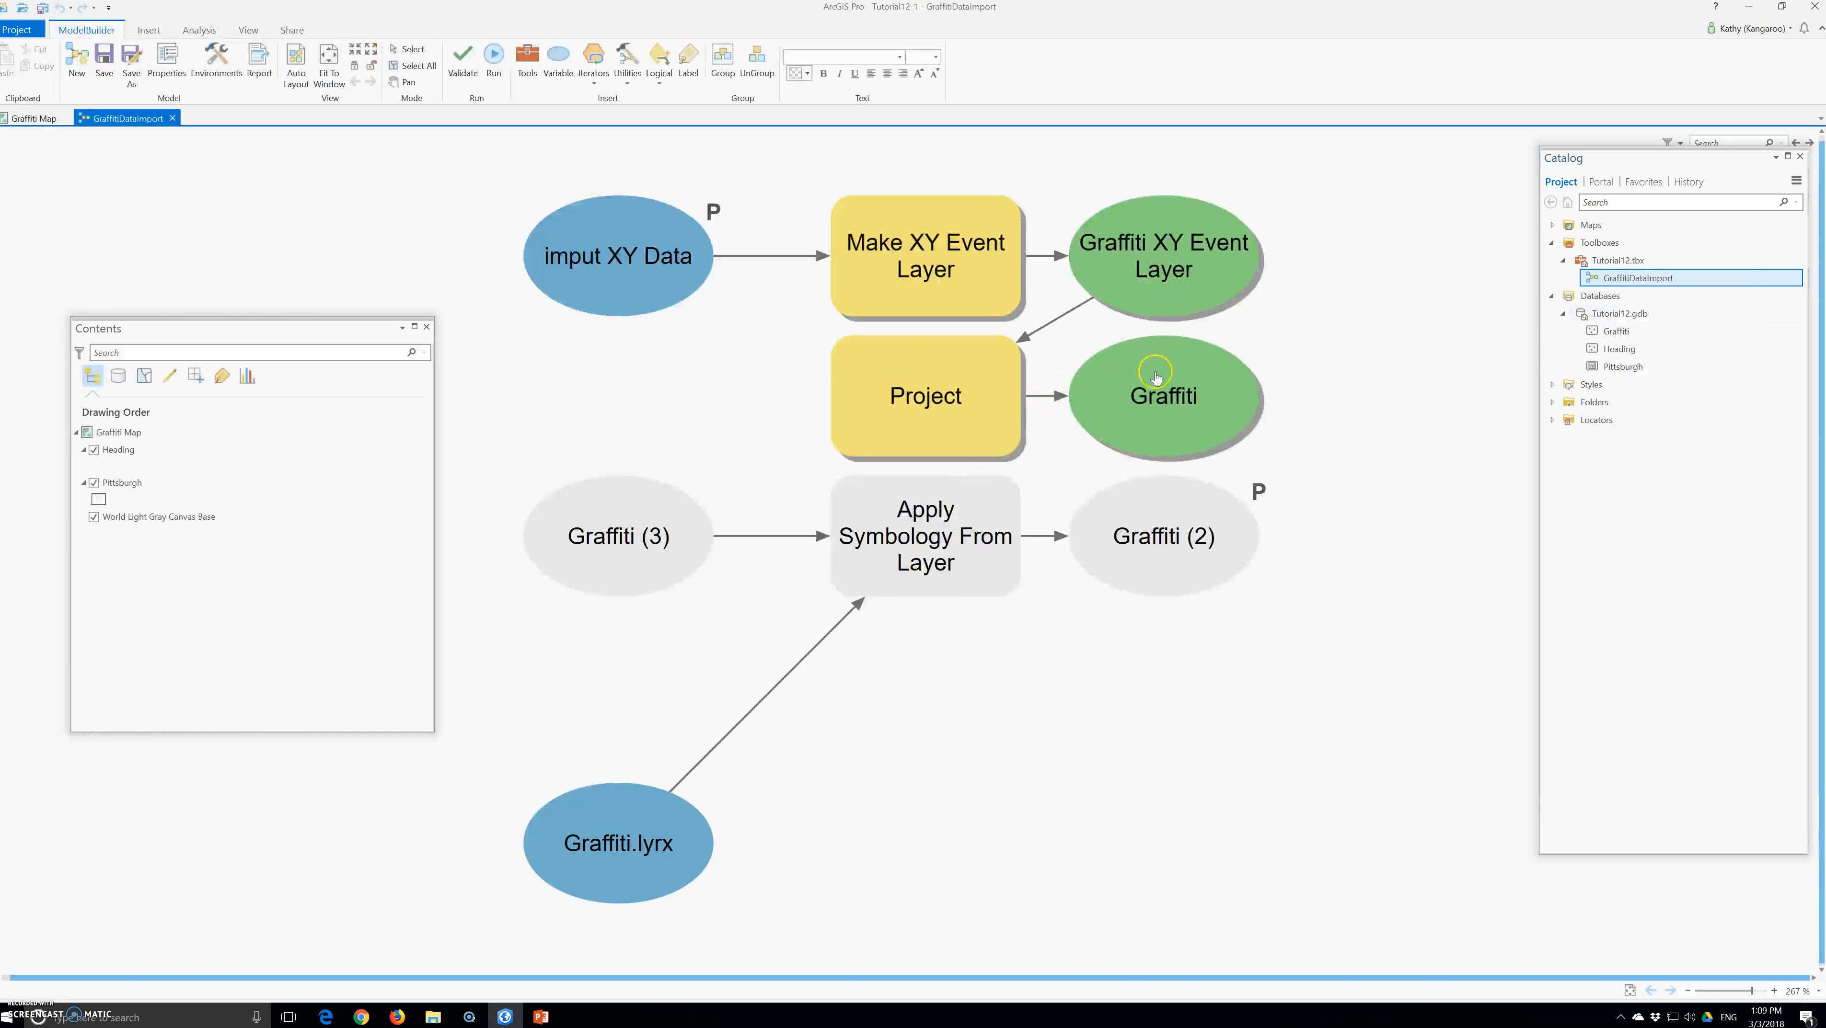
right_click(1154, 370)
left_click(1207, 417)
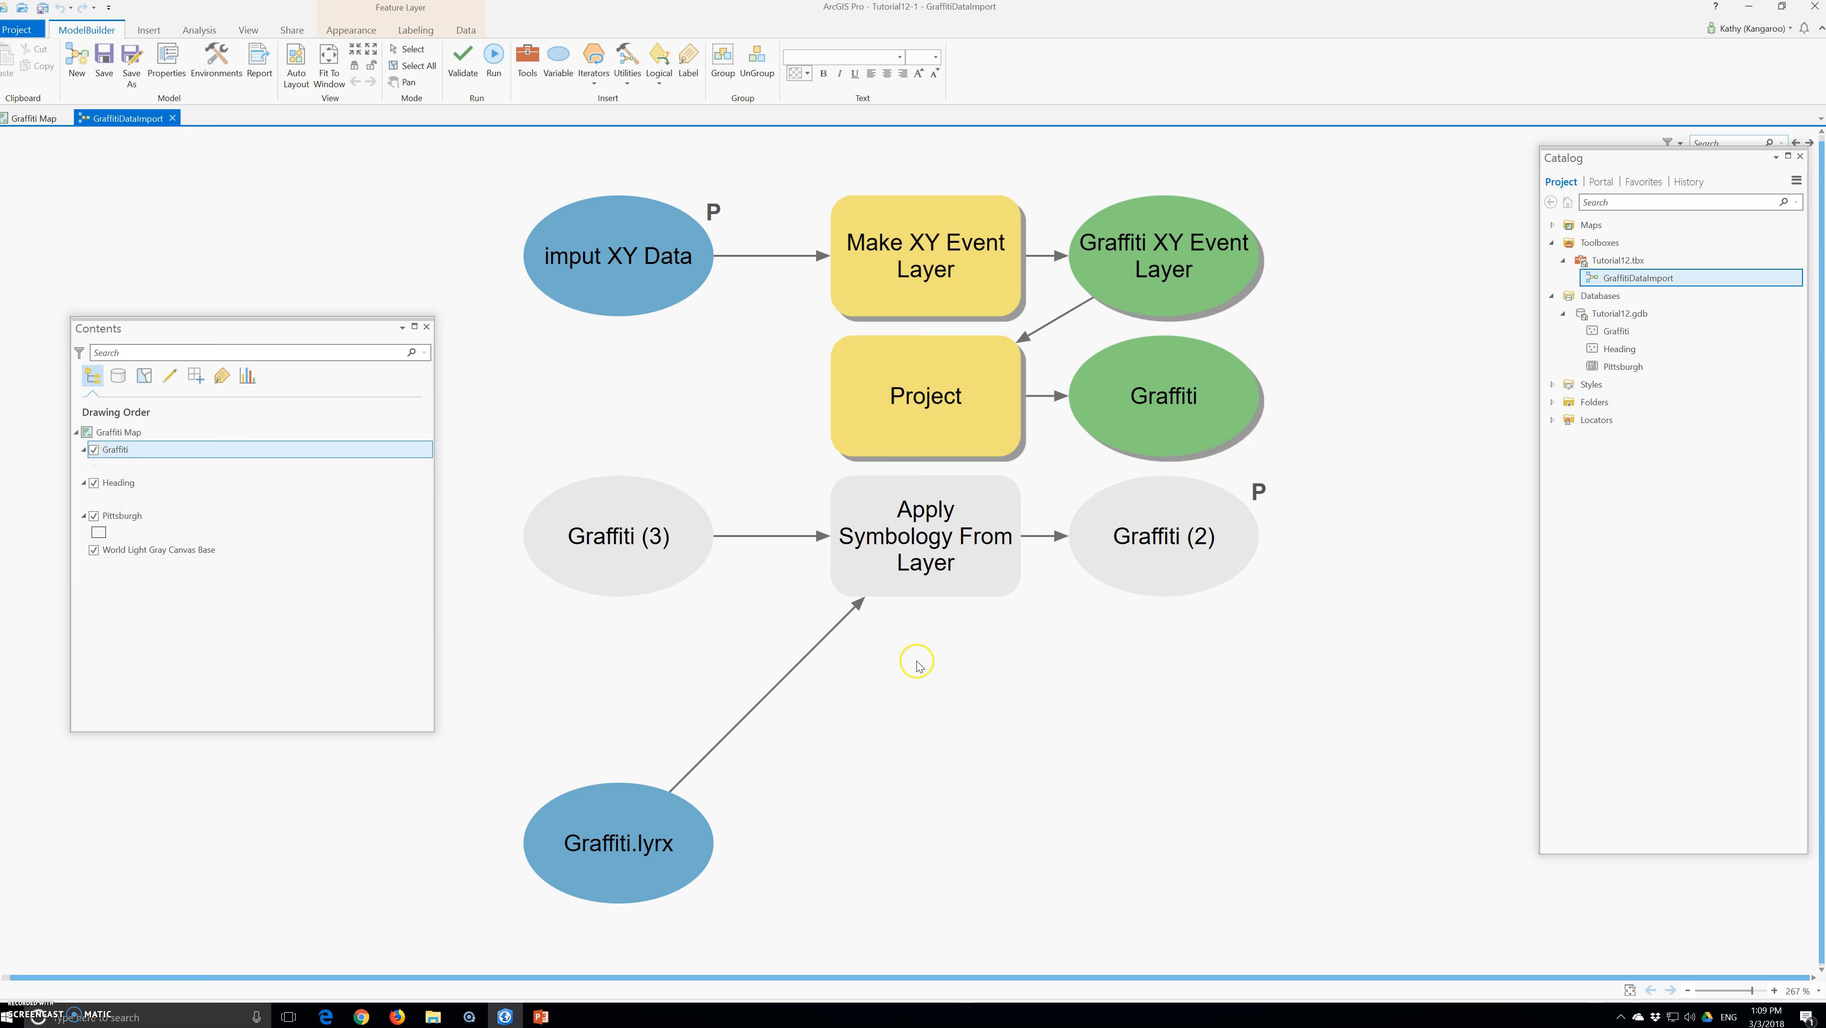
Set the input layer of Apply Symbology From Layer to the map's Graffiti layer
left_click(946, 564)
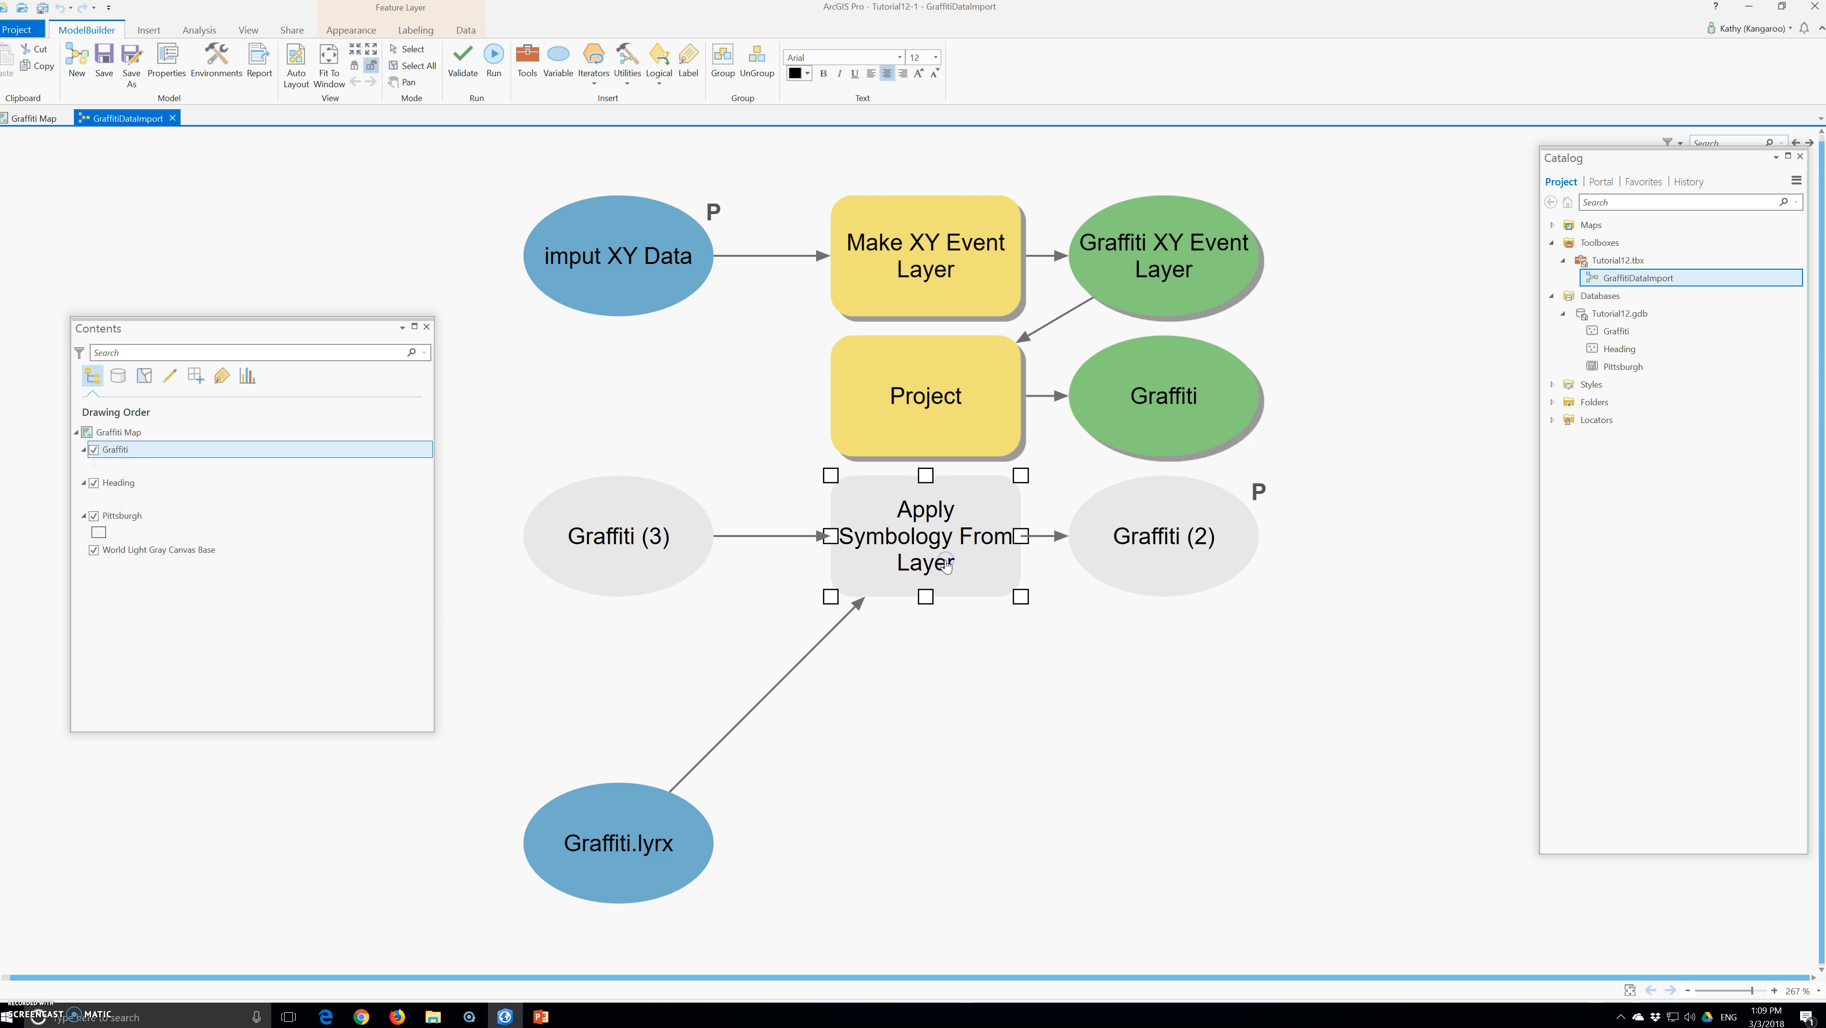
double_click(921, 541)
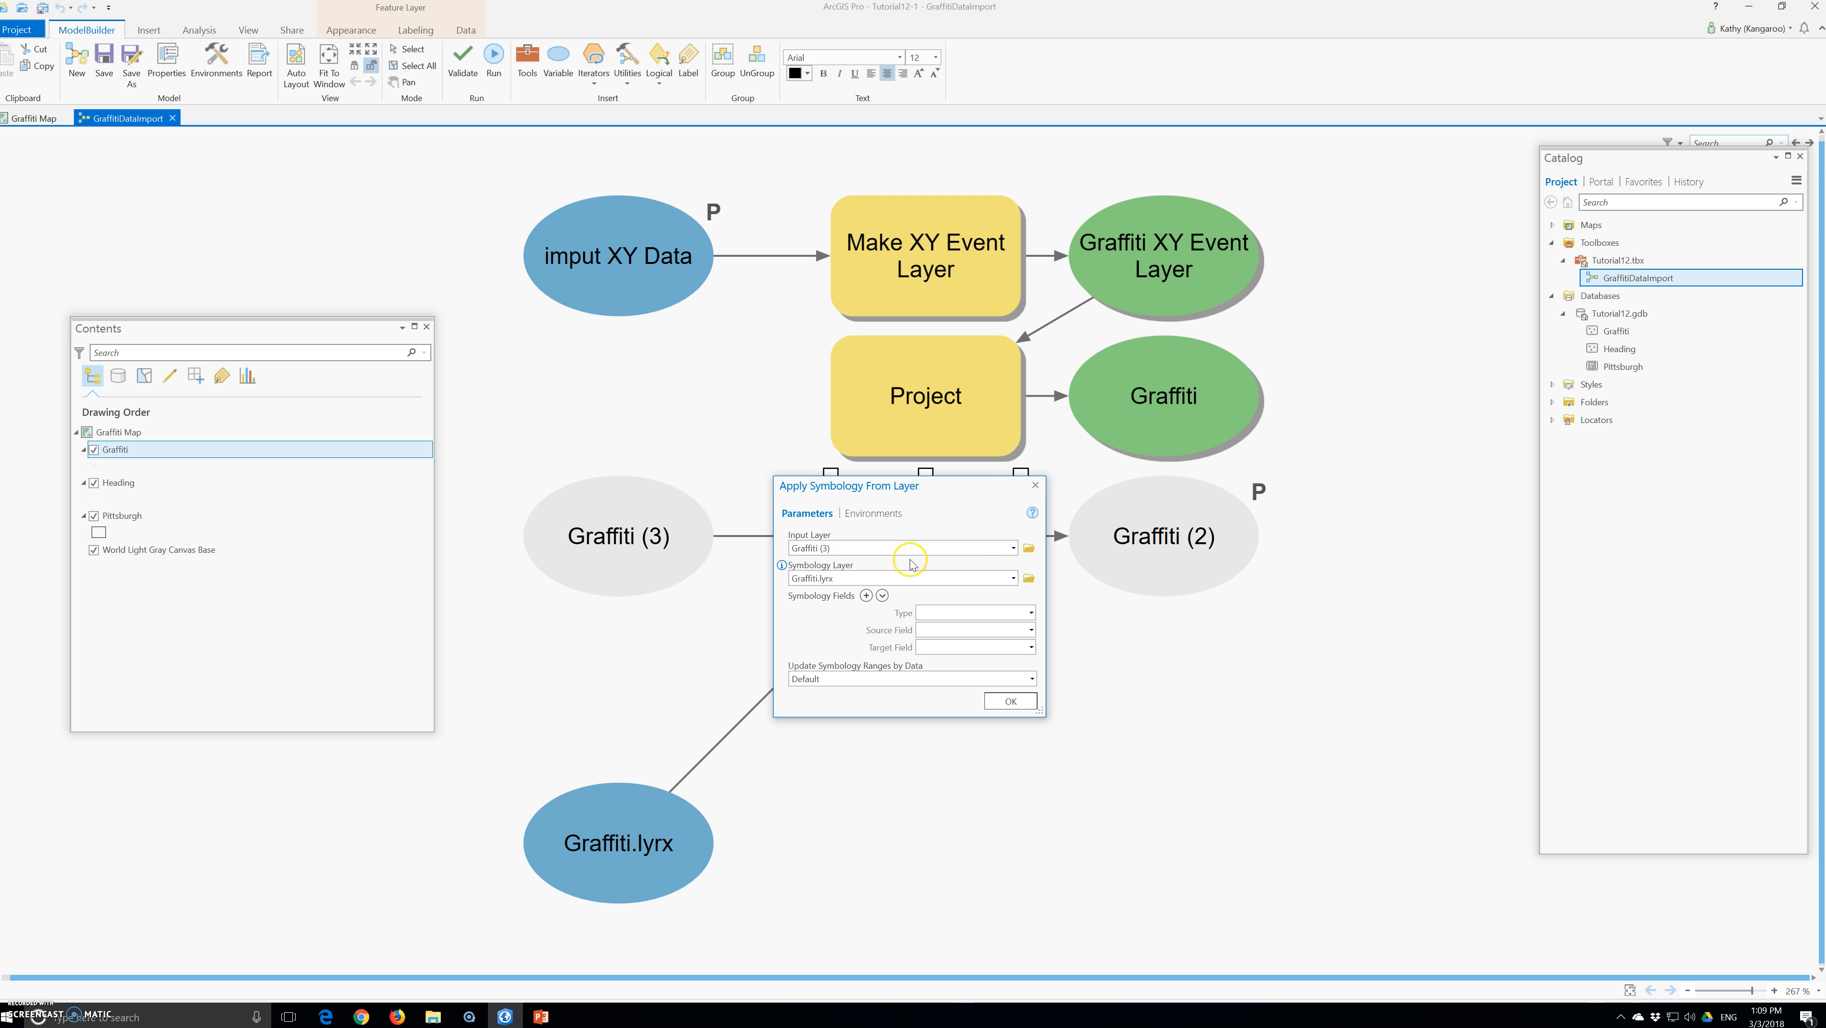
left_click(1013, 548)
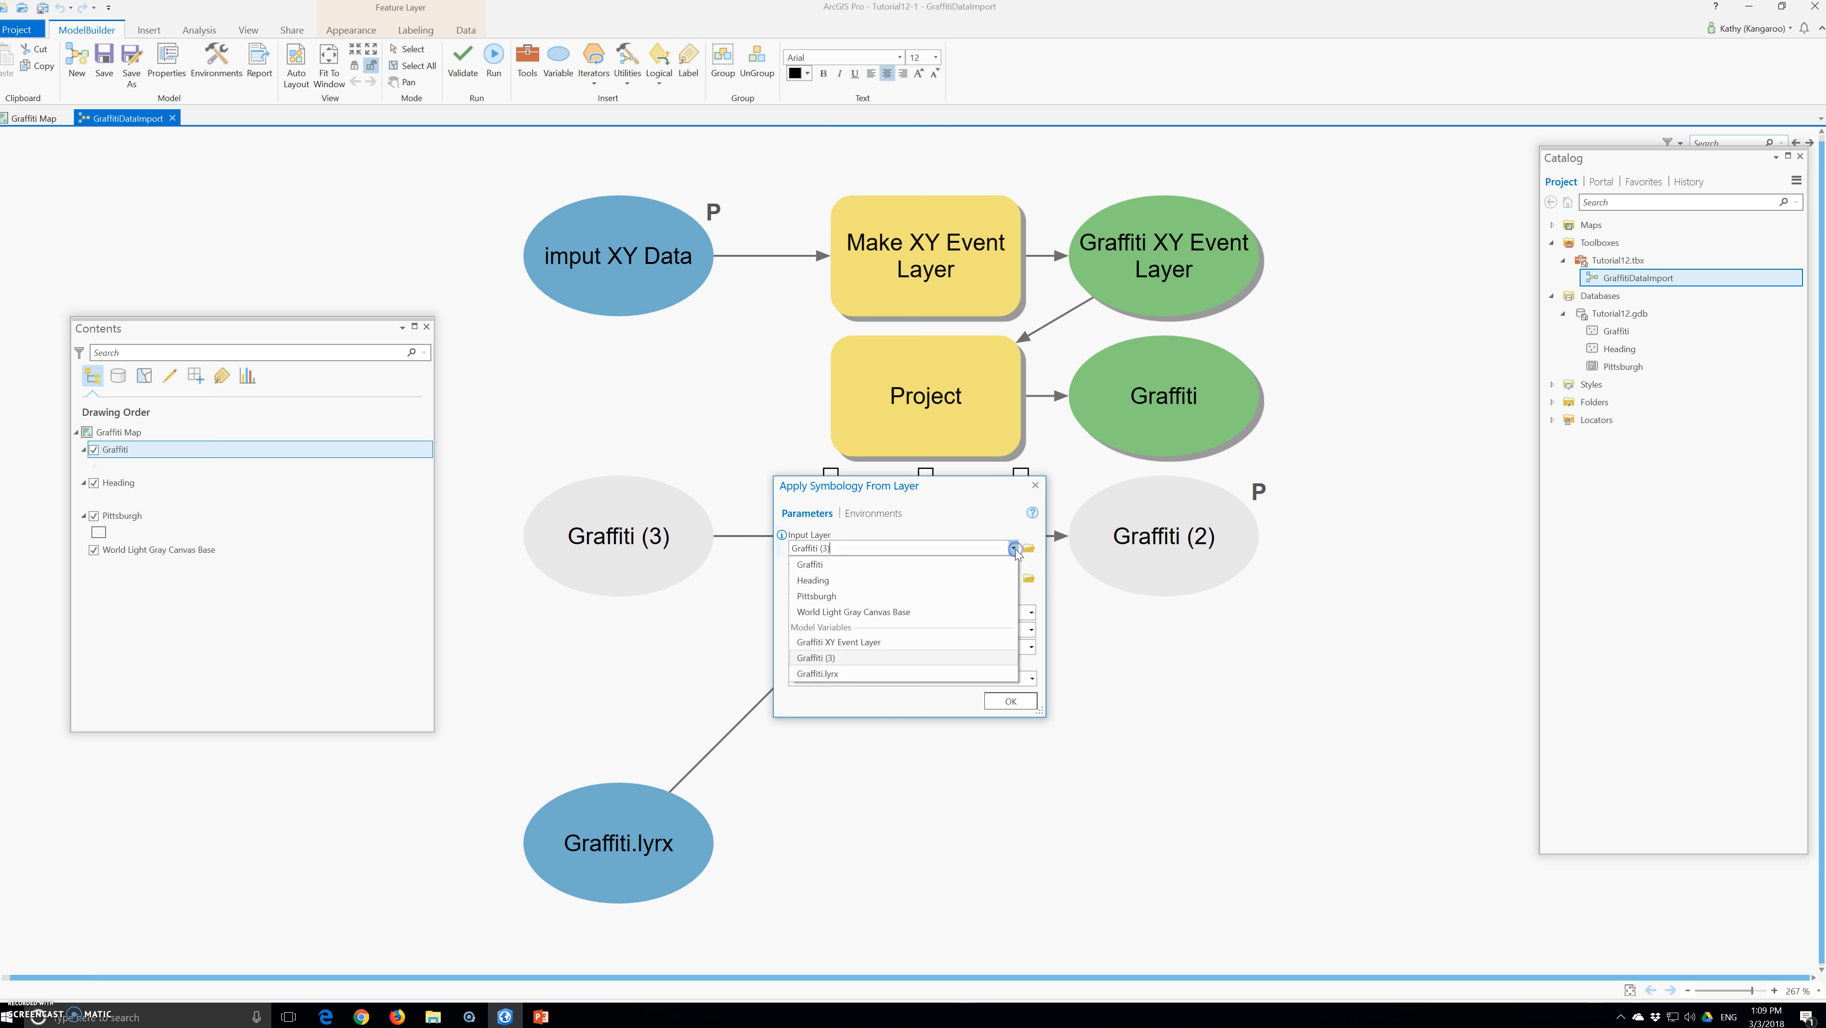
left_click(861, 567)
left_click(1015, 708)
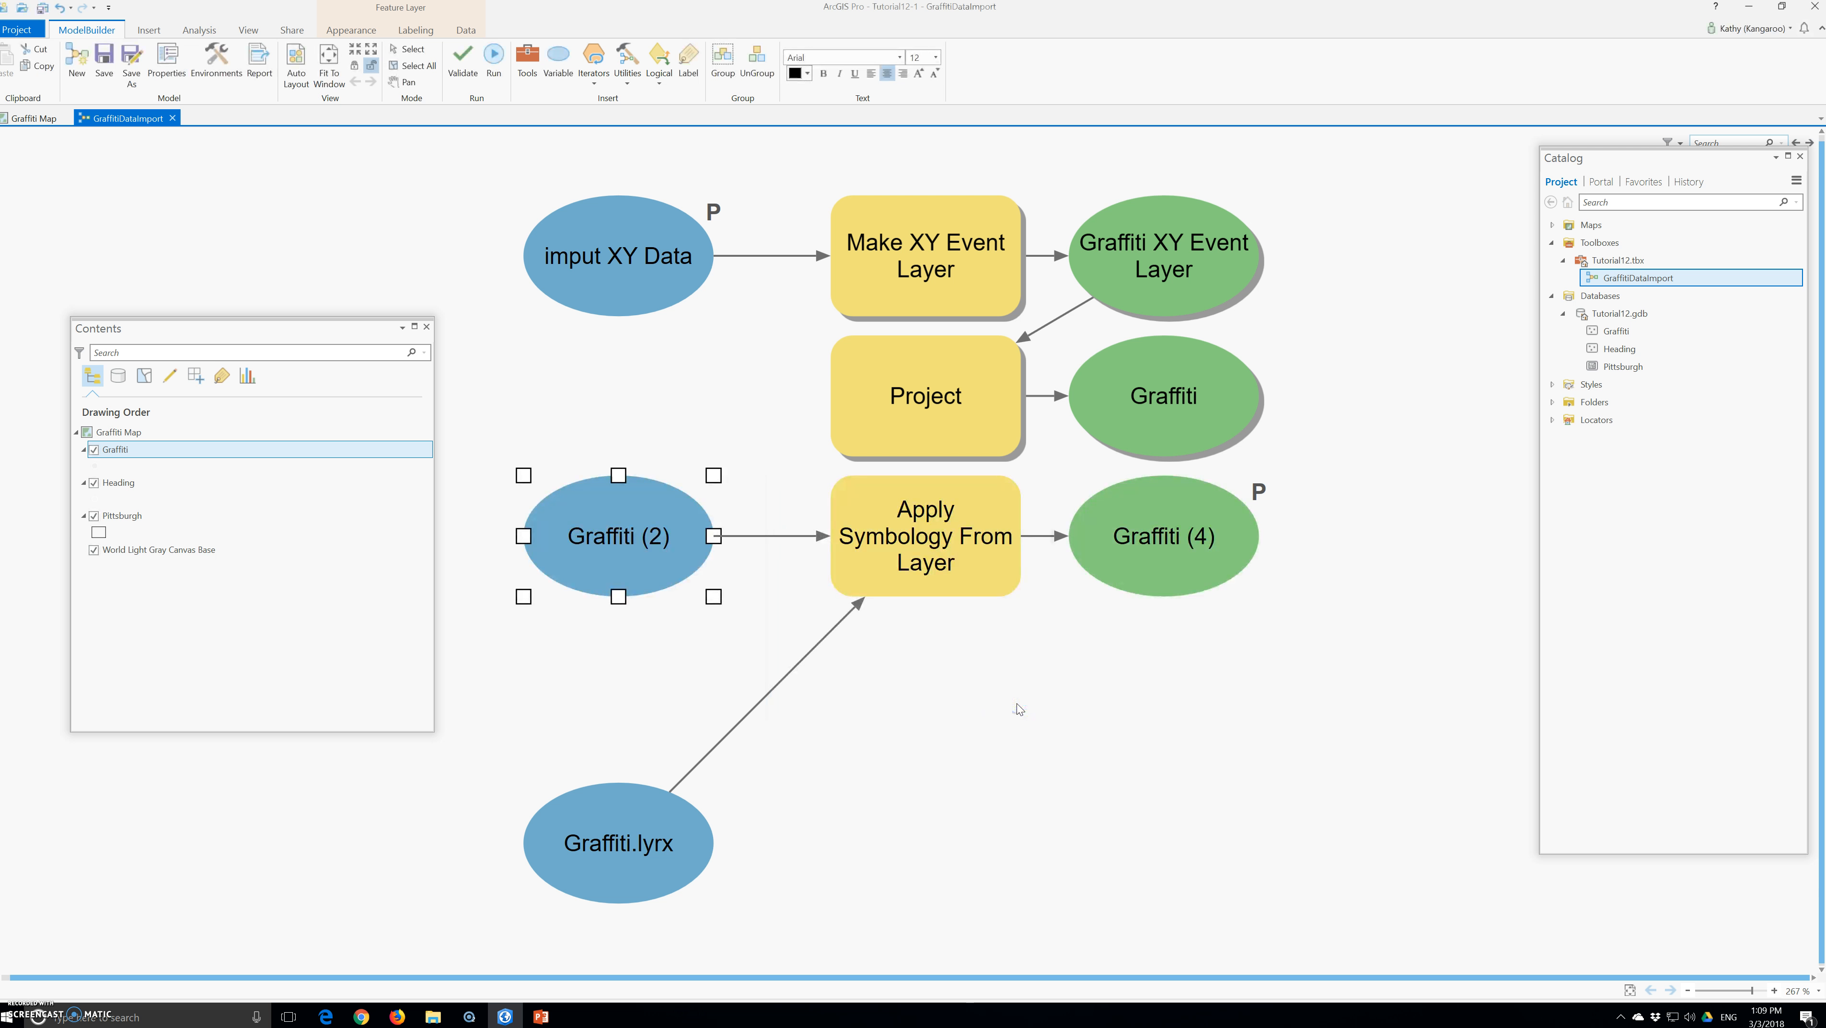
Save the edited GraffitiDataImport model and run it
left_click(95, 61)
left_click(104, 62)
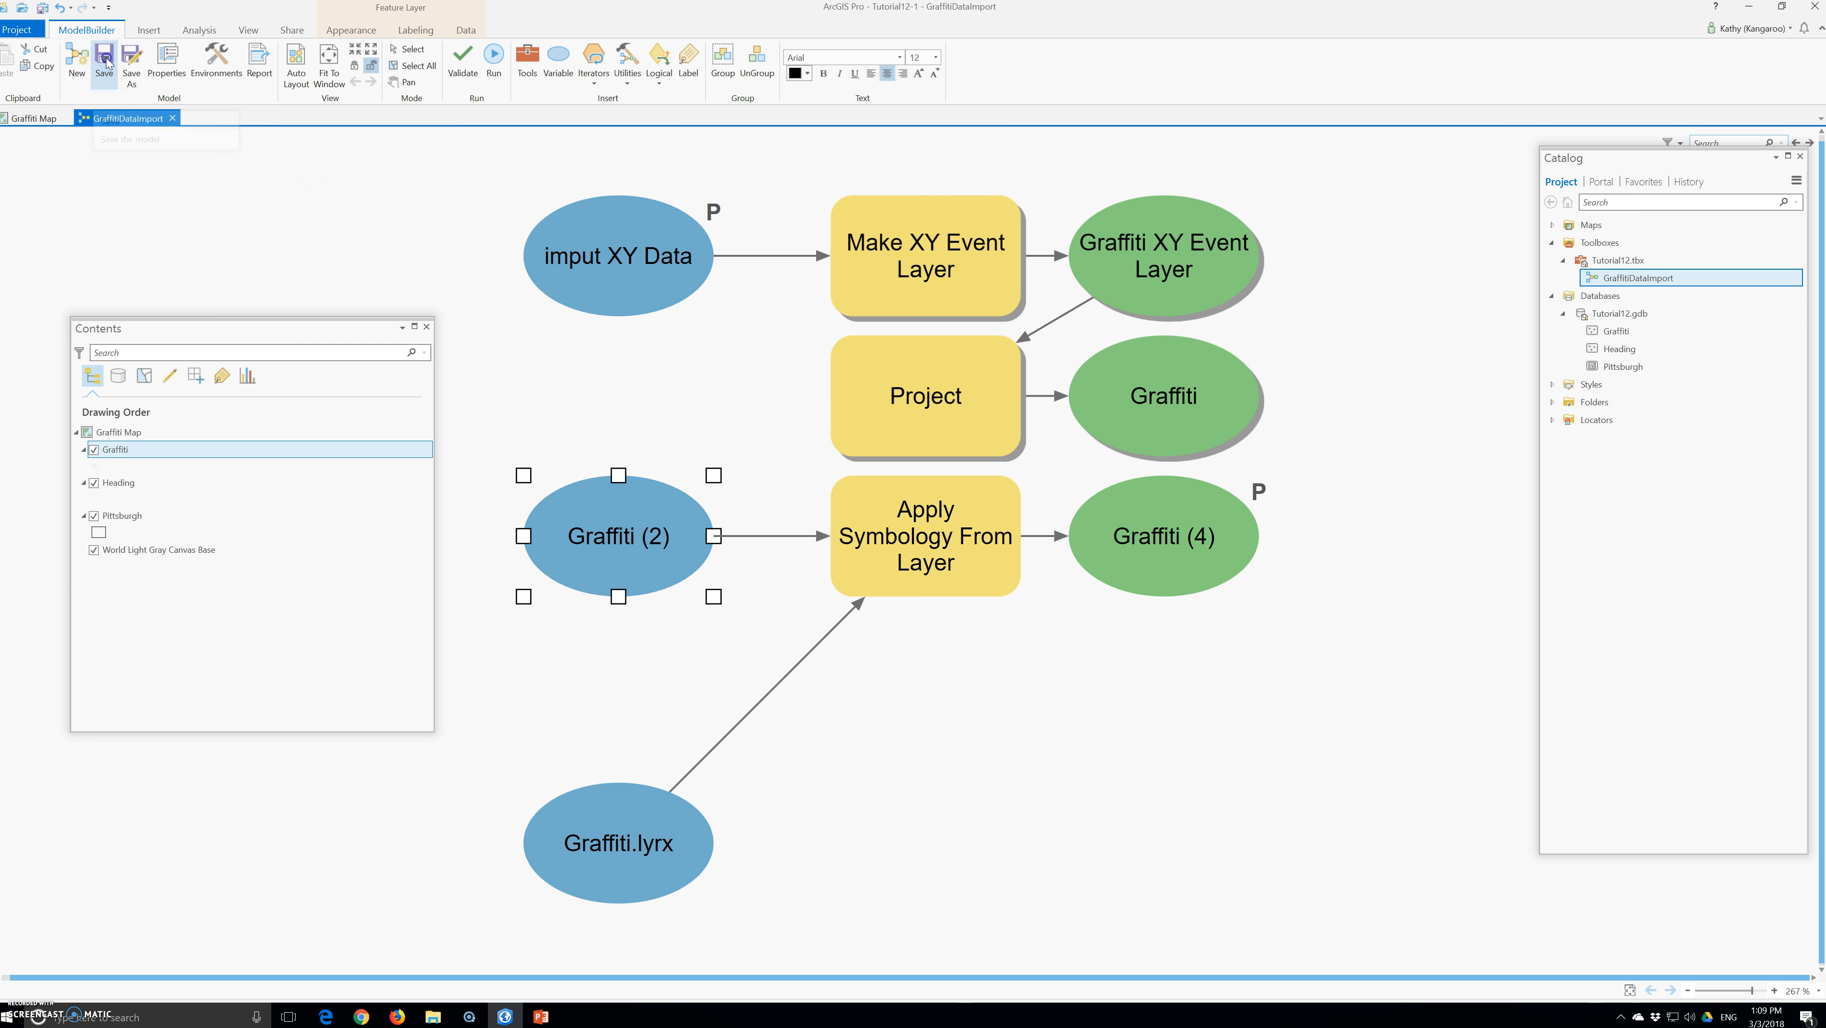
left_click(503, 59)
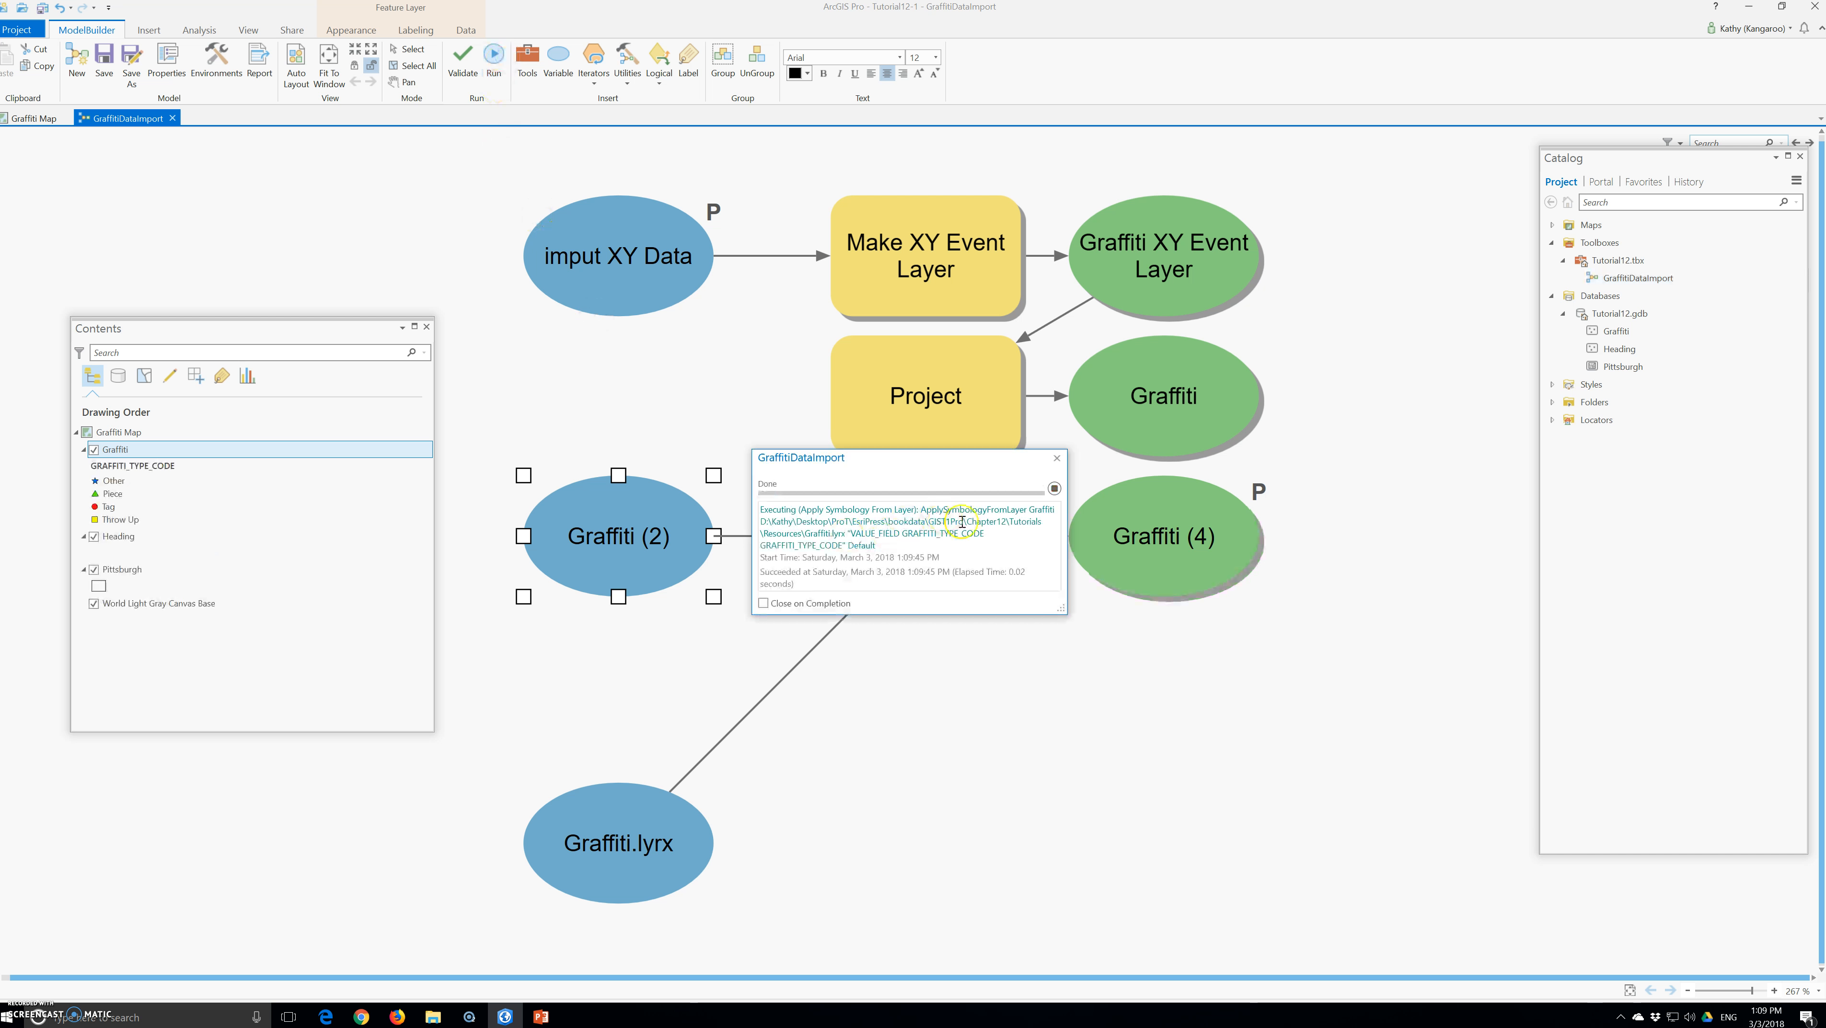
Check the parameter and display options of the Graffiti (4) output, and close the model window
right_click(1154, 554)
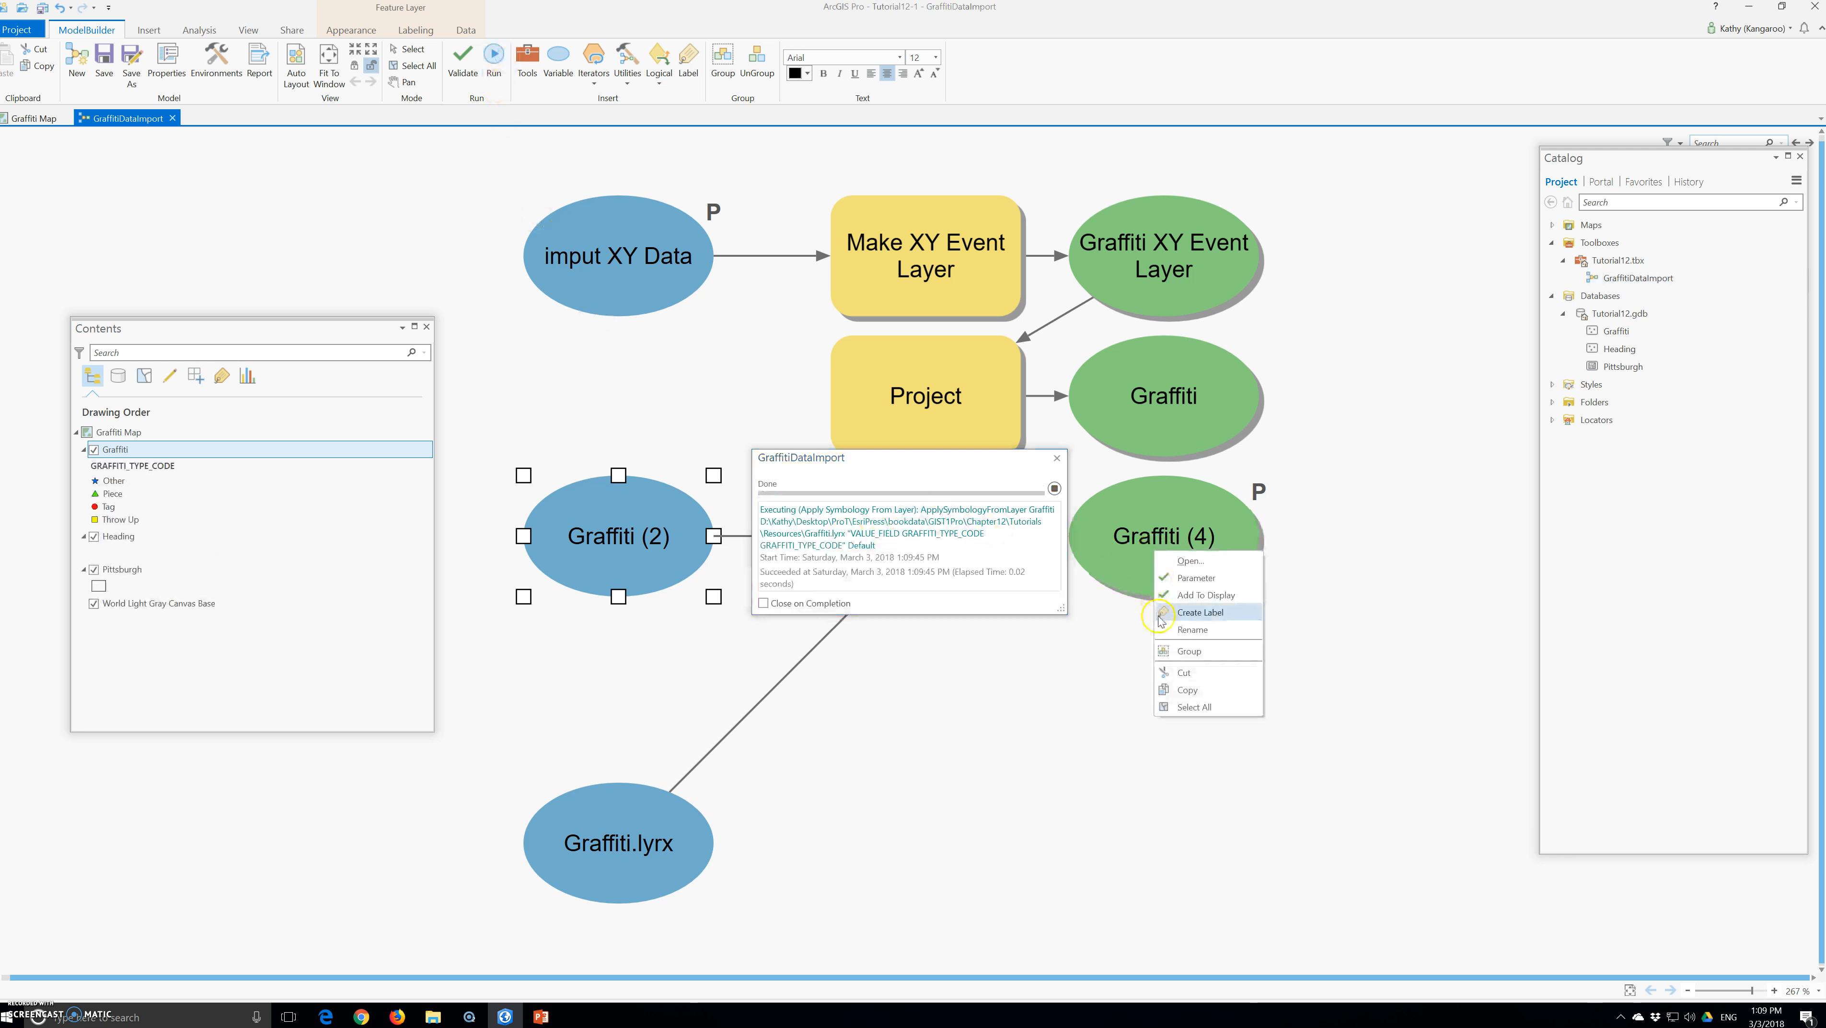
left_click(986, 673)
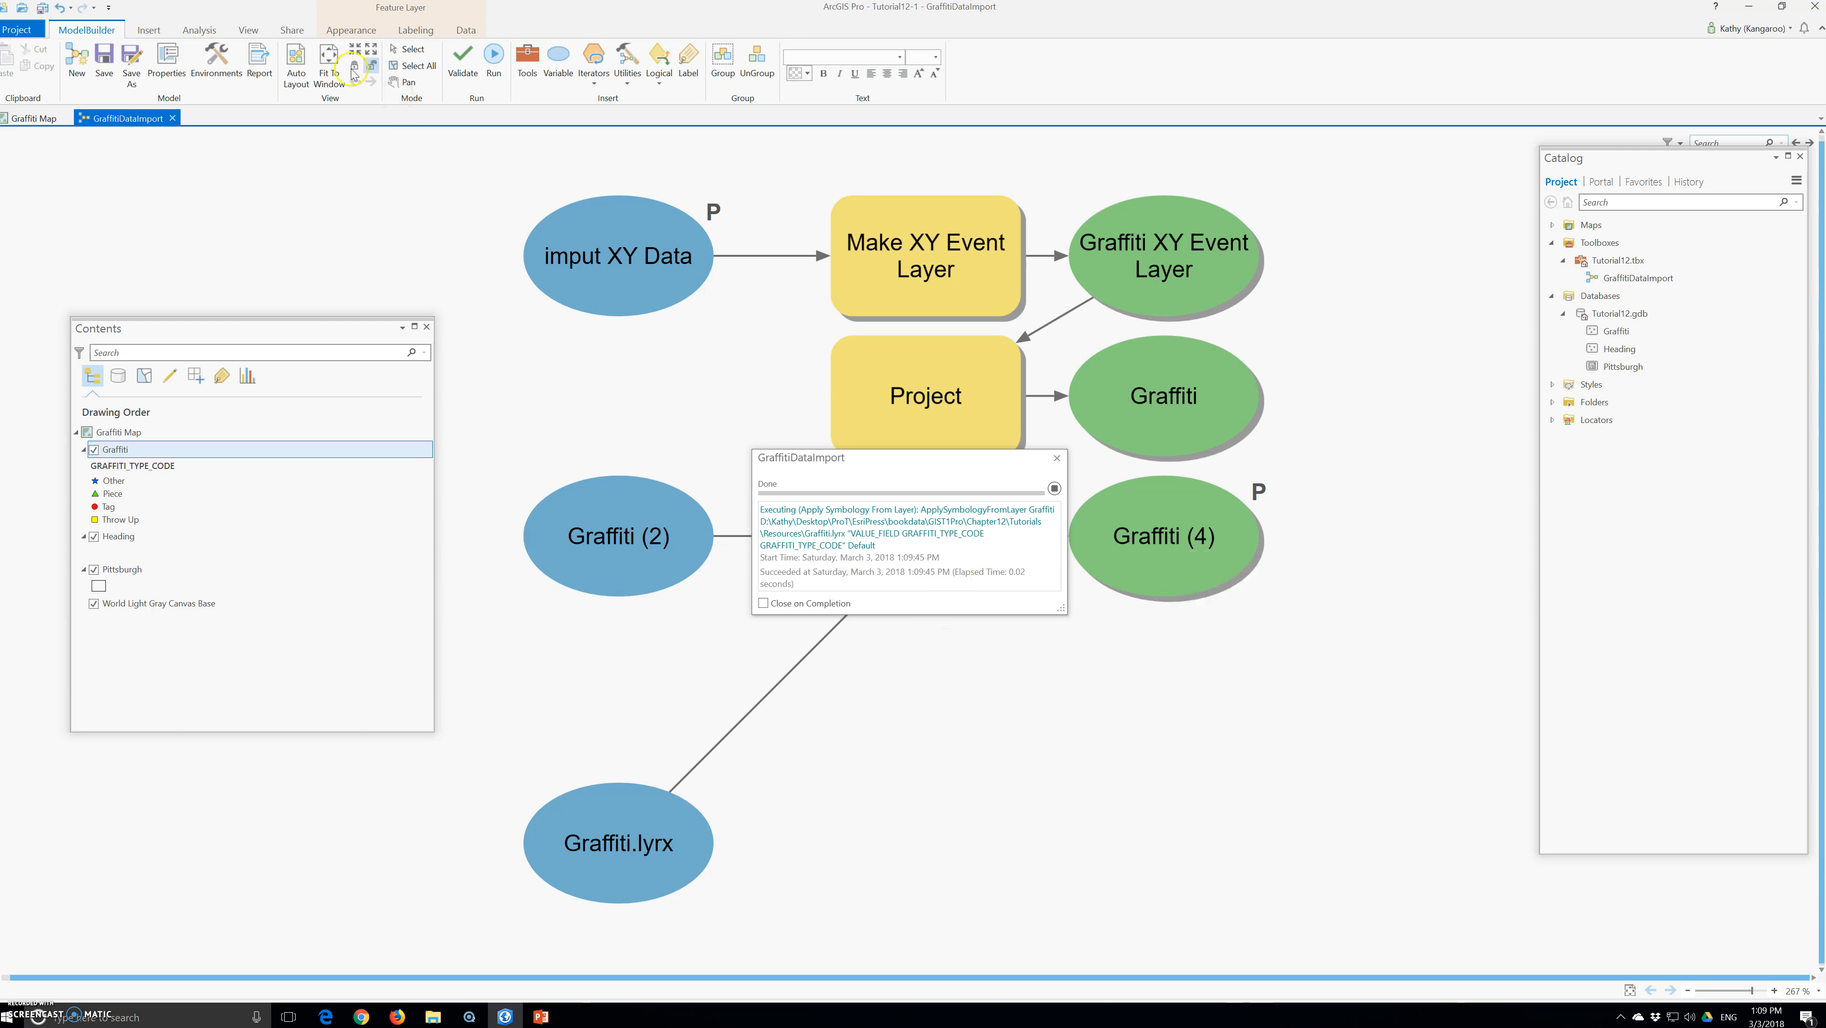
left_click(173, 118)
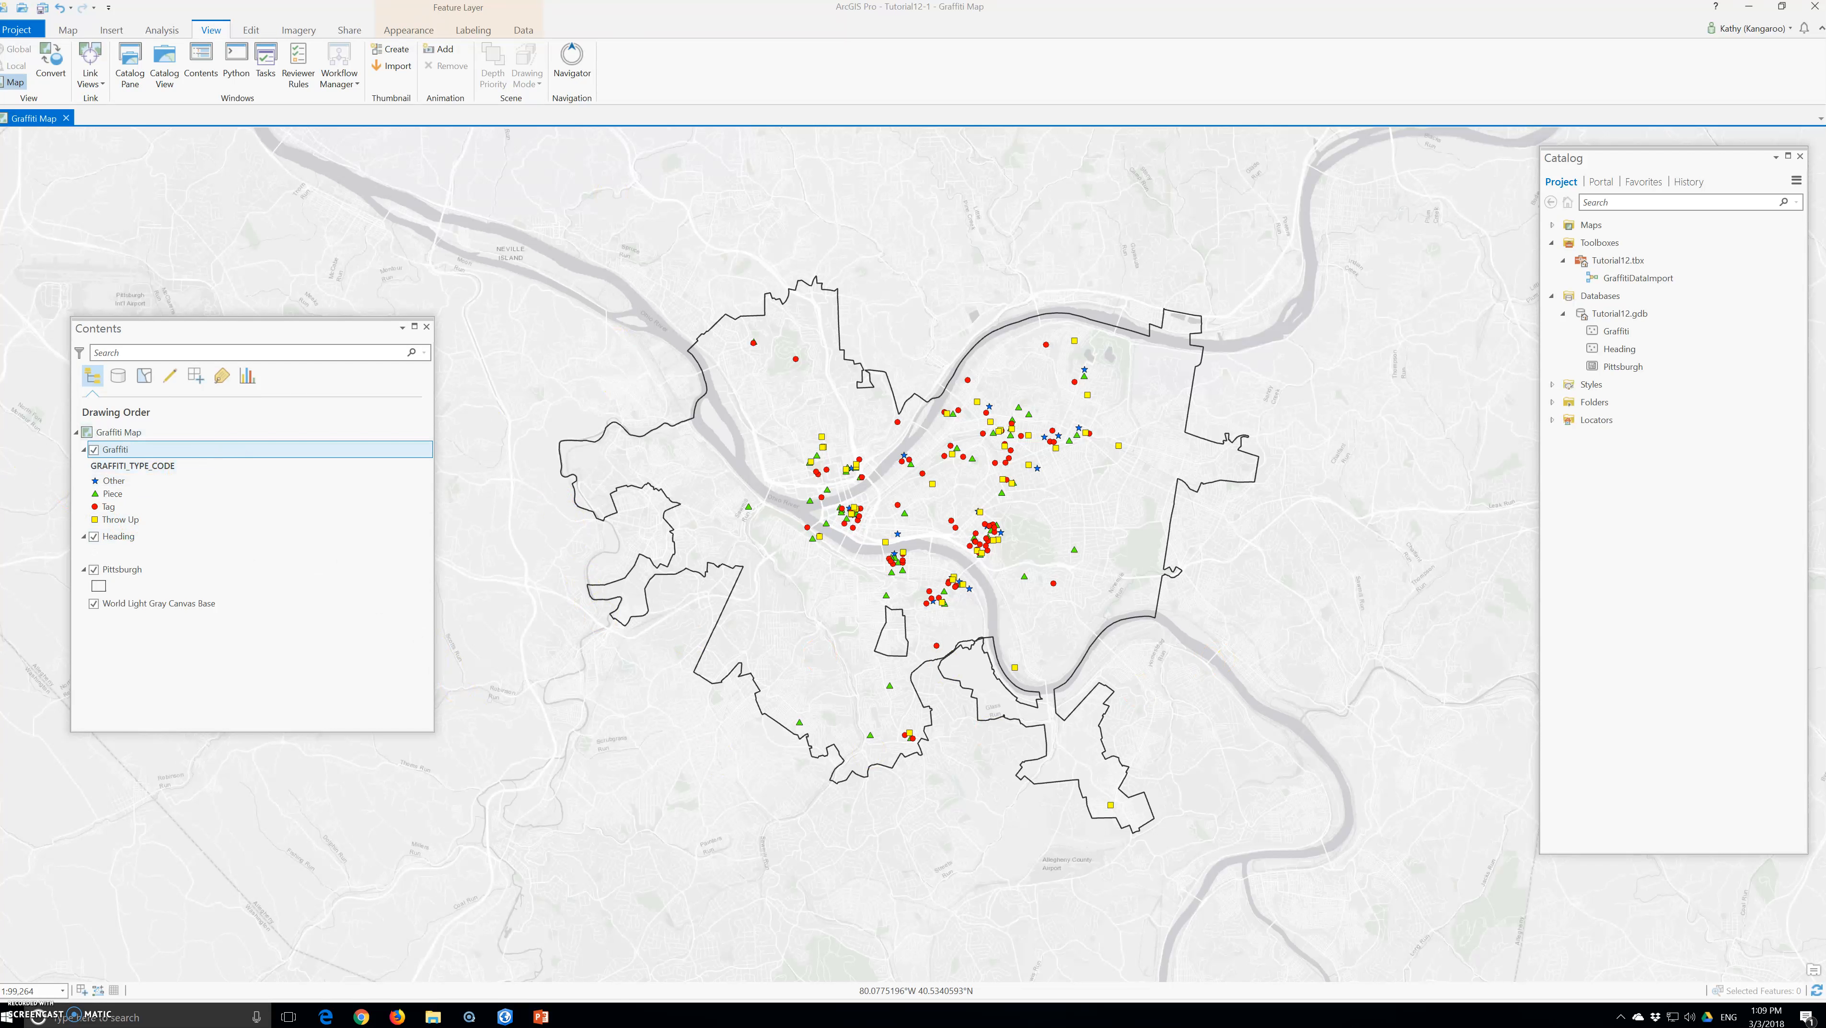
Zoom Graffiti Map to its saved bookmark
left_click(1177, 805)
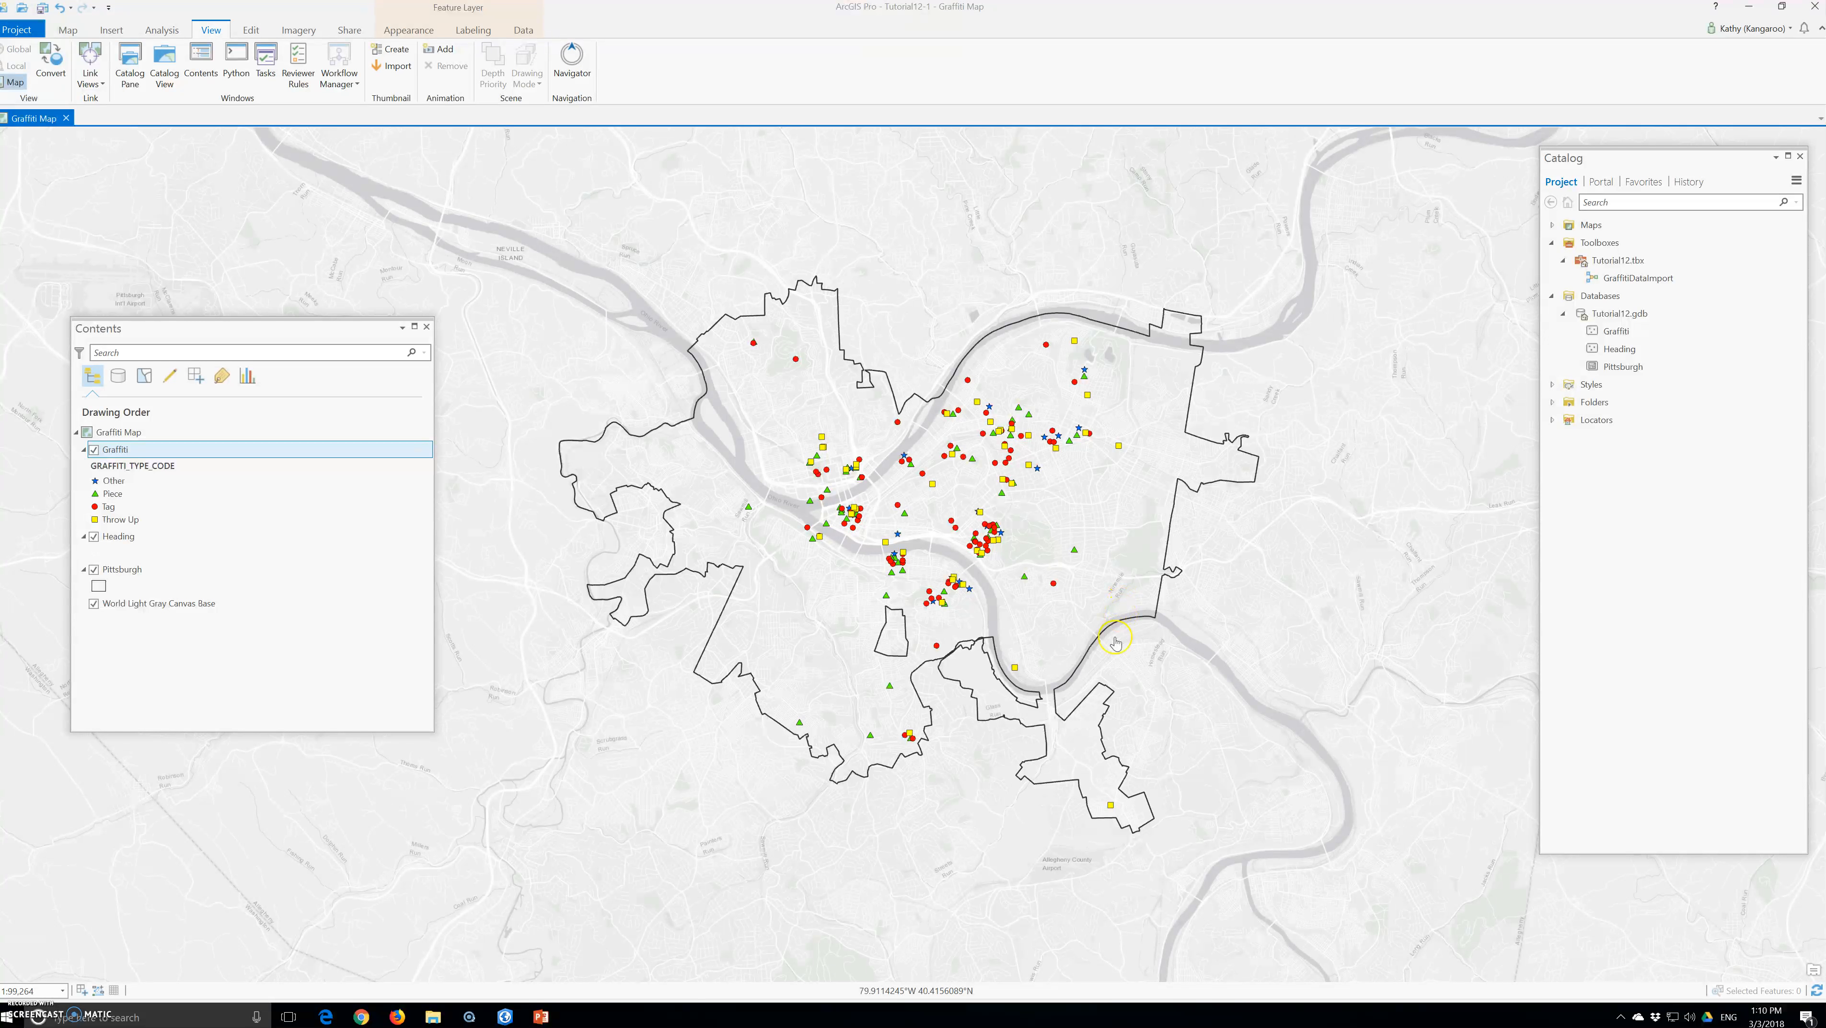
left_click(68, 30)
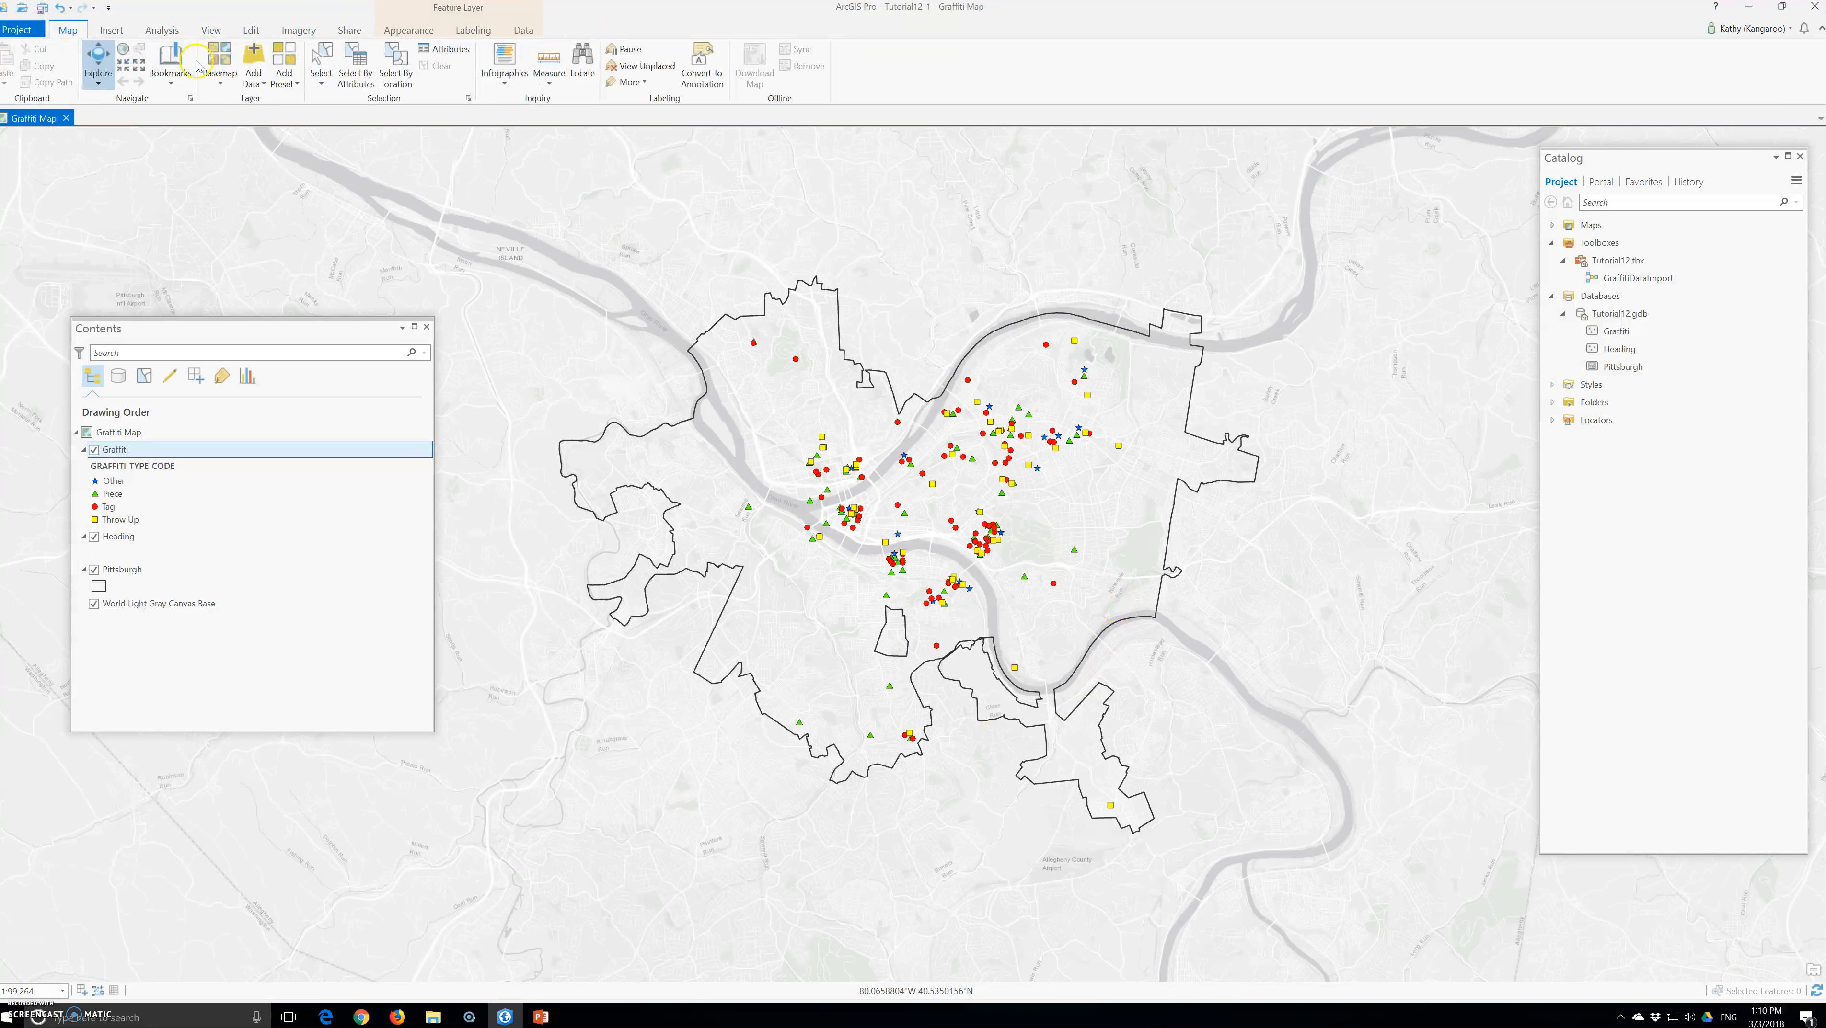
left_click(171, 63)
left_click(192, 156)
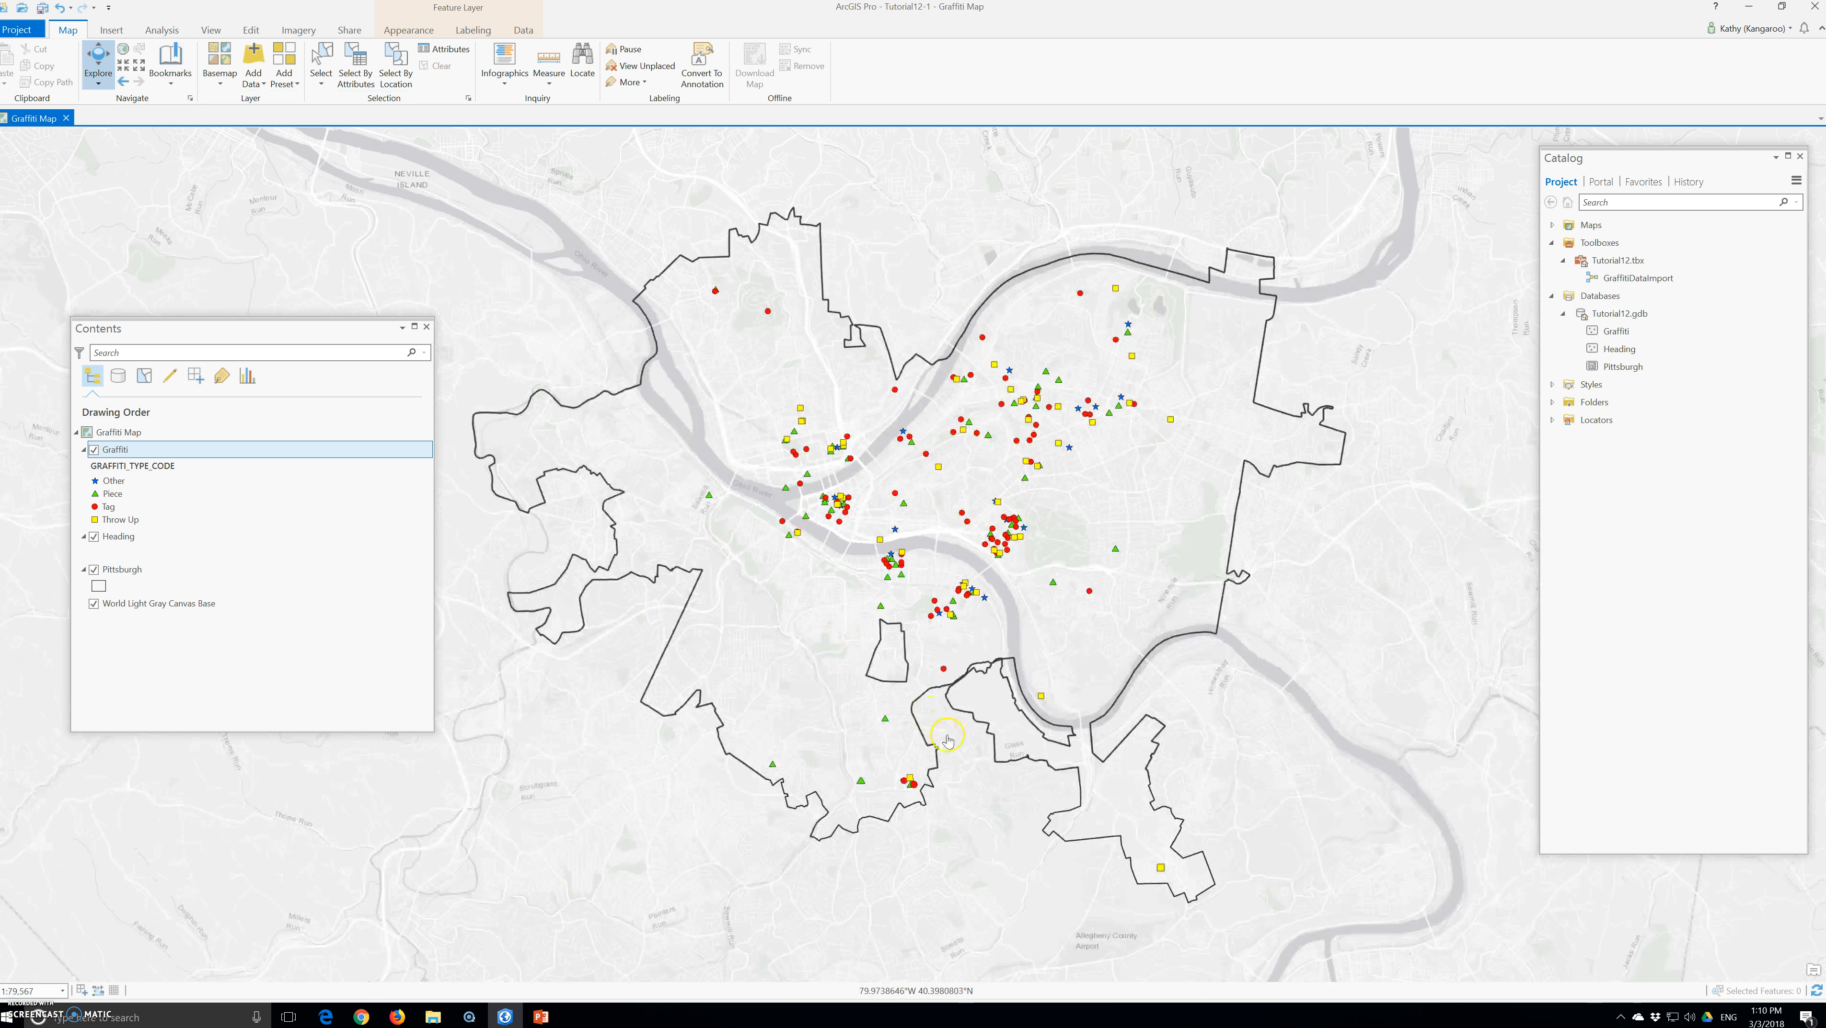